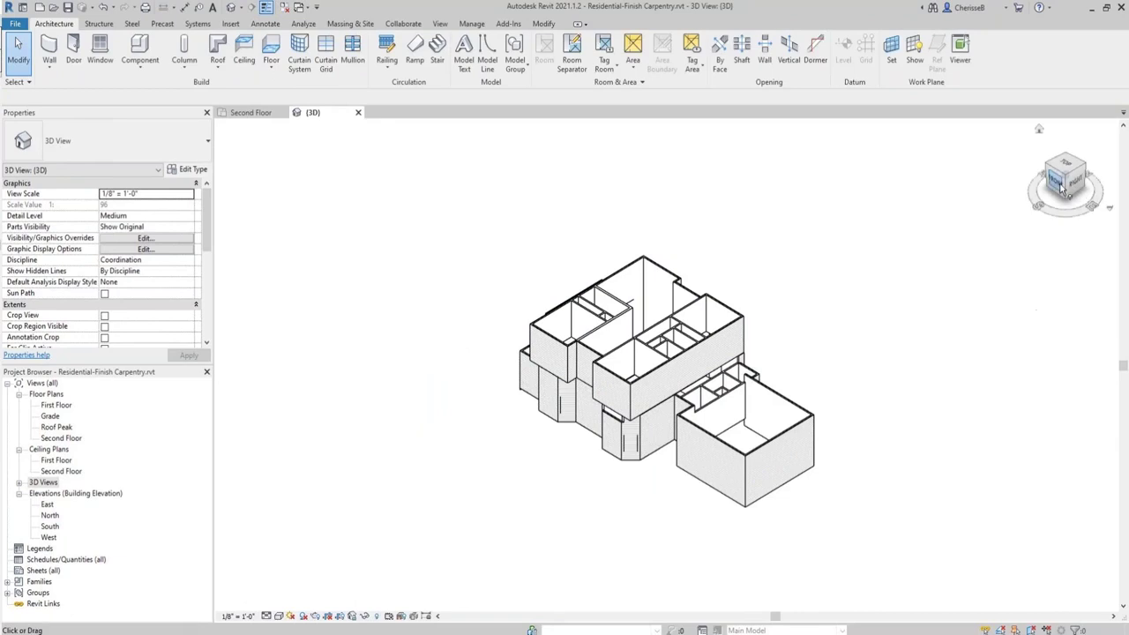
Orient the 3D view to the First Floor plan and show it isometrically in the Realistic visual style.
right_click(1064, 180)
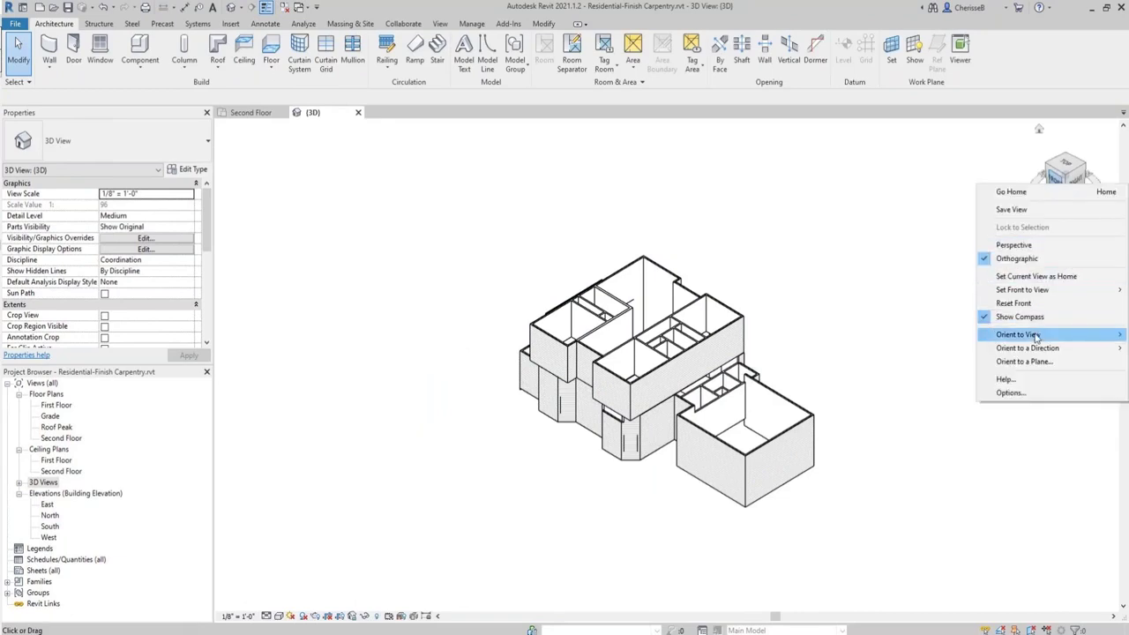
mouse_move(1028, 335)
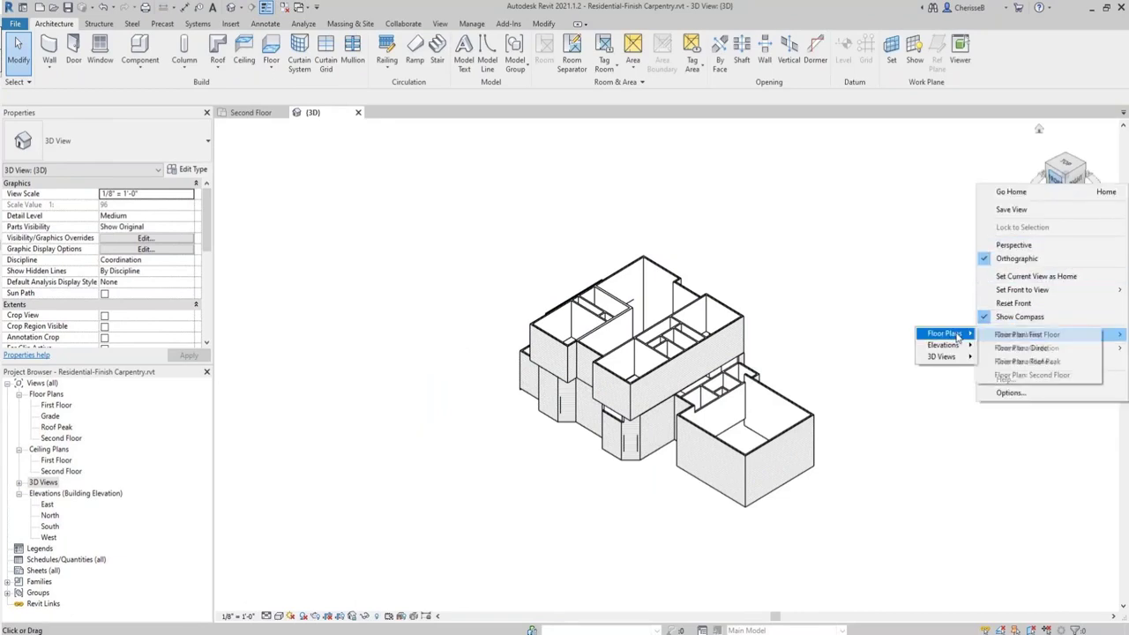
left_click(1033, 338)
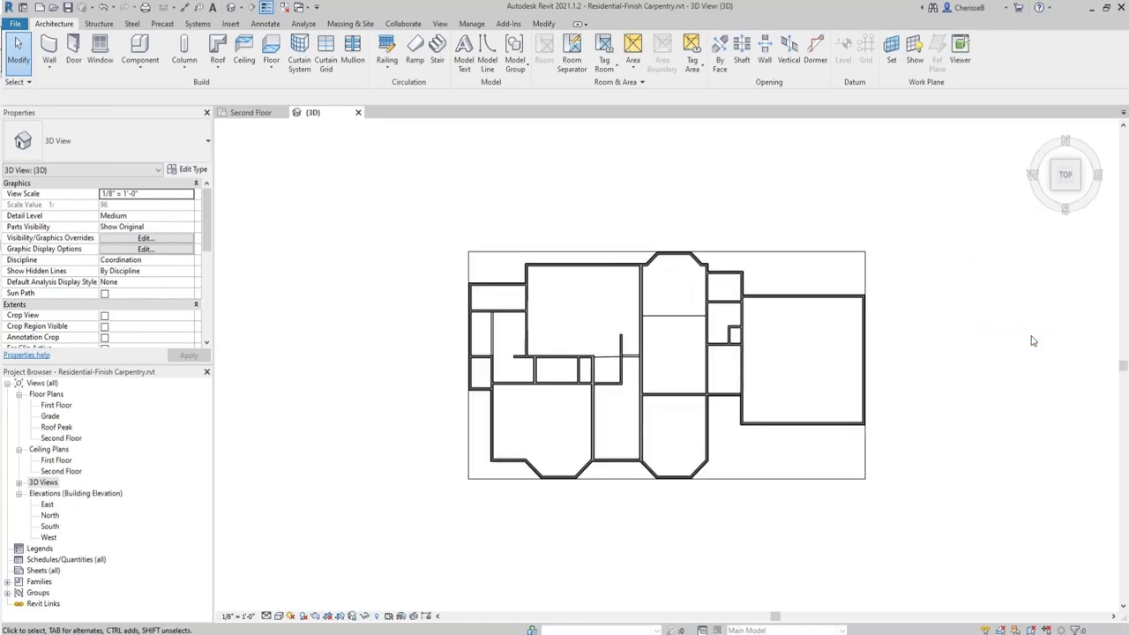
left_click_drag(1057, 199, 1054, 194)
left_click(1054, 194)
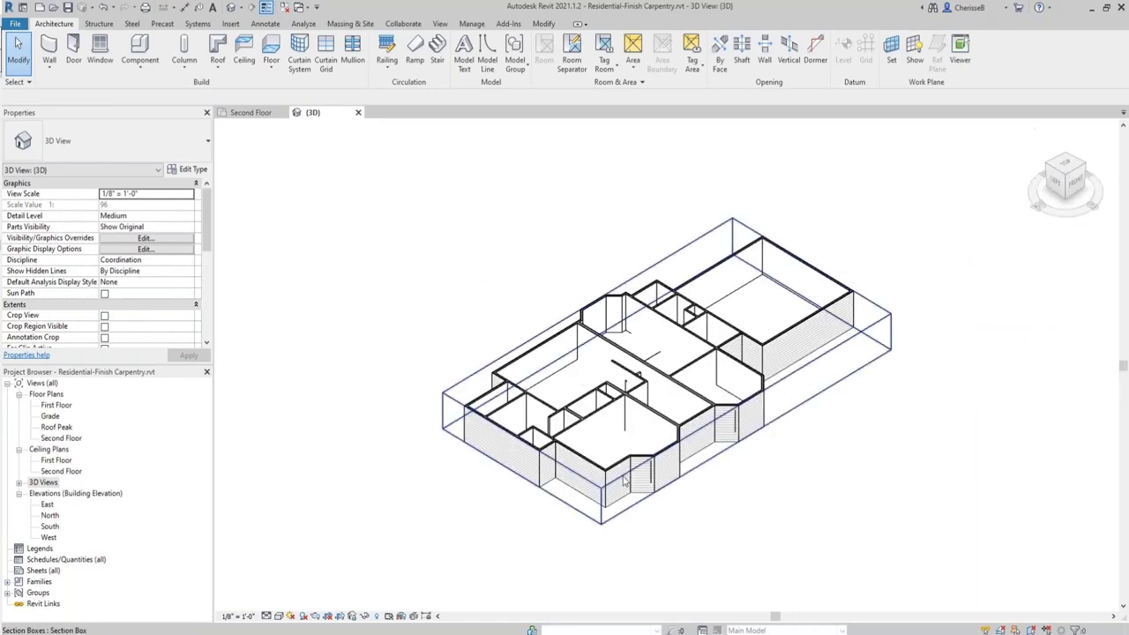
left_click(284, 616)
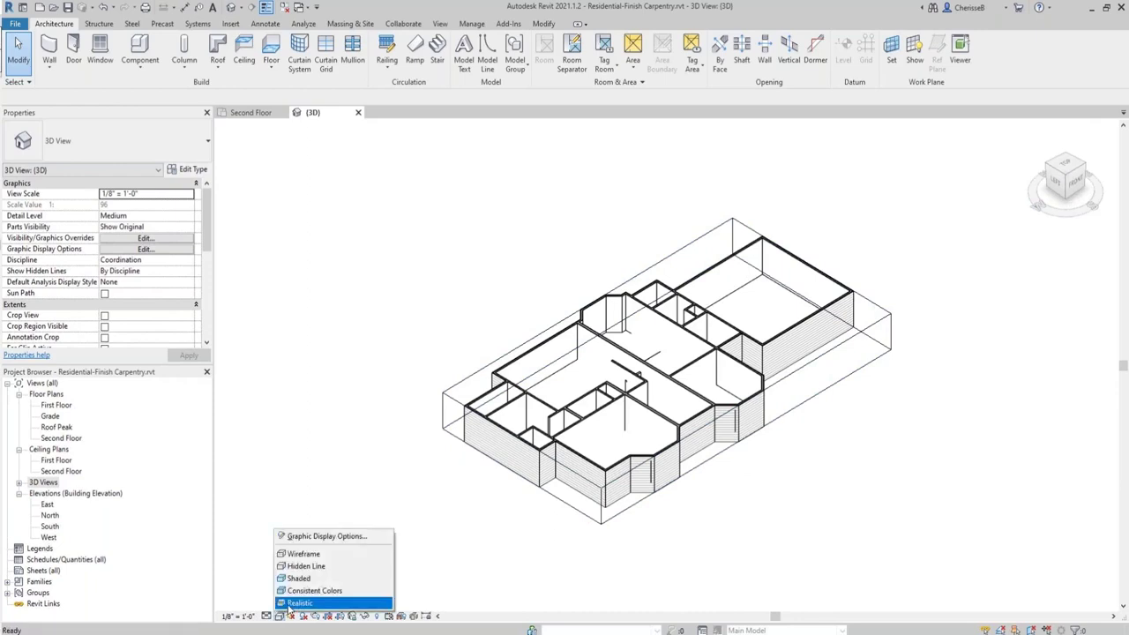
left_click(290, 603)
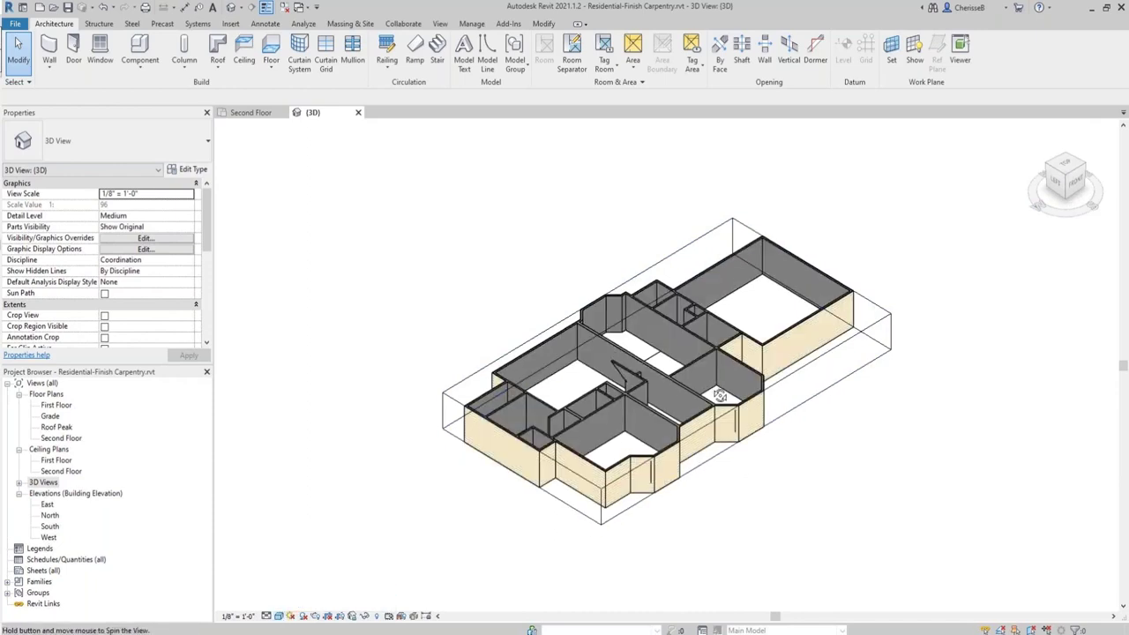
Place a horizontal Wall Sweep - Base along the foot of the exterior side wall inside the bay-fronted room.
middle_click_drag(719, 395, 715, 405, "shift")
scroll(714, 407, "up", 6)
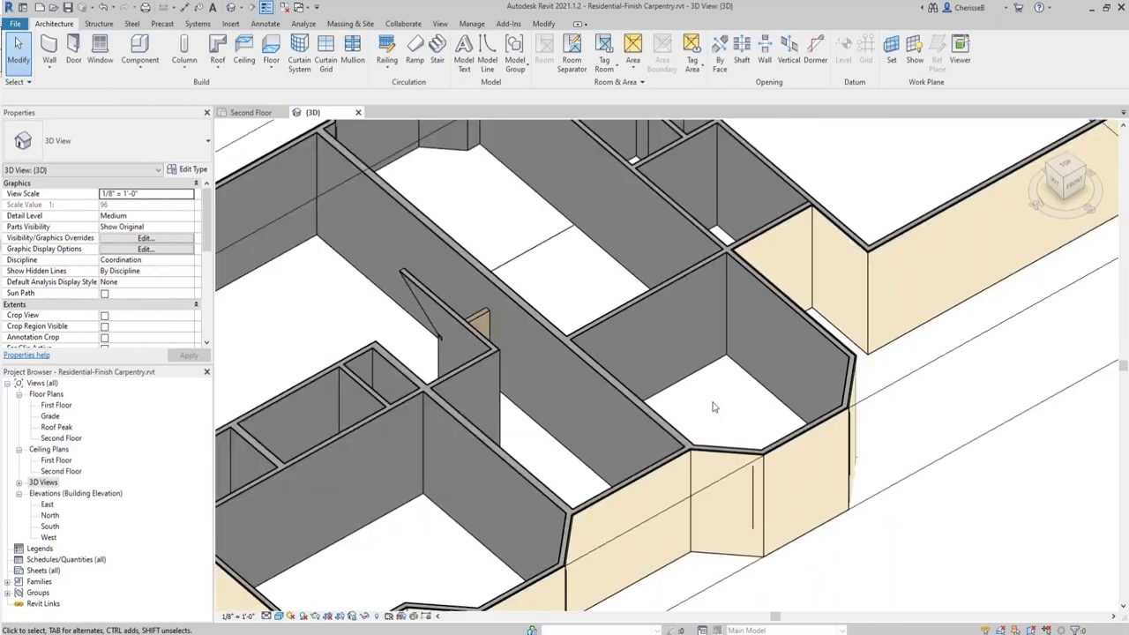
scroll(714, 407, "up", 2)
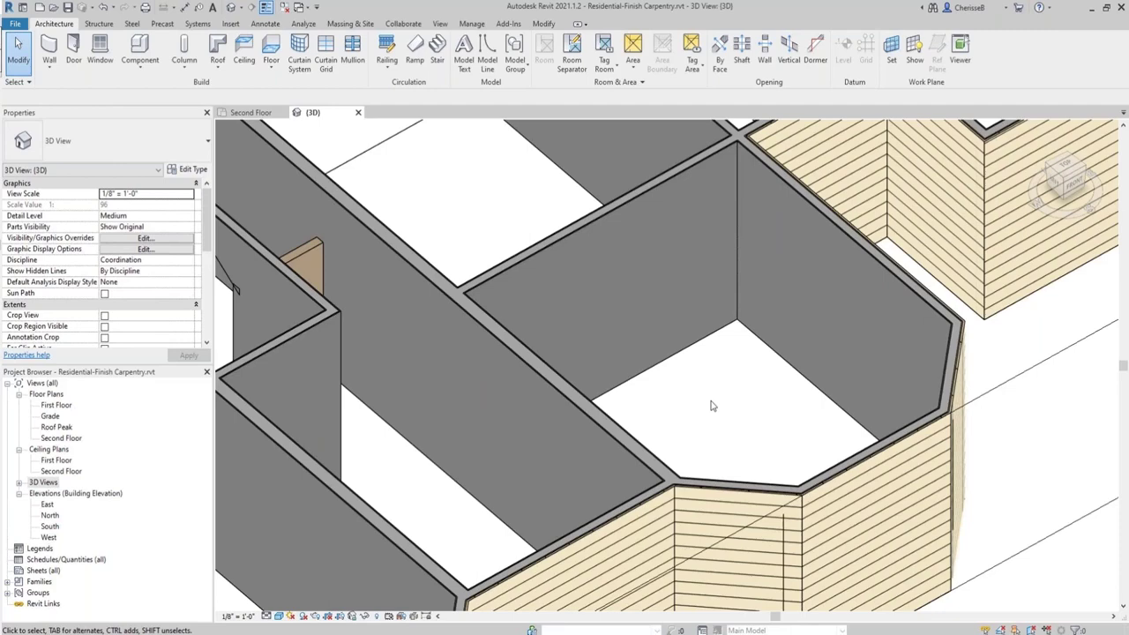
left_click(49, 62)
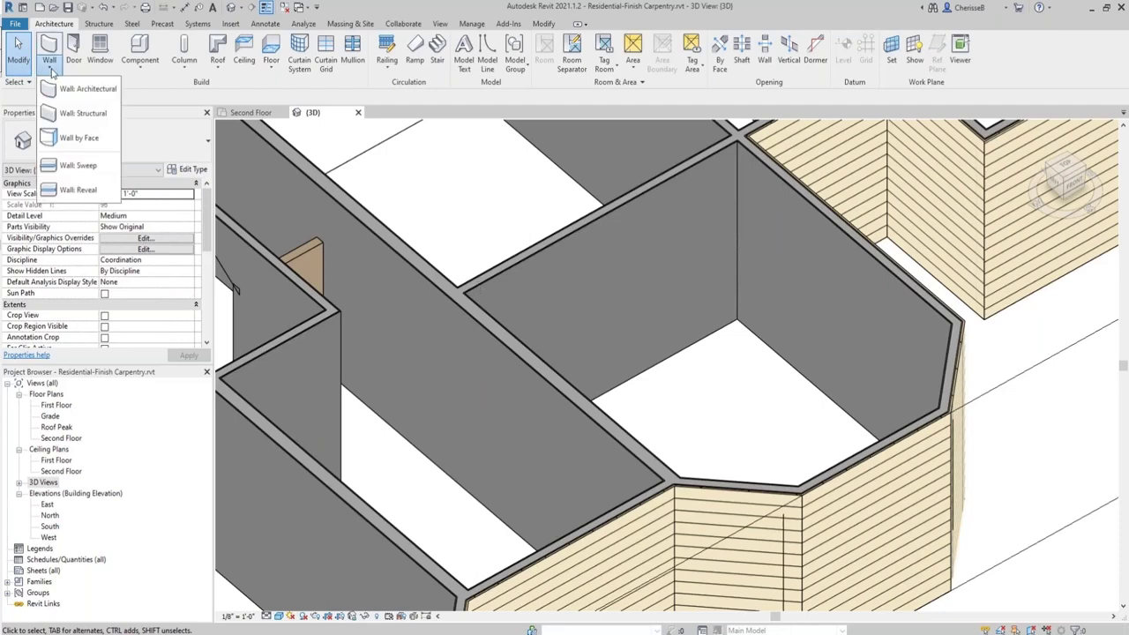
left_click(62, 166)
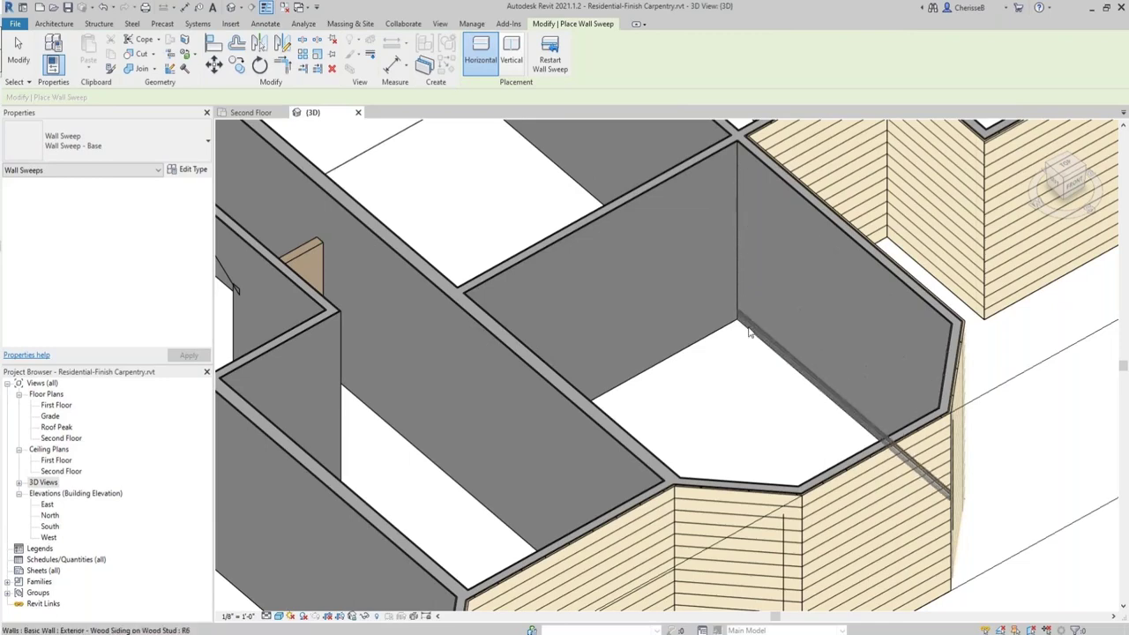
left_click(754, 332)
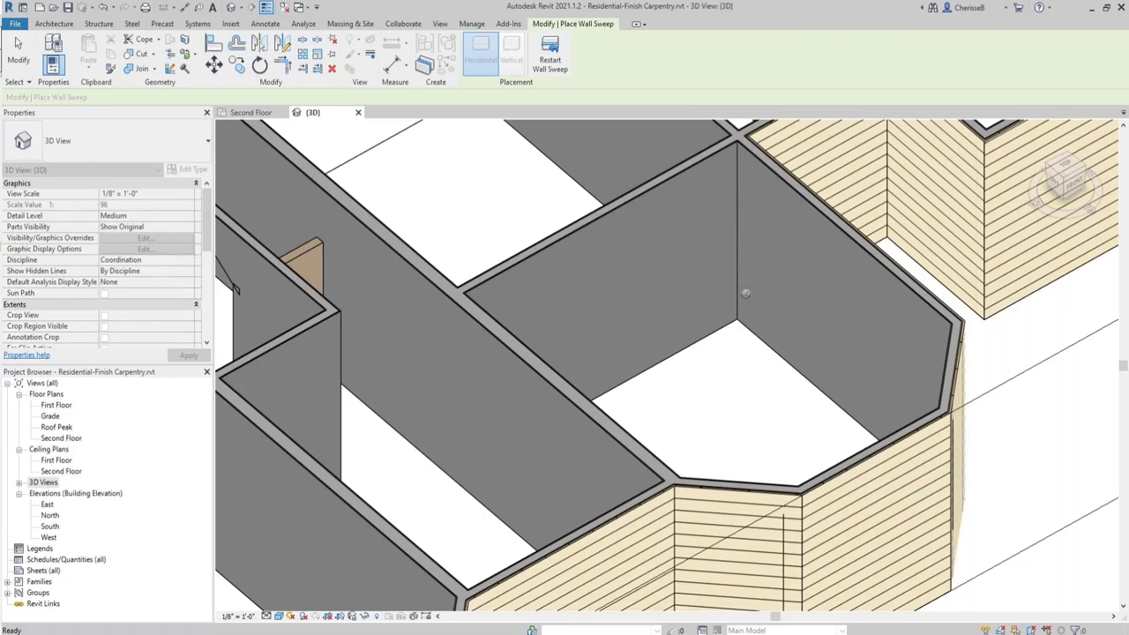
key("Escape")
Set the base wall sweep's Offset From Level to 0.
scroll(738, 341, "up", 3)
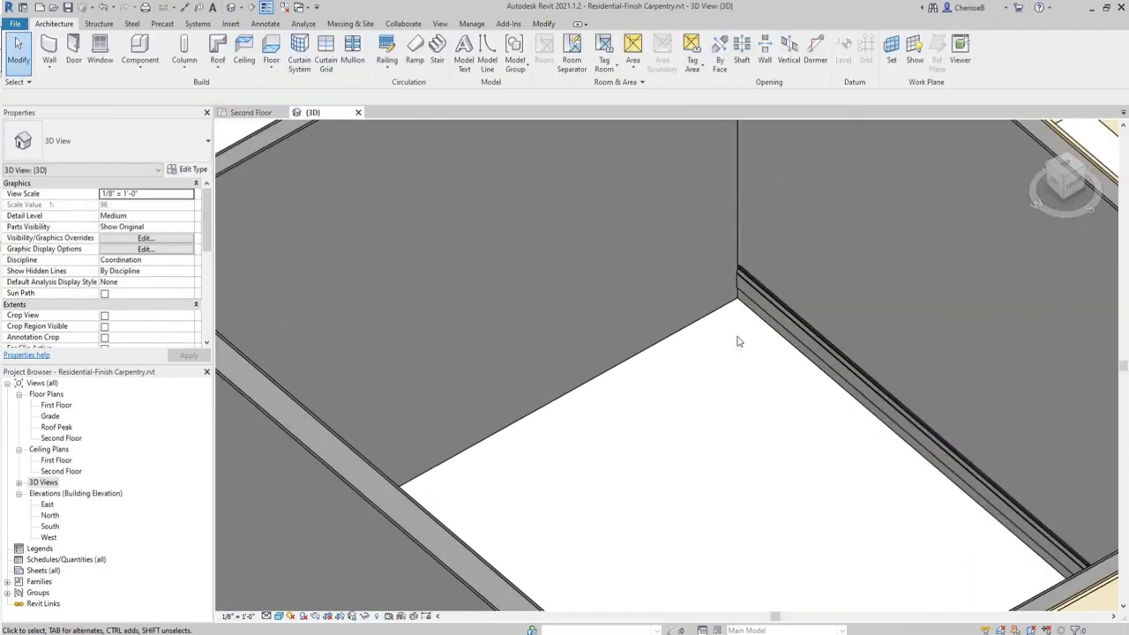
left_click(774, 304)
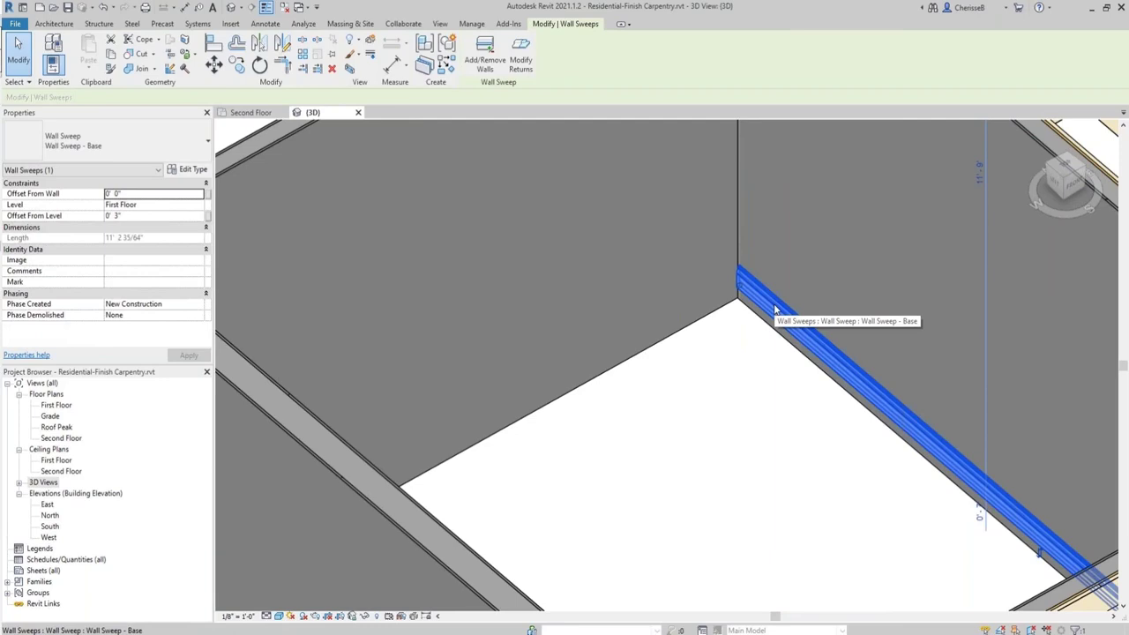
left_click(129, 217)
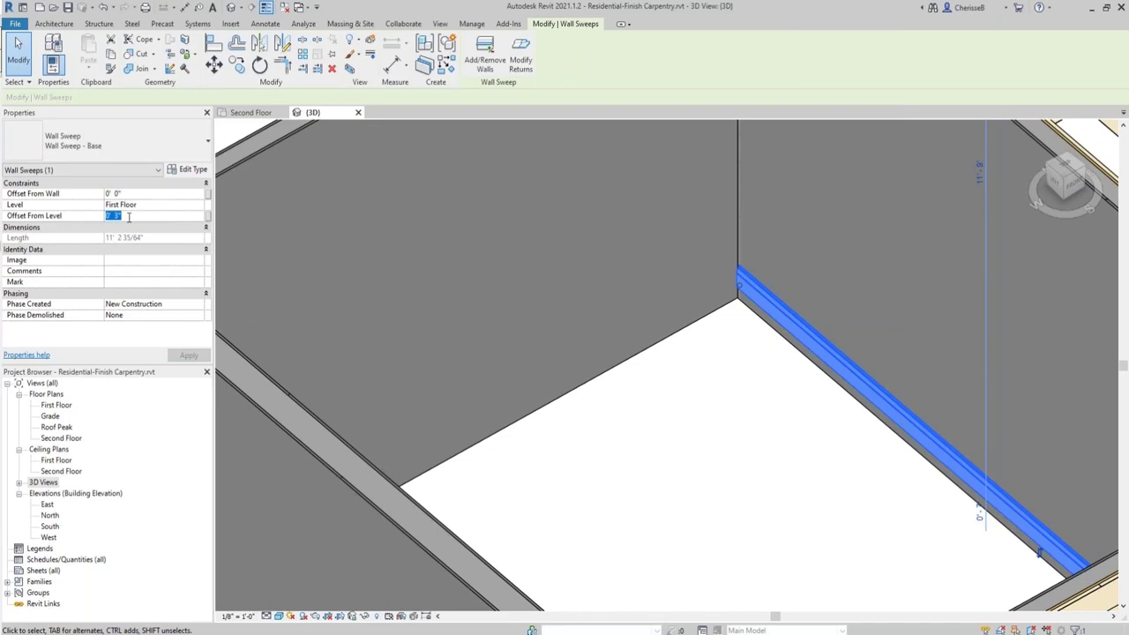
type("0")
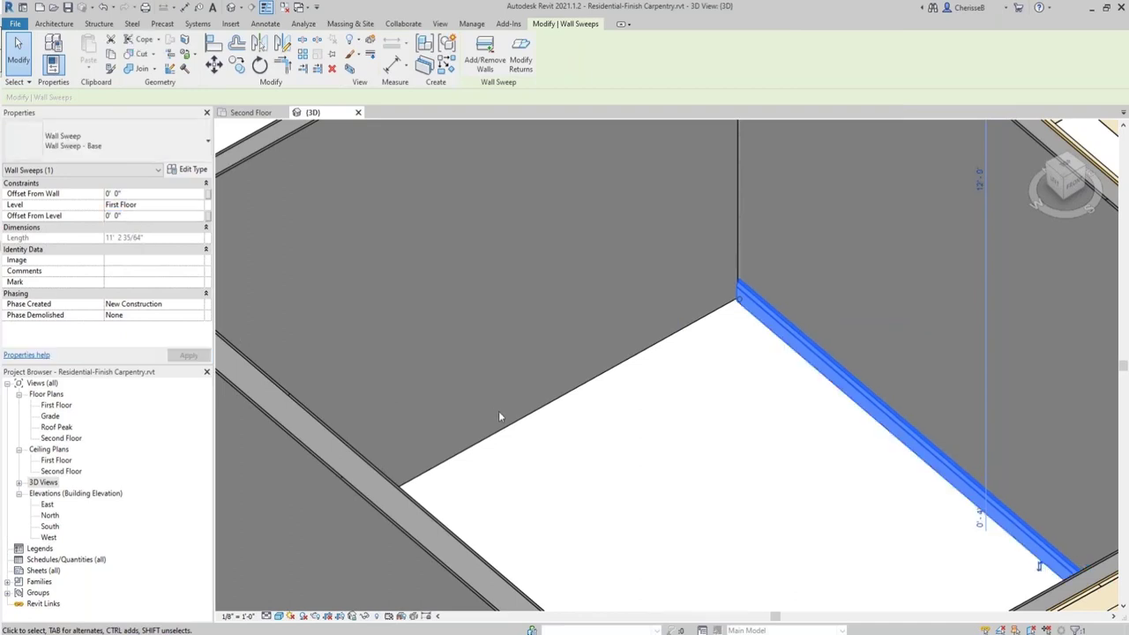
Extend the base sweep to the adjoining back wall, removing that wall once and adding it again.
left_click(486, 62)
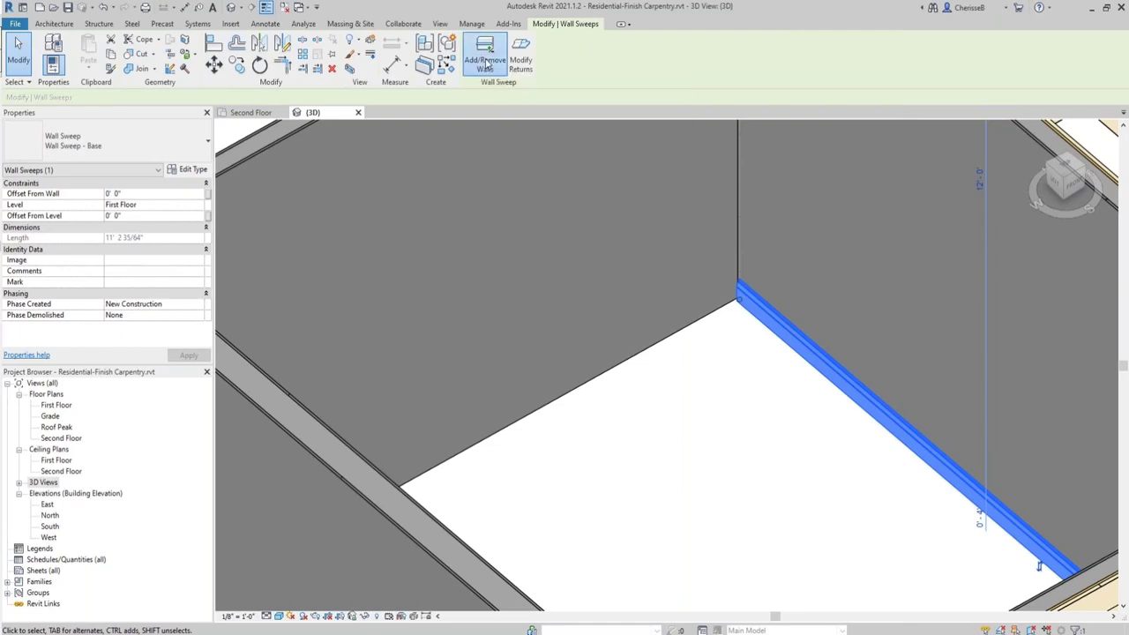
left_click(555, 405)
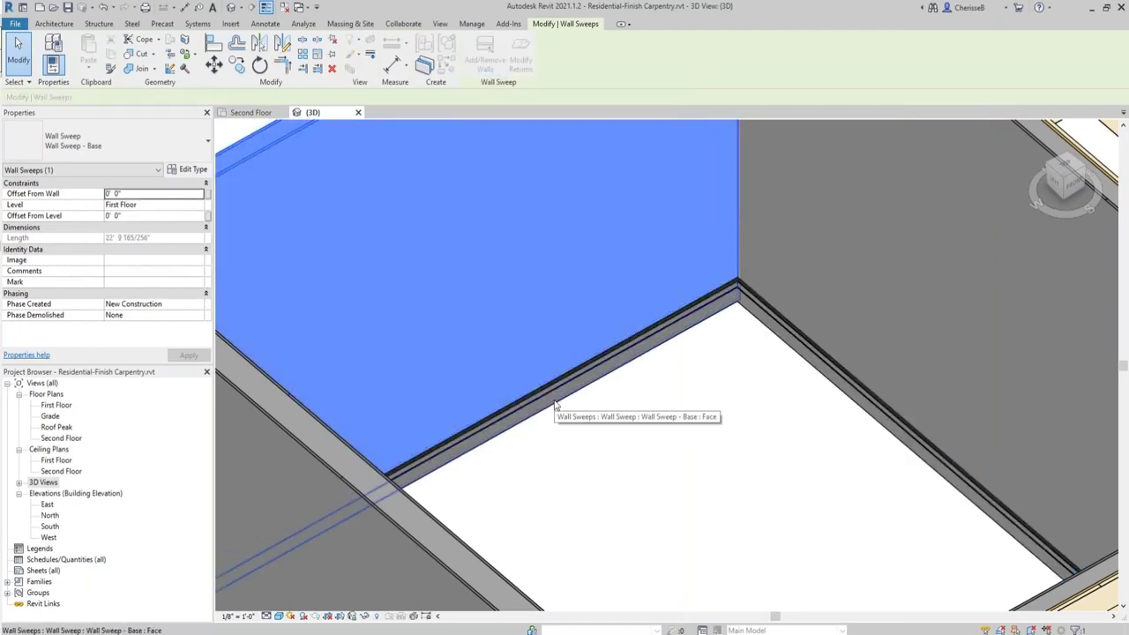
middle_click_drag(559, 408, 517, 411, "shift")
scroll(436, 409, "down", 4)
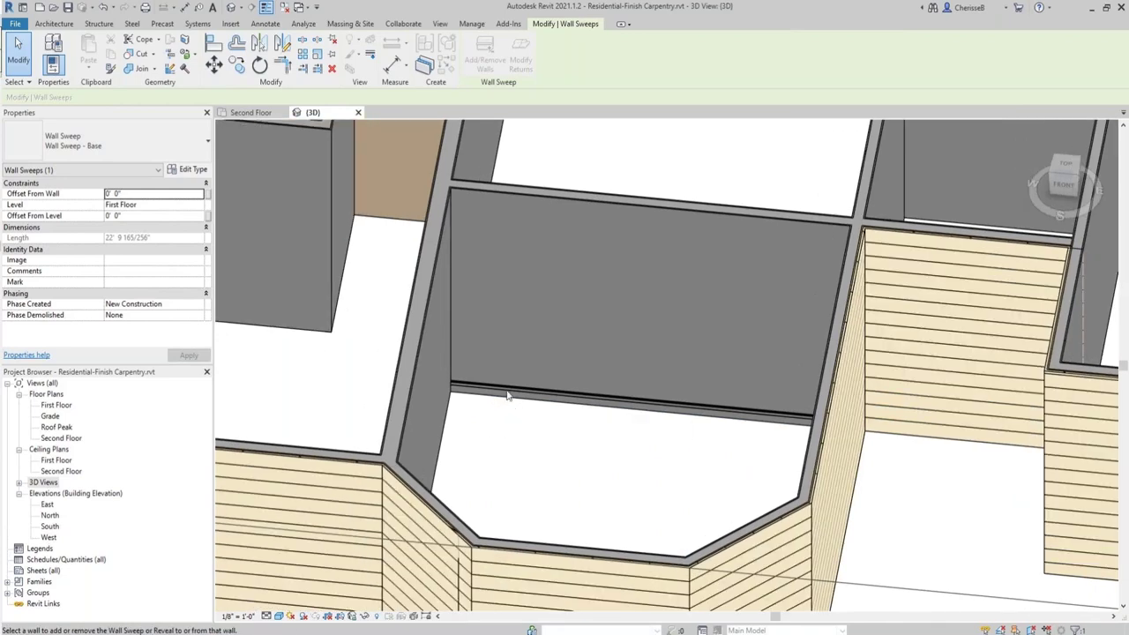
left_click(507, 396)
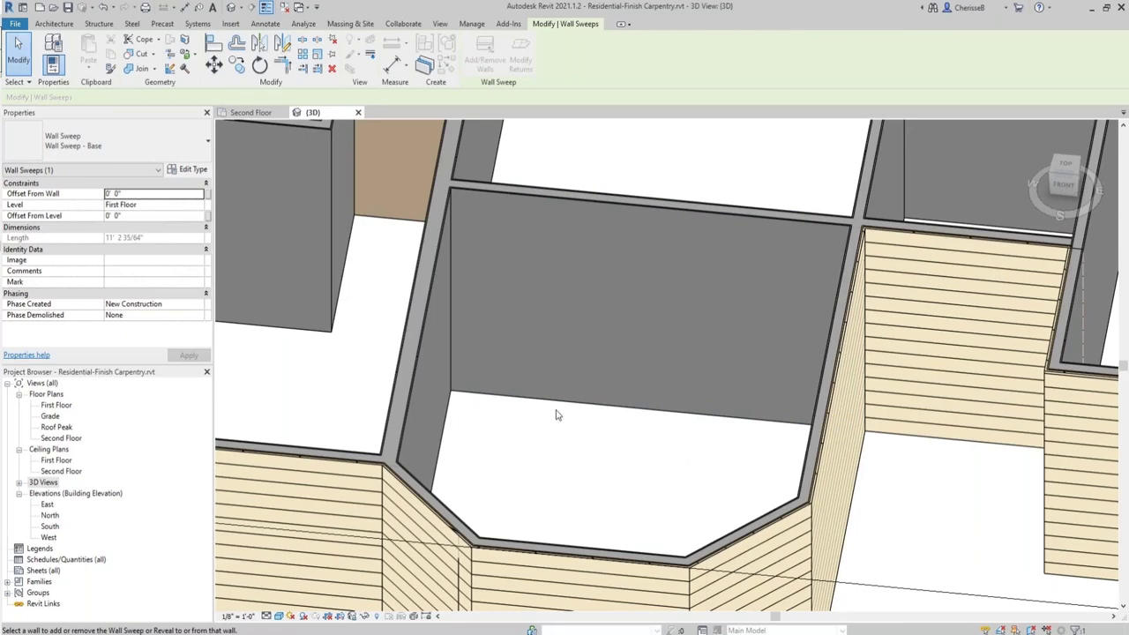
left_click(514, 399)
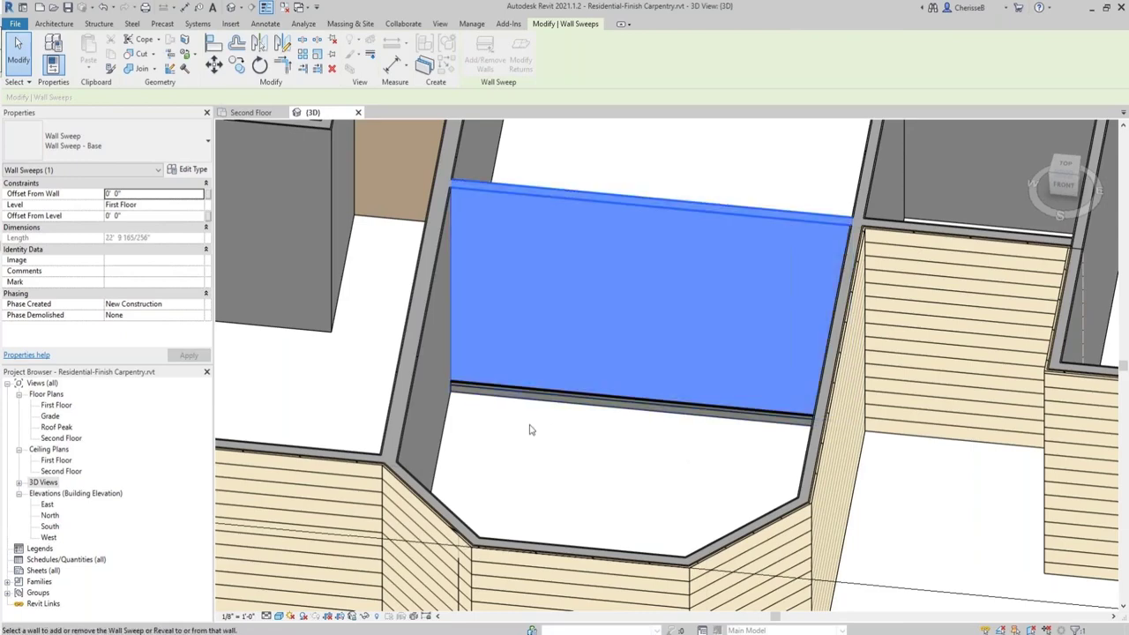
Add the long interior wall and the bay walls to the same base sweep.
left_click(443, 447)
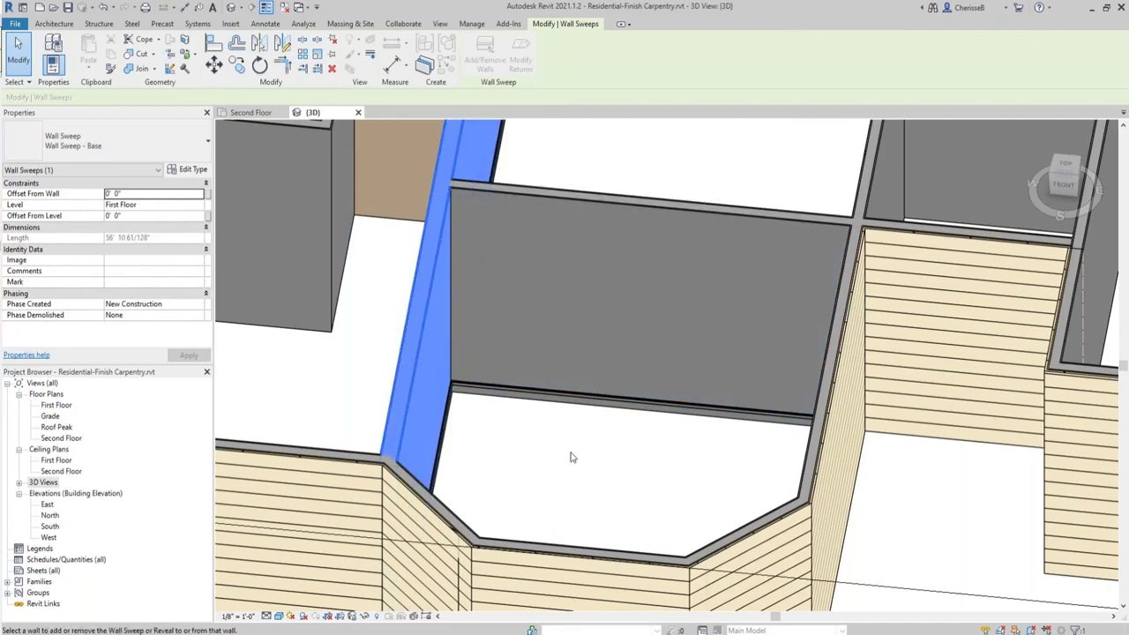
middle_click_drag(579, 462, 653, 325, "shift")
scroll(801, 438, "up", 2)
scroll(800, 438, "down", 2)
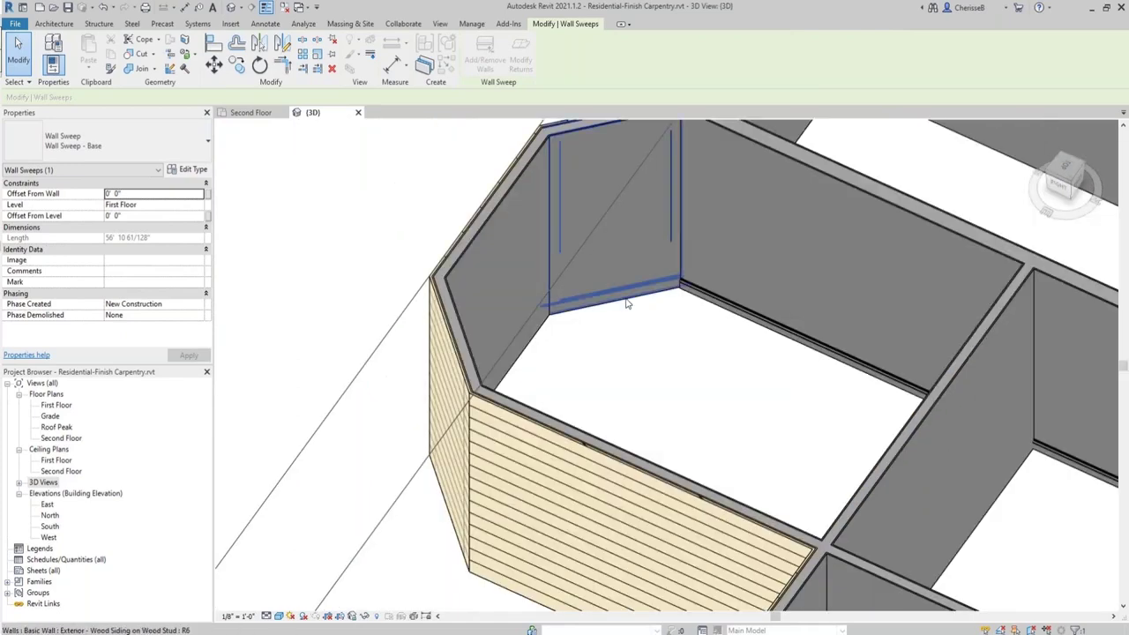
left_click(535, 346)
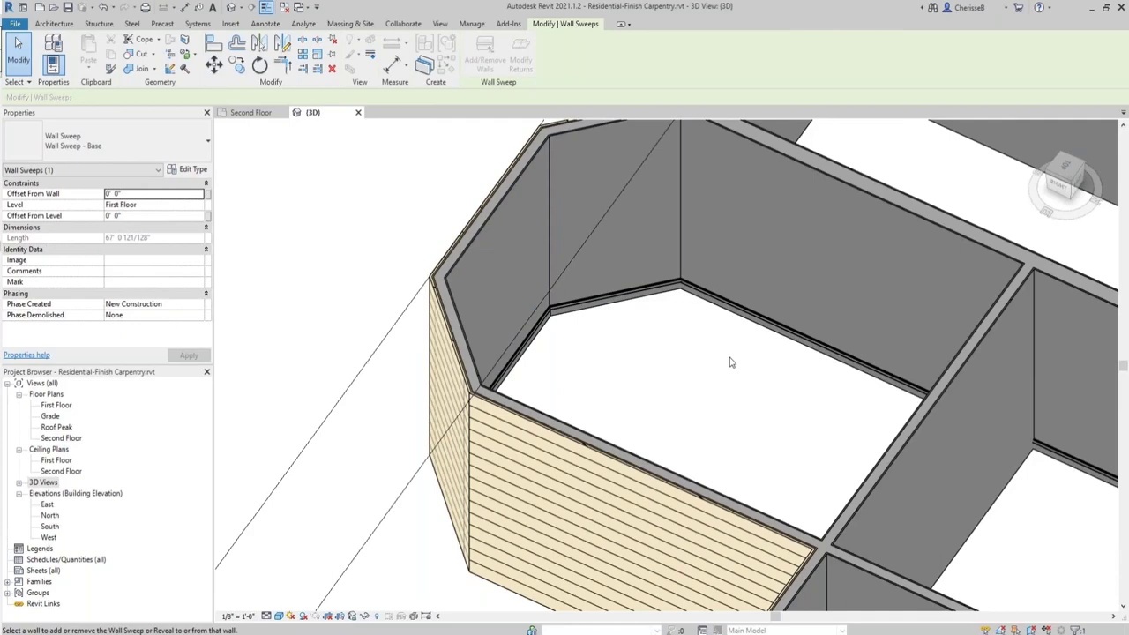
Adjust the base sweep's end to the wall endpoint at the back inside corner to close the joint.
left_click(1065, 163)
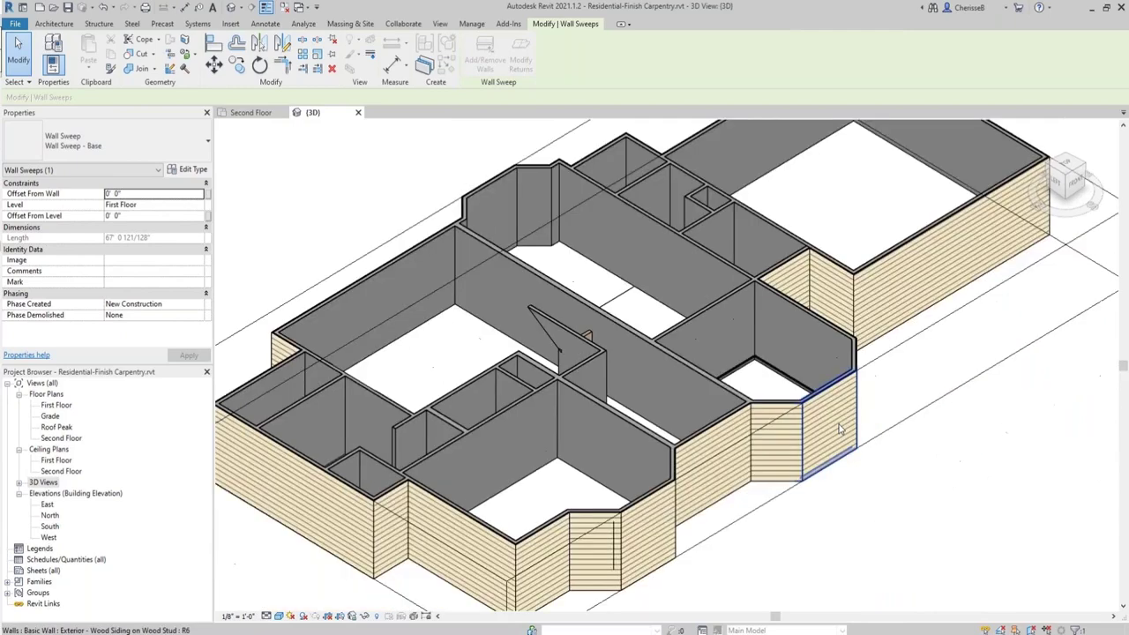
scroll(751, 372, "up", 5)
key("Escape")
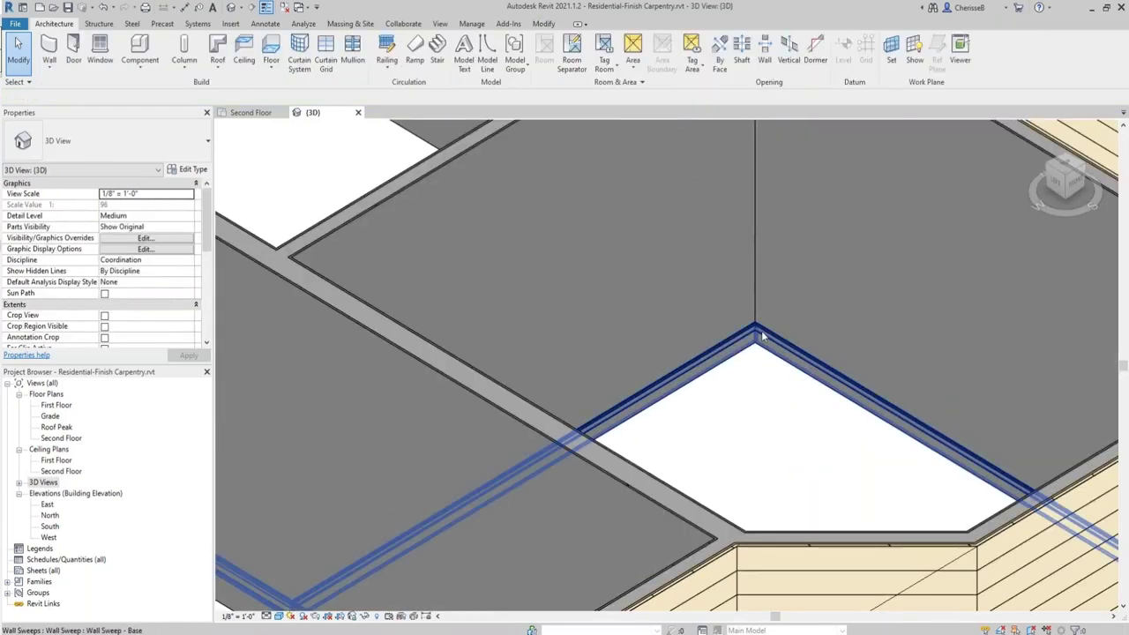
left_click(763, 335)
scroll(757, 326, "up", 4)
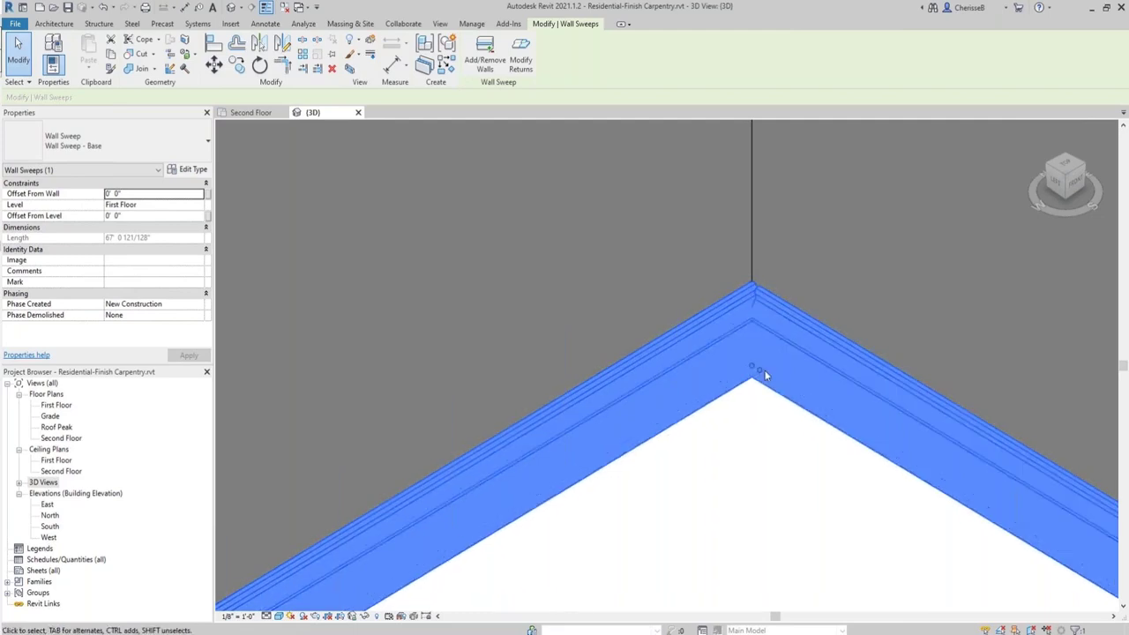
key("l")
key("i")
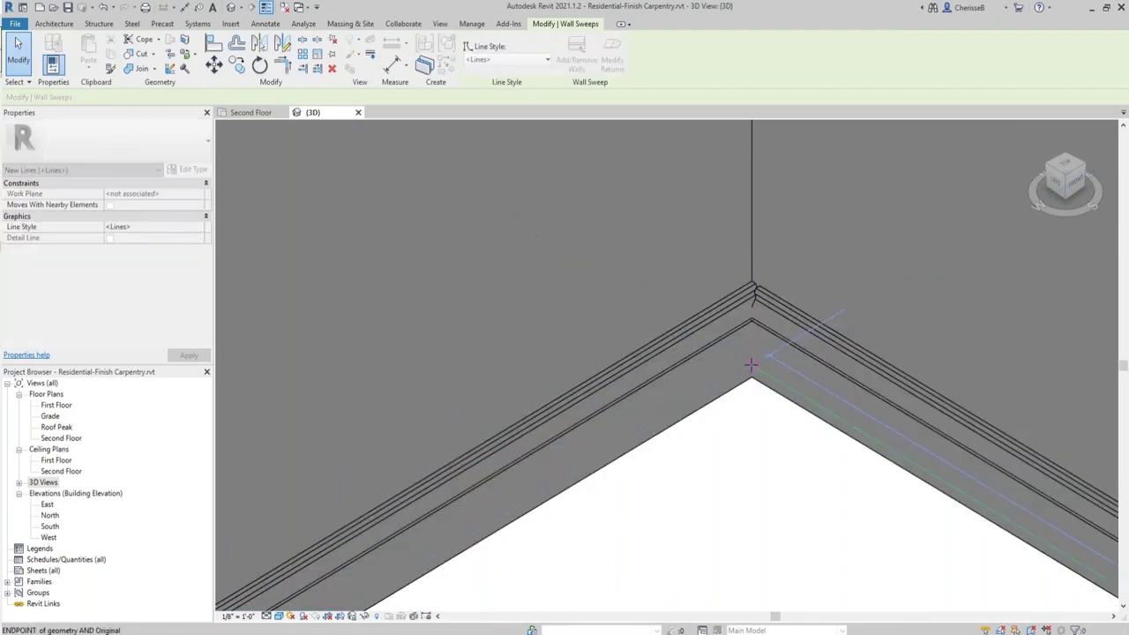
key("Escape")
key("Escape")
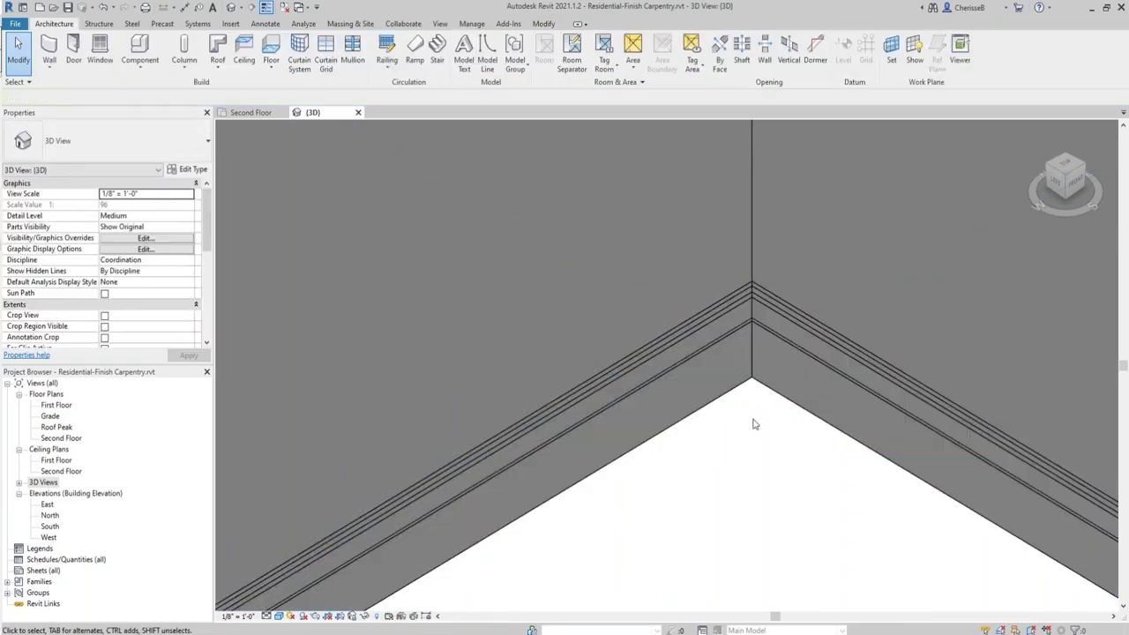
Pull the base sweep's end on the long interior wall back to just inside the south bay room, viewing the model from above.
left_click(708, 345)
left_click(1061, 170)
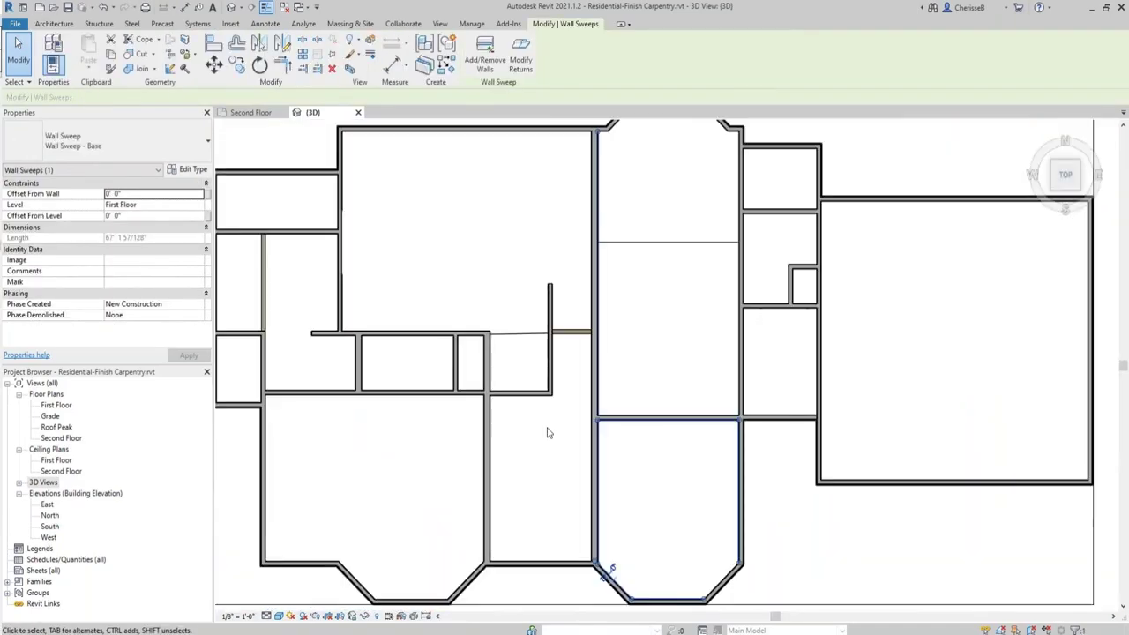
scroll(607, 433, "up", 8)
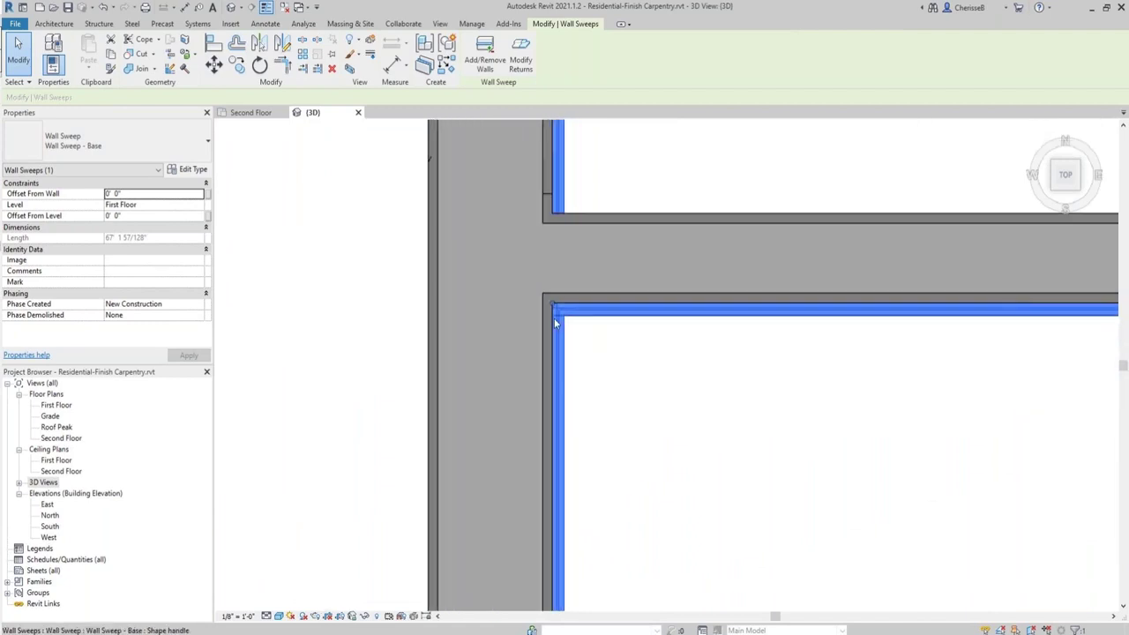
scroll(570, 366, "down", 3)
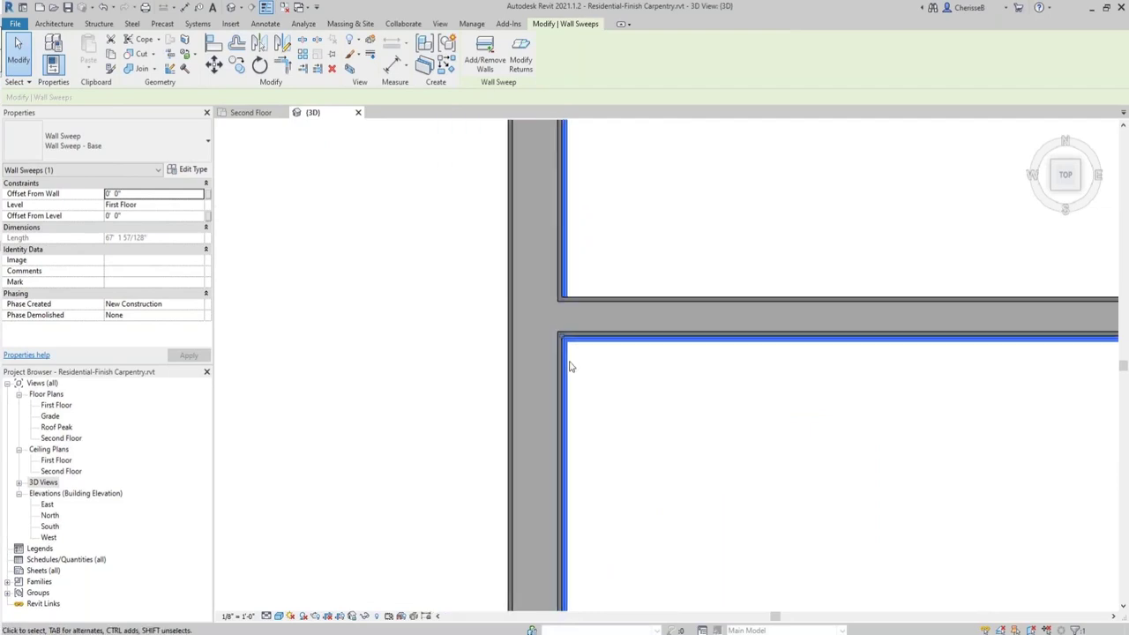
scroll(570, 366, "down", 8)
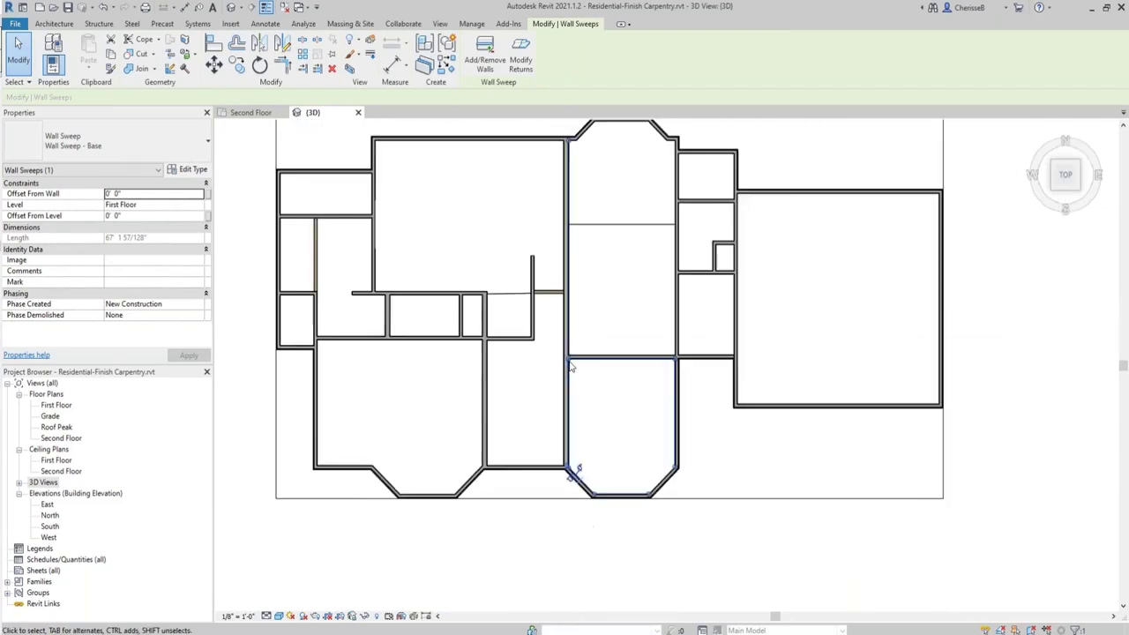
scroll(569, 366, "down", 3)
left_click(565, 364)
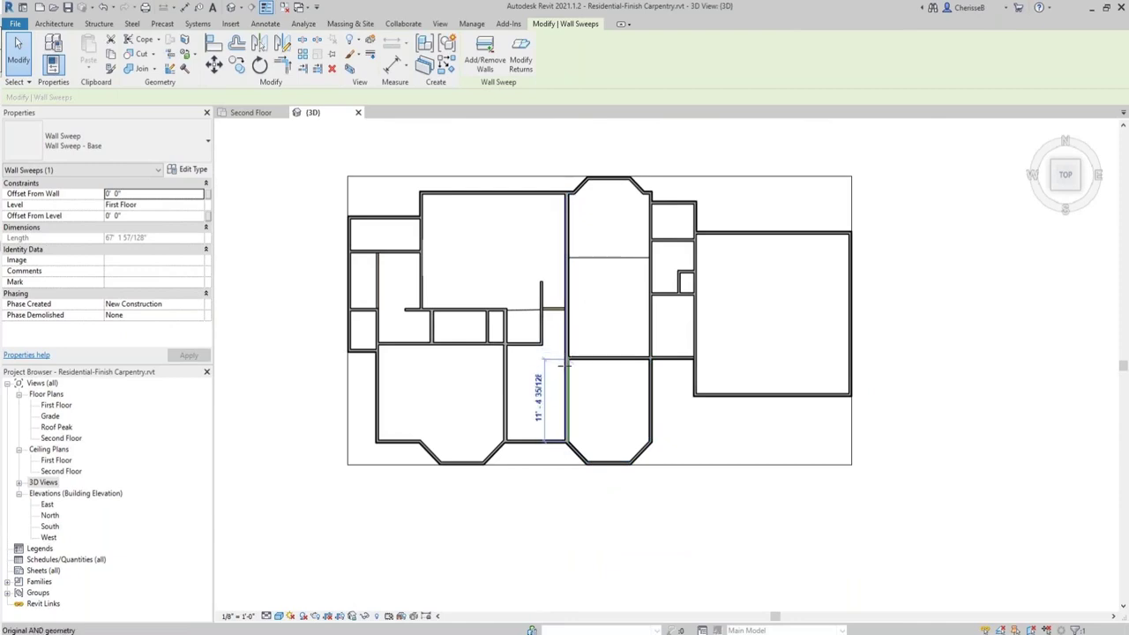
left_click(564, 363)
Snap the shortened base sweep end to the bay room's northwest inside corner to close it against the back wall run.
scroll(566, 371, "up", 6)
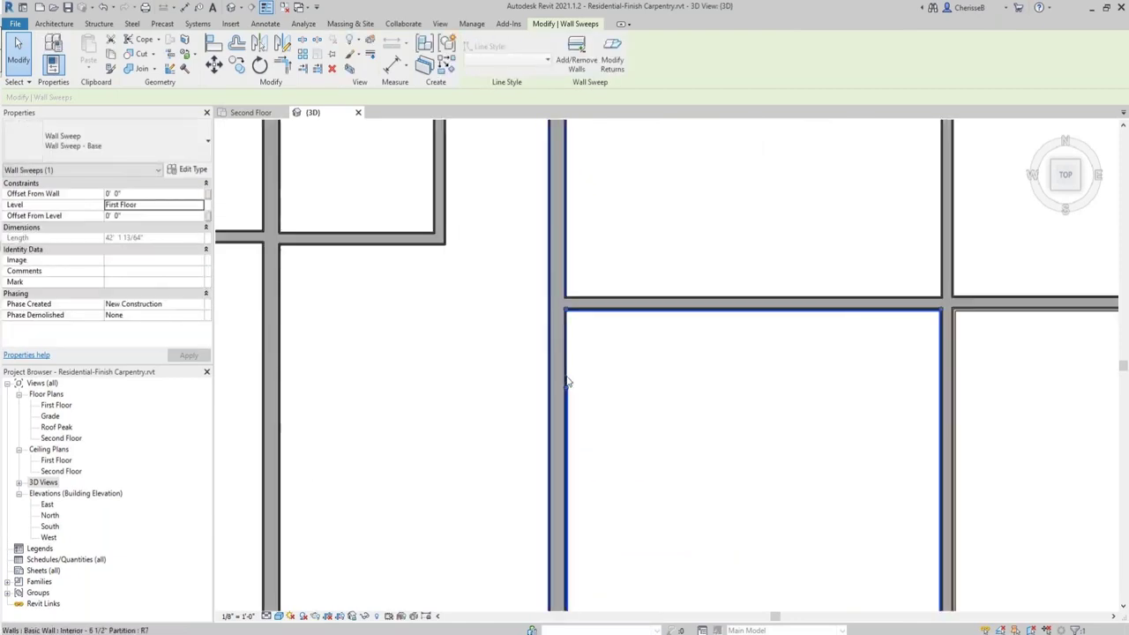
scroll(567, 381, "up", 2)
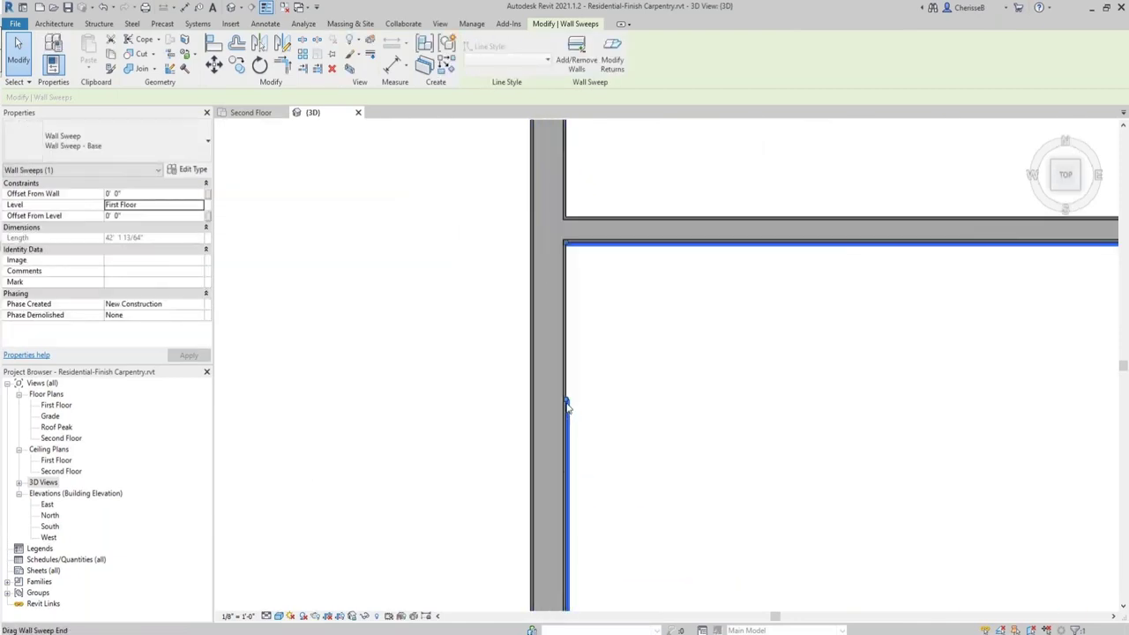
left_click(565, 250)
left_click(568, 248)
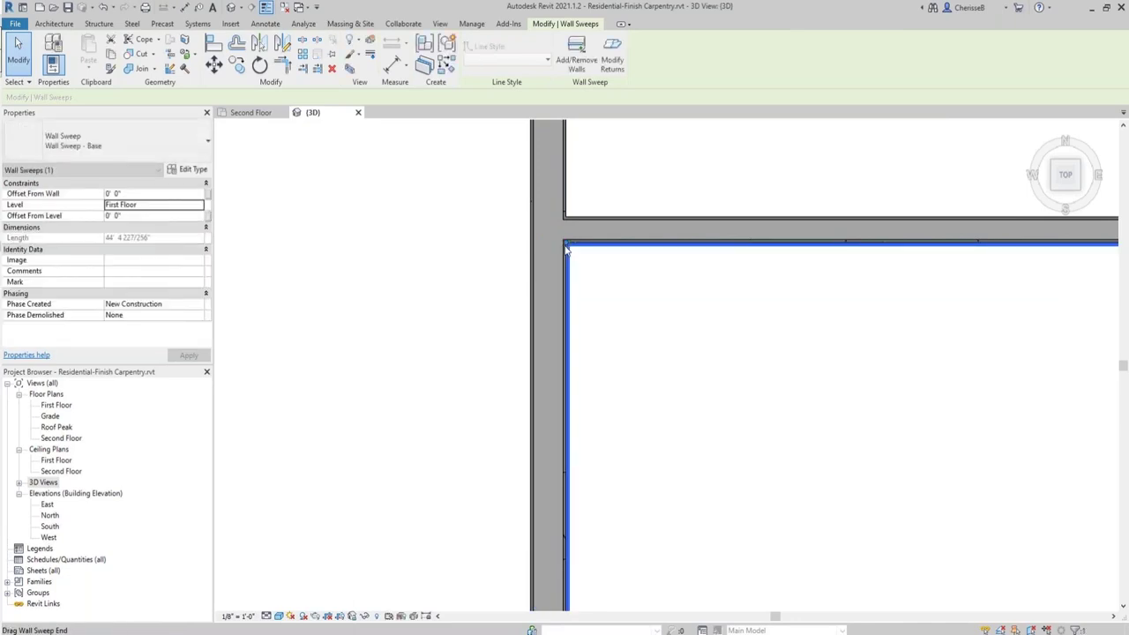
left_click(612, 324)
scroll(569, 247, "down", 2)
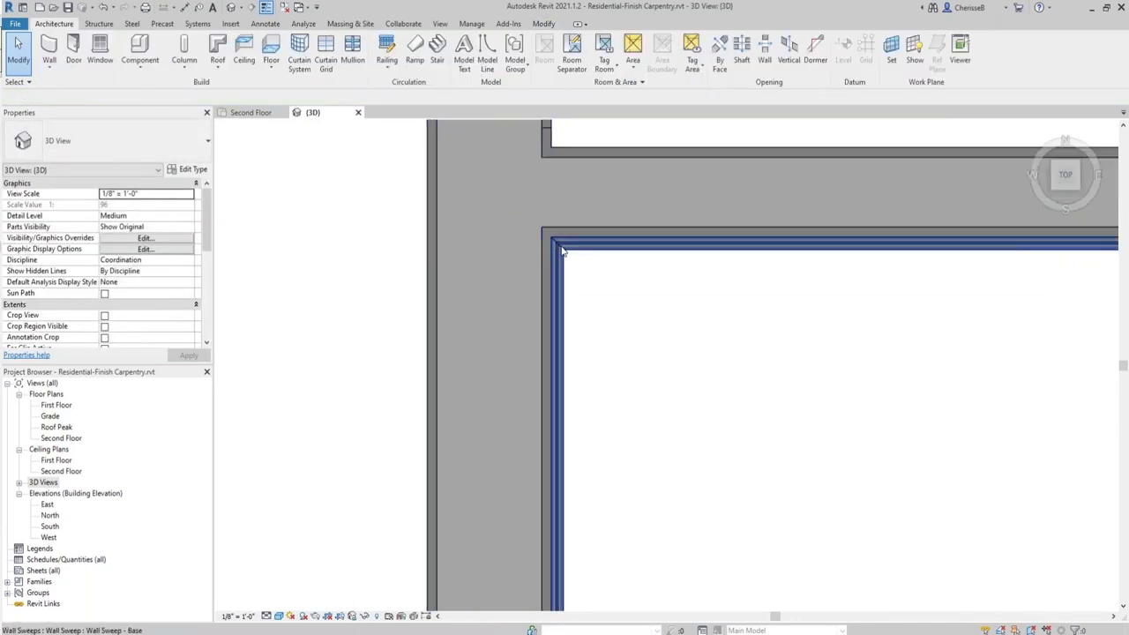
Snap the stray base sweep end at the southwest bay corner to the endpoint where the long wall meets the angled wall.
scroll(585, 356, "down", 5)
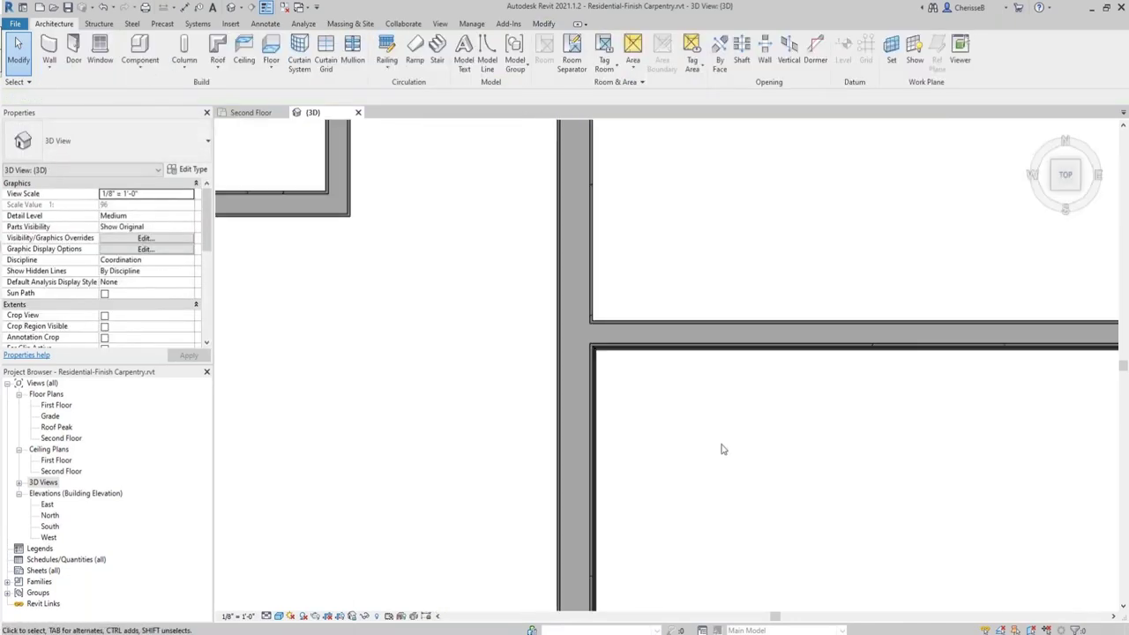
scroll(729, 450, "up", 4)
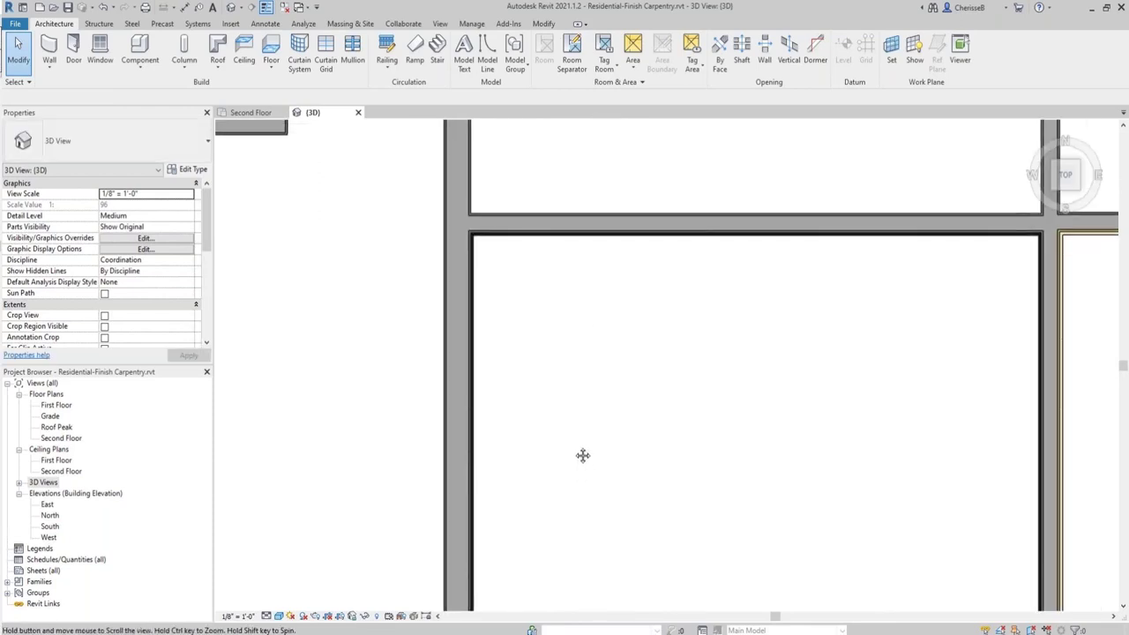
middle_click_drag(582, 456, 617, 273)
scroll(587, 361, "up", 3)
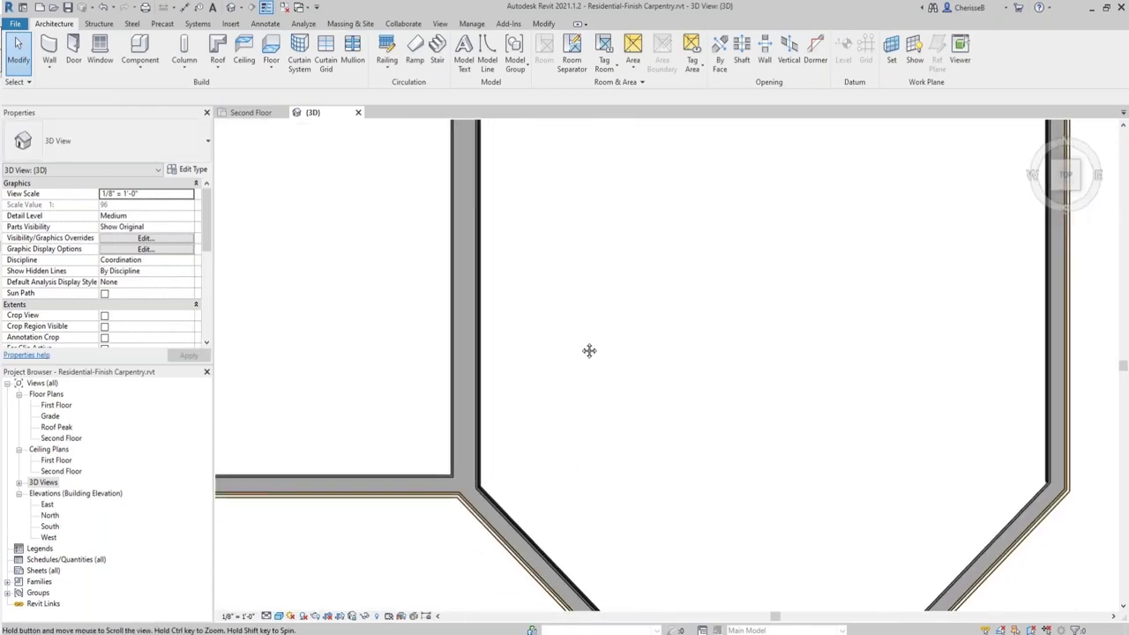
scroll(476, 494, "up", 4)
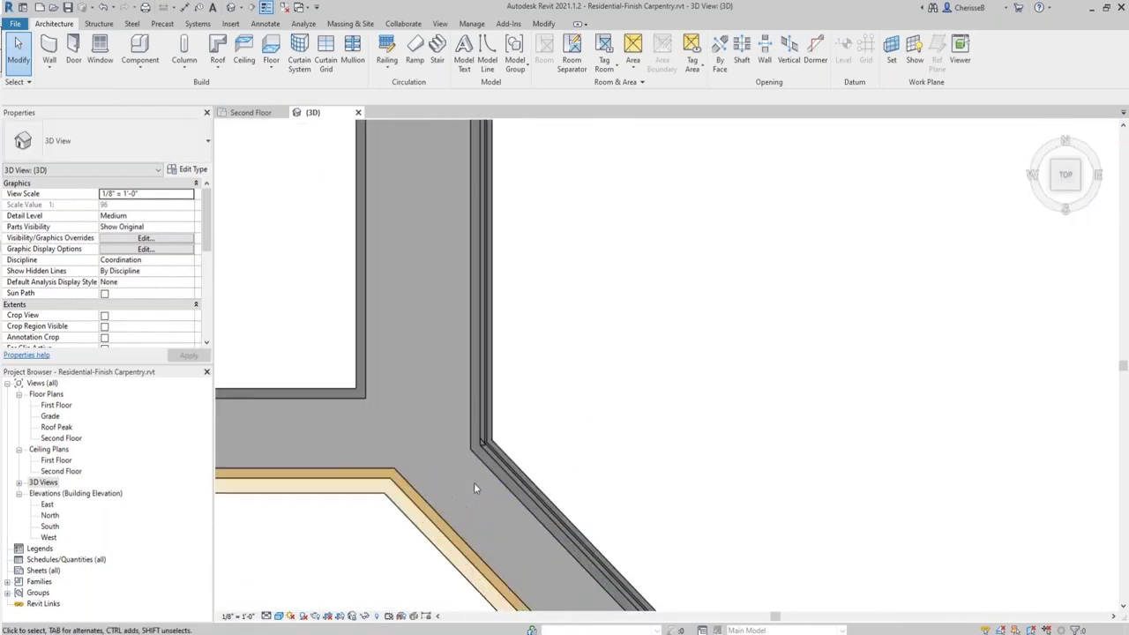
left_click(508, 444)
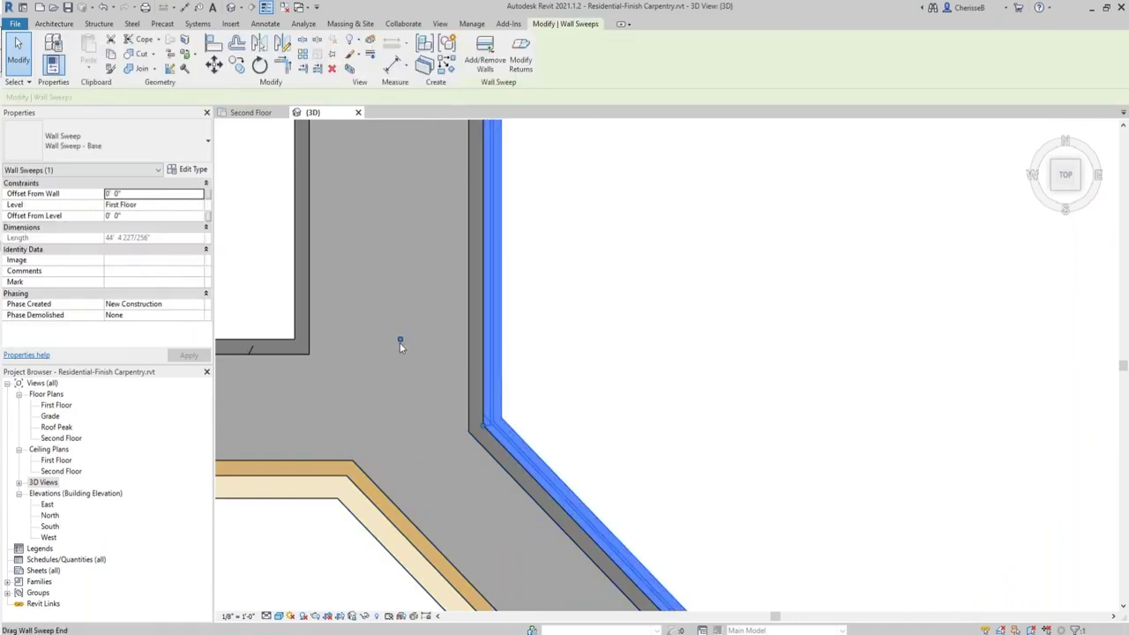
key("l")
key("i")
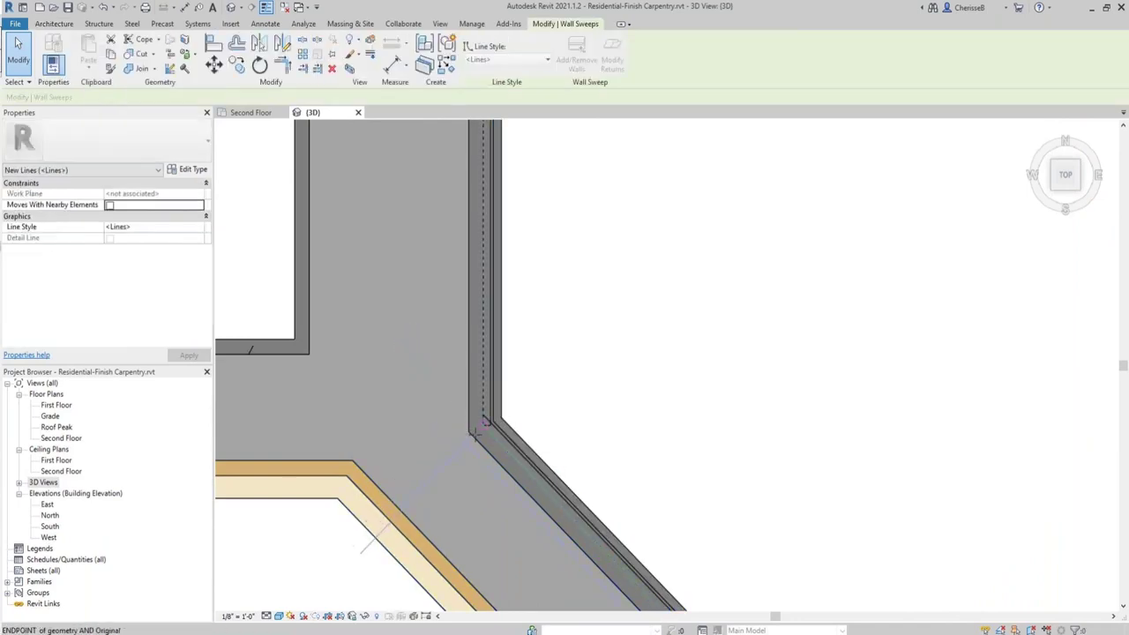
key("Escape")
left_click(482, 425)
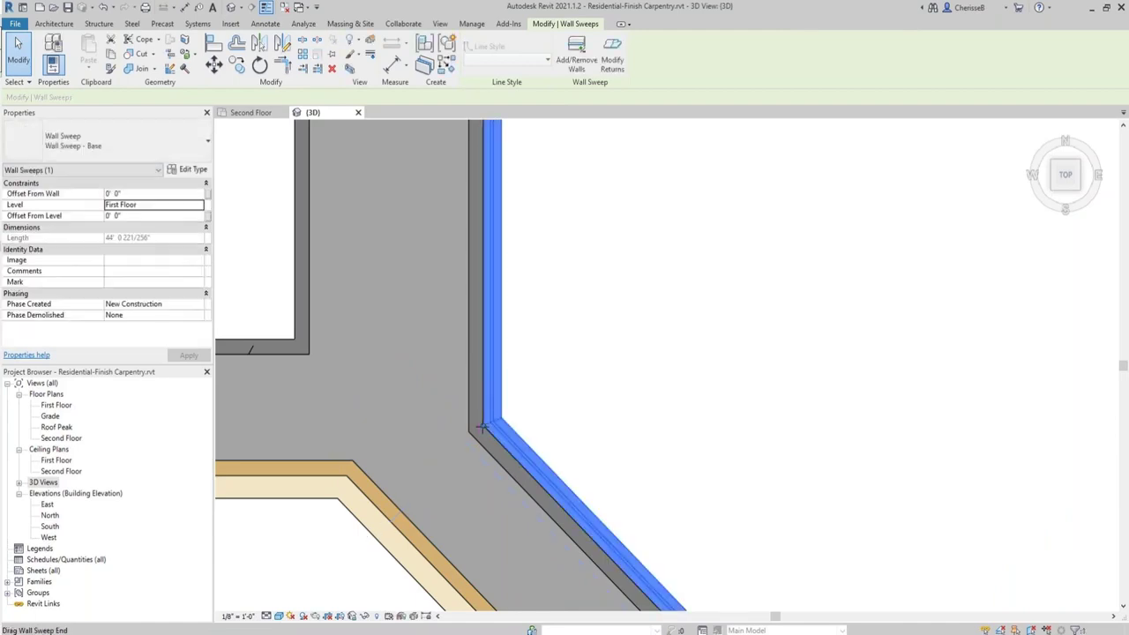
Add the southeast angled bay wall to the base sweep so the baseboard connects to the east wall.
scroll(482, 425, "down", 2)
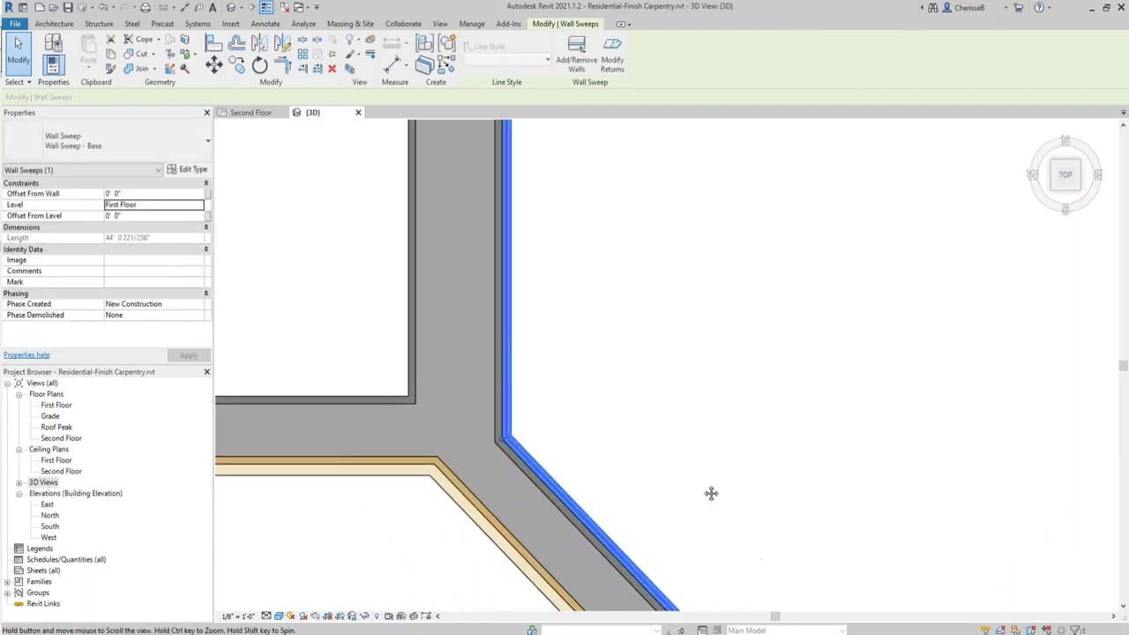
scroll(713, 491, "up", 4)
middle_click_drag(712, 491, 462, 247)
middle_click_drag(794, 526, 479, 232)
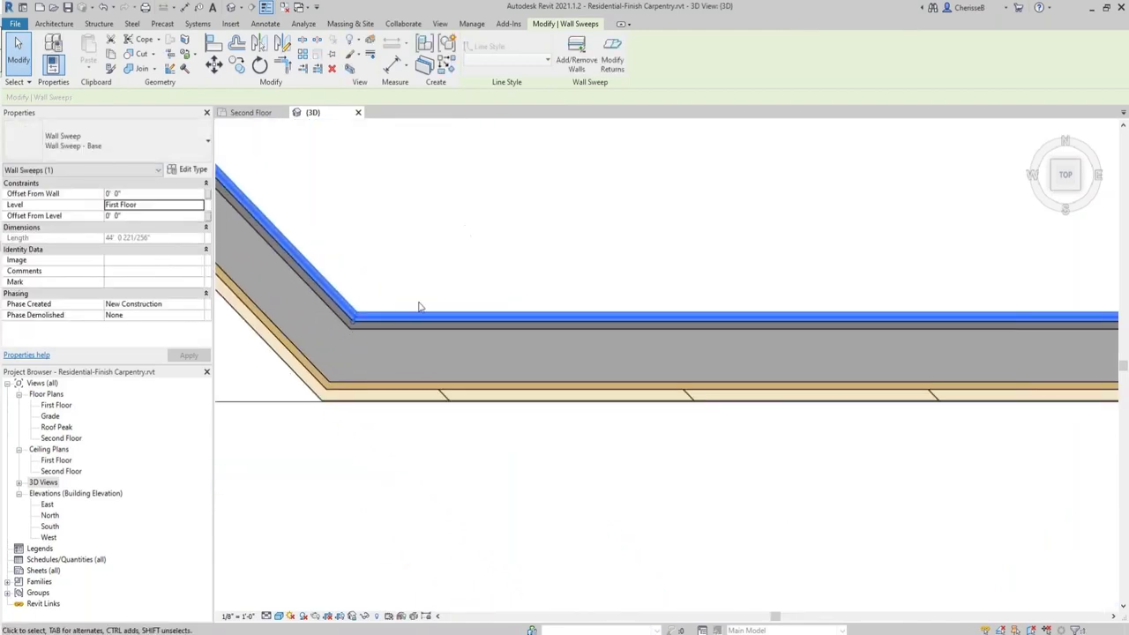
middle_click_drag(870, 348, 353, 360)
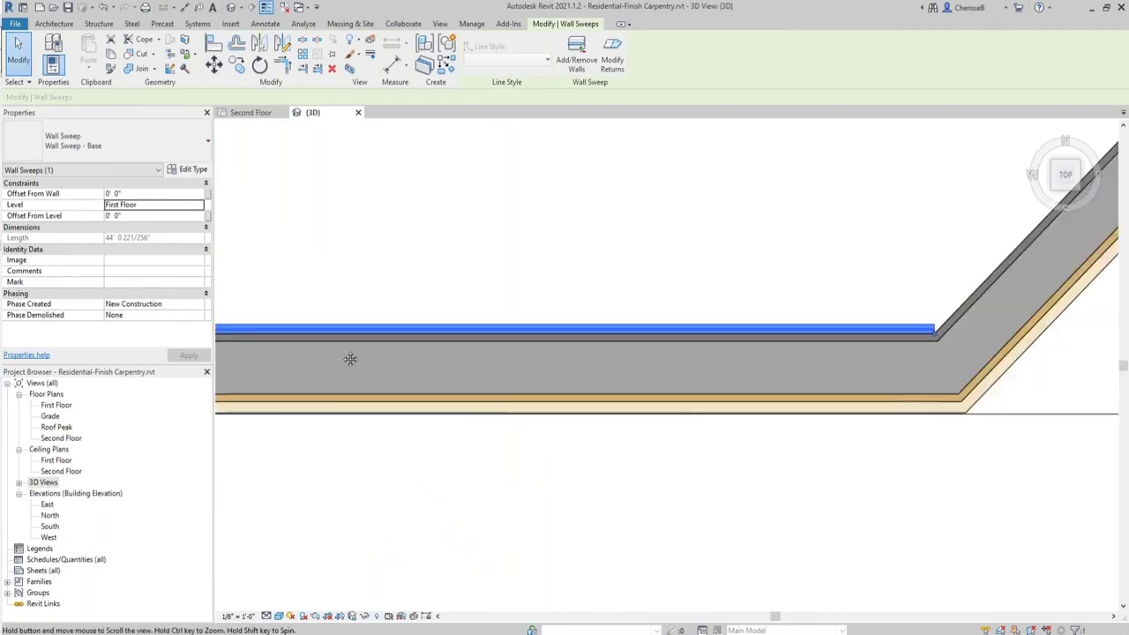
middle_click_drag(725, 330, 679, 365)
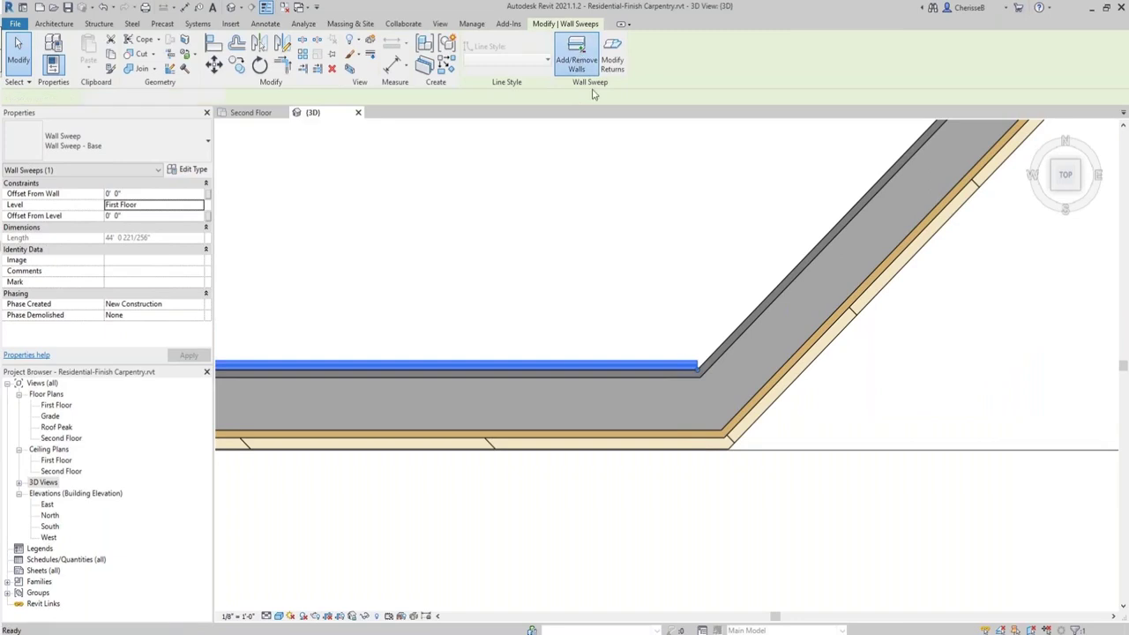
left_click(576, 59)
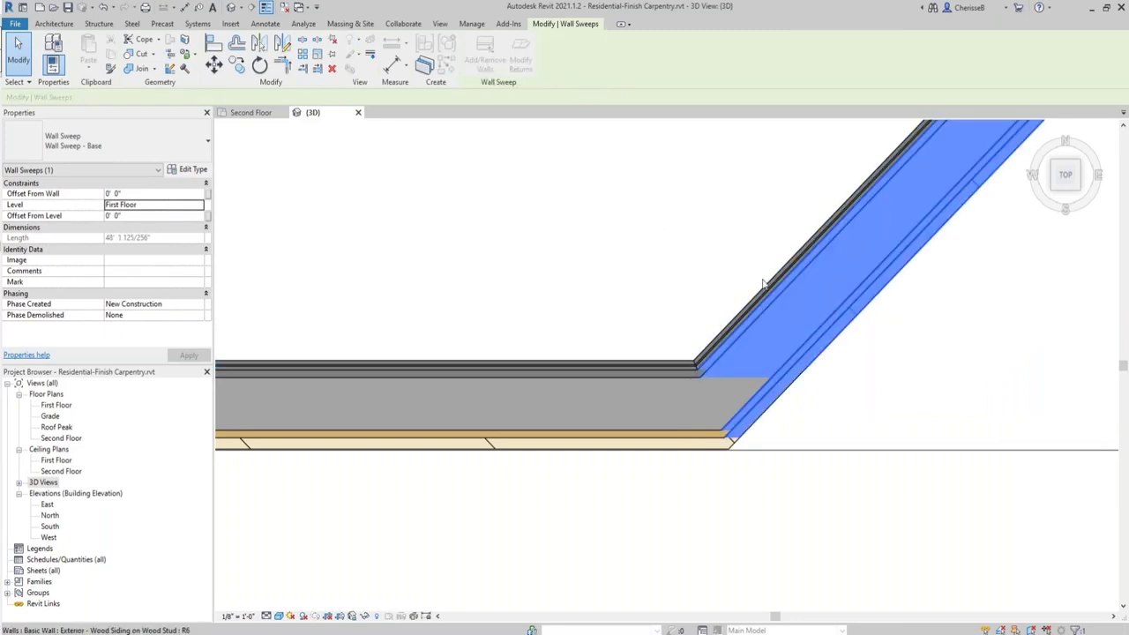
left_click(766, 300)
scroll(732, 239, "down", 3)
middle_click_drag(764, 212, 538, 518)
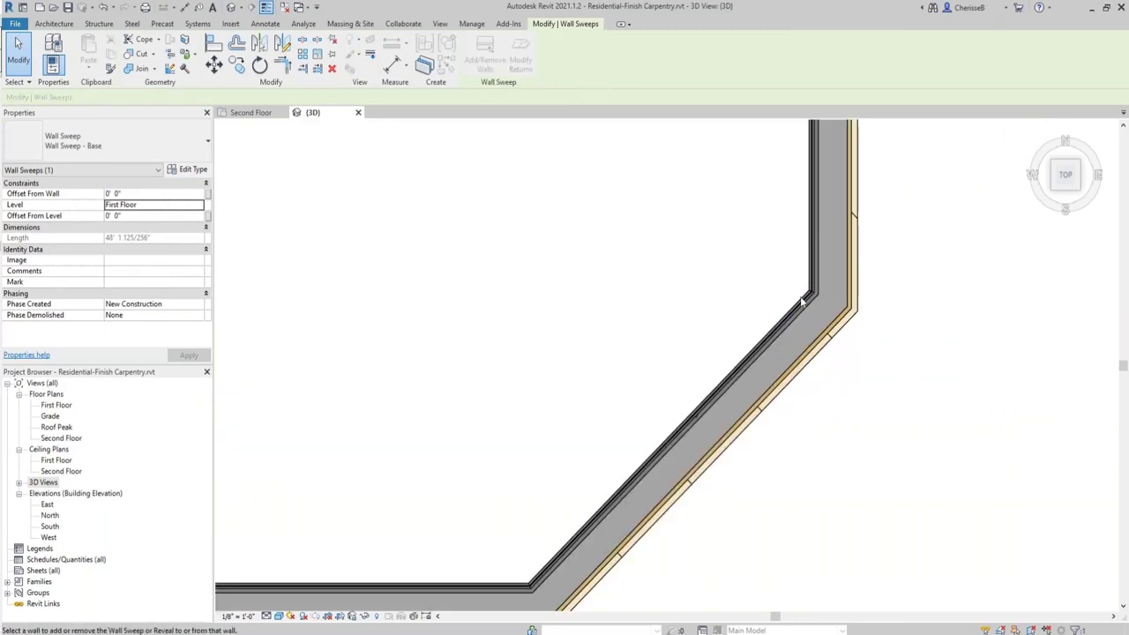
scroll(808, 228, "down", 5)
key("Escape")
key("Escape")
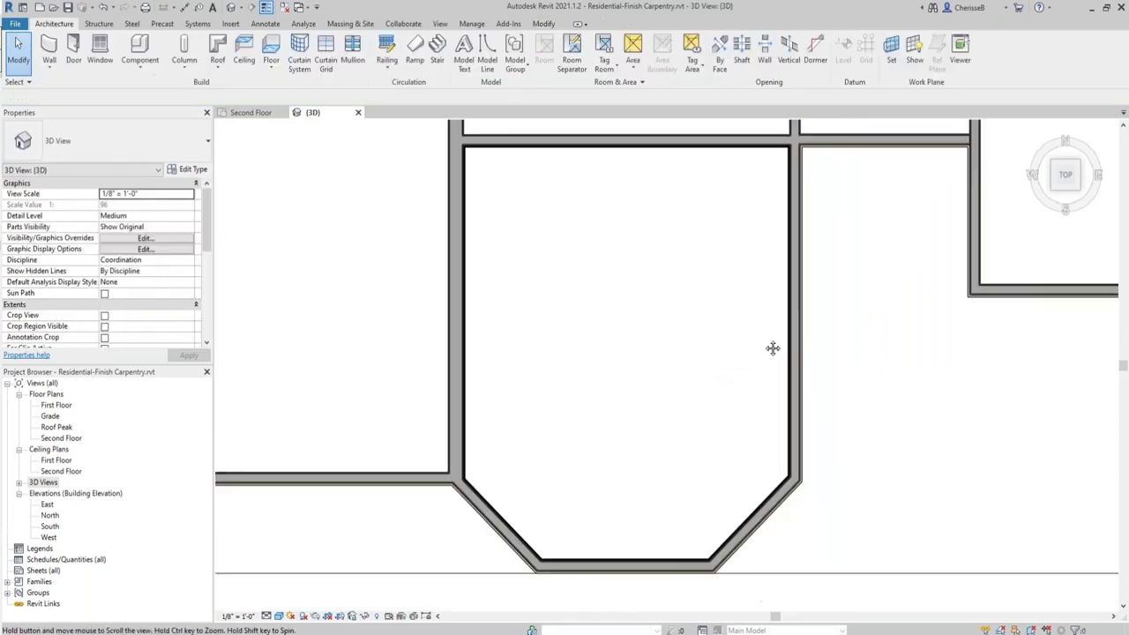
middle_click_drag(771, 347, 794, 343)
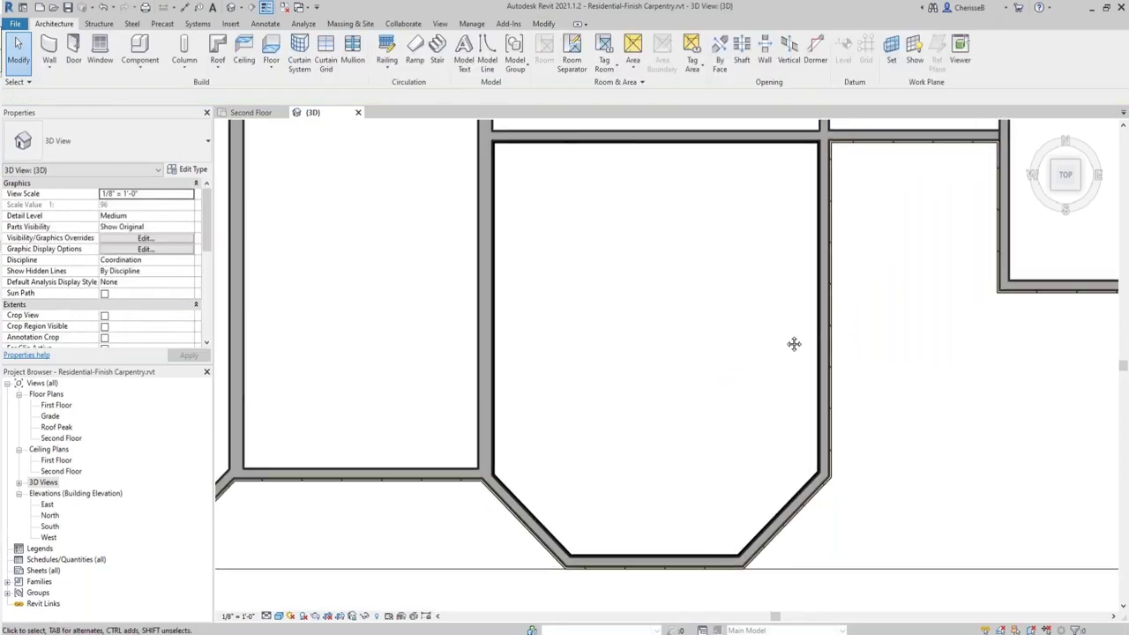
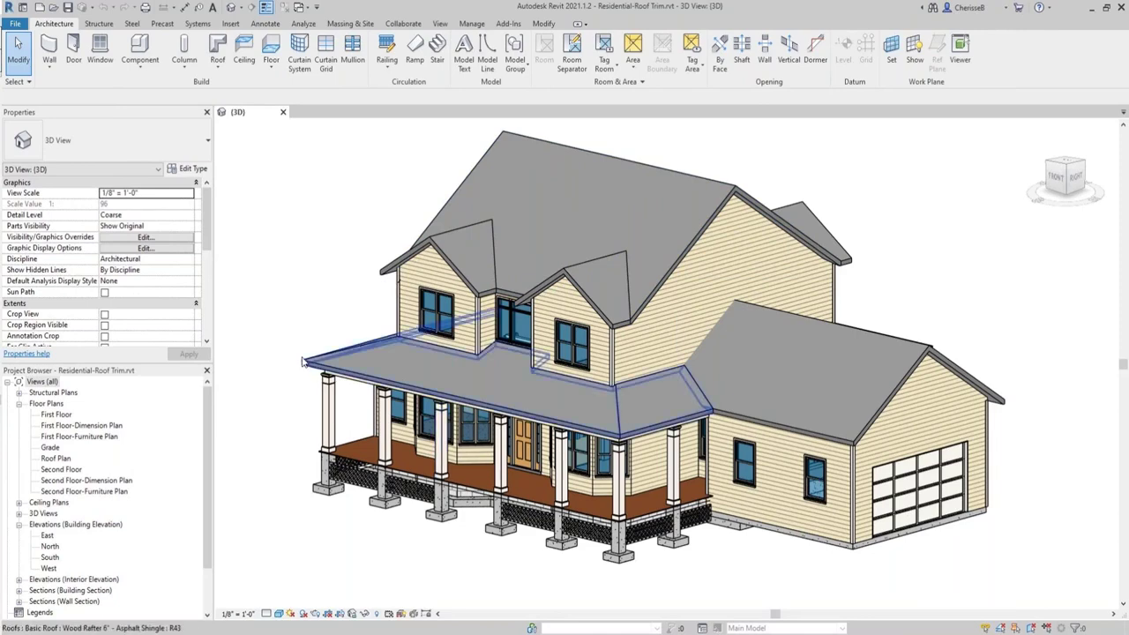
Start a roof fascia with the Fascia-Band type and set its Vertical Profile Offset to -1".
left_click(219, 69)
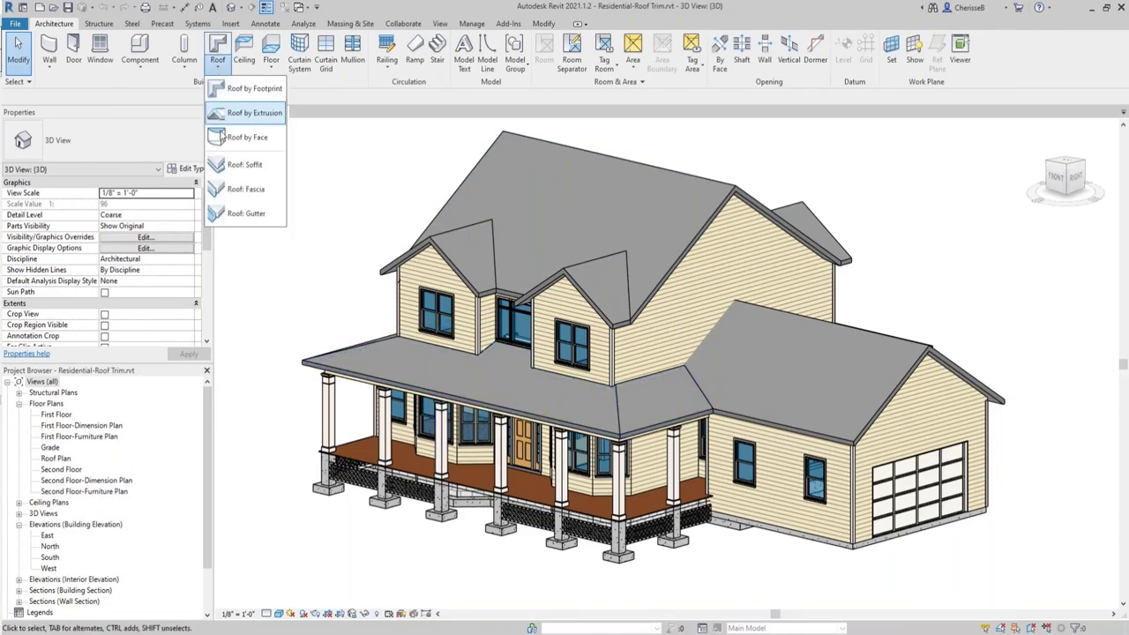
left_click(244, 192)
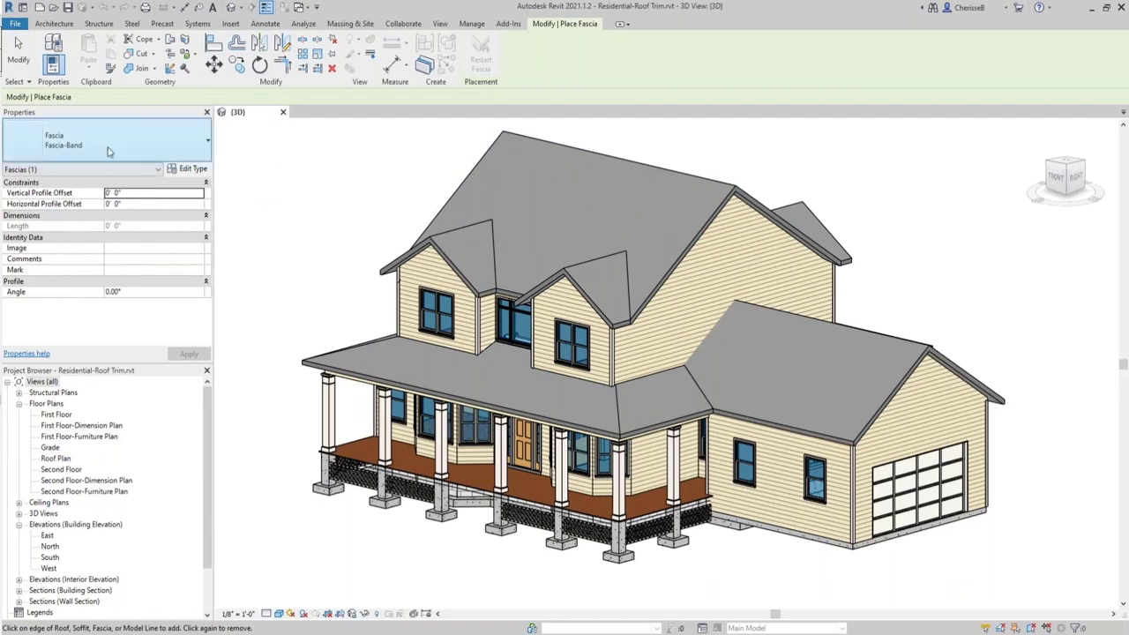
left_click(107, 152)
left_click(107, 152)
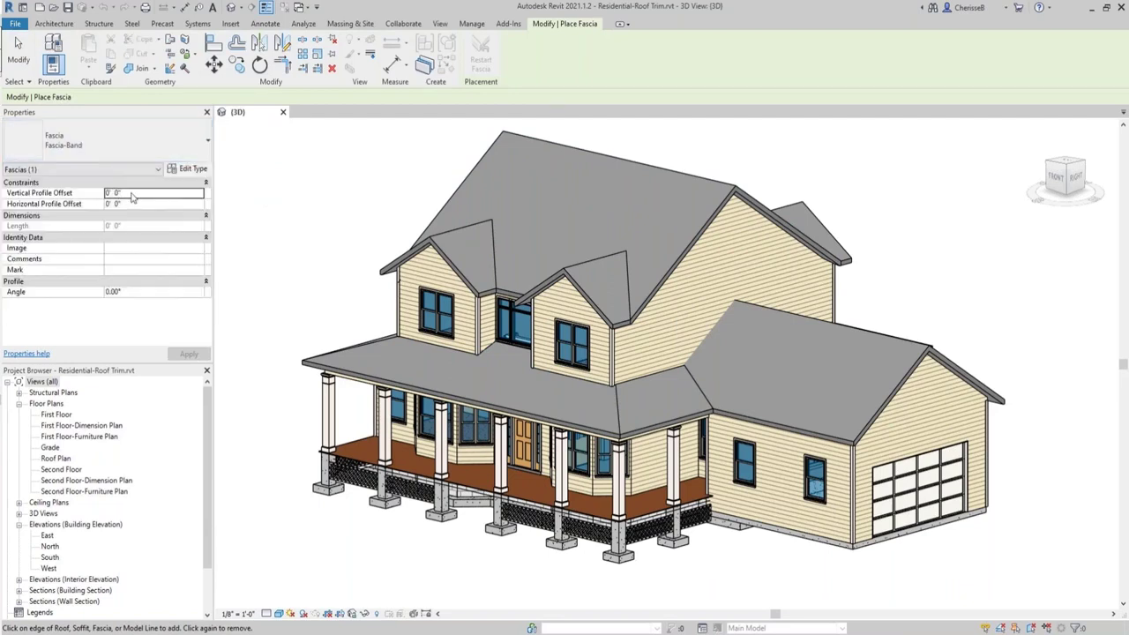
left_click(130, 192)
type("-1")
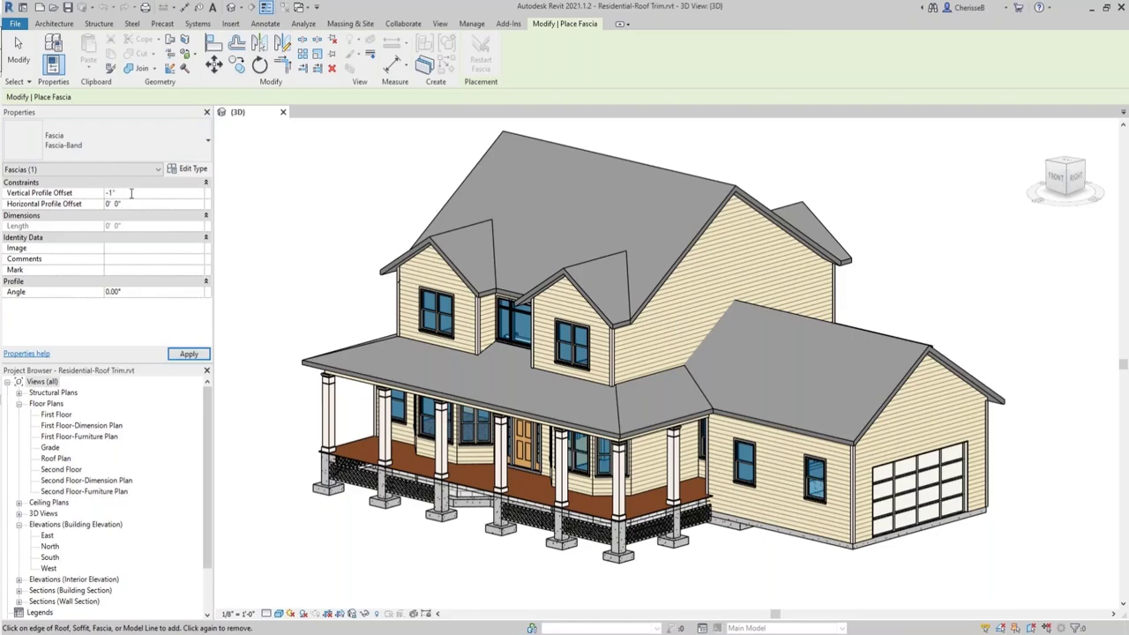
key("Return")
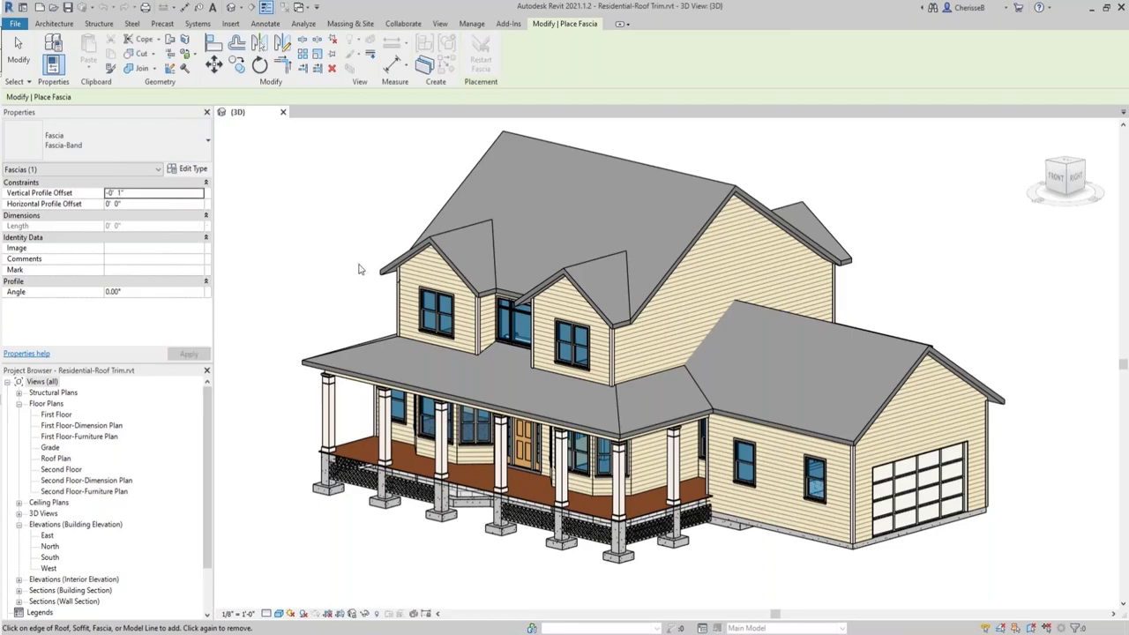
Place the fascia along the front gable edges of both dormers and the connecting eave between them.
scroll(361, 269, "up", 5)
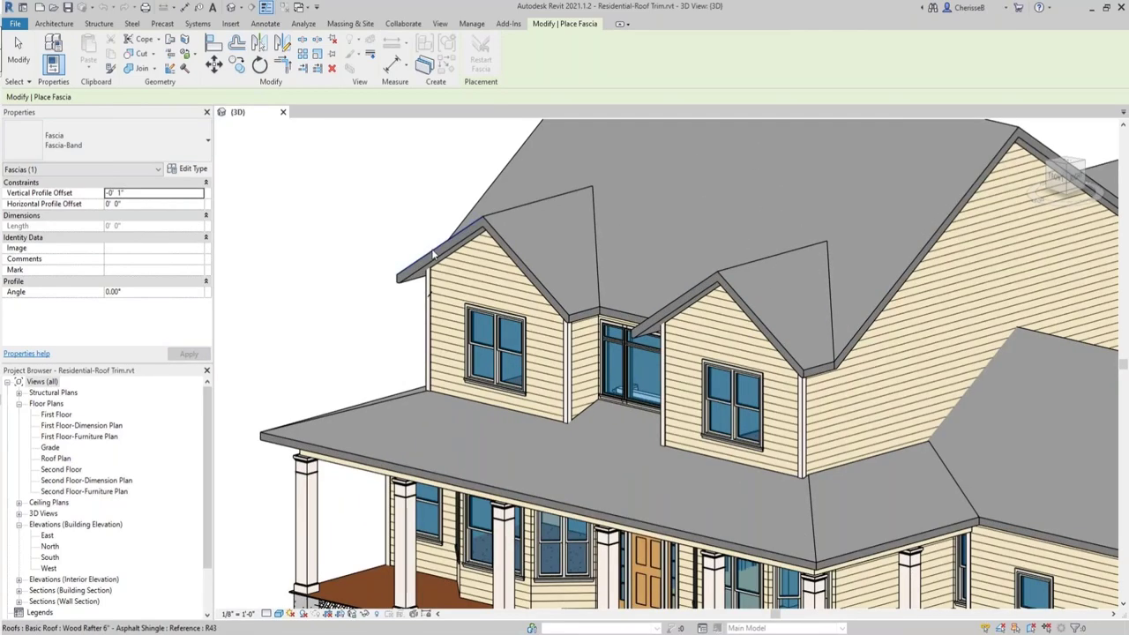
left_click(432, 255)
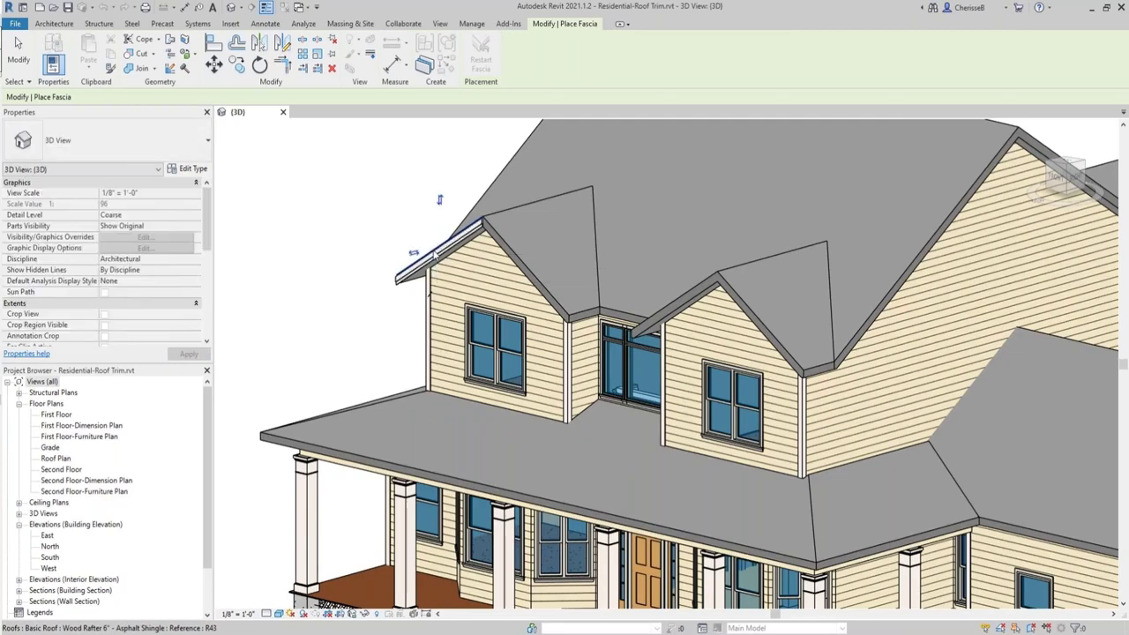
left_click(520, 262)
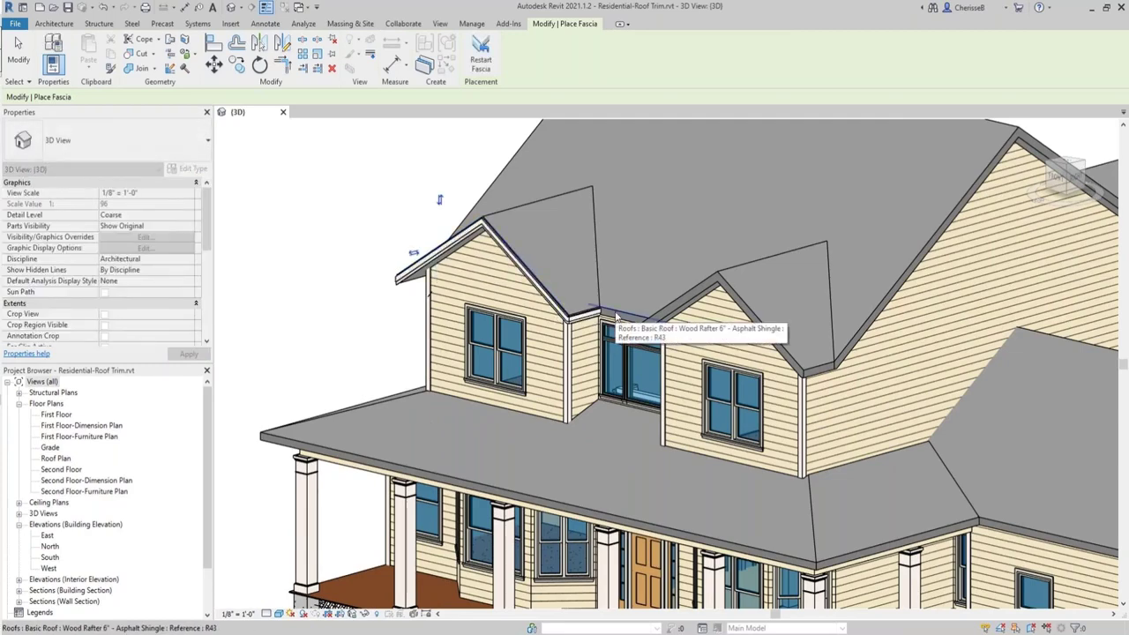
middle_click_drag(615, 316, 768, 345, "shift")
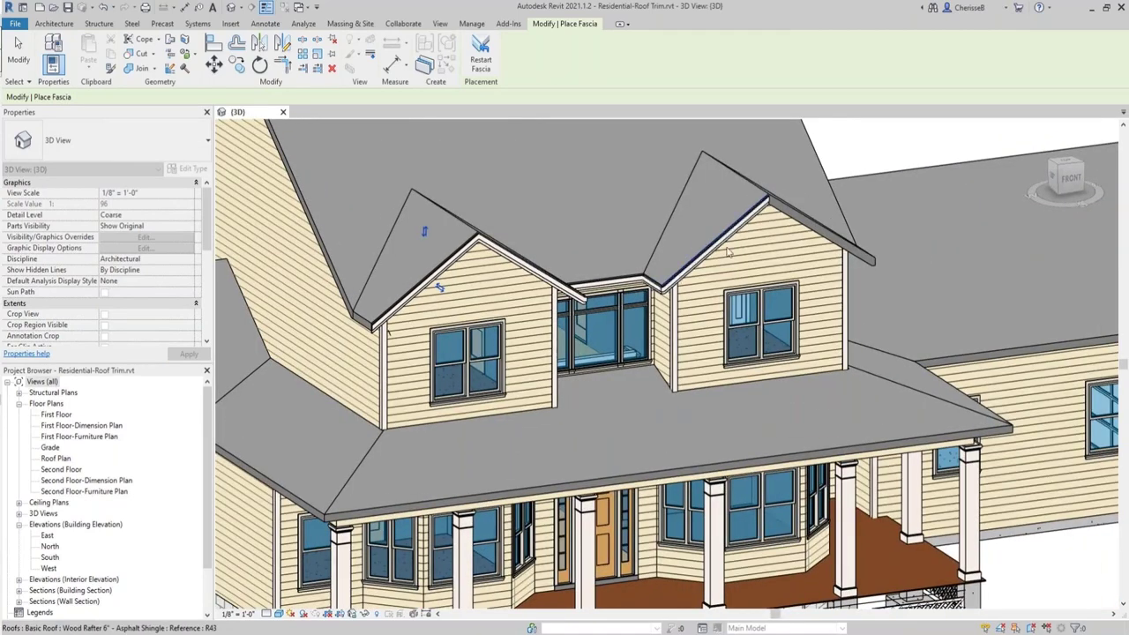
middle_click_drag(750, 304, 864, 318, "shift")
scroll(924, 304, "down", 2)
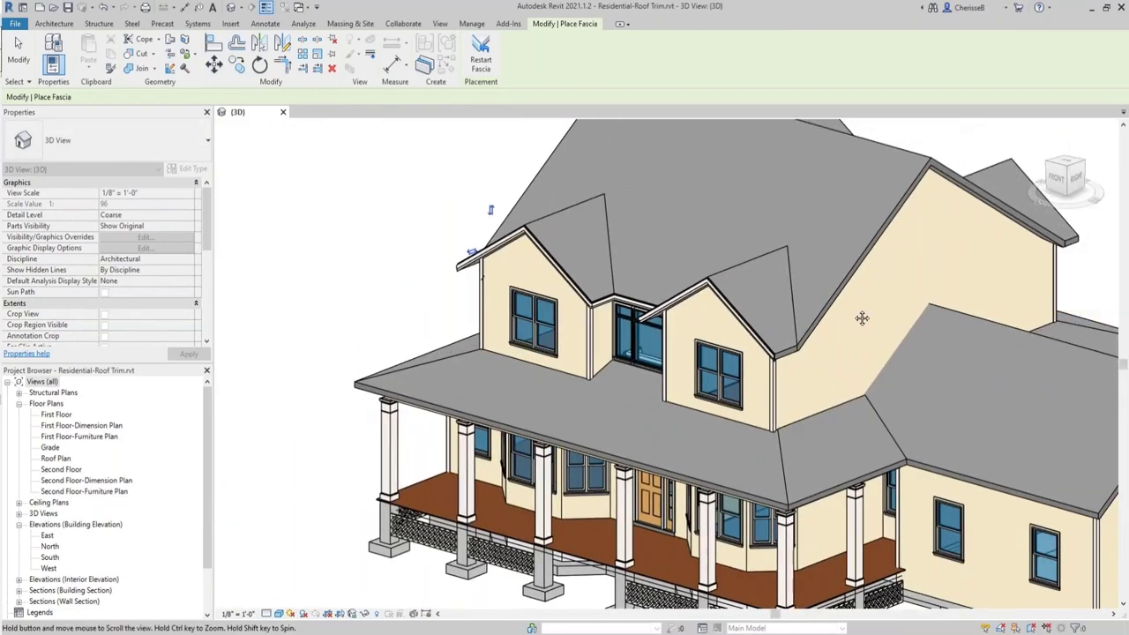
Add both sloped edges of the main roof's right-side gable to the fascia.
left_click(794, 350)
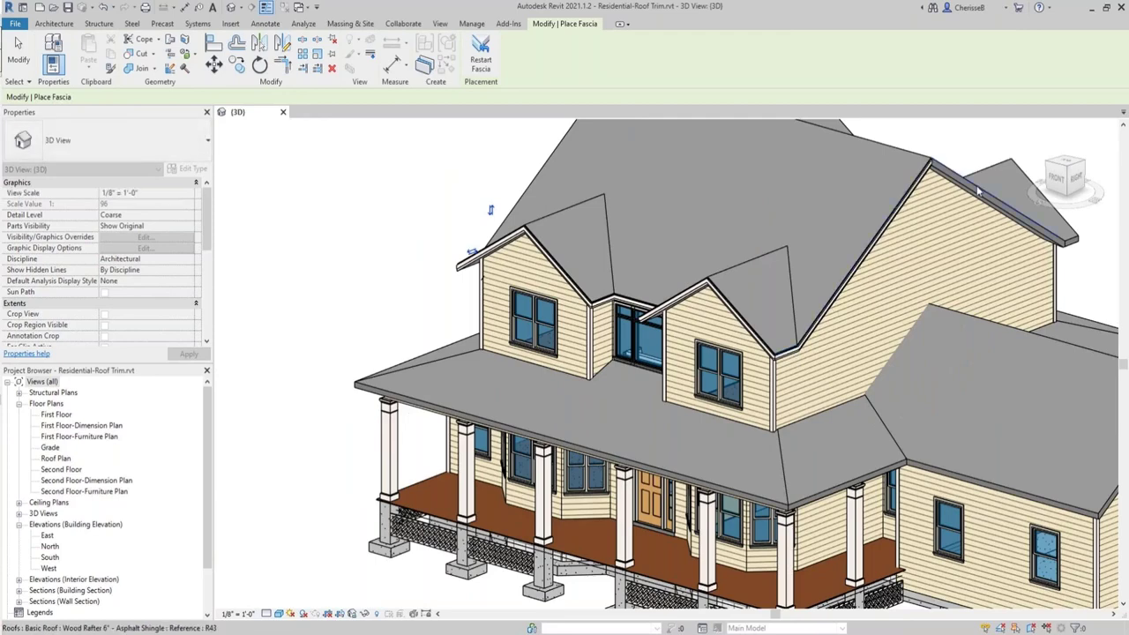
left_click(977, 193)
middle_click_drag(977, 192, 873, 293, "shift")
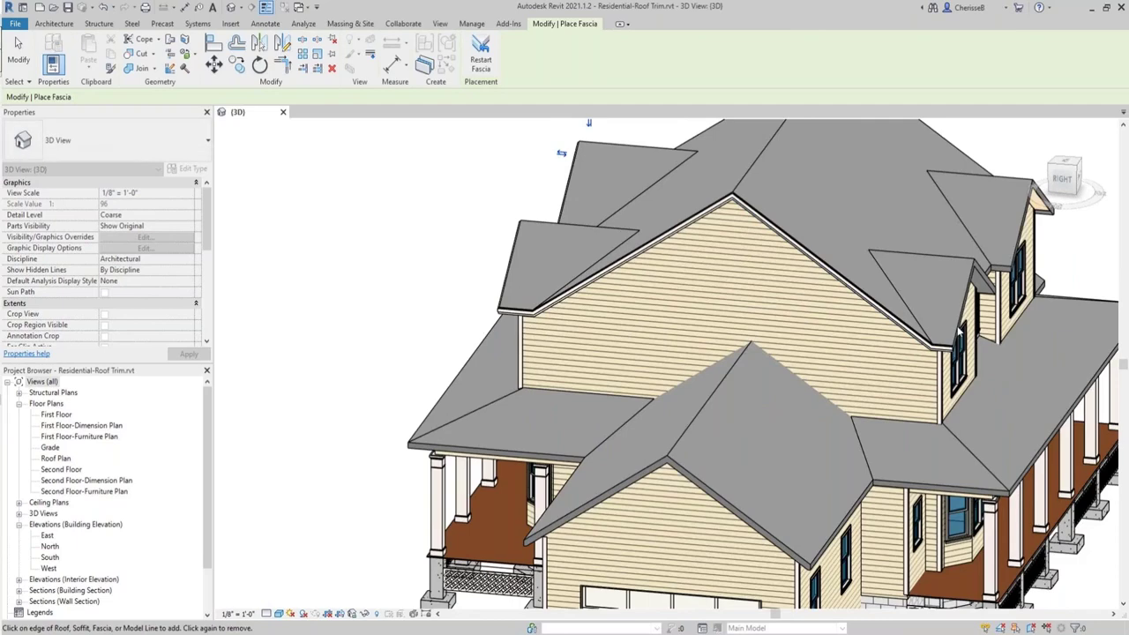
Continue the fascia along the gable edges of both rear dormers and the connecting eave between them.
middle_click_drag(960, 331, 716, 346, "shift")
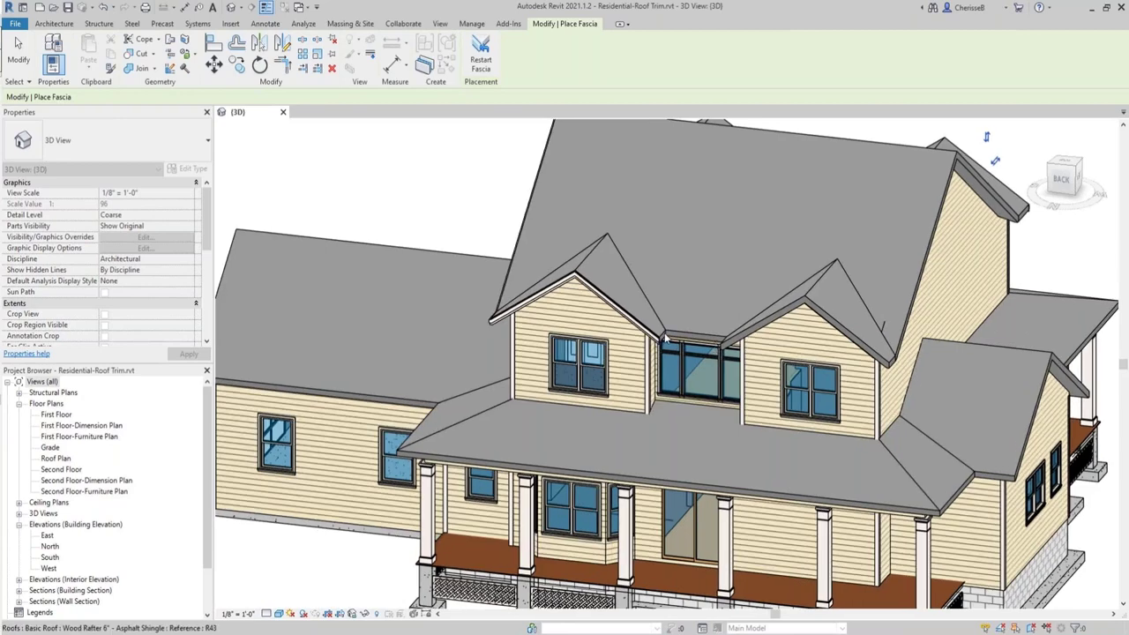
left_click(666, 340)
middle_click_drag(696, 407, 827, 369, "shift")
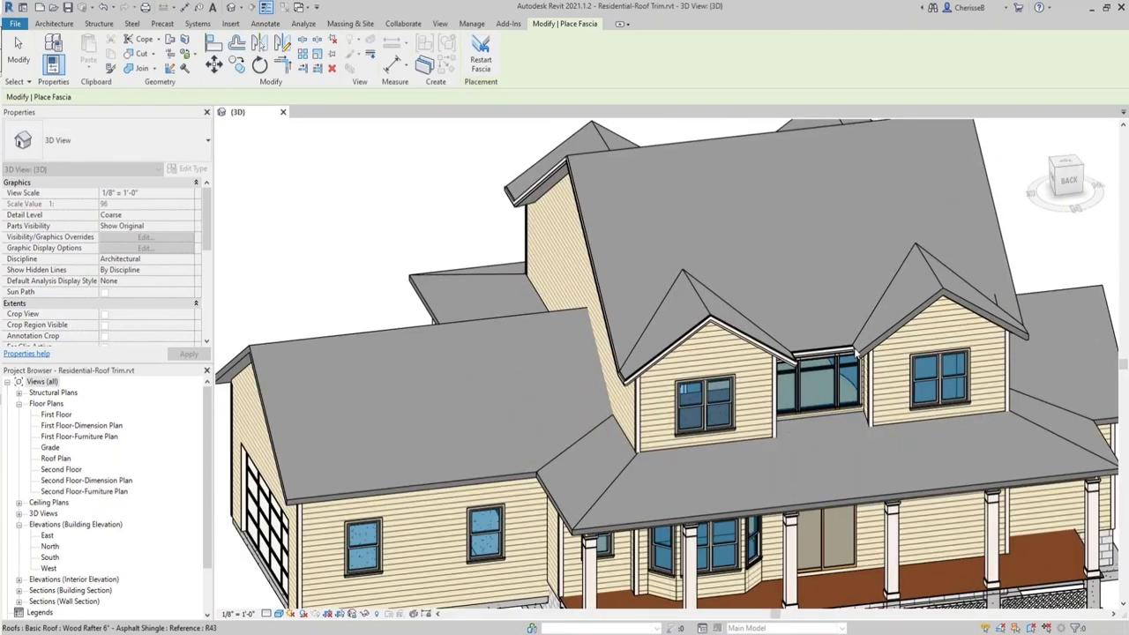
left_click(880, 345)
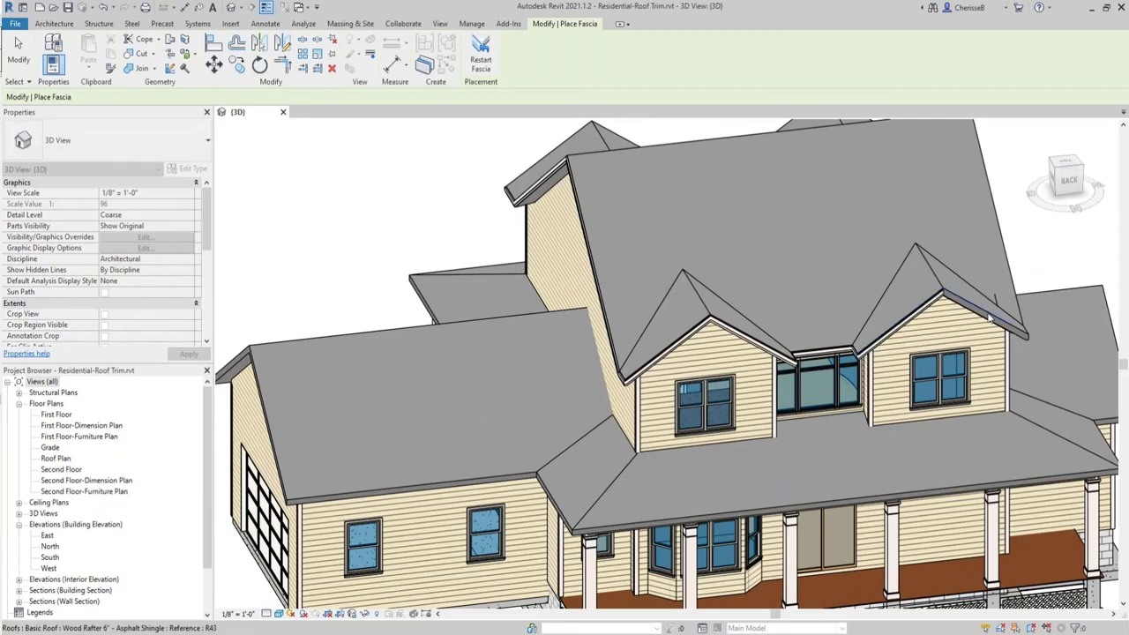
Add both sloped edges of the main roof's left-side gable to the fascia.
middle_click_drag(933, 397, 774, 376, "shift")
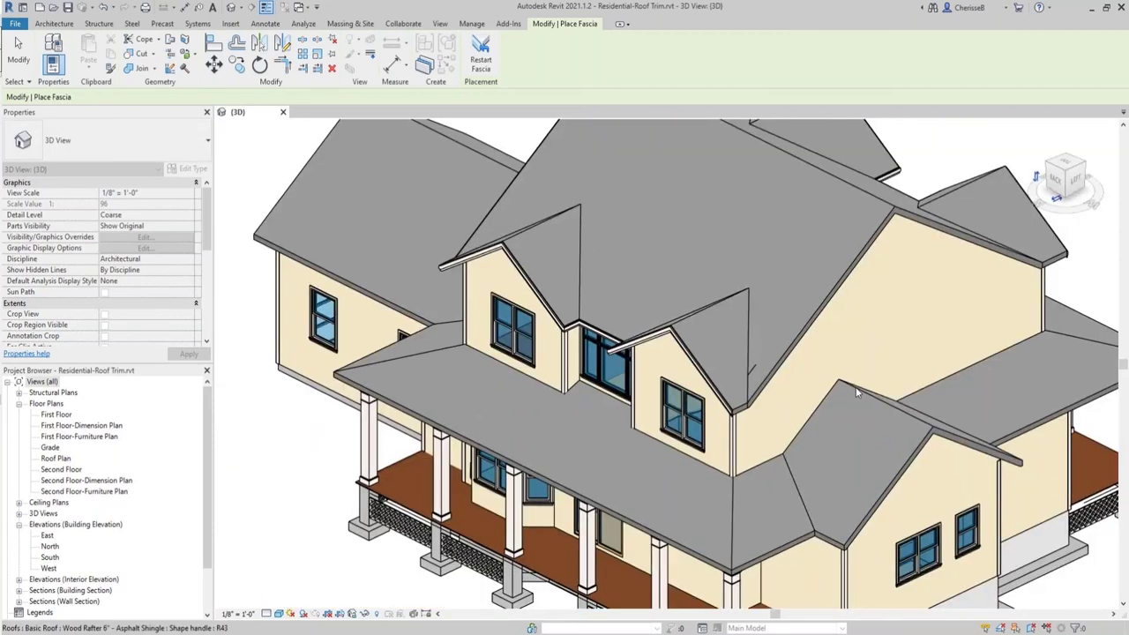
left_click(773, 378)
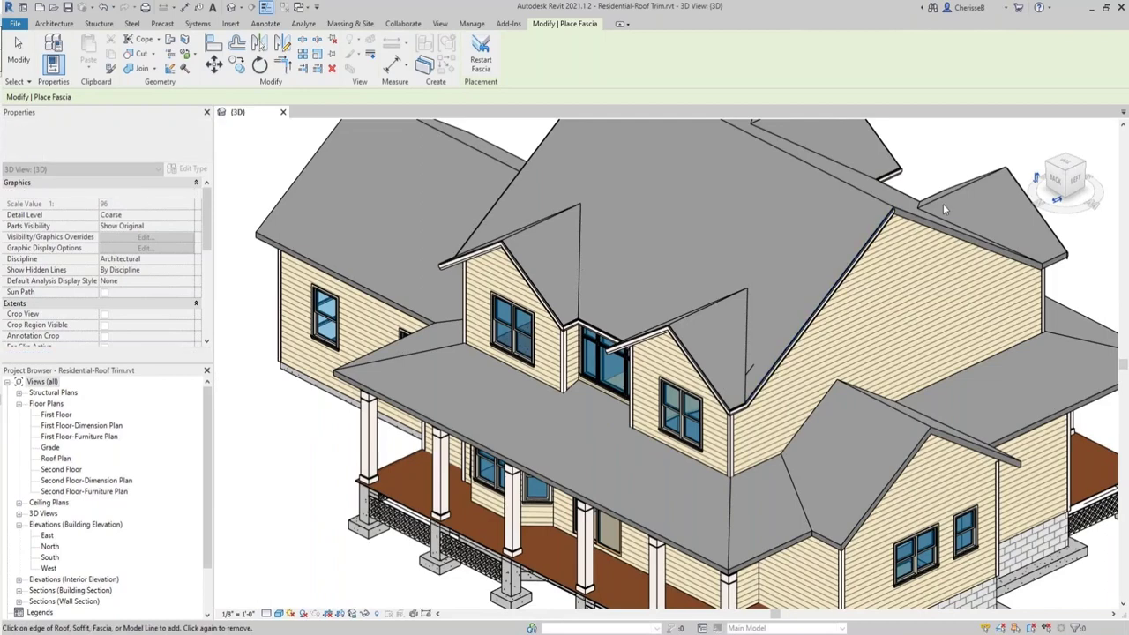
left_click(942, 230)
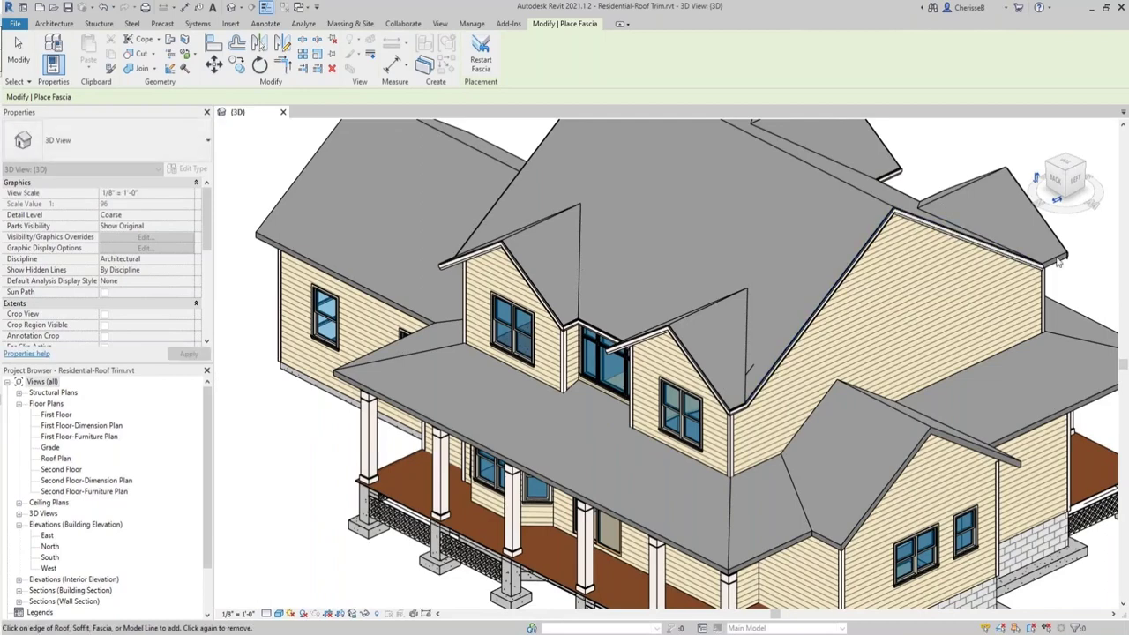
Finish the fascia and pull both overhanging ends of the rear connecting eave segment back to the corners where it meets the dormer roofs.
middle_click_drag(630, 388, 731, 380, "shift")
scroll(732, 380, "up", 4)
scroll(731, 380, "up", 5)
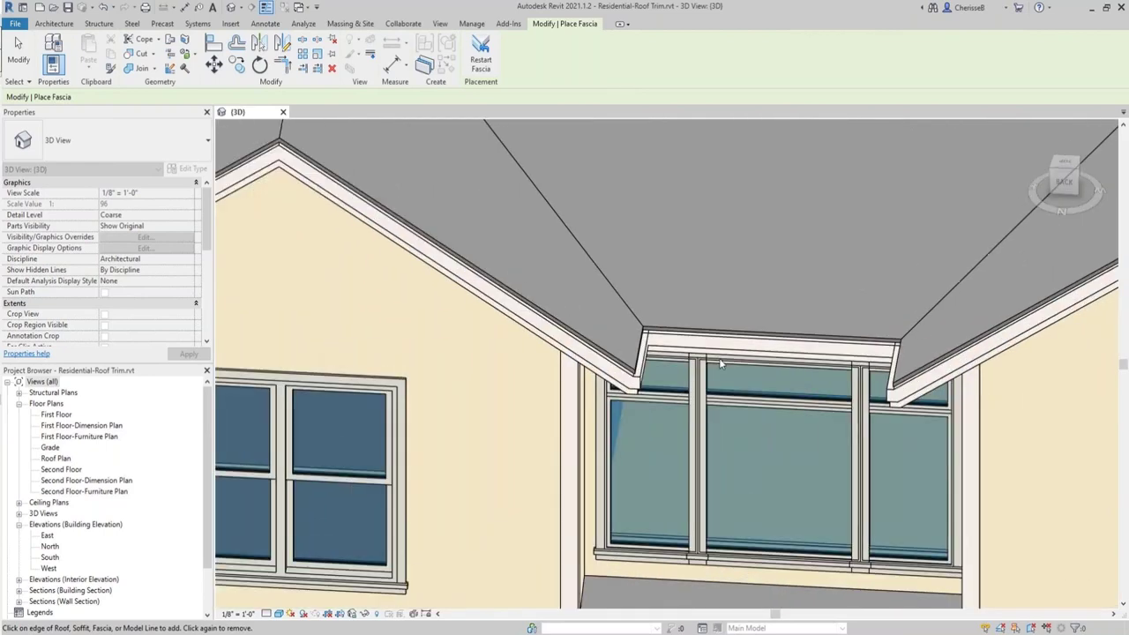
middle_click_drag(671, 346, 568, 350)
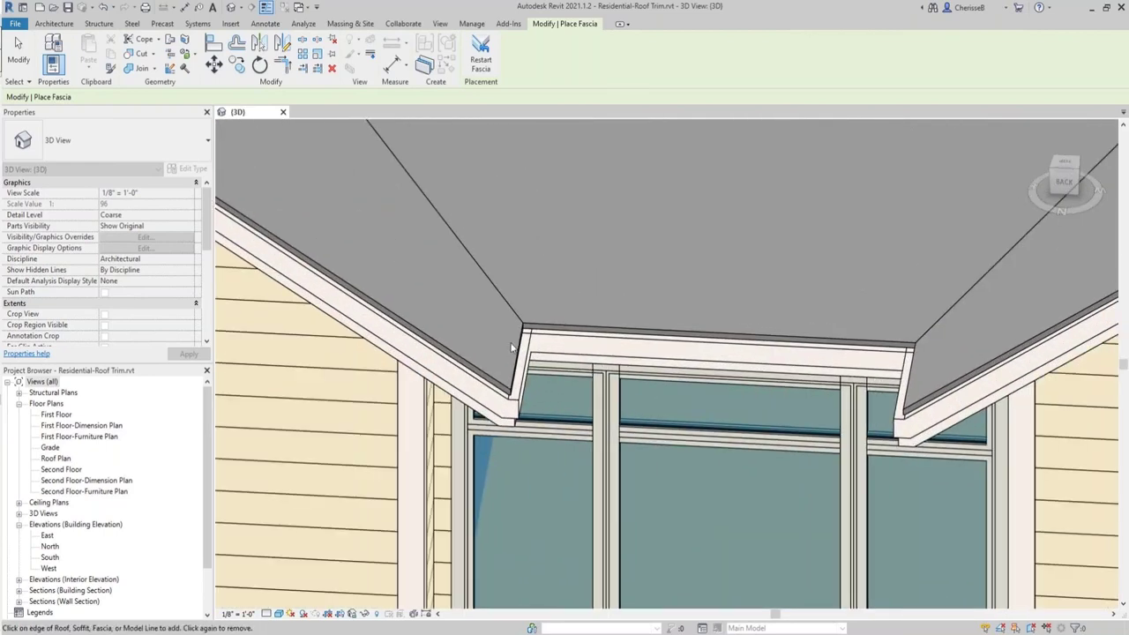
left_click(565, 341)
key("Escape")
key("Escape")
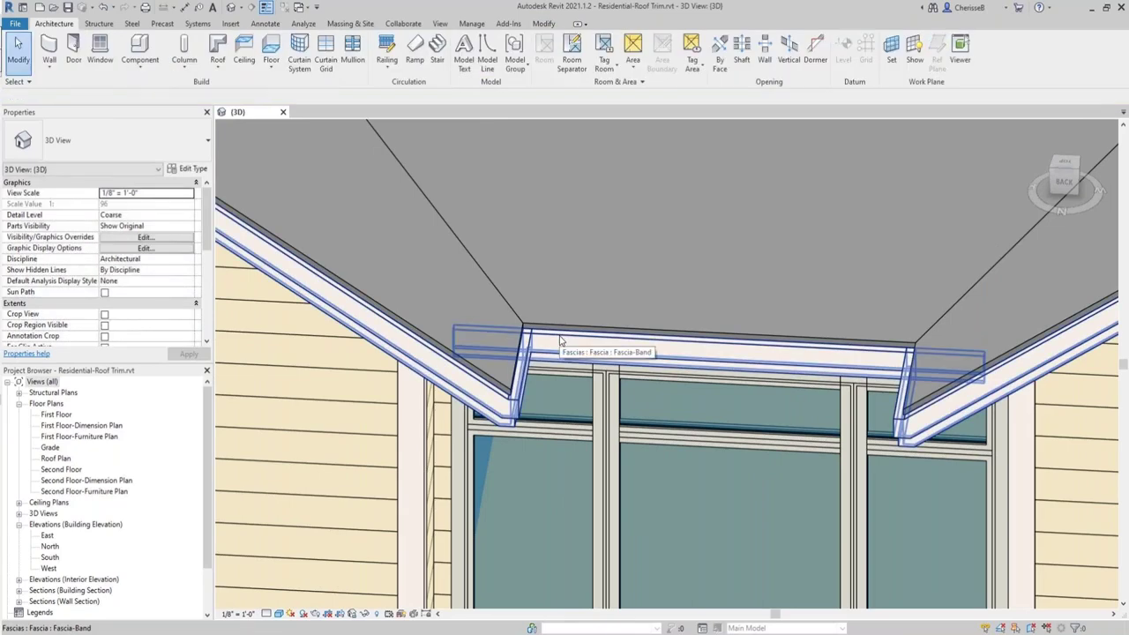
left_click(560, 340)
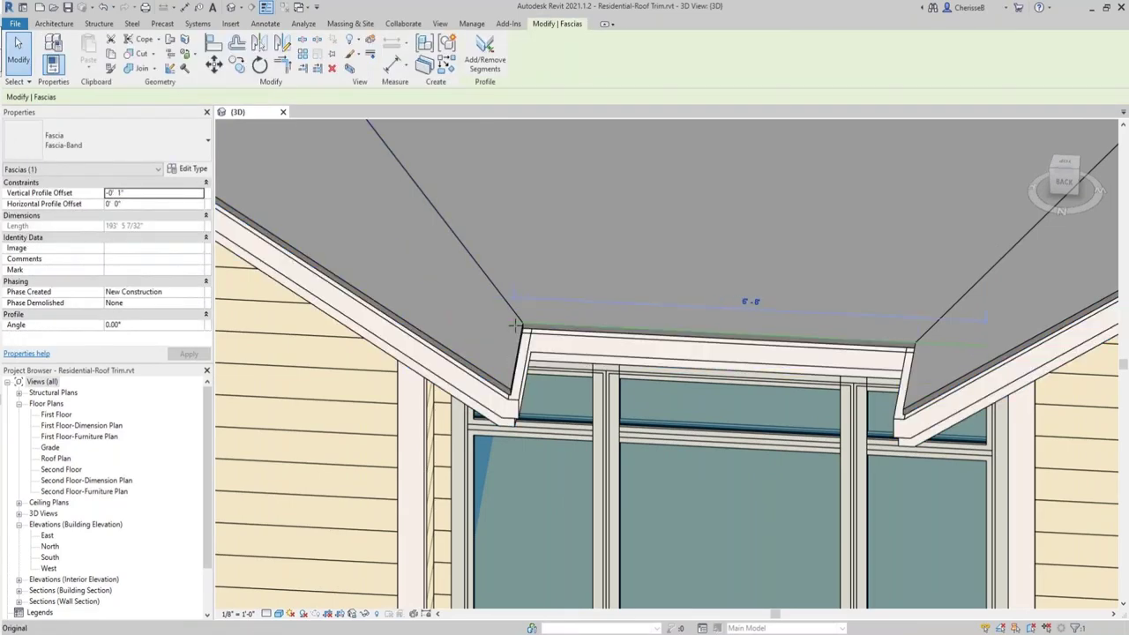
left_click(922, 342)
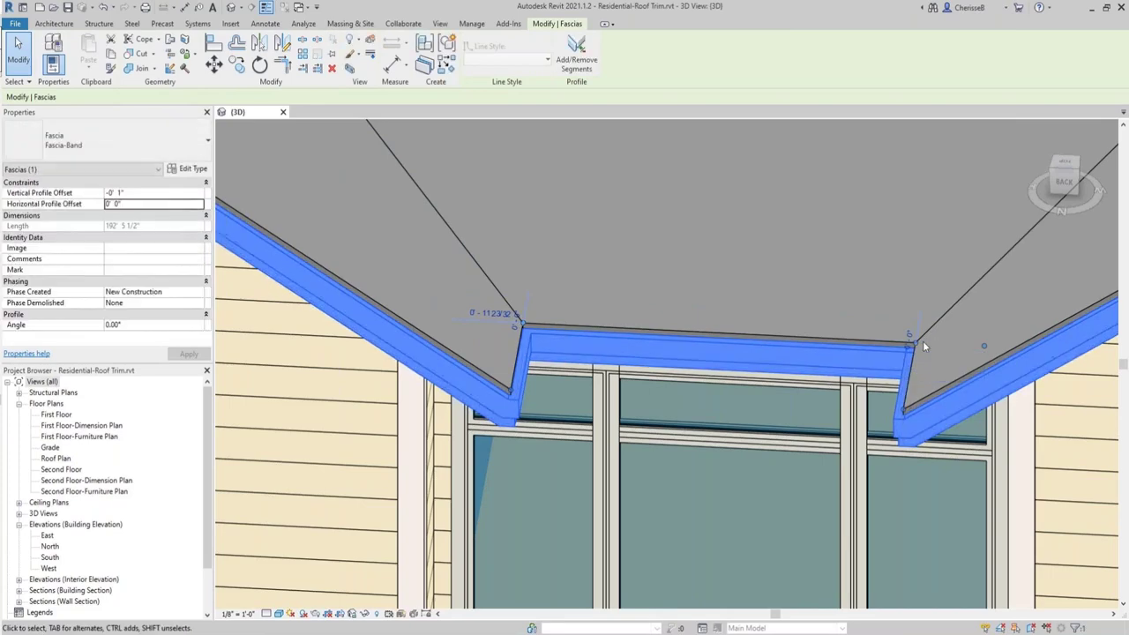
left_click_drag(923, 342, 926, 343)
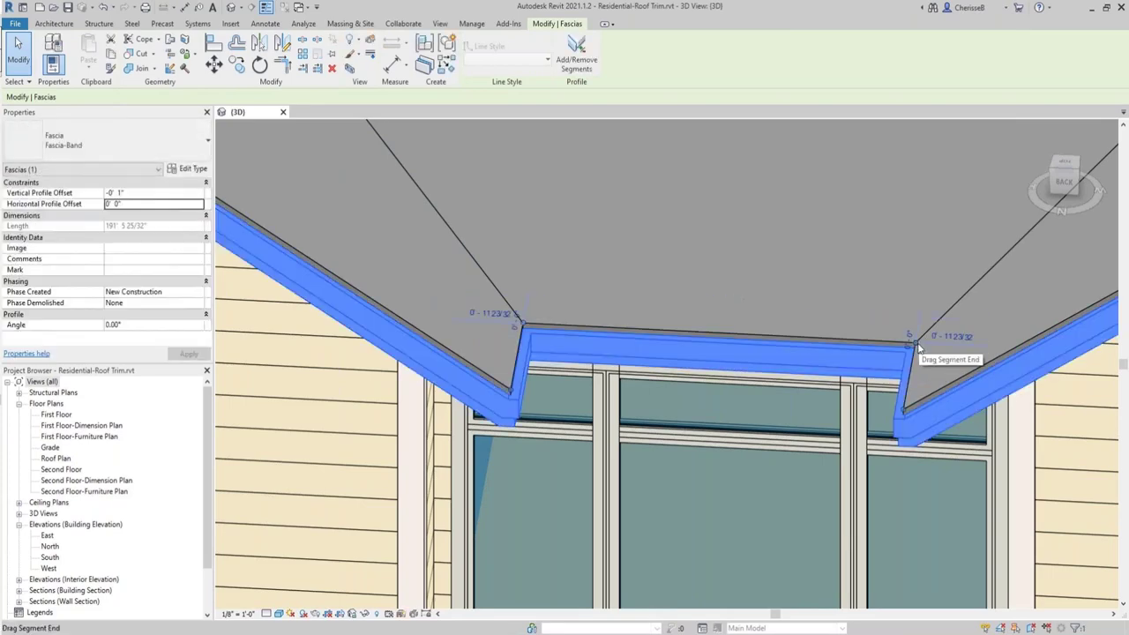
key("Escape")
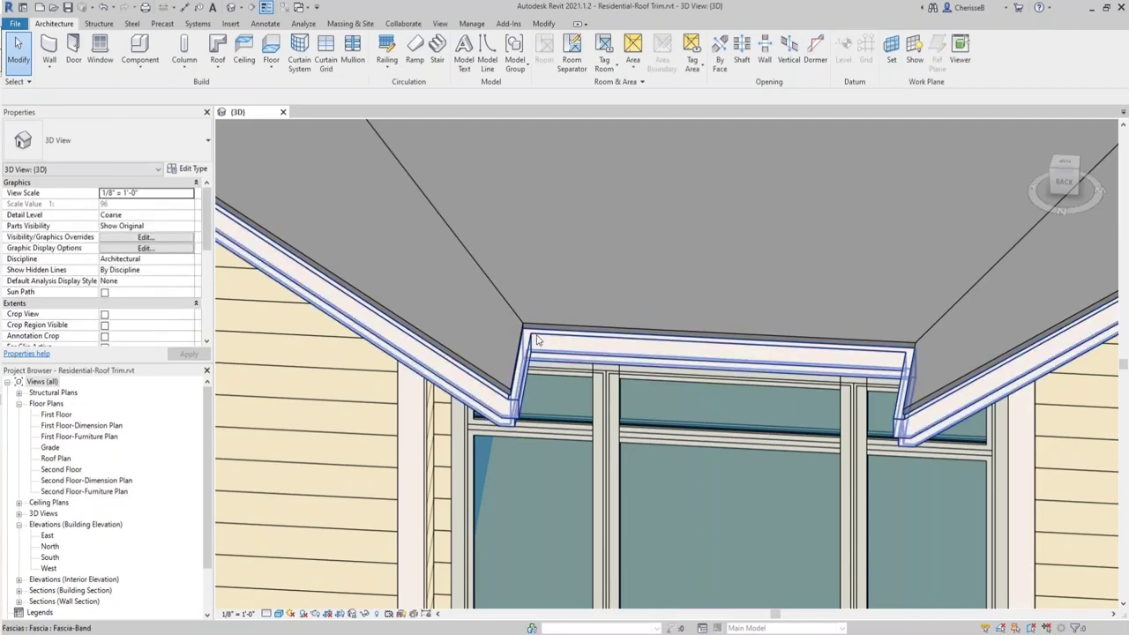
Start another Fascia-Band roof fascia and place it along the chain of connected rear porch roof edges.
scroll(537, 340, "down", 5)
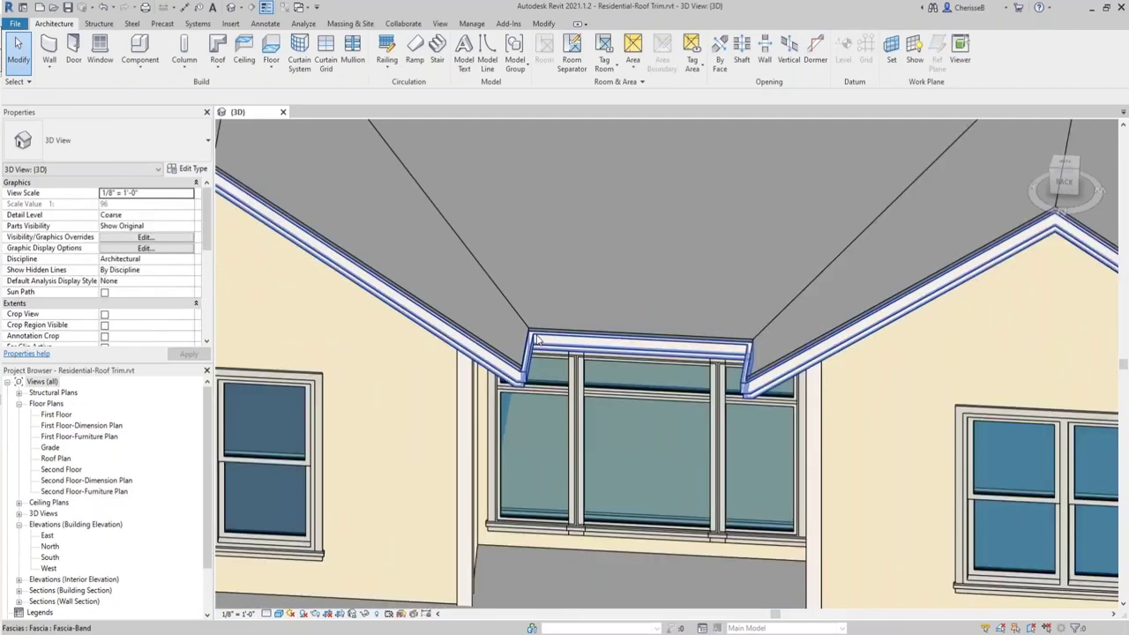
scroll(663, 481, "down", 3)
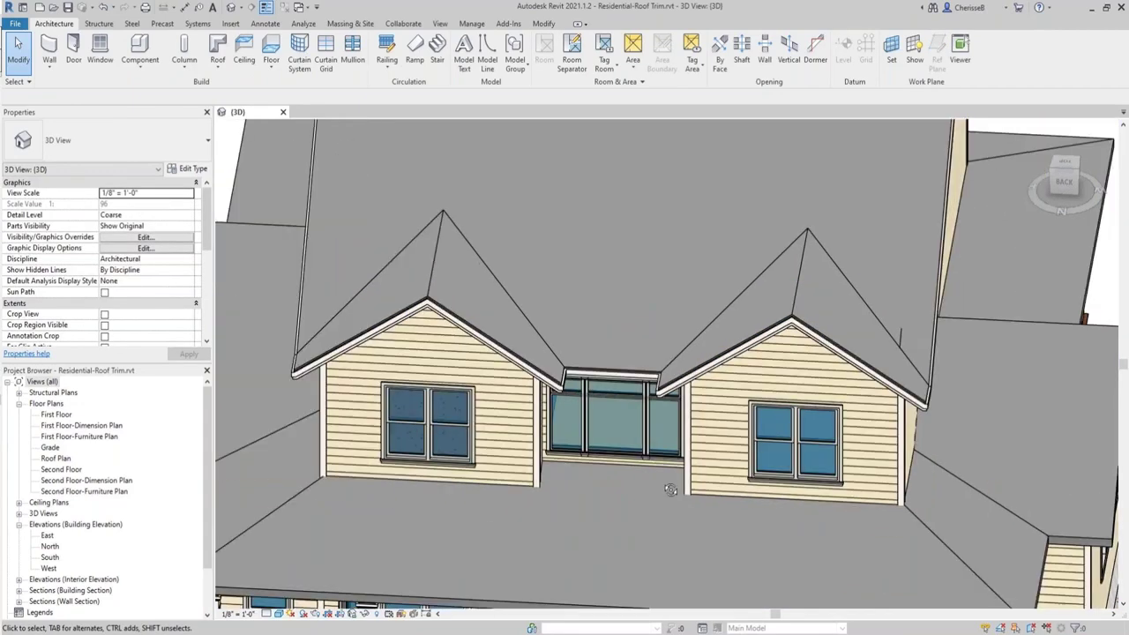
middle_click_drag(665, 480, 706, 443, "shift")
scroll(722, 440, "down", 2)
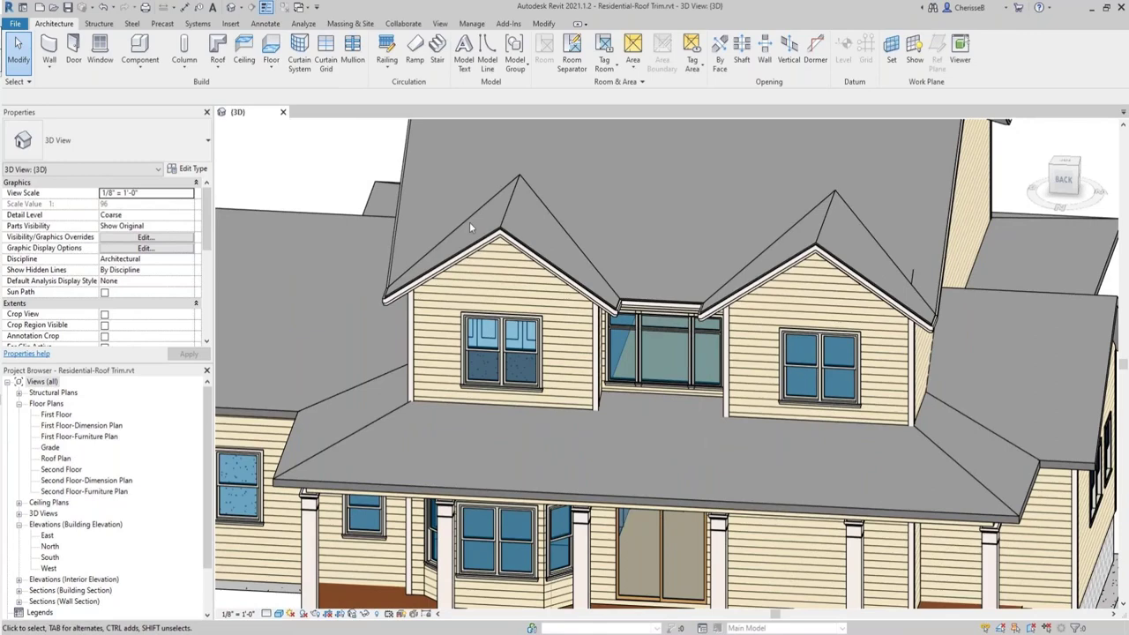
left_click(218, 51)
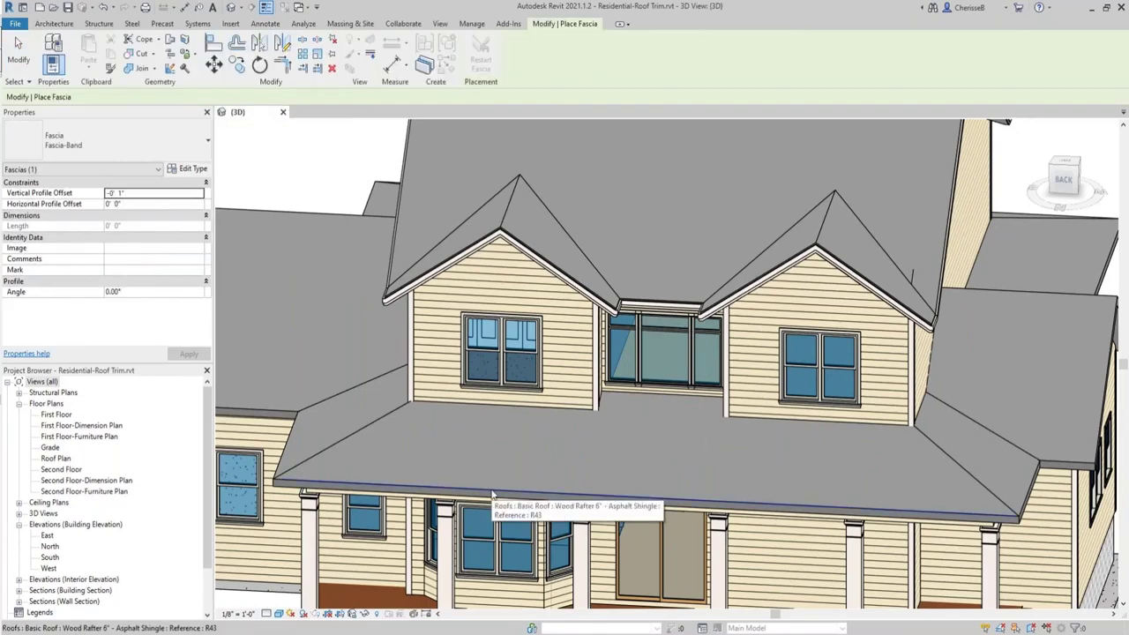
key("Tab")
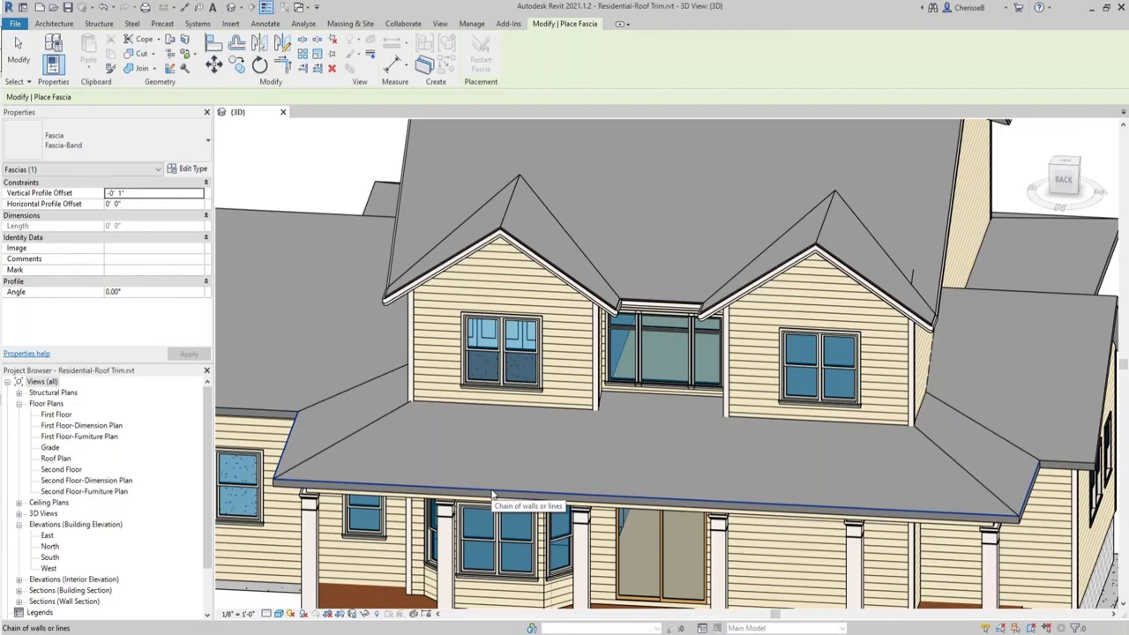
left_click(492, 495)
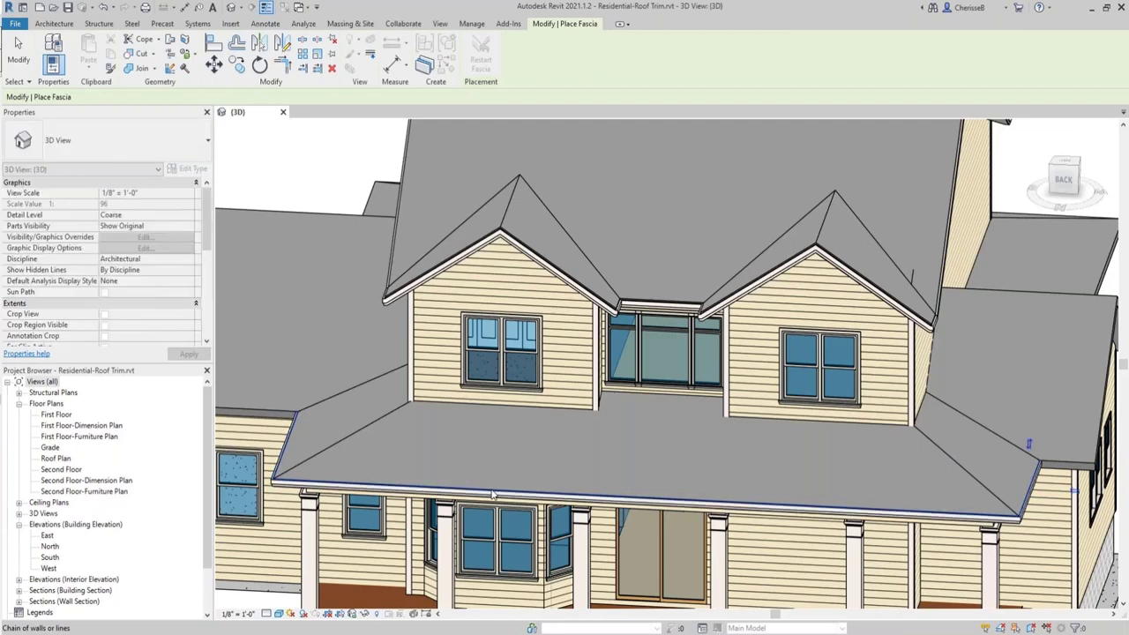
left_click(290, 448)
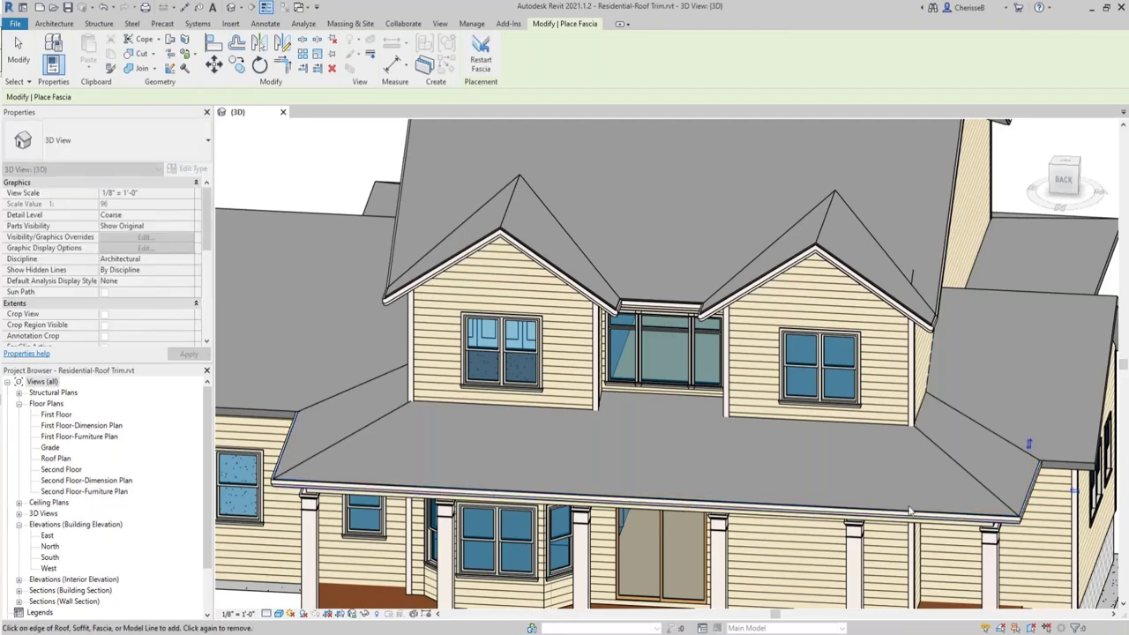
Continue the fascia around the left side wing's eave and gable edges, and along the chain of connected front porch roof edges.
middle_click_drag(1021, 529, 606, 517)
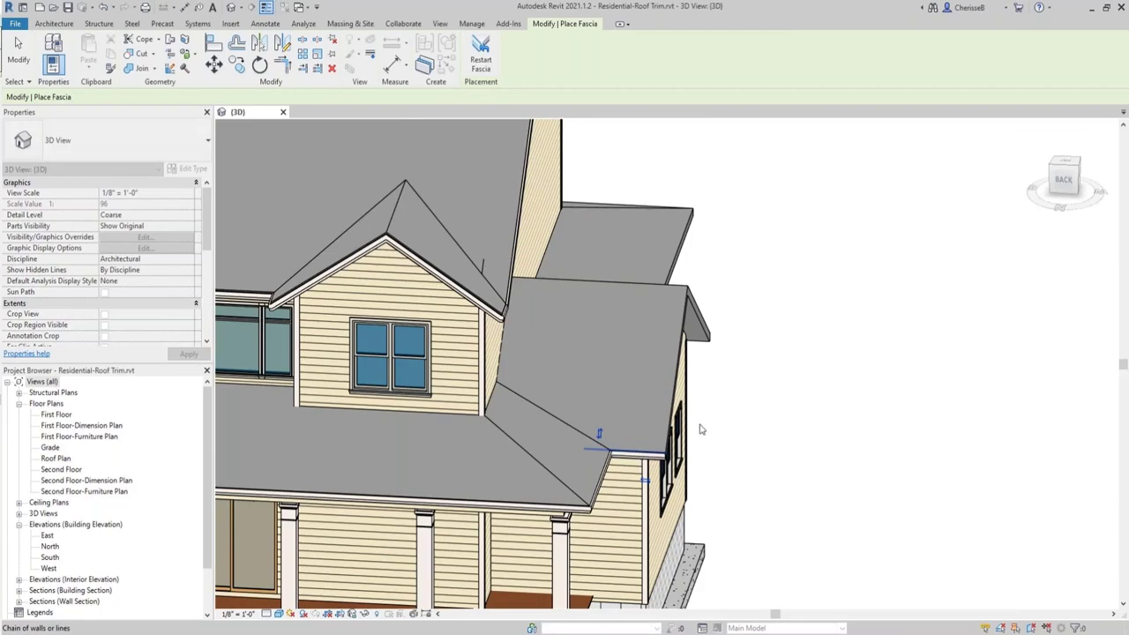
middle_click_drag(723, 426, 688, 440, "shift")
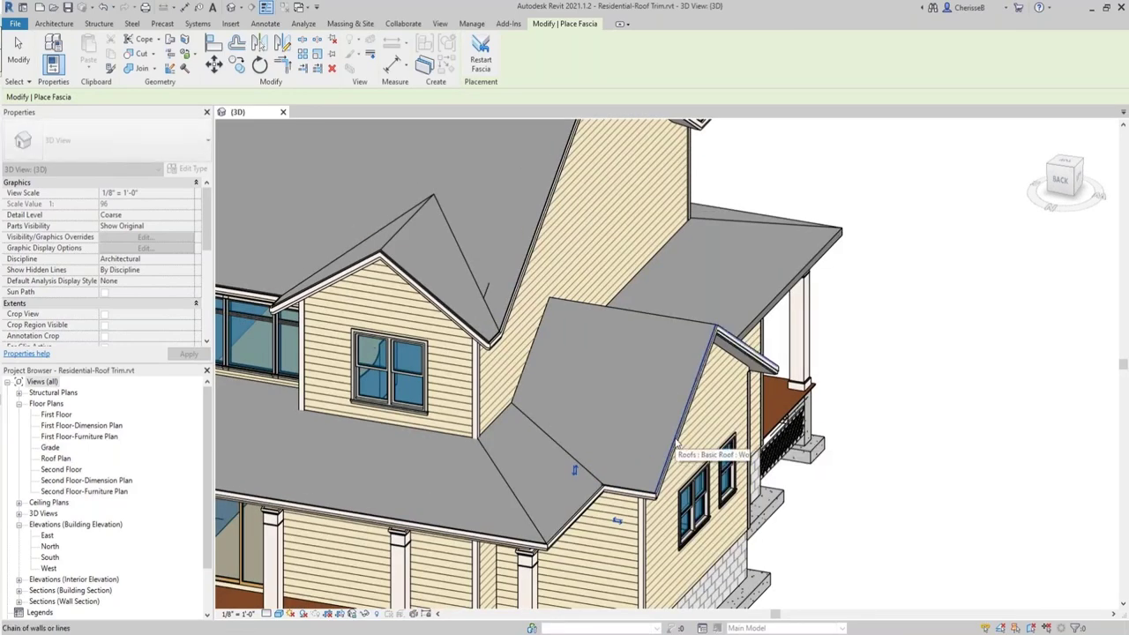
middle_click_drag(867, 456, 652, 433, "shift")
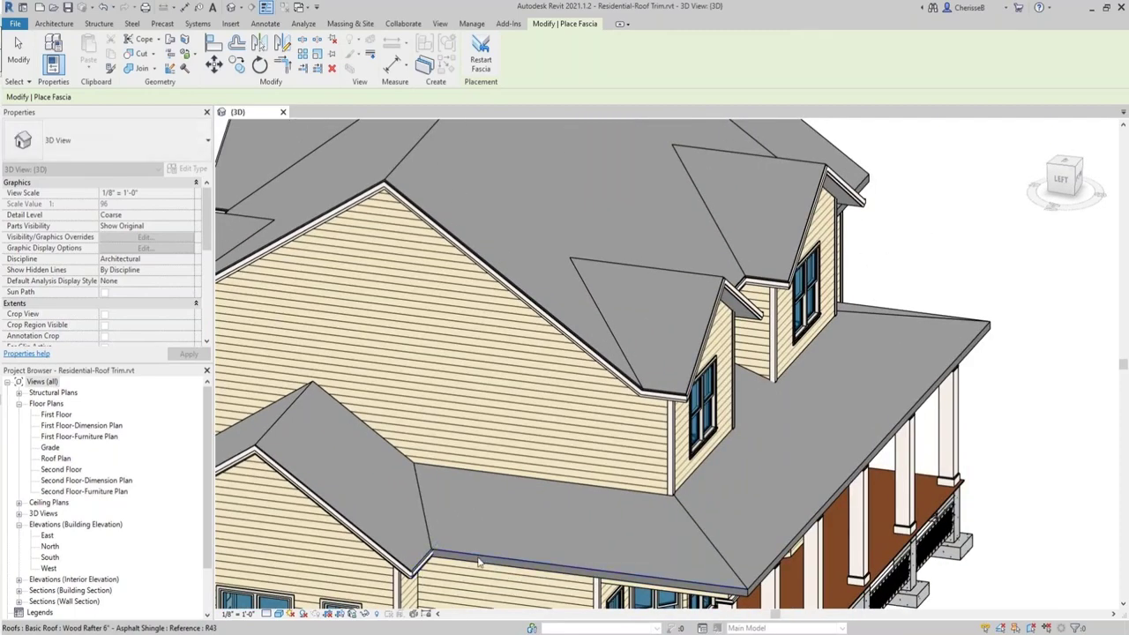
key("Tab")
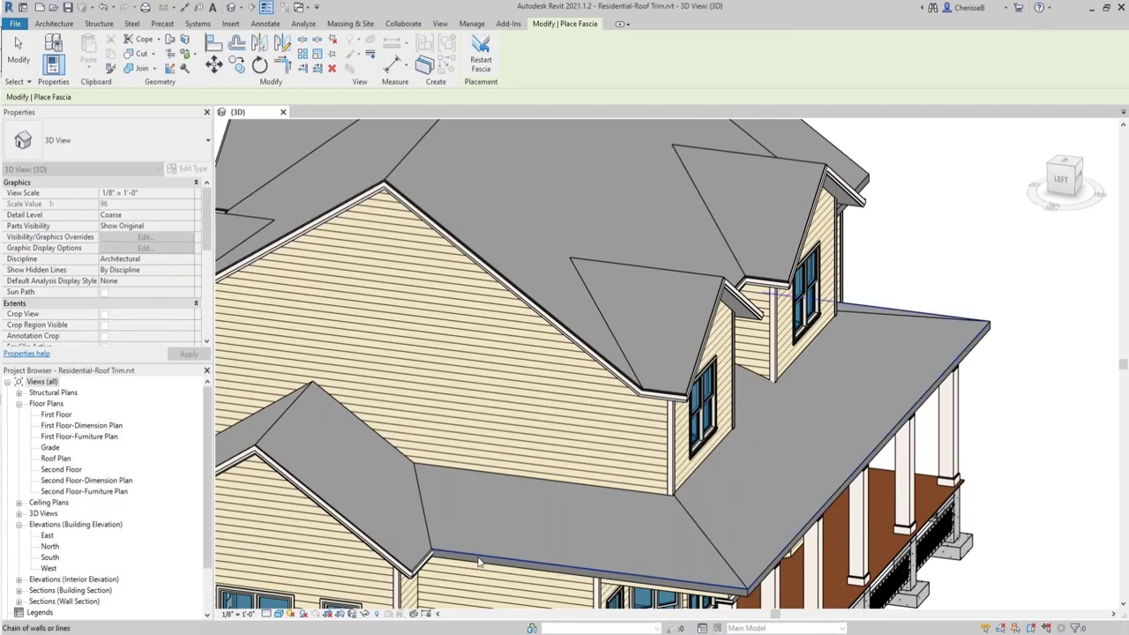
left_click(479, 562)
Add the garage roof's gable edges and rear eave to the fascia, and finish placing it.
middle_click_drag(479, 561, 832, 500, "shift")
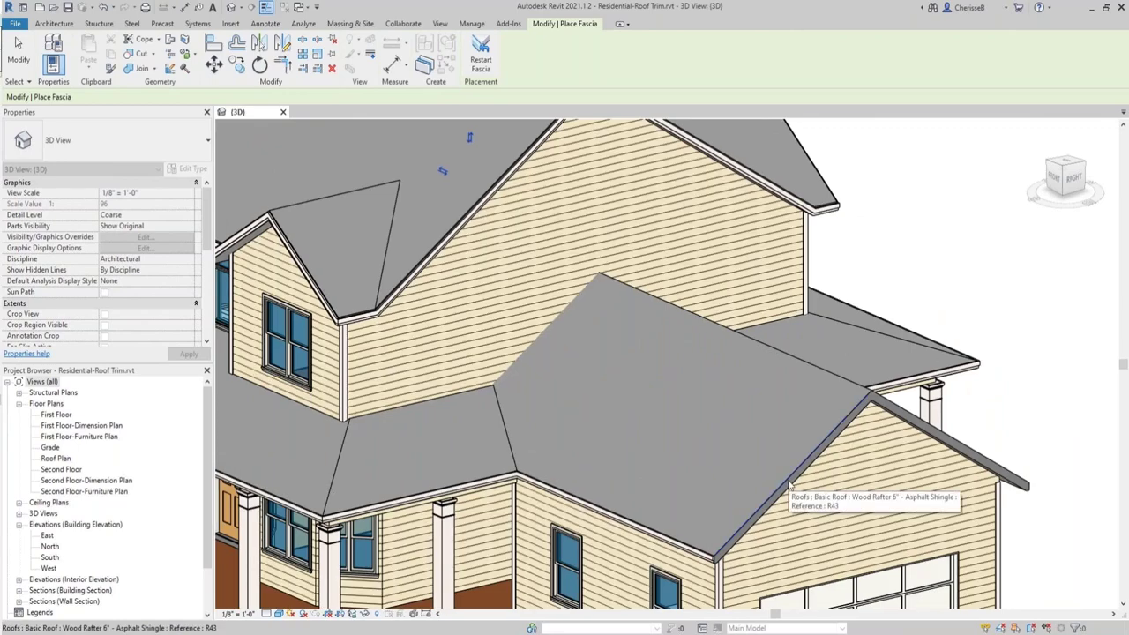
key("Tab")
left_click(789, 483)
middle_click_drag(790, 483, 842, 509, "shift")
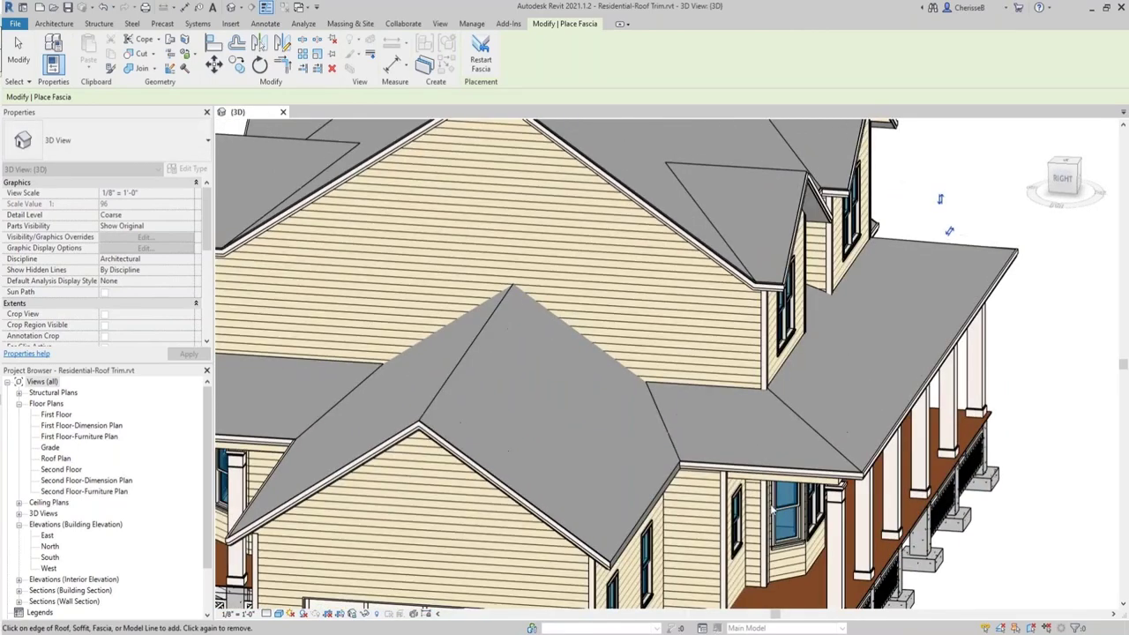
left_click(639, 522)
key("Escape")
key("Escape")
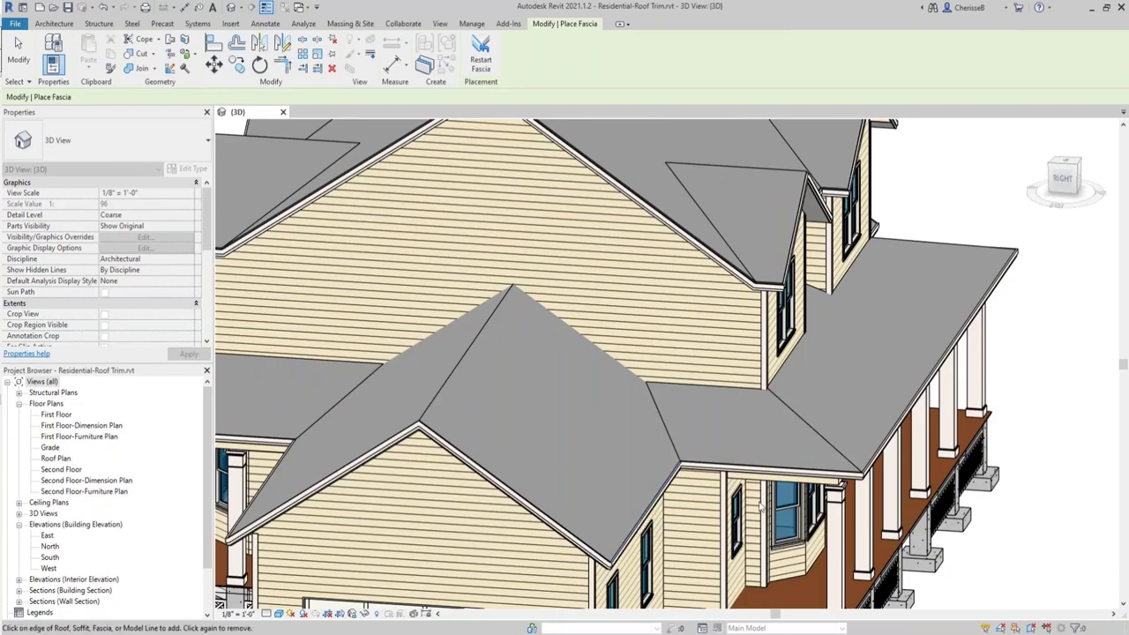
Pull the garage rear eave fascia's overhanging end back to the corner where it meets the rear porch roof.
scroll(676, 477, "up", 3)
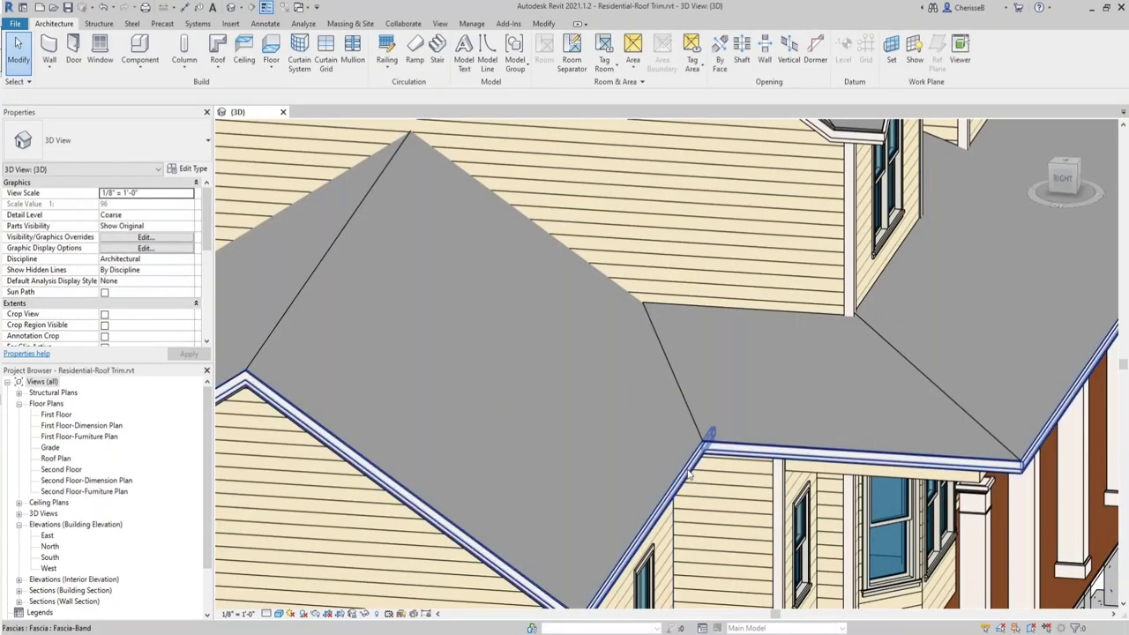
left_click(677, 477)
scroll(711, 456, "up", 3)
key("Escape")
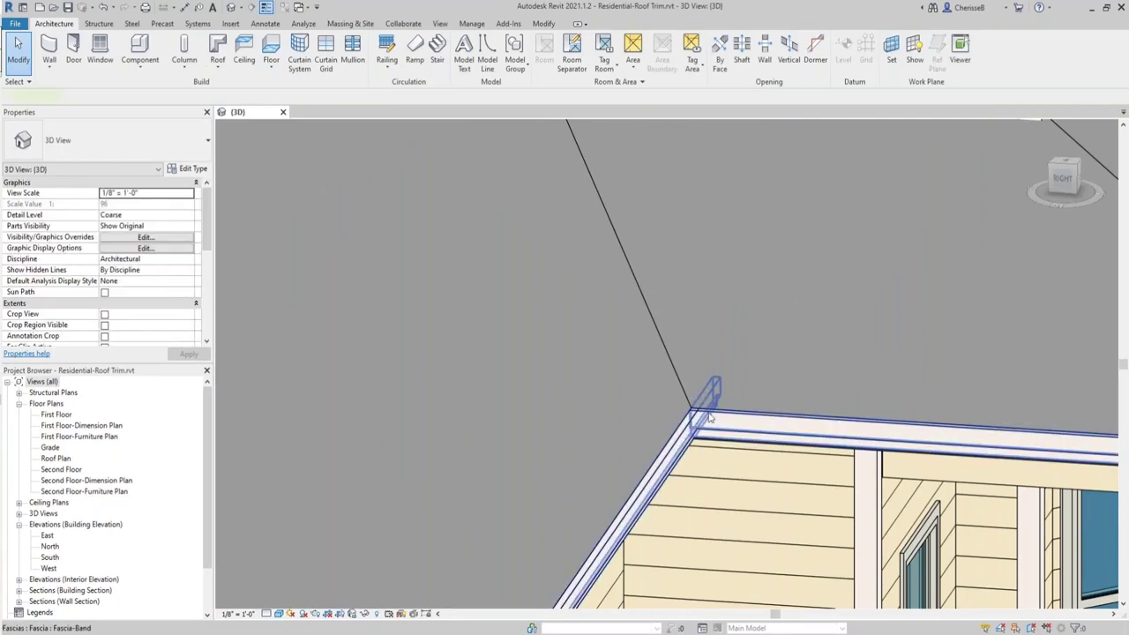
left_click(710, 418)
left_click_drag(713, 378, 692, 408)
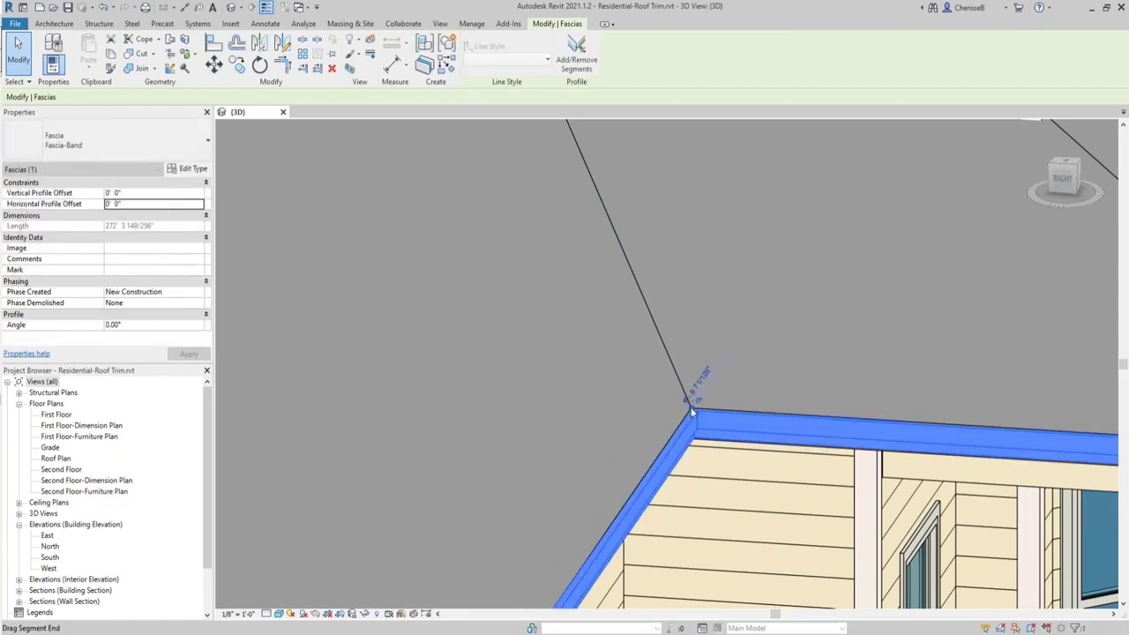
scroll(693, 406, "down", 5)
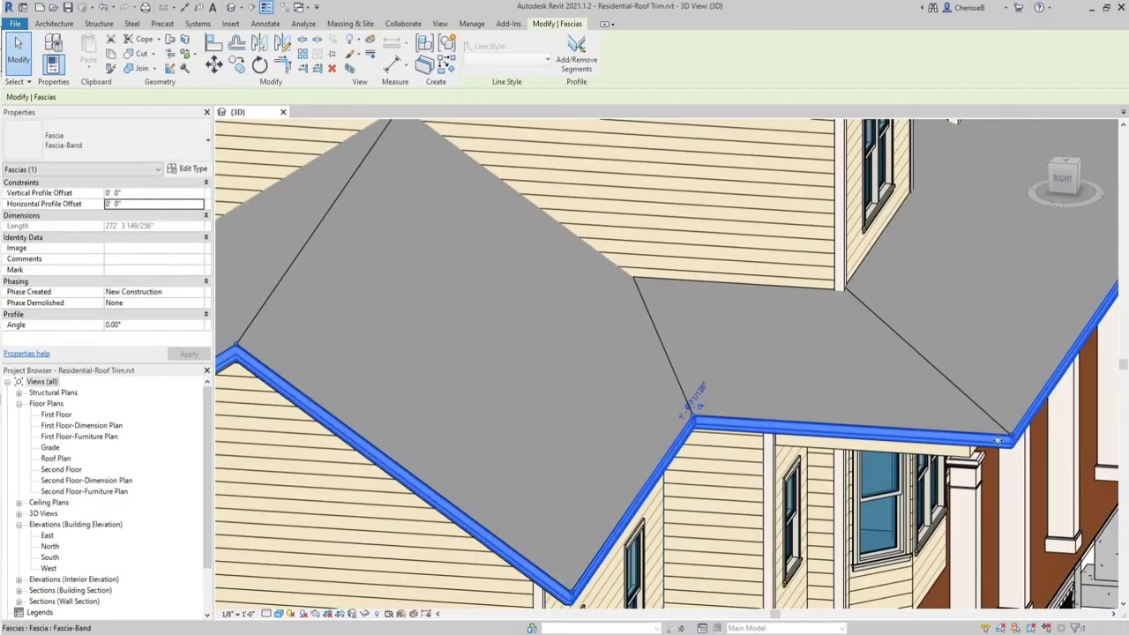
scroll(996, 441, "down", 4)
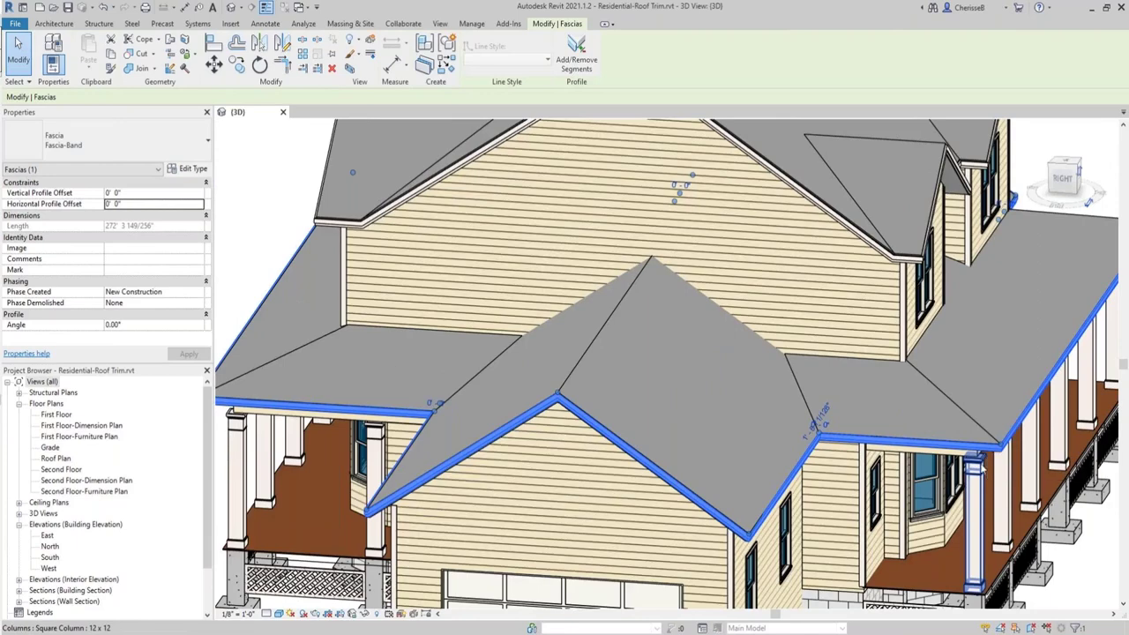
key("Escape")
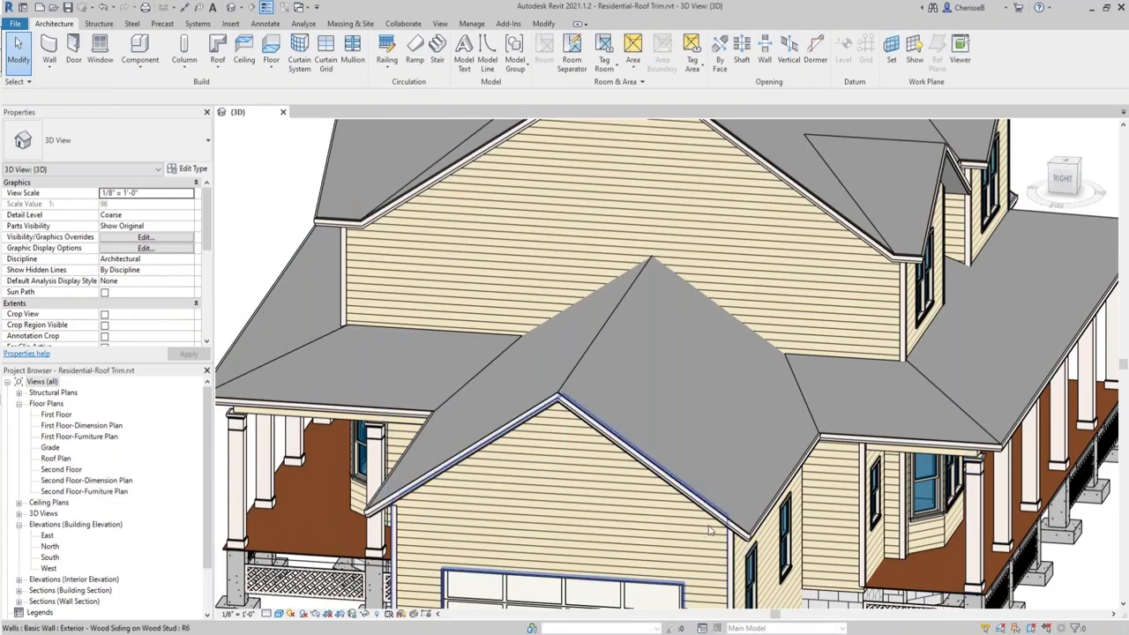
Open the First Floor plan, tile it beside the 3D view, and frame the garage in both views.
middle_click_drag(710, 529, 684, 524, "shift")
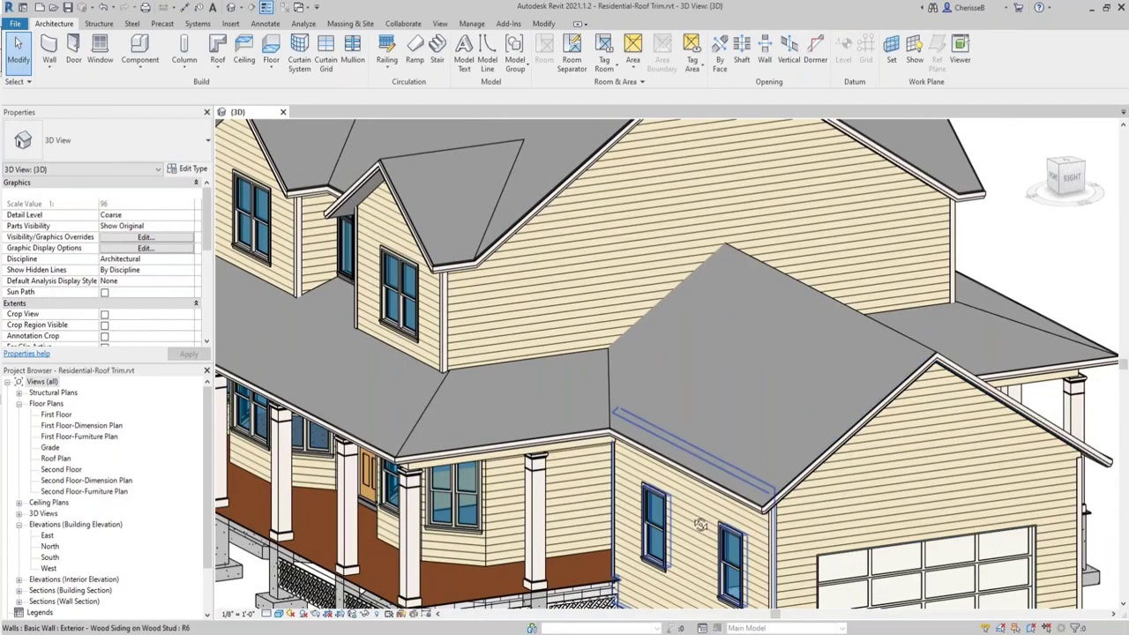
double_click(55, 414)
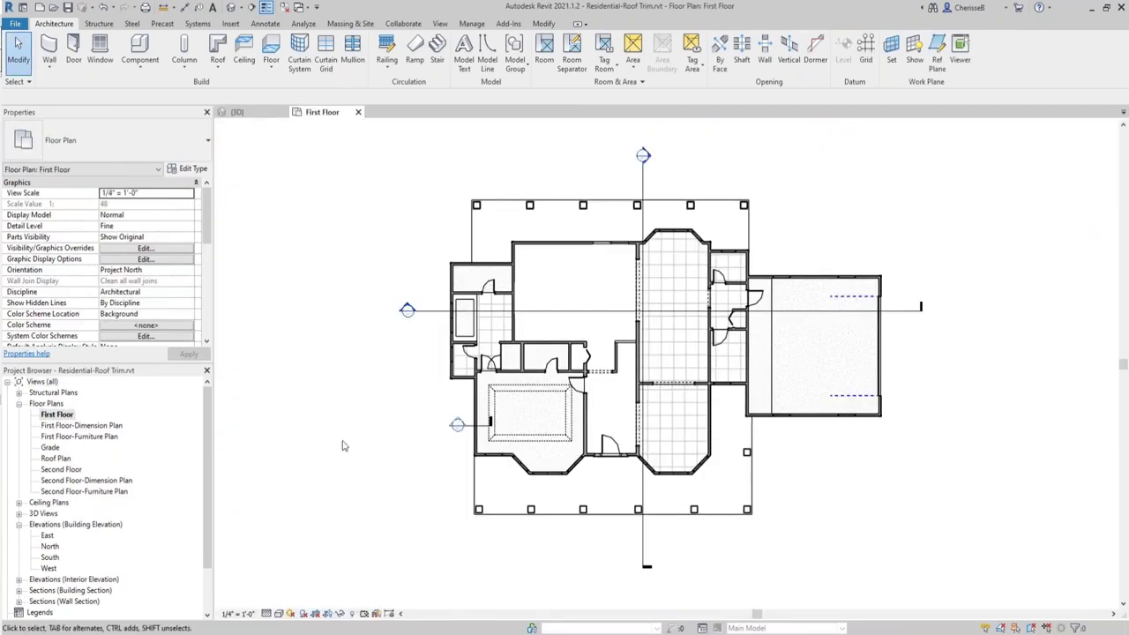
key("w")
key("t")
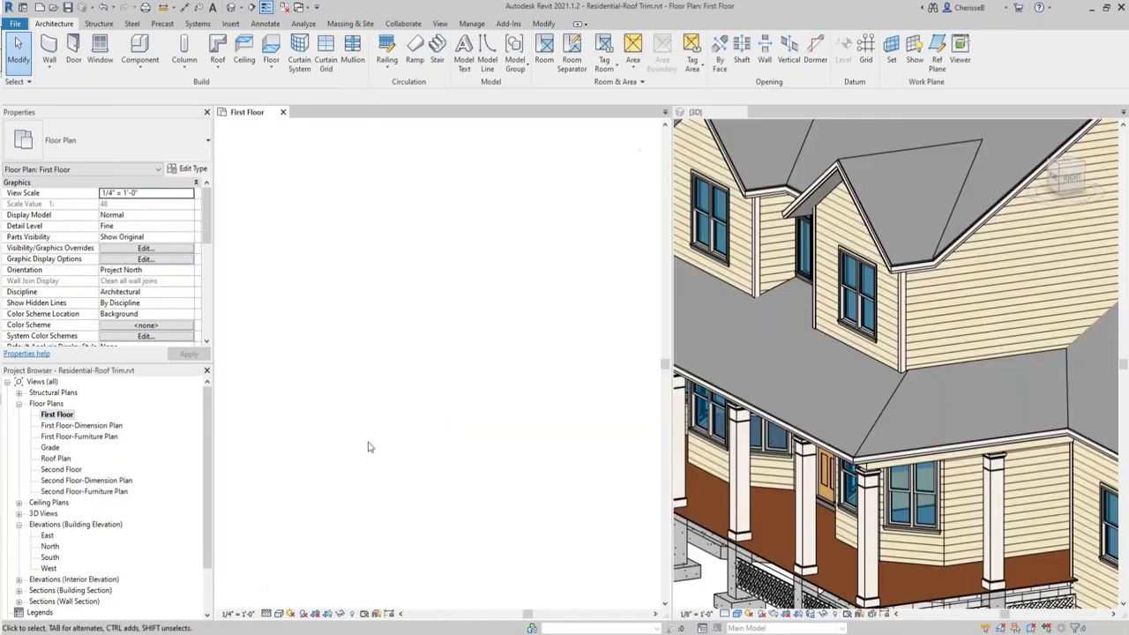
key("z")
key("a")
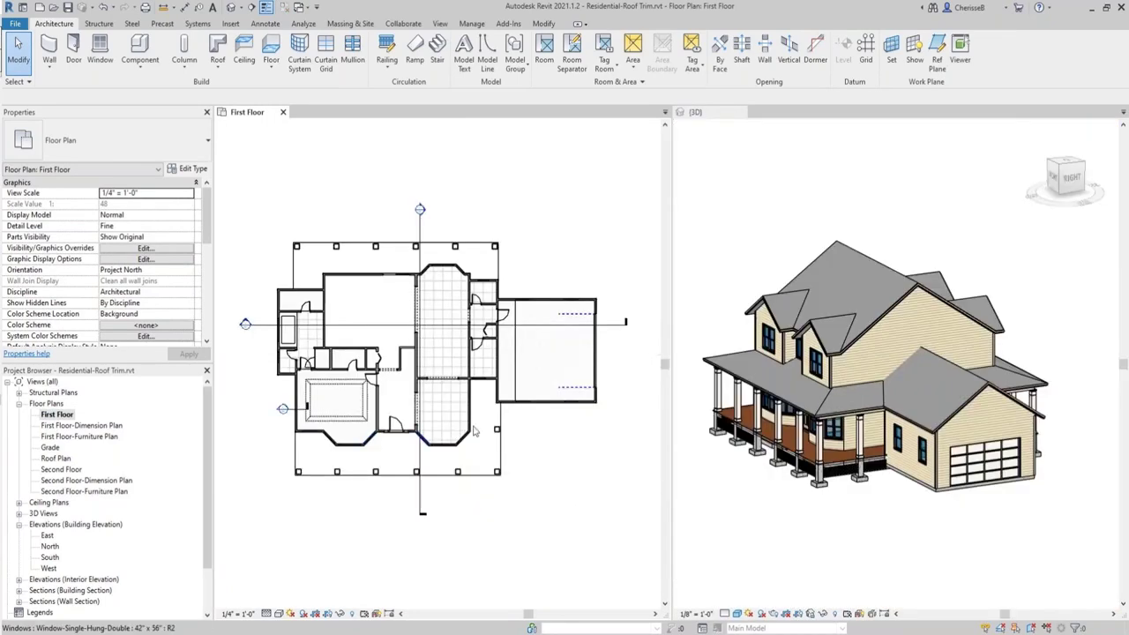
scroll(595, 322, "up", 1)
scroll(595, 322, "up", 5)
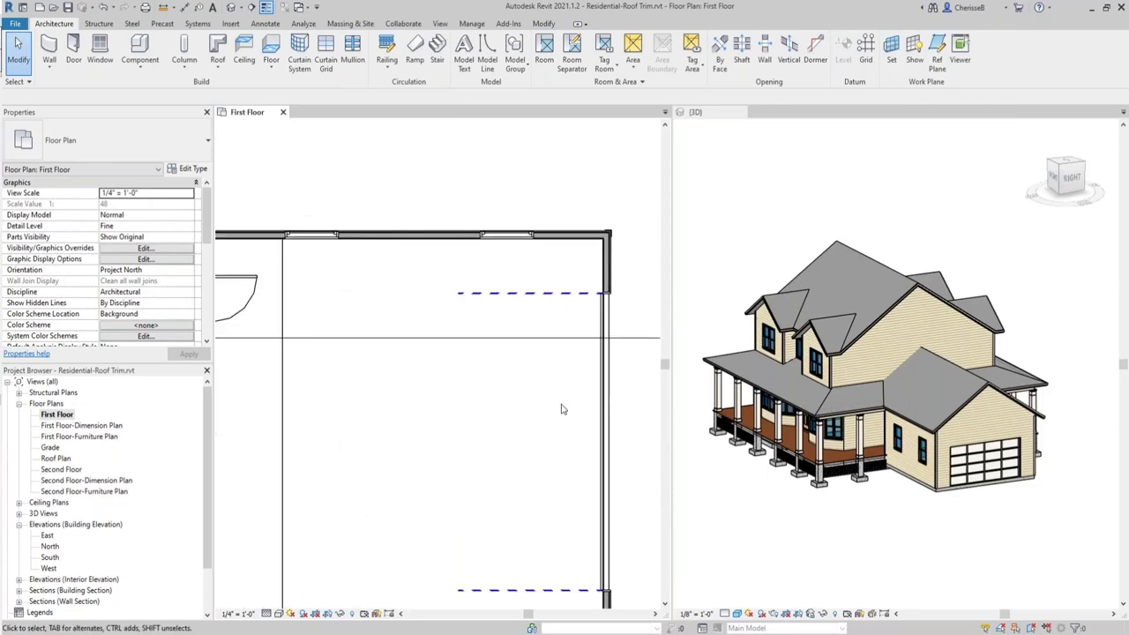
mouse_move(559, 403)
middle_mouse_down()
mouse_move(559, 380)
mouse_move(506, 355)
middle_mouse_up()
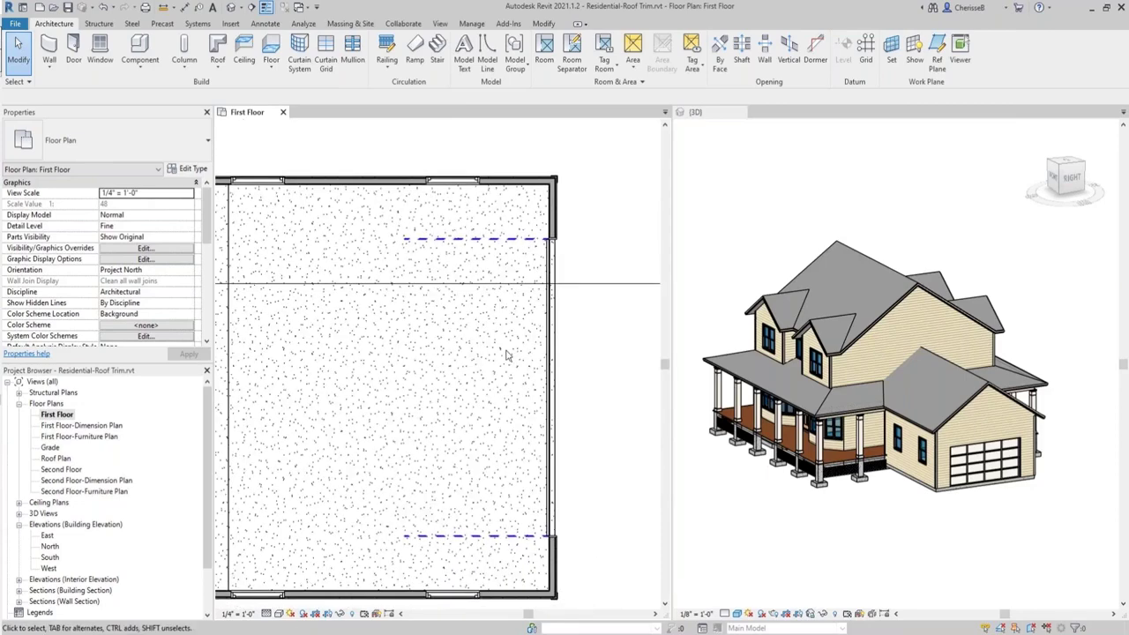
scroll(511, 364, "down", 2)
left_click(963, 513)
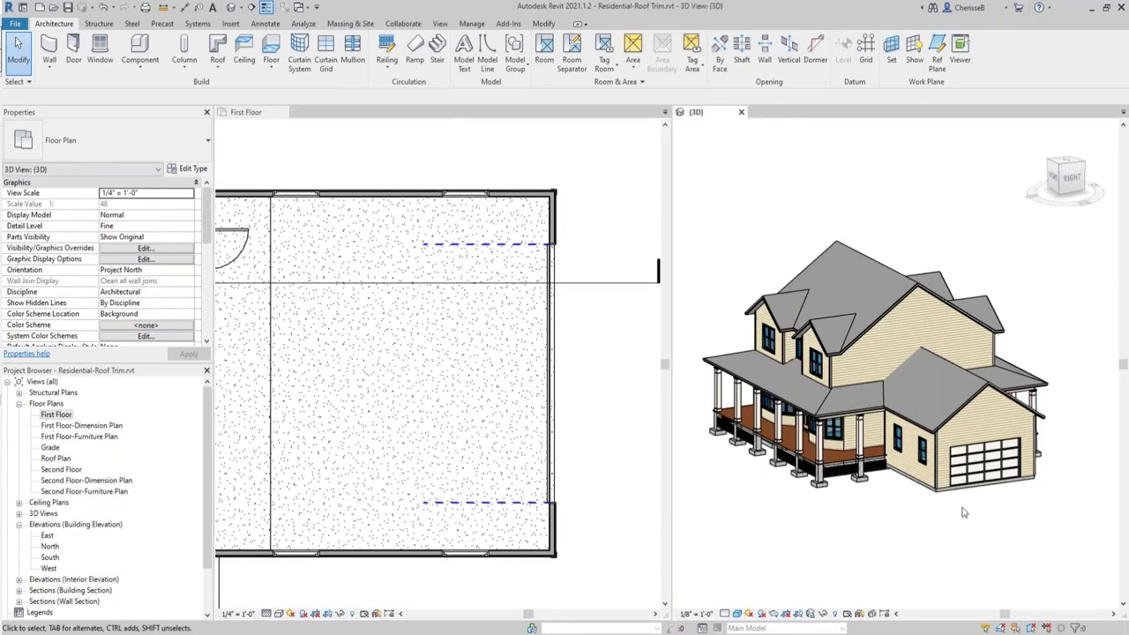
scroll(963, 512, "up", 4)
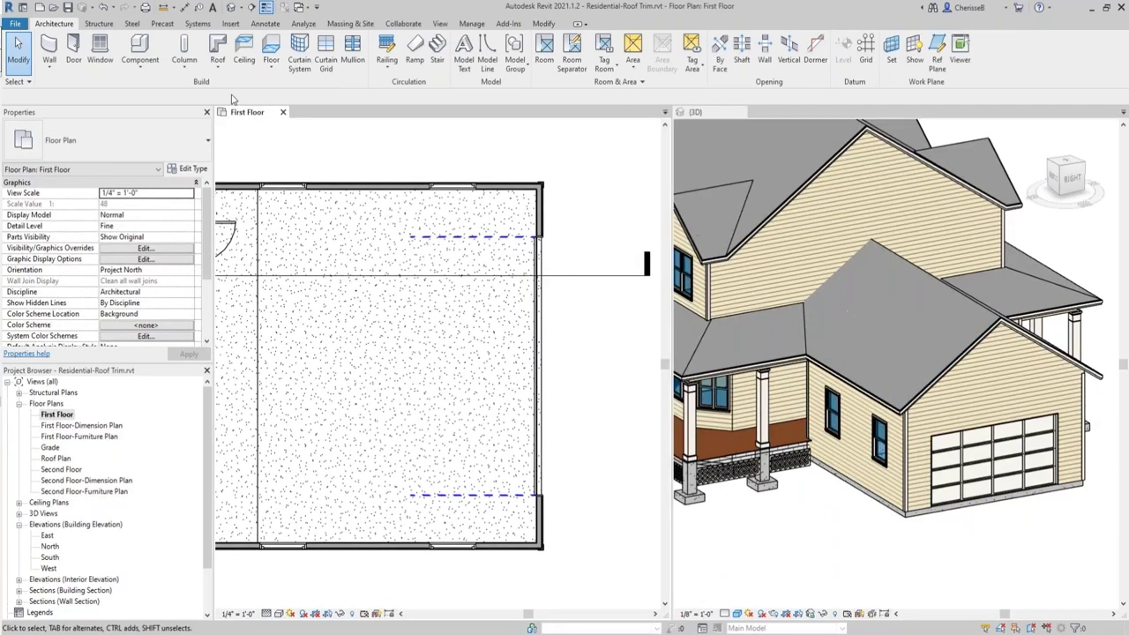
Start a Roof by Footprint with overhangs extended to the wall core and the base level set to Second Floor.
left_click(217, 63)
left_click(238, 89)
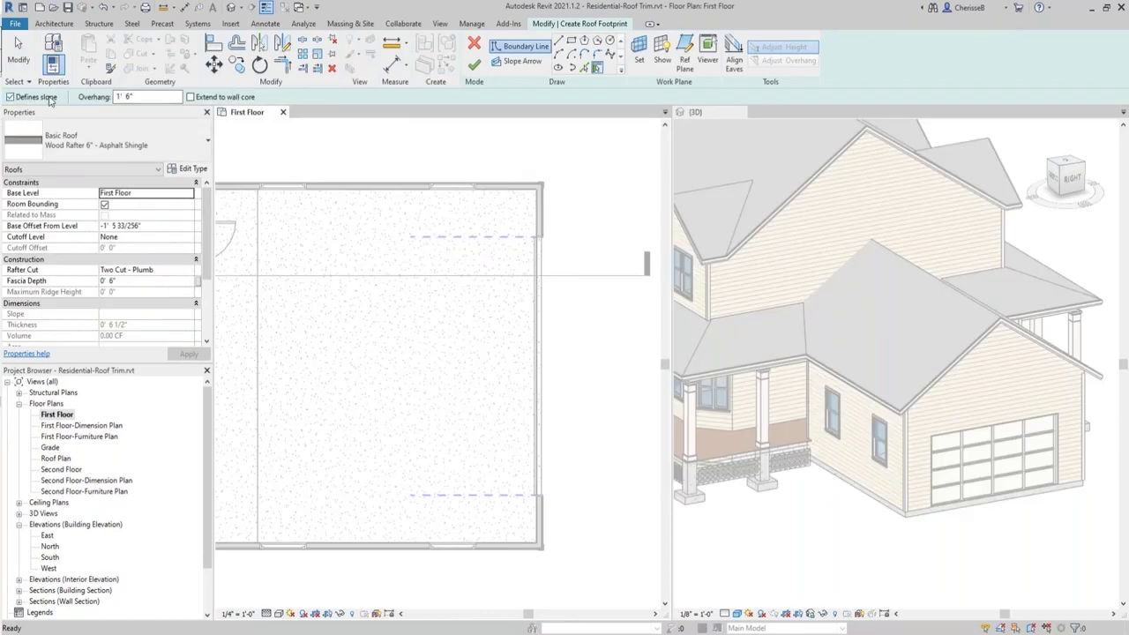
left_click(191, 97)
left_click(187, 195)
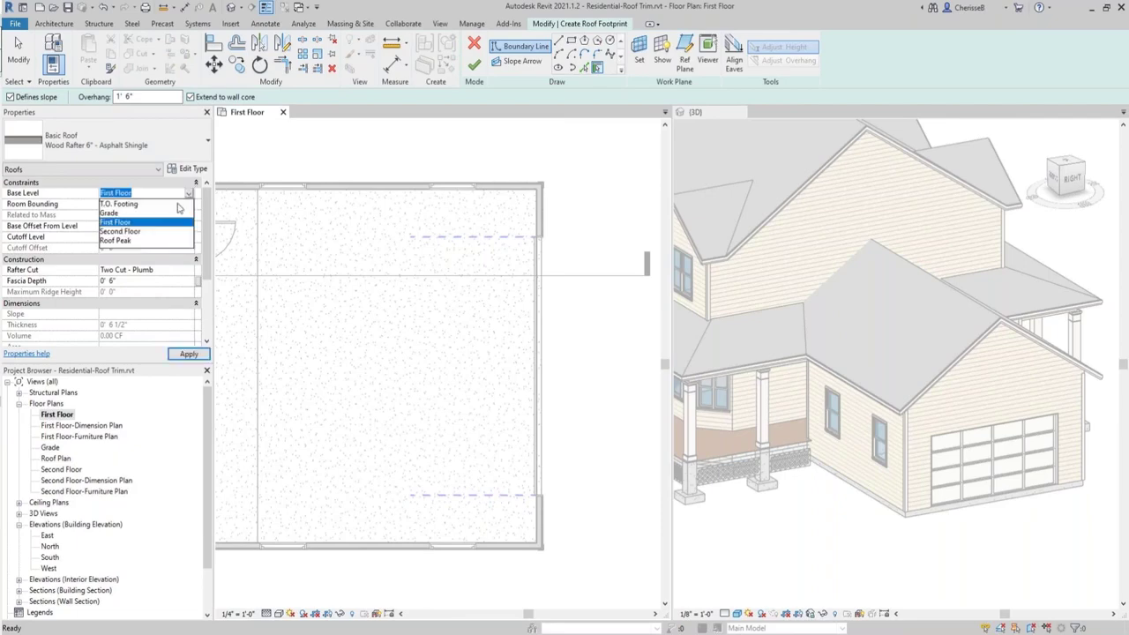
left_click(123, 231)
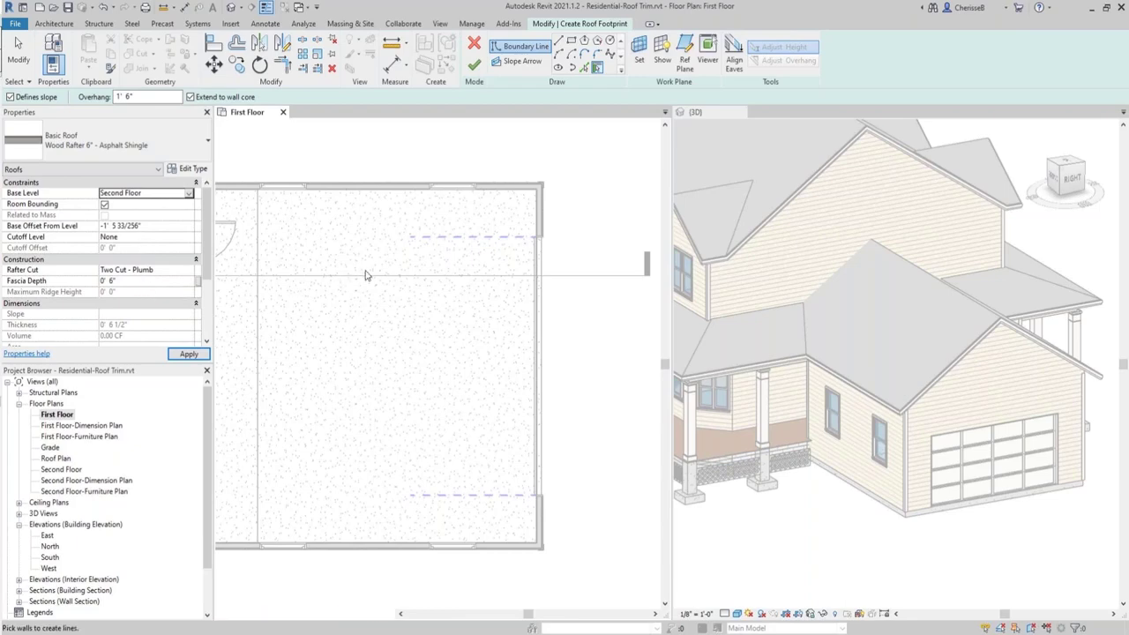
Add roof boundary lines from the garage's two side walls and door wall with a 1' 6" overhang, plus one along the door wall's exterior face.
left_click(490, 188)
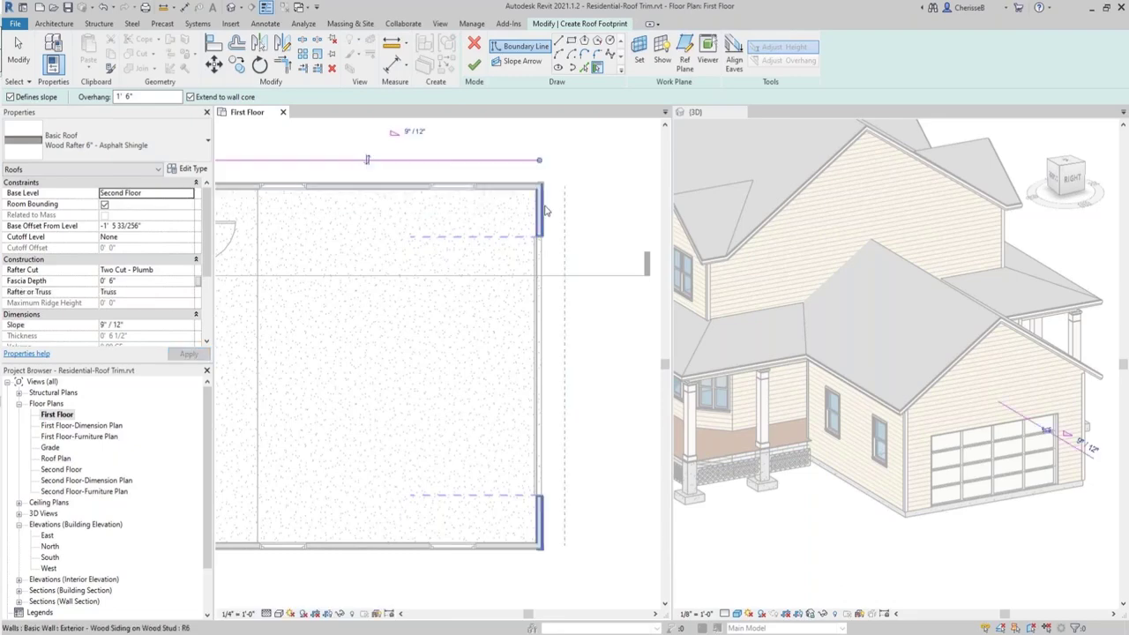
left_click(539, 494)
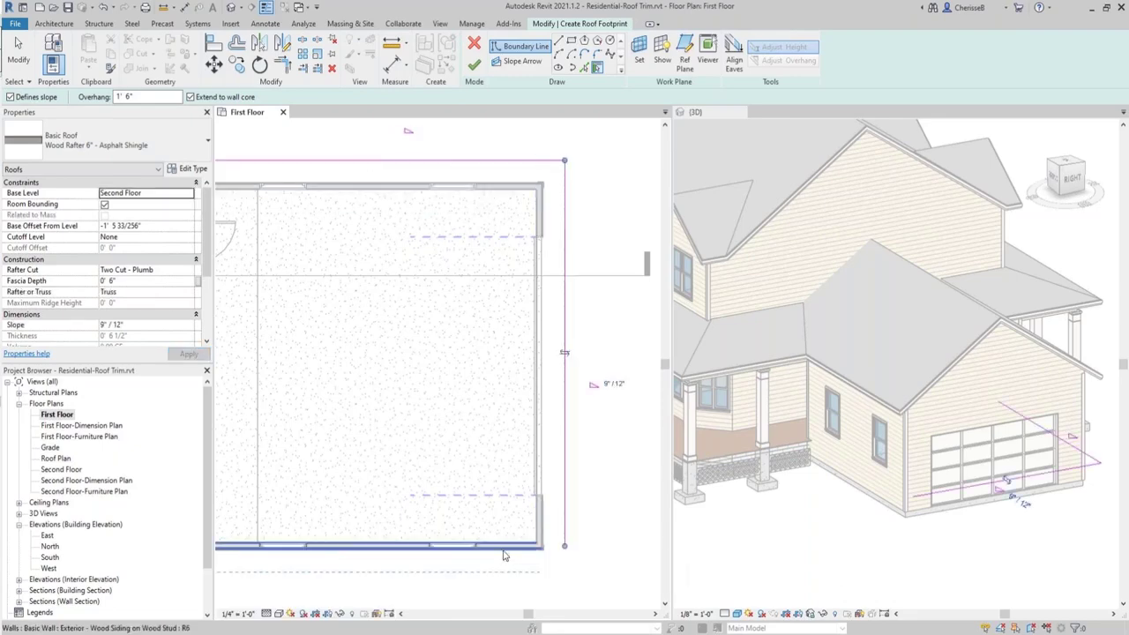
left_click(512, 543)
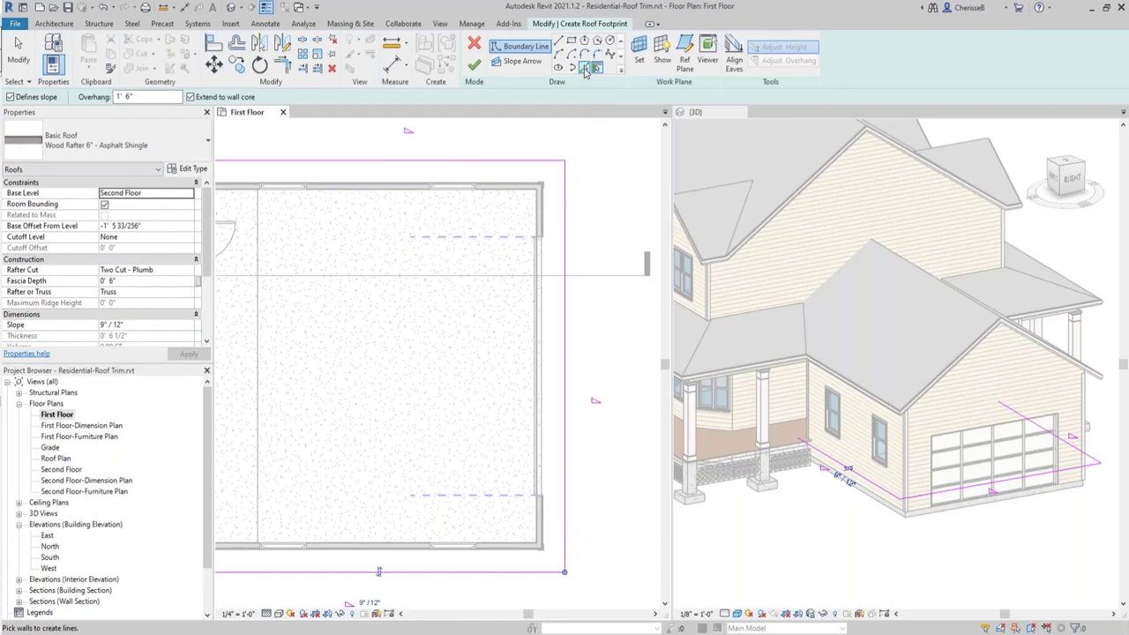
left_click(584, 71)
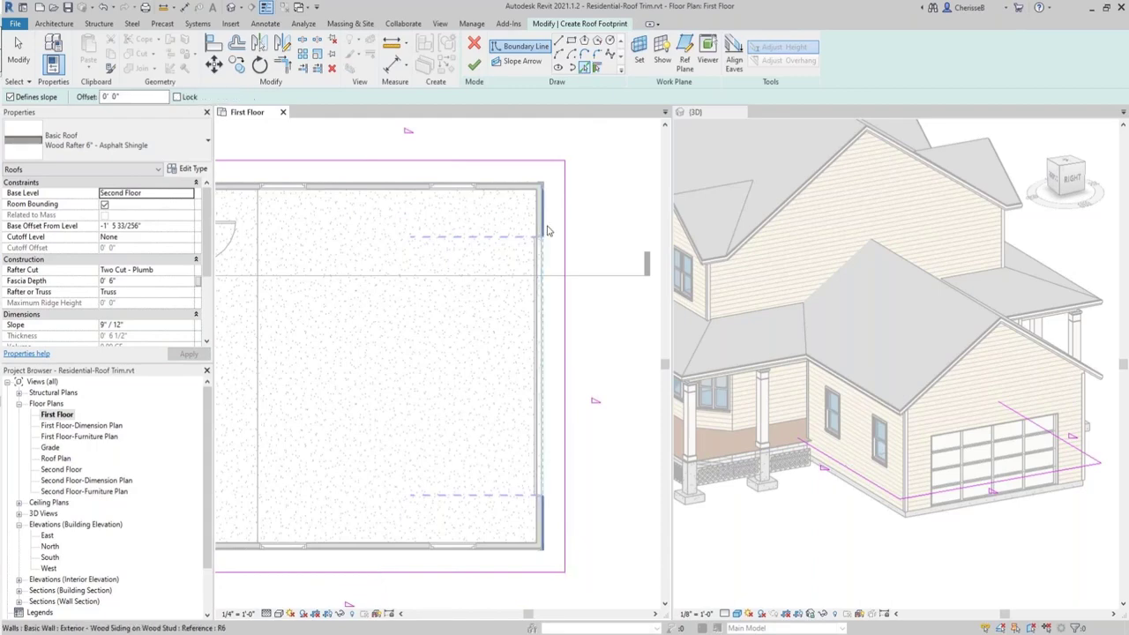
left_click(545, 228)
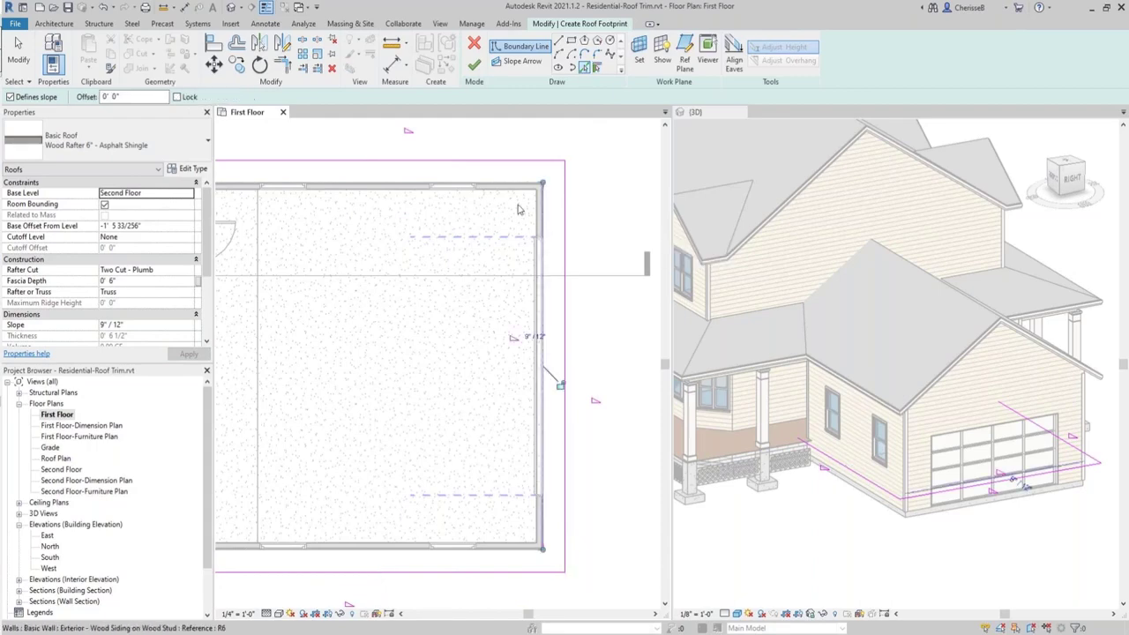
Trim the two side boundary lines to the door wall's face line, closing a narrow strip in front of the garage.
key("t")
key("r")
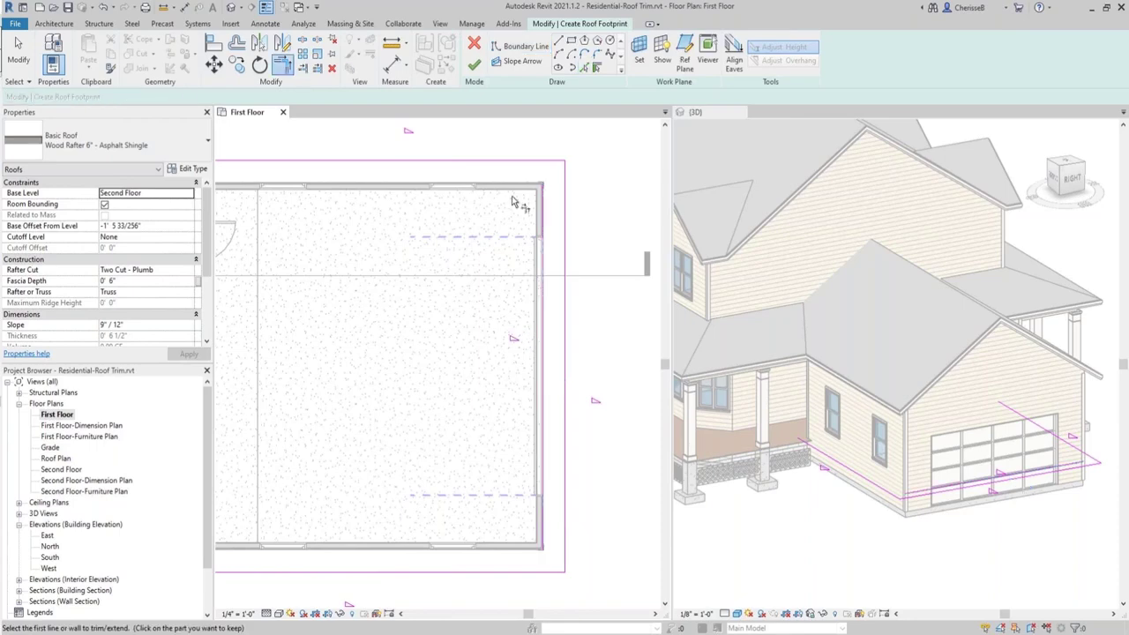
left_click(545, 214)
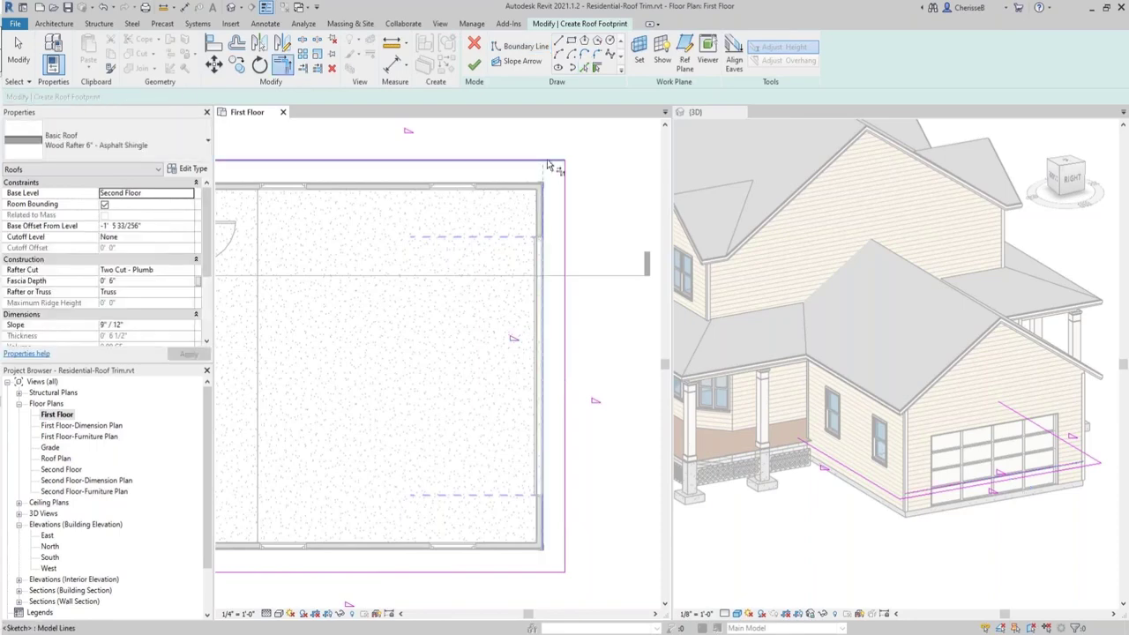
left_click(555, 168)
left_click(553, 572)
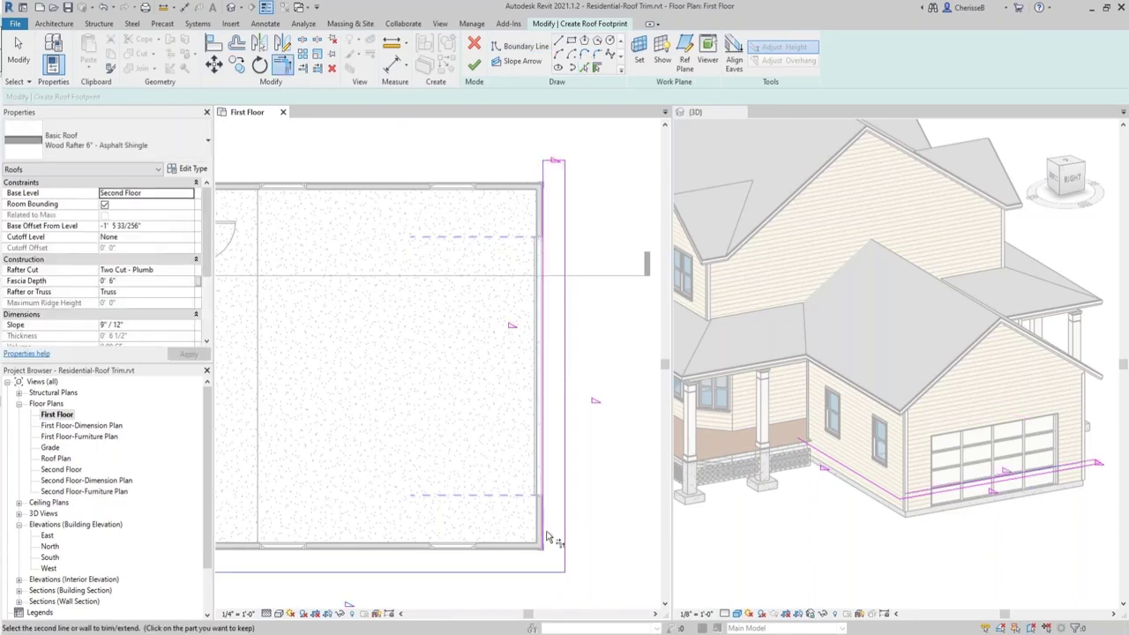
left_click(542, 526)
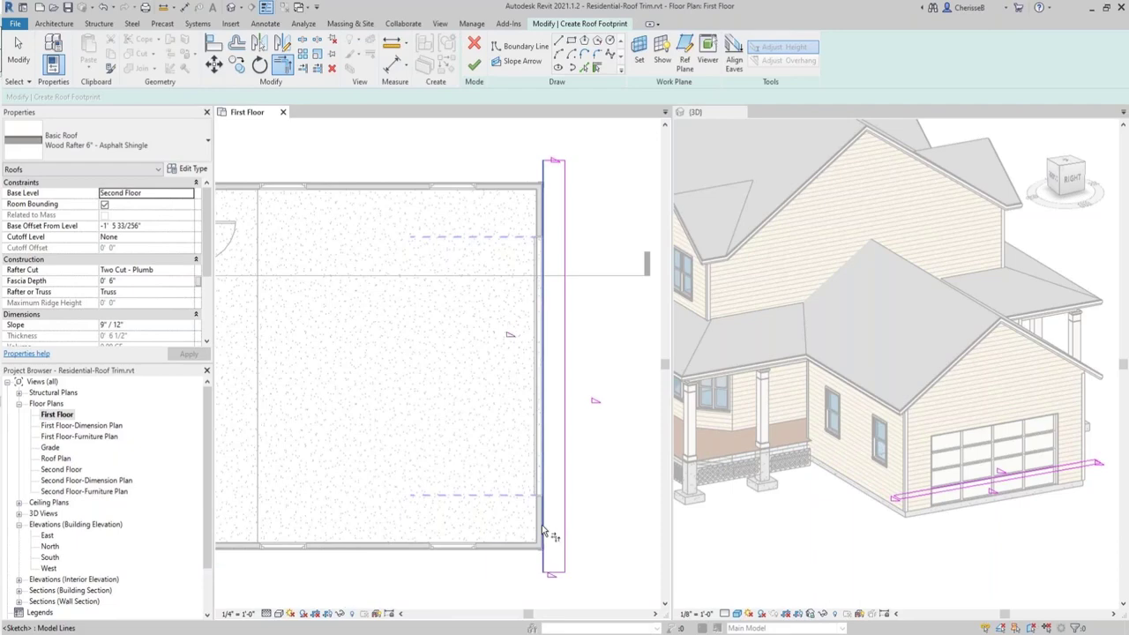
key("Escape")
left_click(555, 572)
key("Escape")
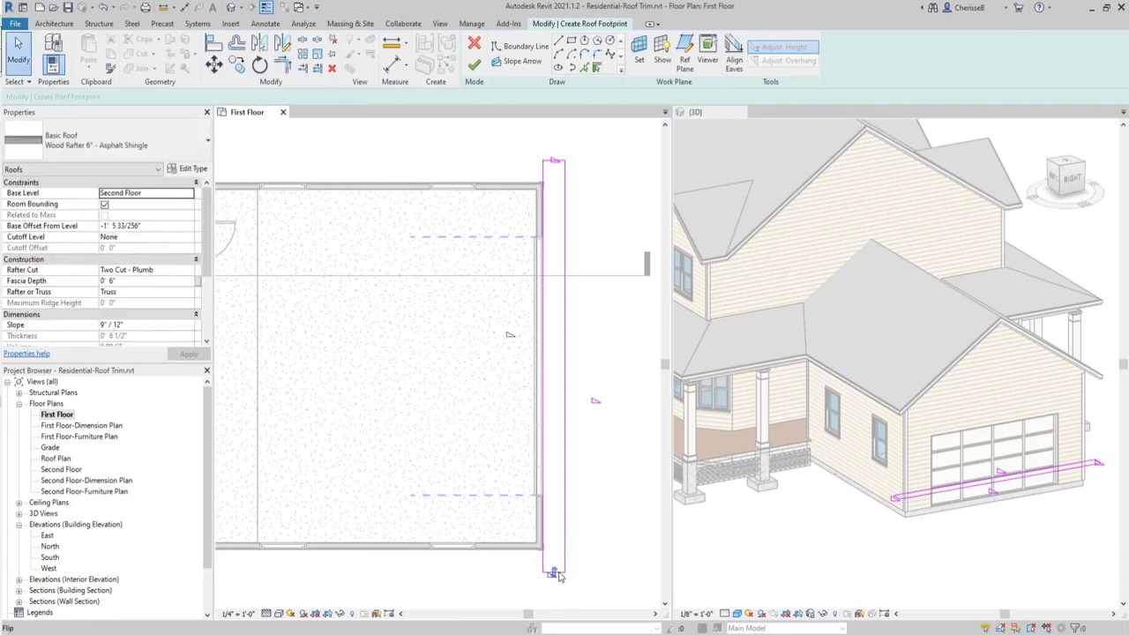
Turn off slope definition for the boundary line along the garage door wall's face.
left_click(542, 444)
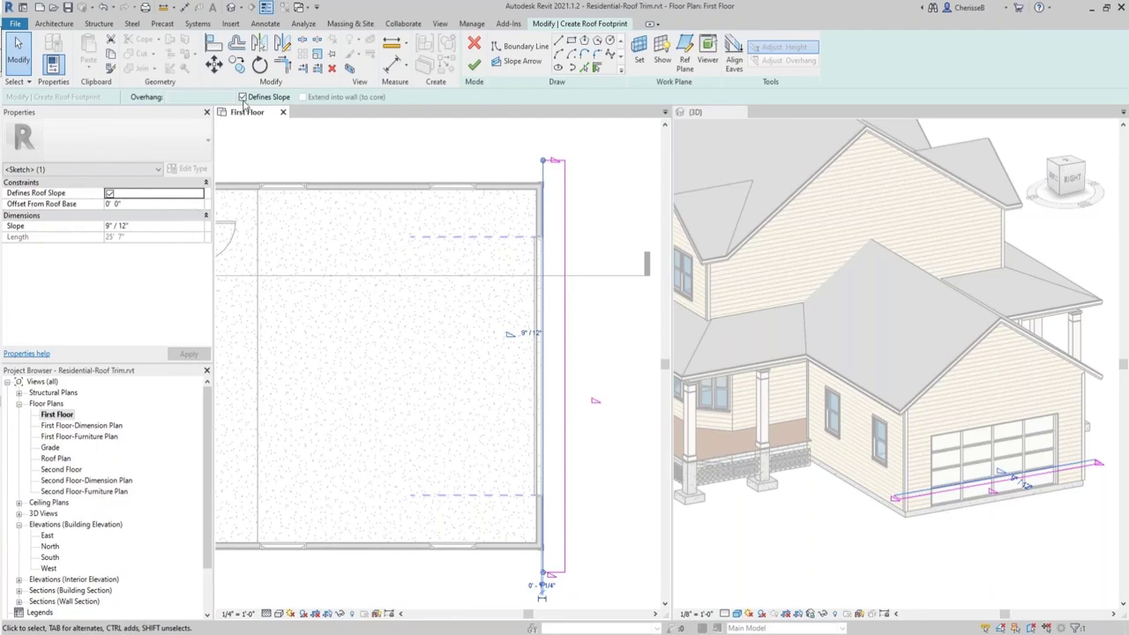
left_click(243, 98)
left_click(426, 240)
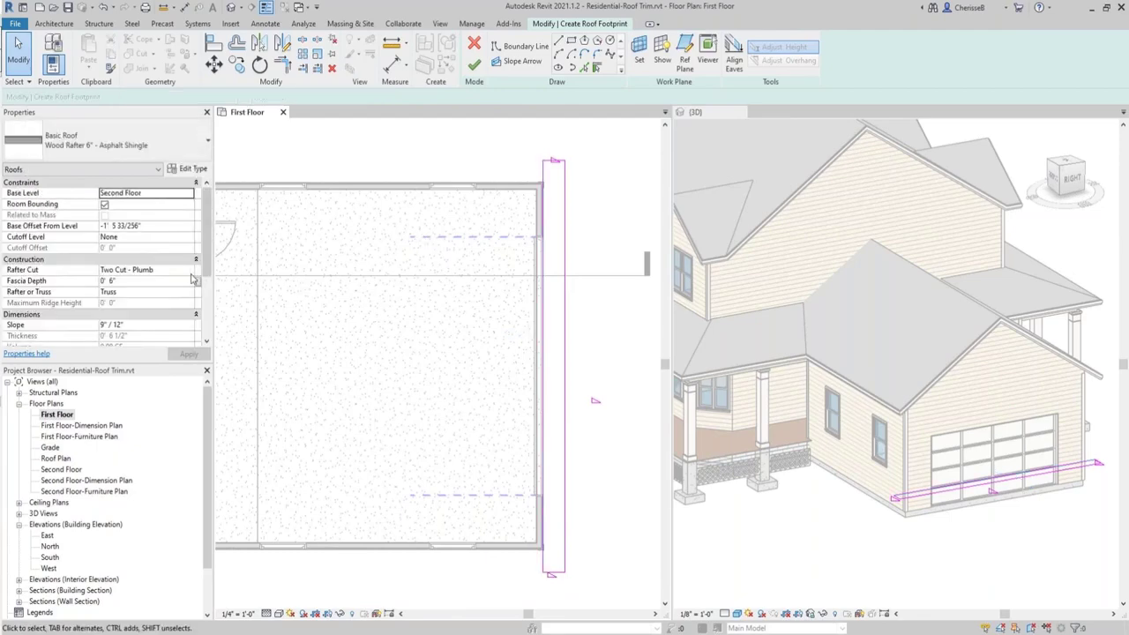
Set the strip roof to Rafter with an 8" / 12" slope, and finish the footprint.
left_click(141, 291)
left_click(125, 312)
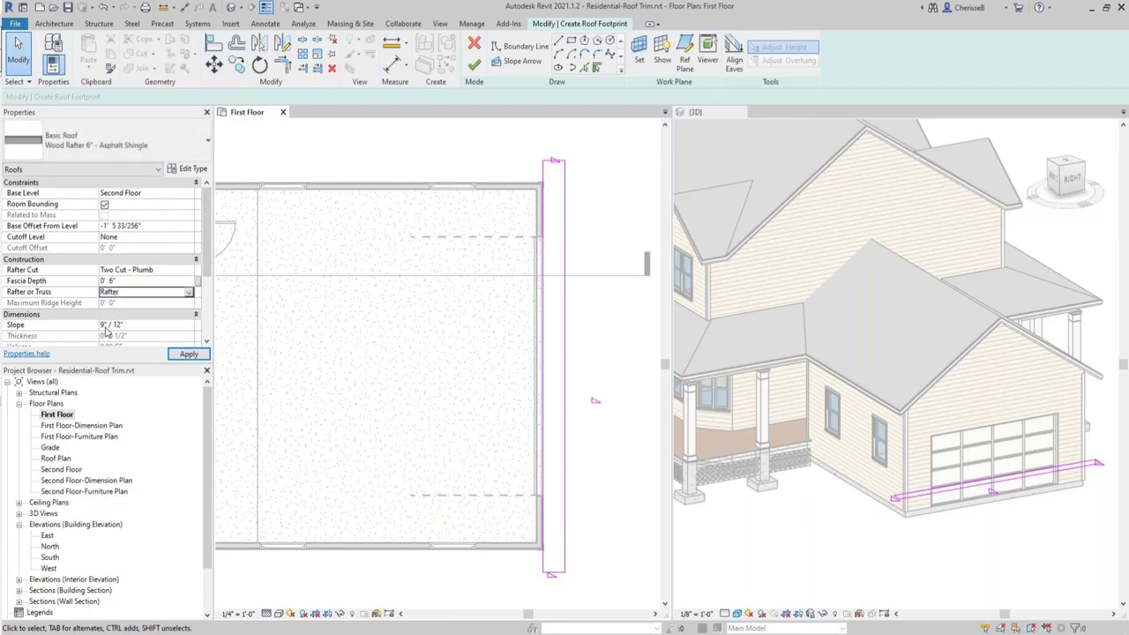
left_click(103, 324)
double_click(102, 324)
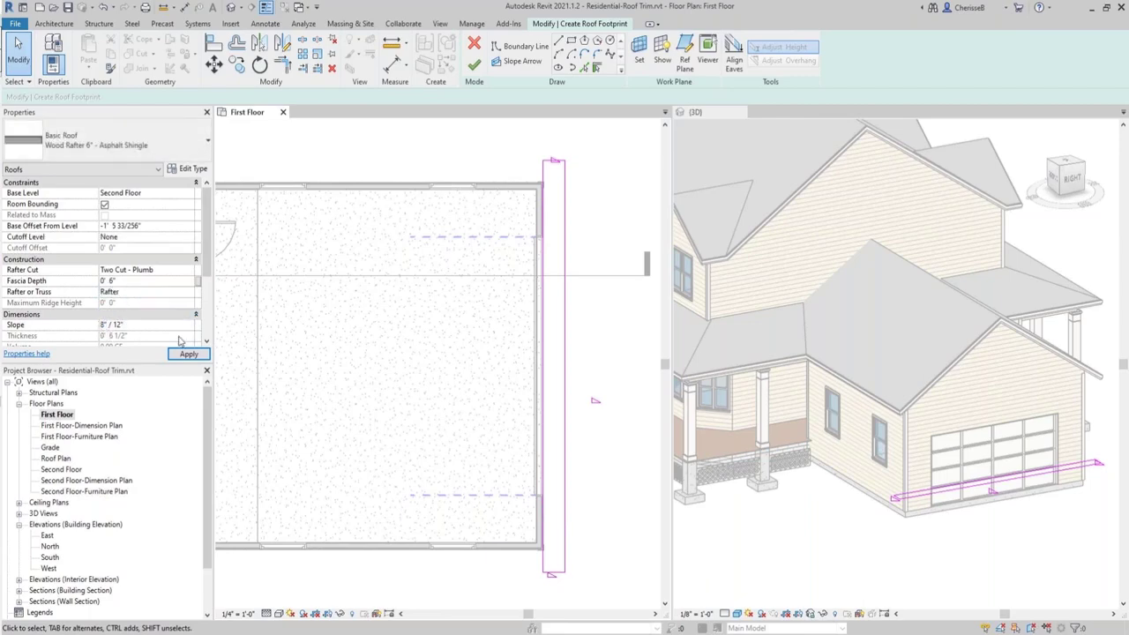
type("8")
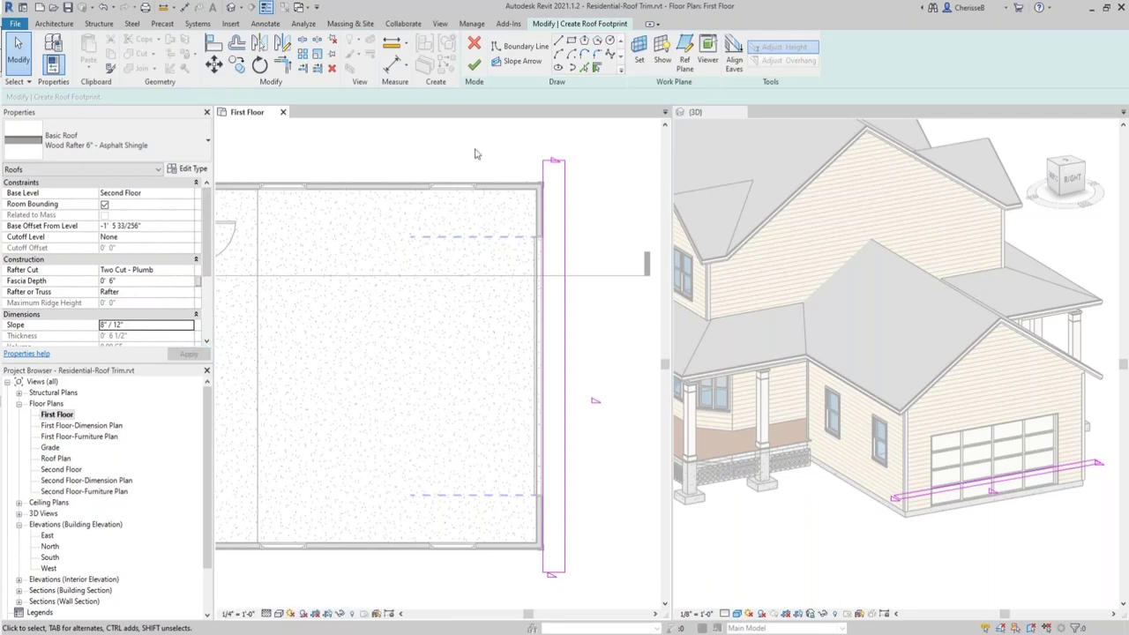
left_click(475, 65)
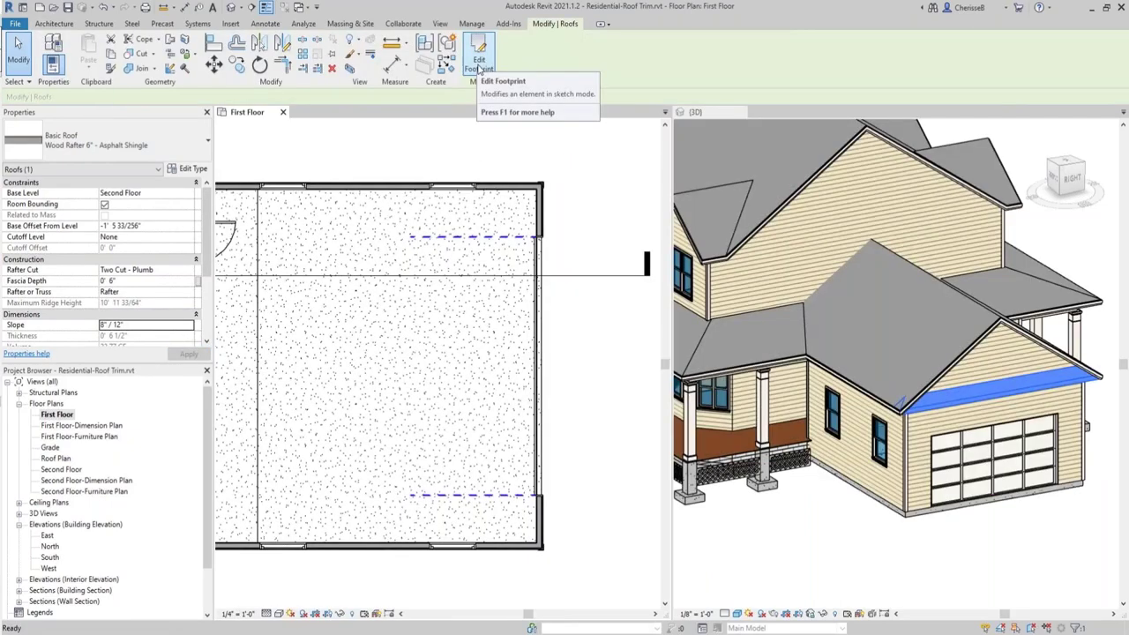
Join the main garage roof with the new strip roof above the garage door.
left_click(1010, 379)
middle_click_drag(1009, 379, 948, 375)
scroll(915, 421, "up", 2)
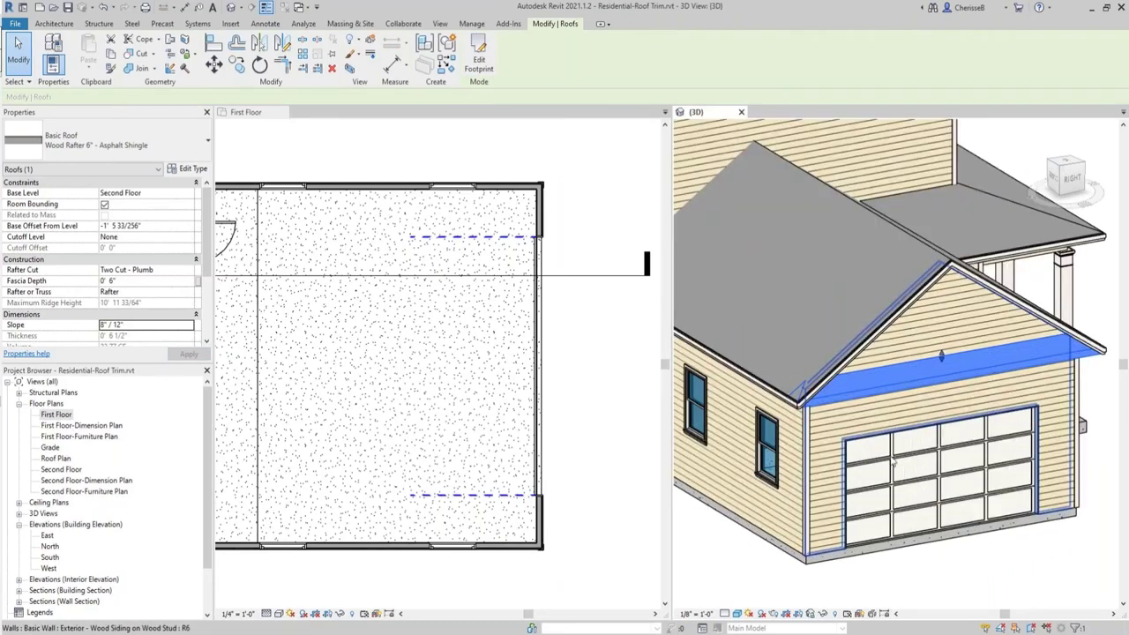
left_click(141, 68)
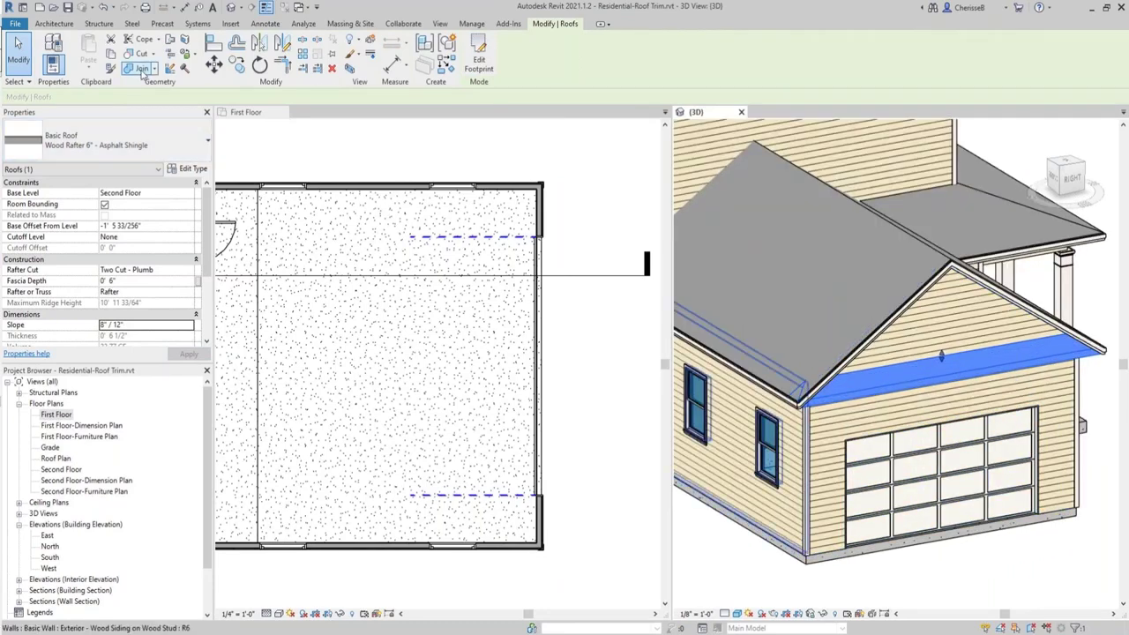
left_click(923, 242)
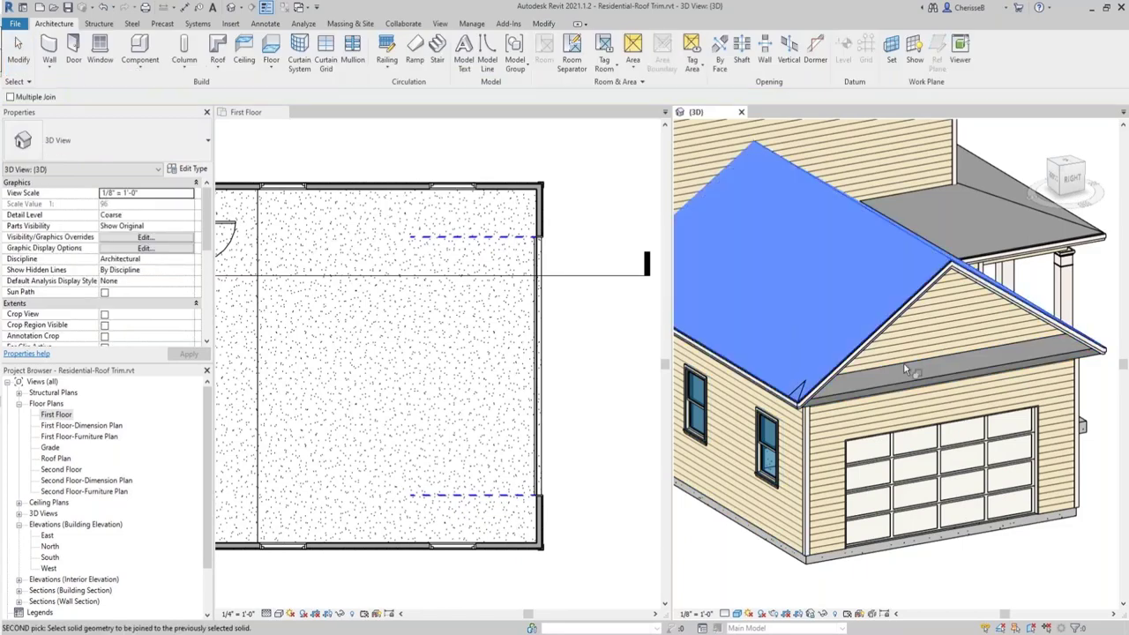
left_click(895, 391)
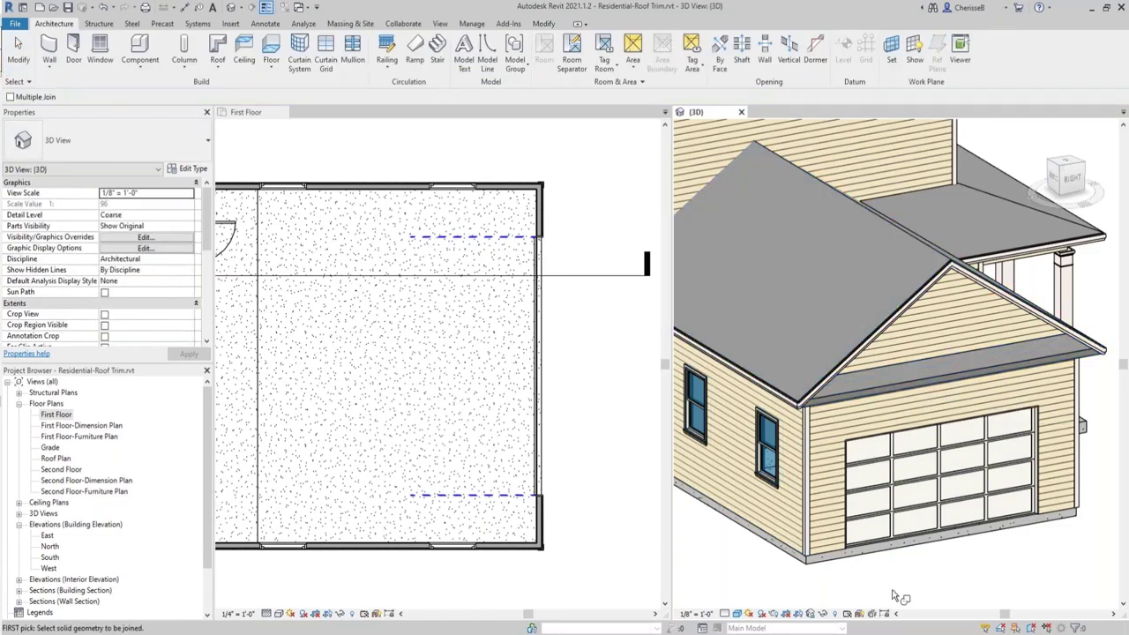
key("Escape")
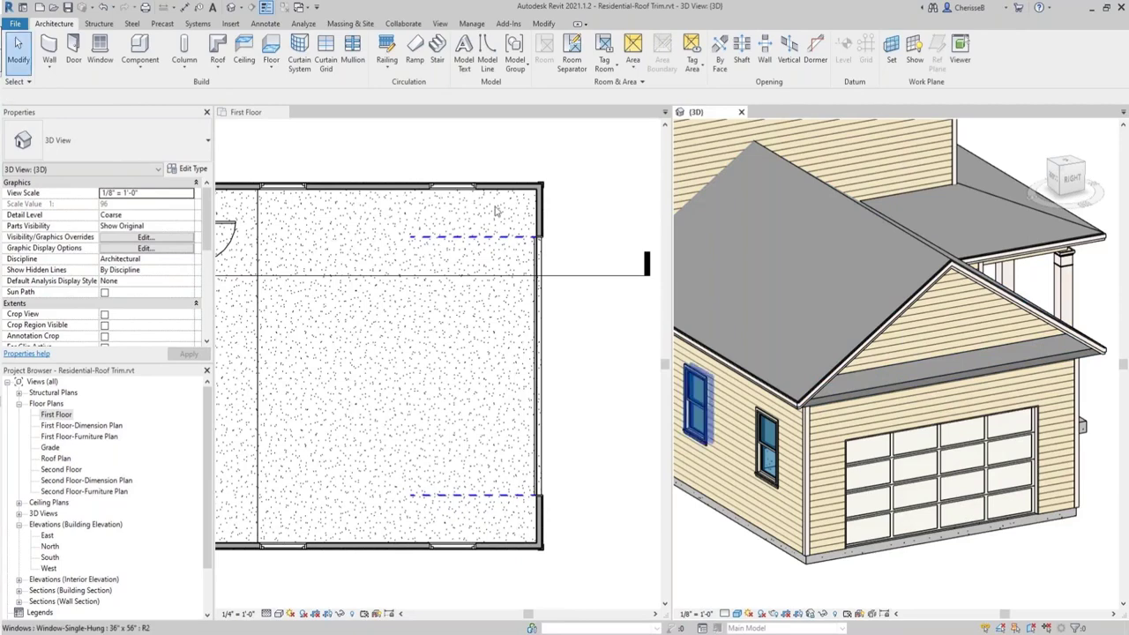
Place a Fascia-Band roof fascia along the strip roof's eave above the garage door, with a vertical profile offset of -1.
left_click(219, 70)
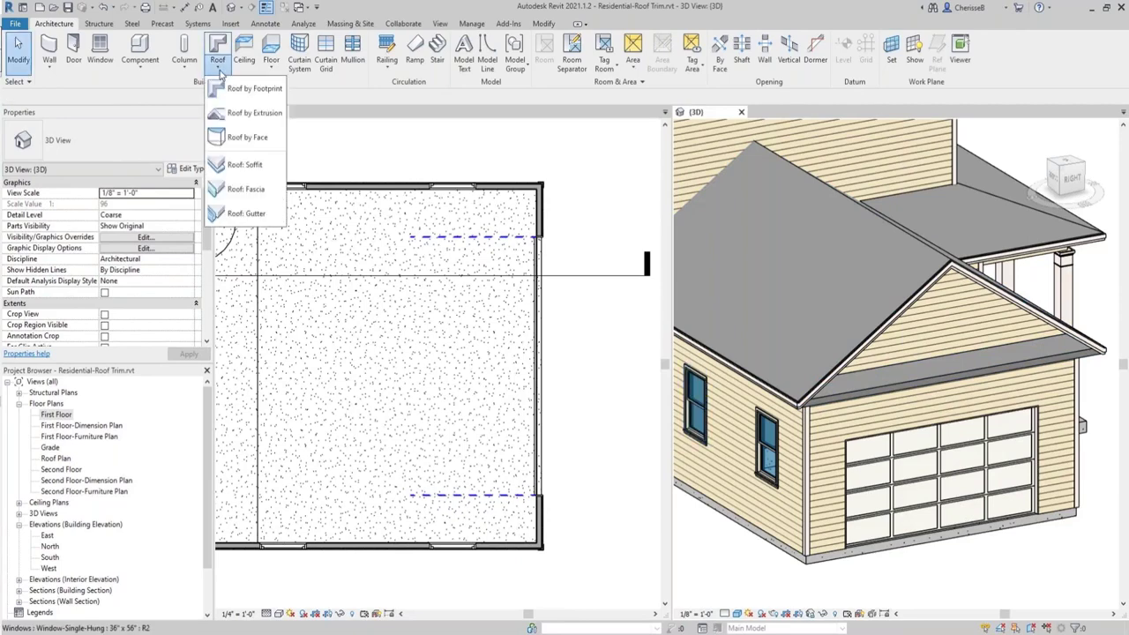
left_click(225, 188)
left_click(160, 195)
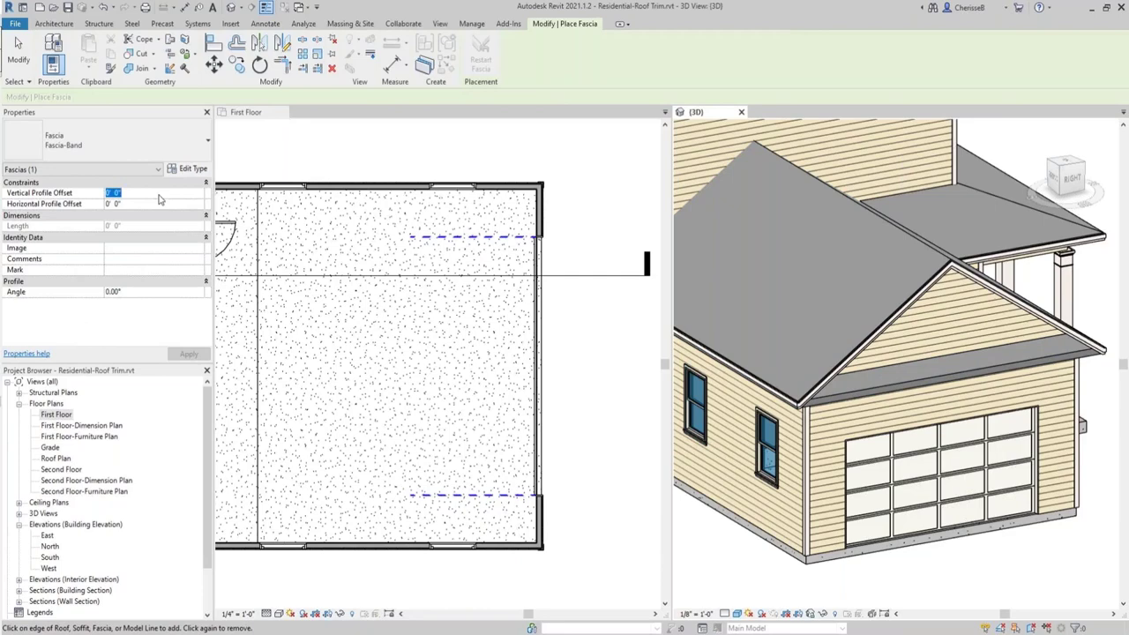
type("-1")
left_click(881, 390)
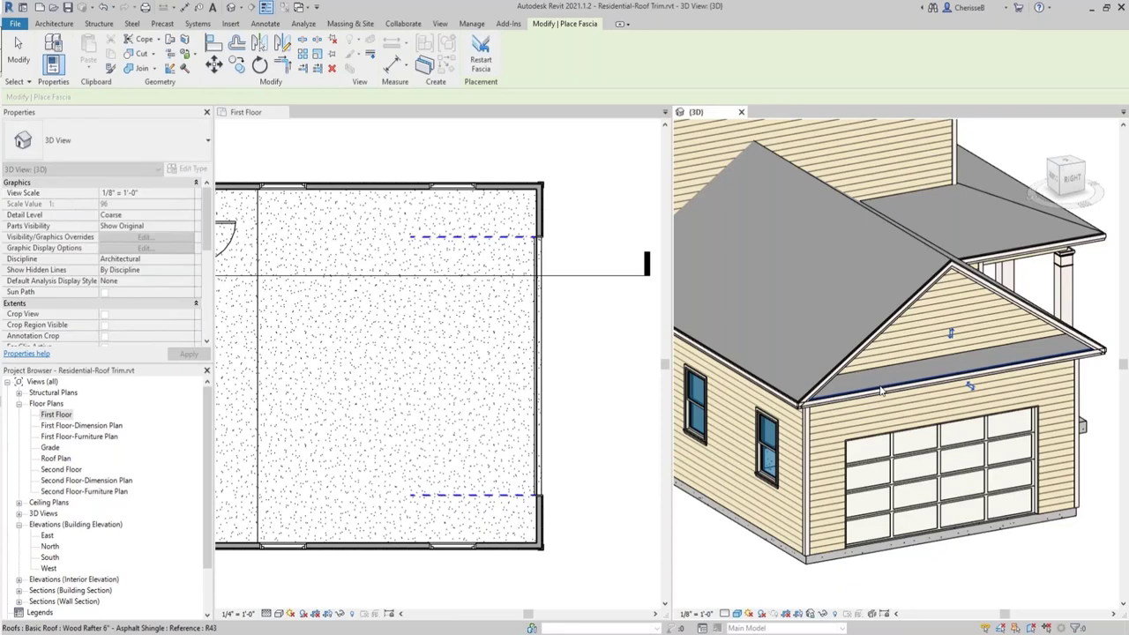
Join the strip roof's new fascia with the main garage roof fascia where they meet at the corner.
left_click(135, 70)
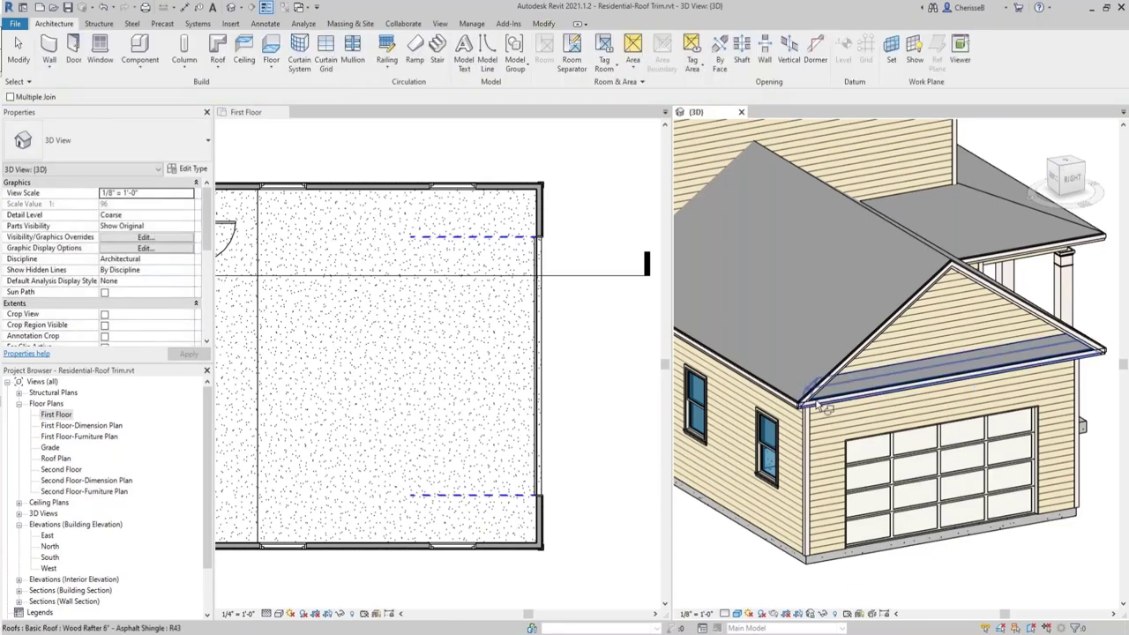
scroll(818, 406, "up", 3)
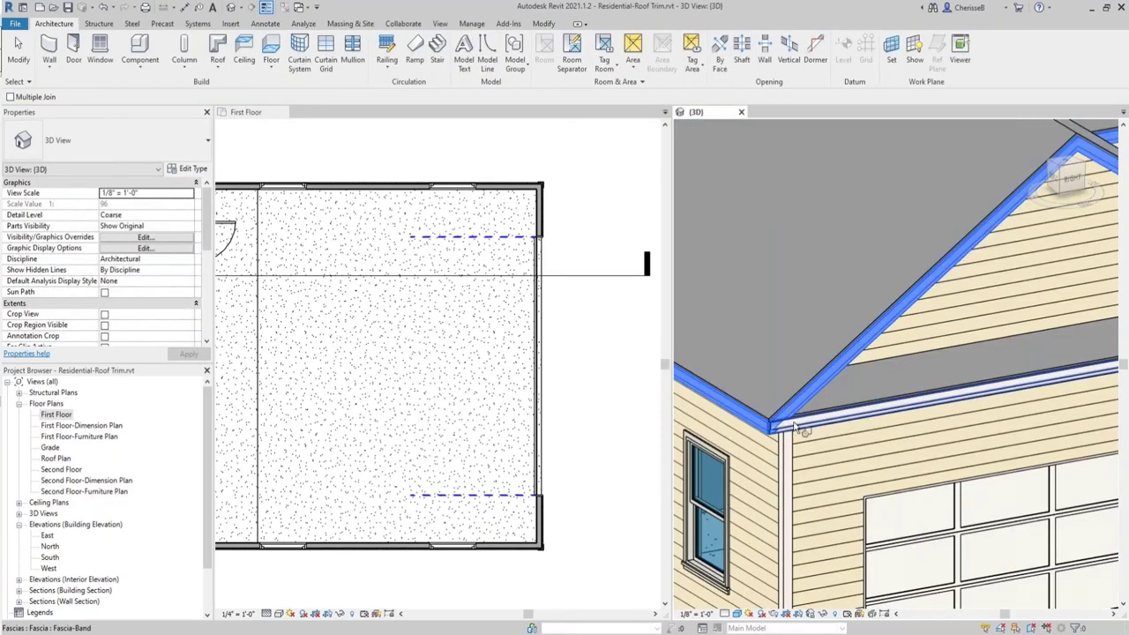
key("Escape")
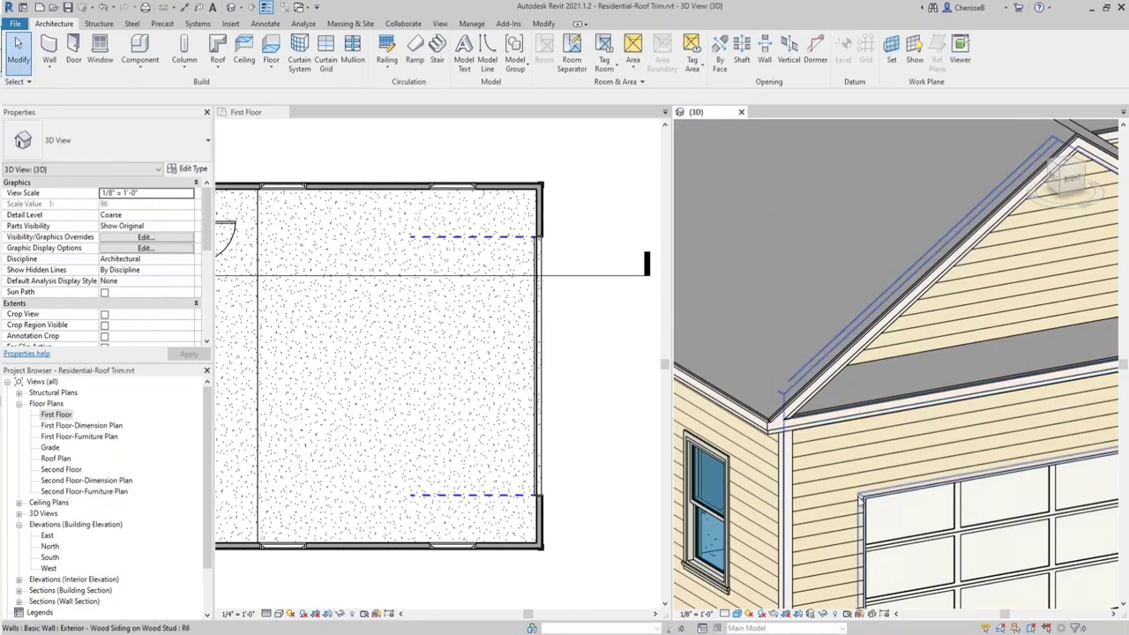
middle_click_drag(829, 459, 860, 500, "shift")
scroll(860, 500, "down", 4)
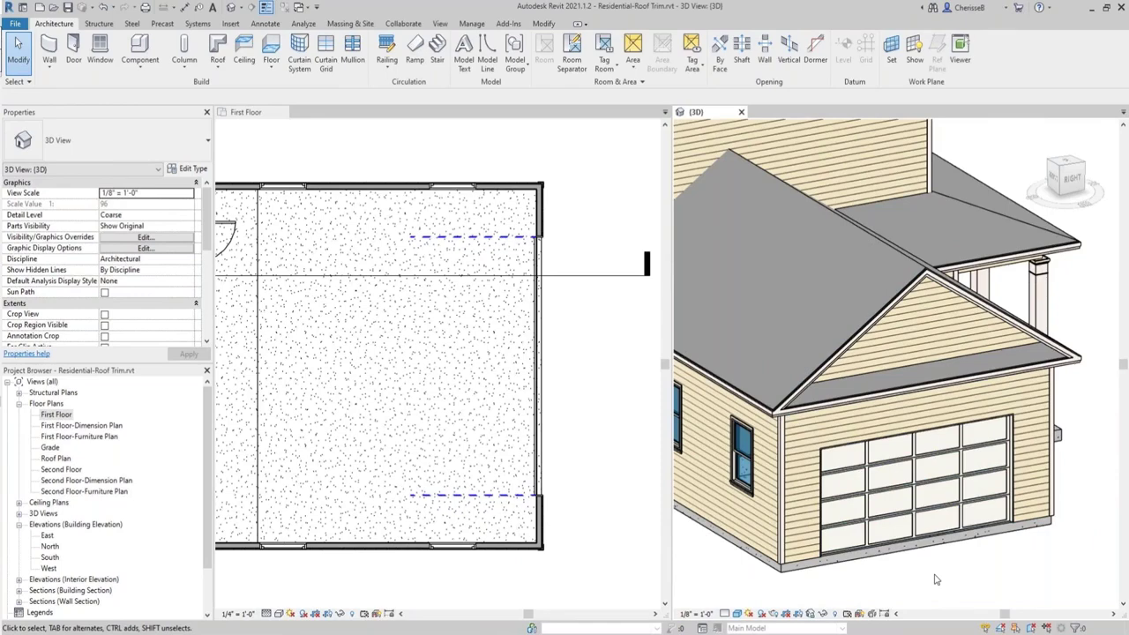
Set the First Floor plan's underlay base level to Second Floor.
left_click(616, 495)
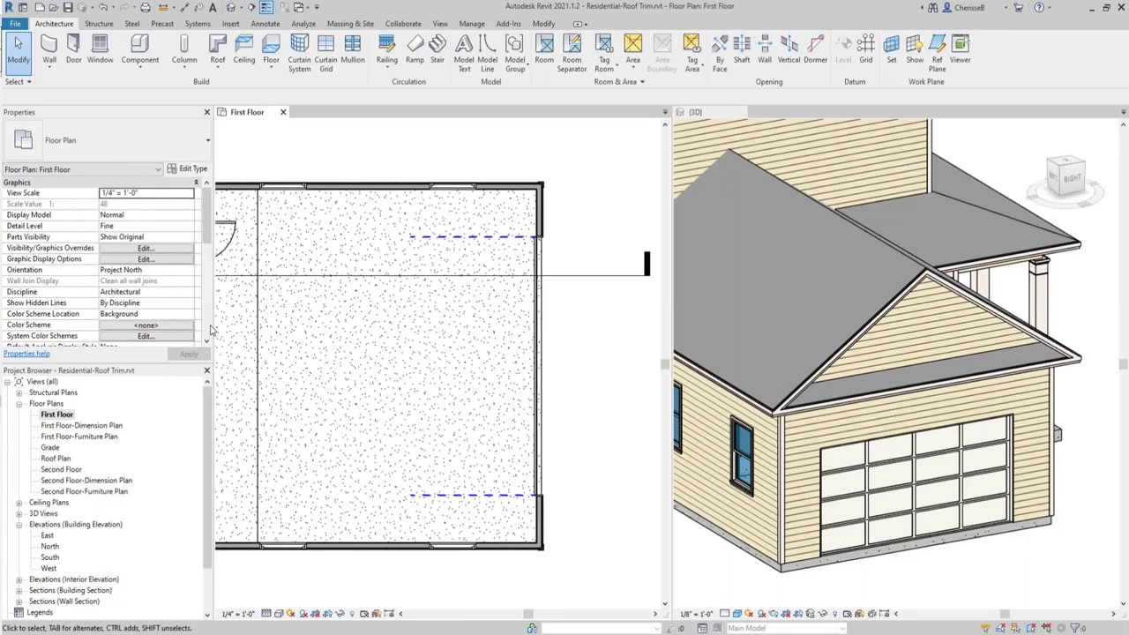
left_click(210, 330)
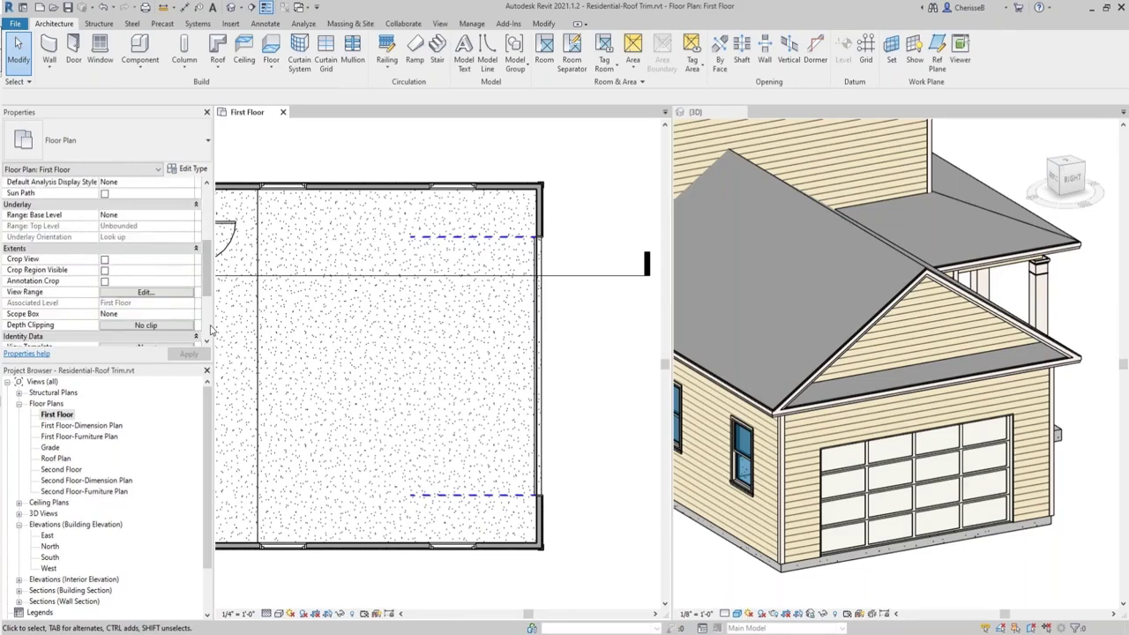
left_click(141, 215)
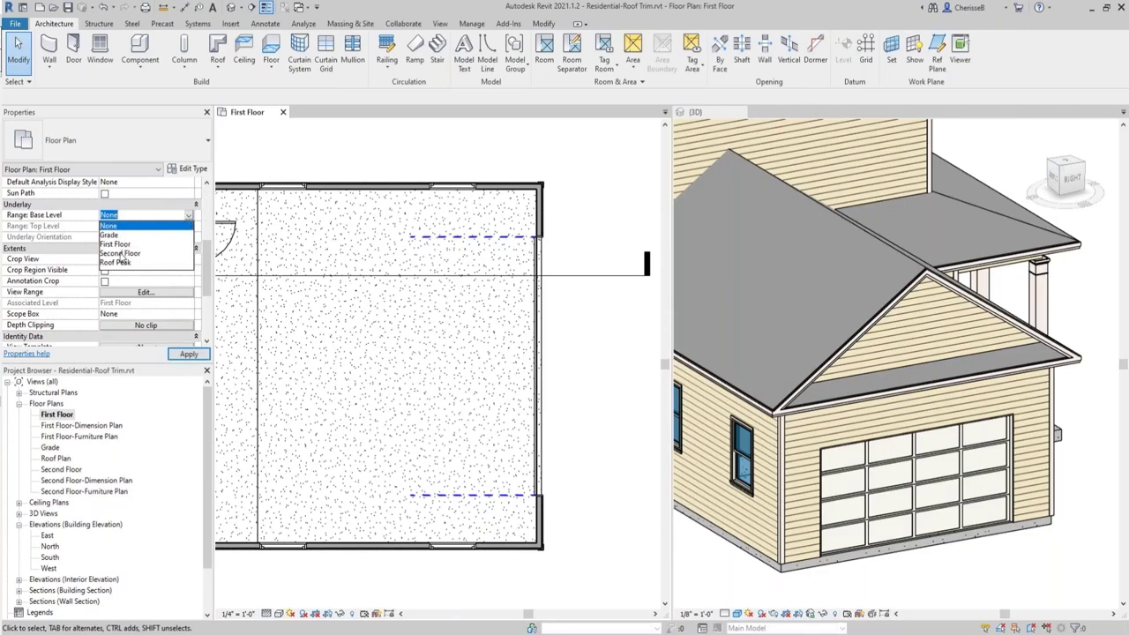
left_click(121, 254)
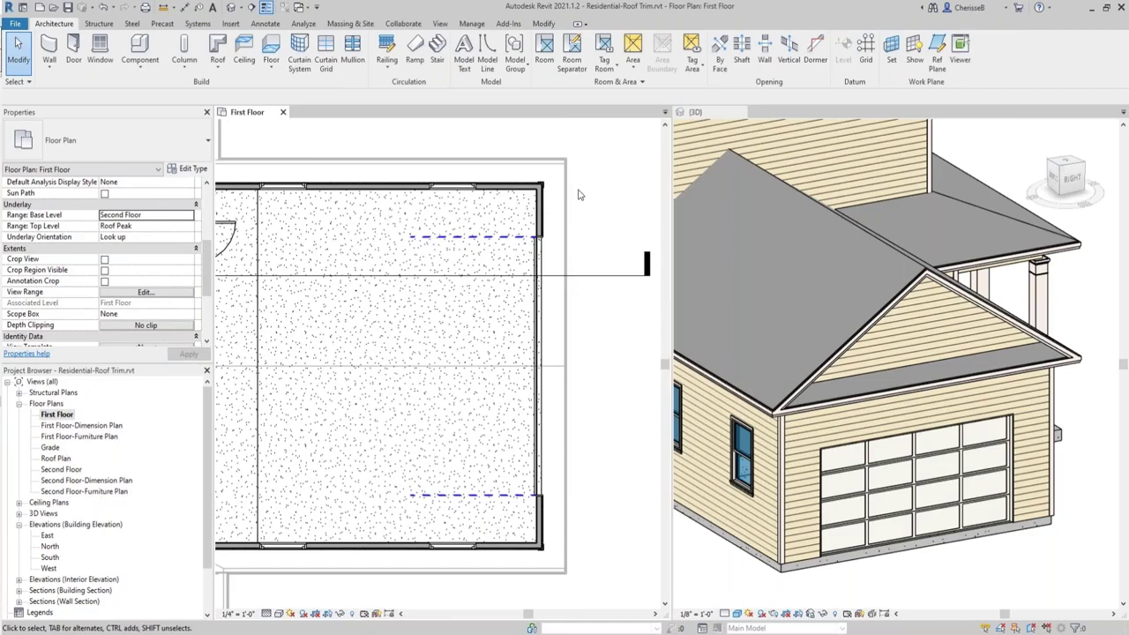
Start a Porous Vinyl Soffit roof soffit at the garage front in the First Floor plan, with its level set to Second Floor.
scroll(579, 201, "up", 3)
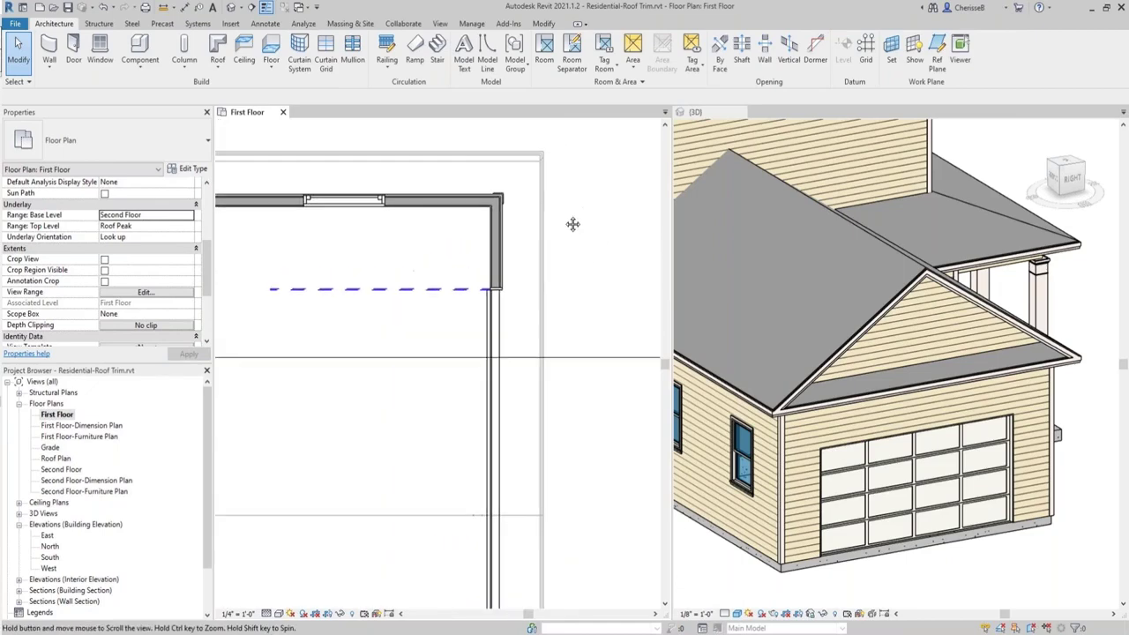
left_click(217, 55)
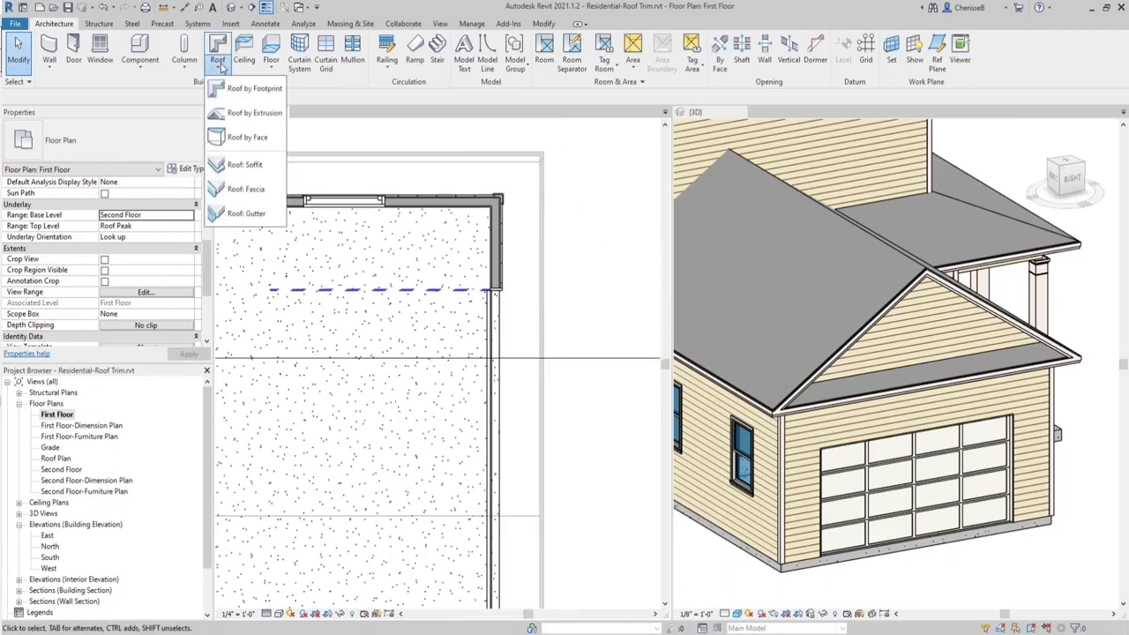
left_click(242, 164)
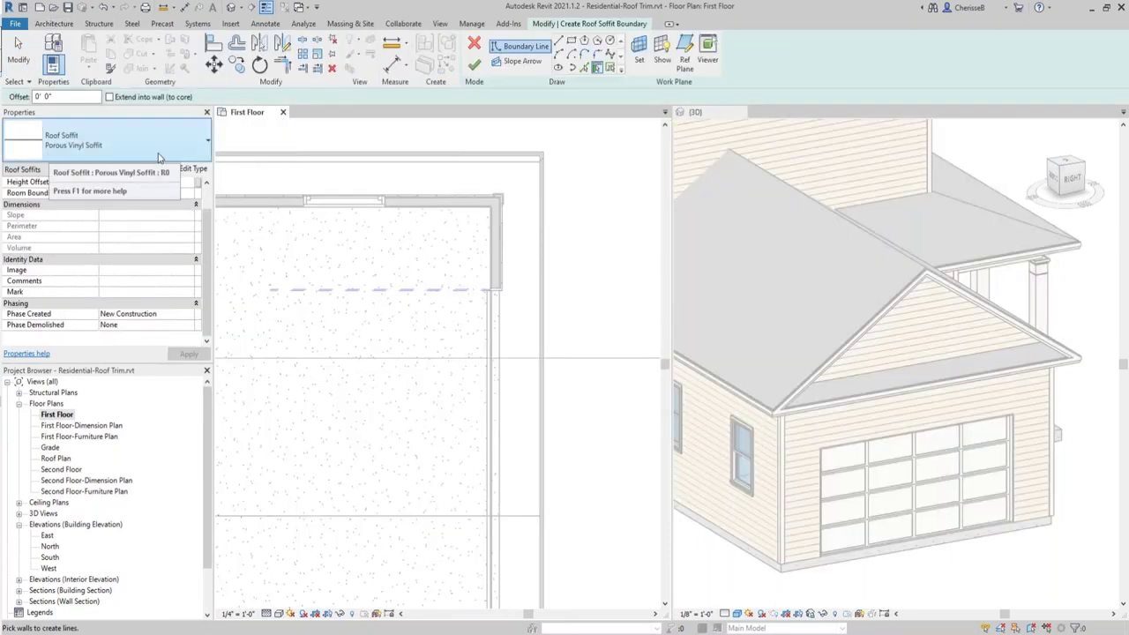
scroll(190, 201, "up", 1)
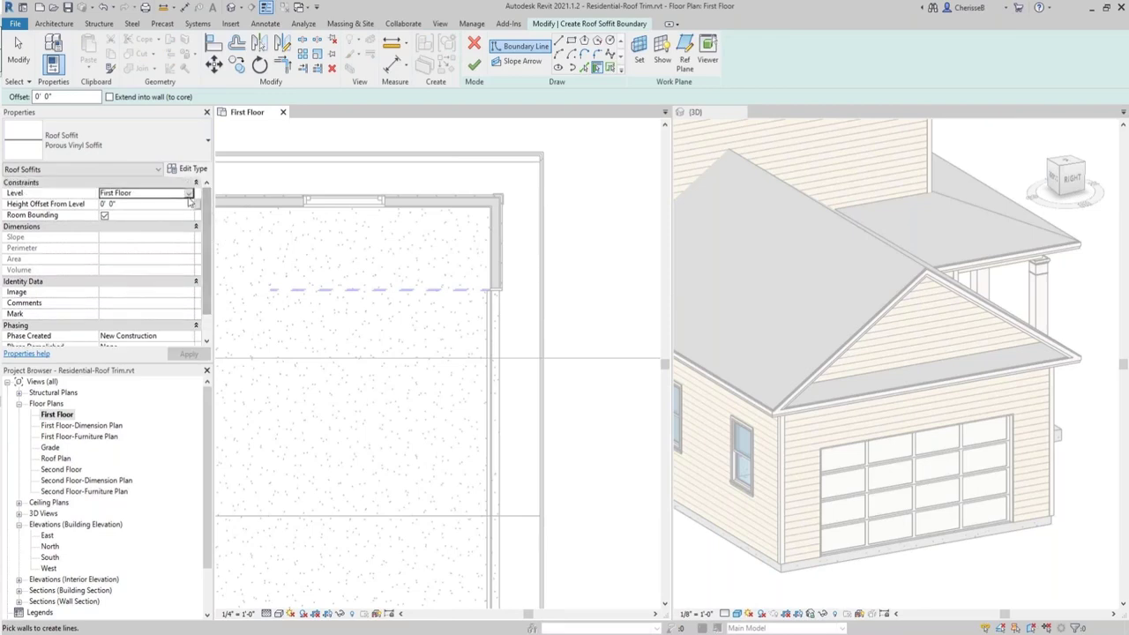
left_click(189, 194)
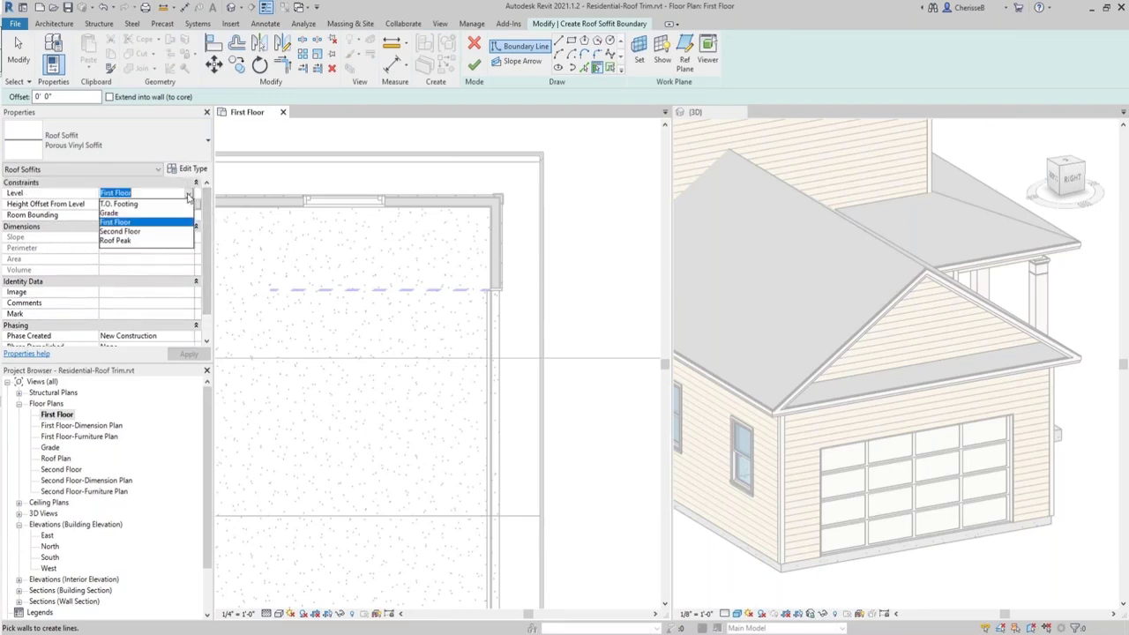
left_click(138, 233)
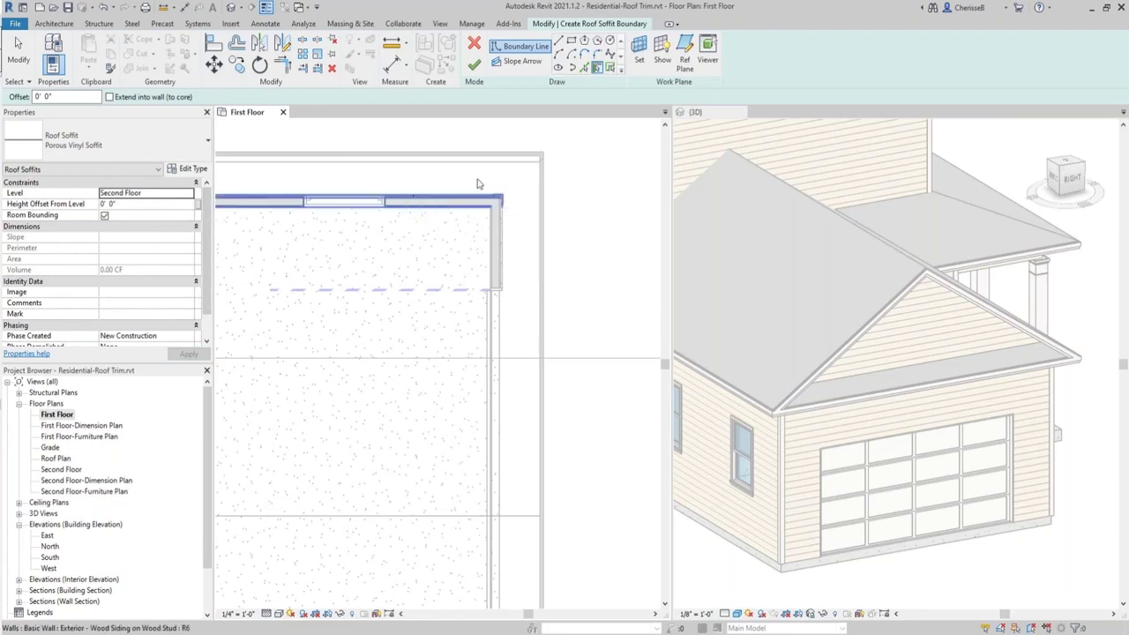
Sketch a rectangular soffit boundary about 1' 6" by 11' 10" from the garage roof's ridge line along the front wall to the roof edge.
left_click(570, 41)
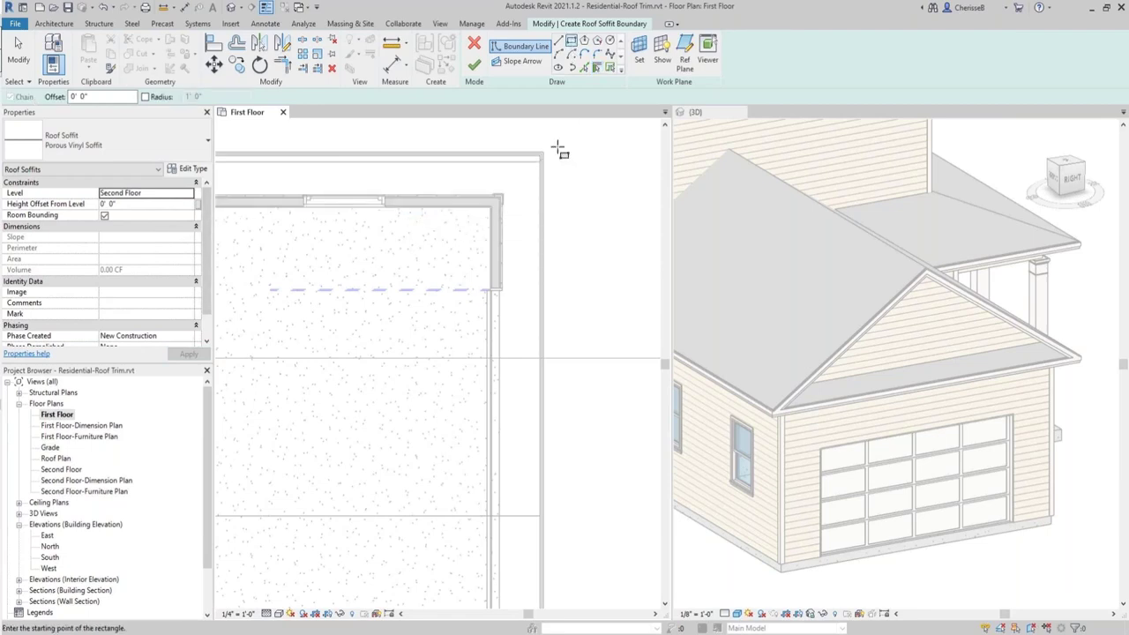
left_click(499, 516)
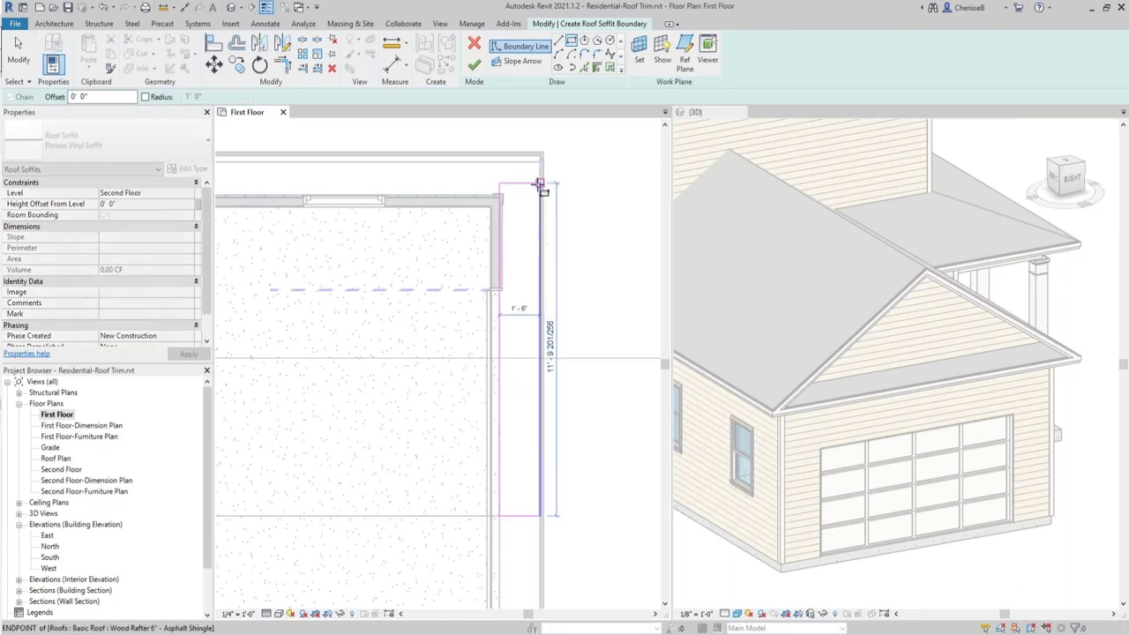
left_click(539, 184)
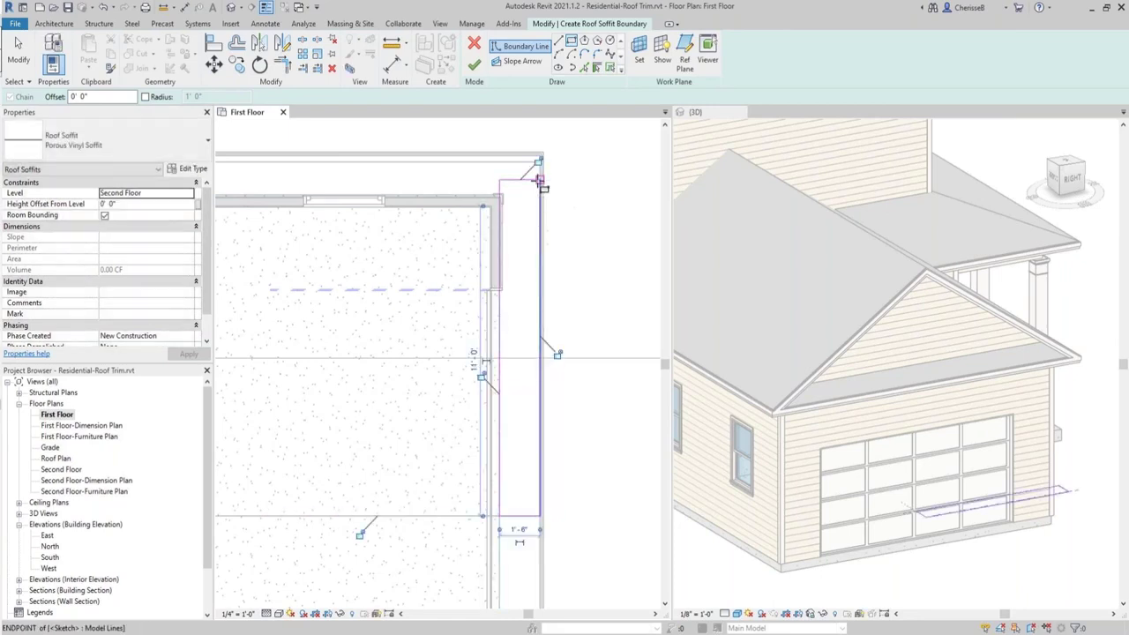
scroll(539, 183, "up", 3)
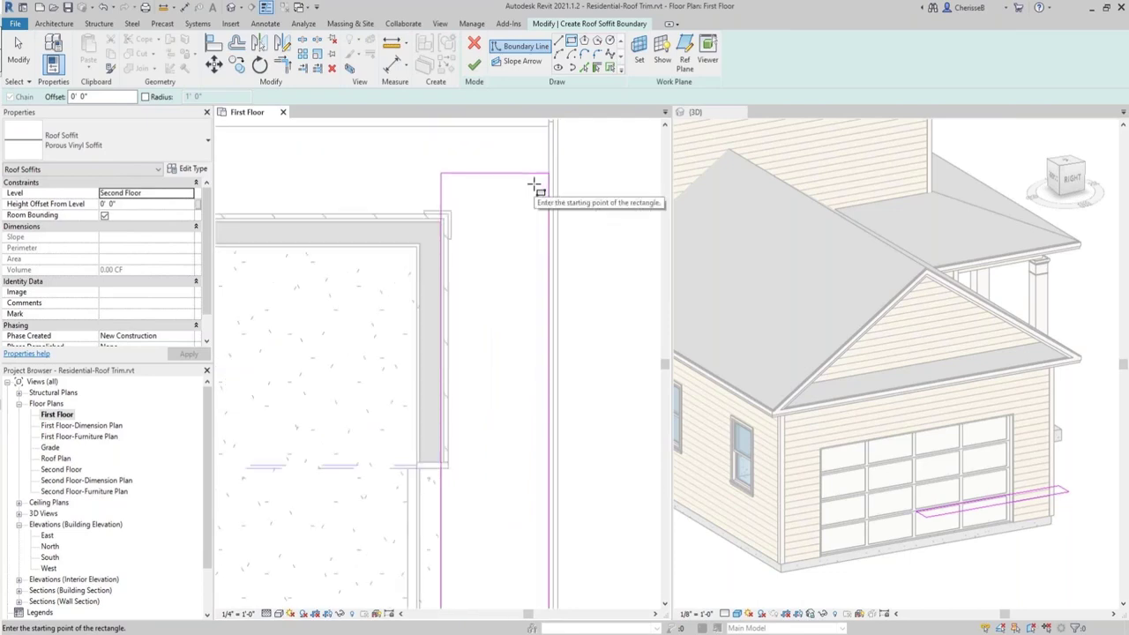
key("Escape")
key("Escape")
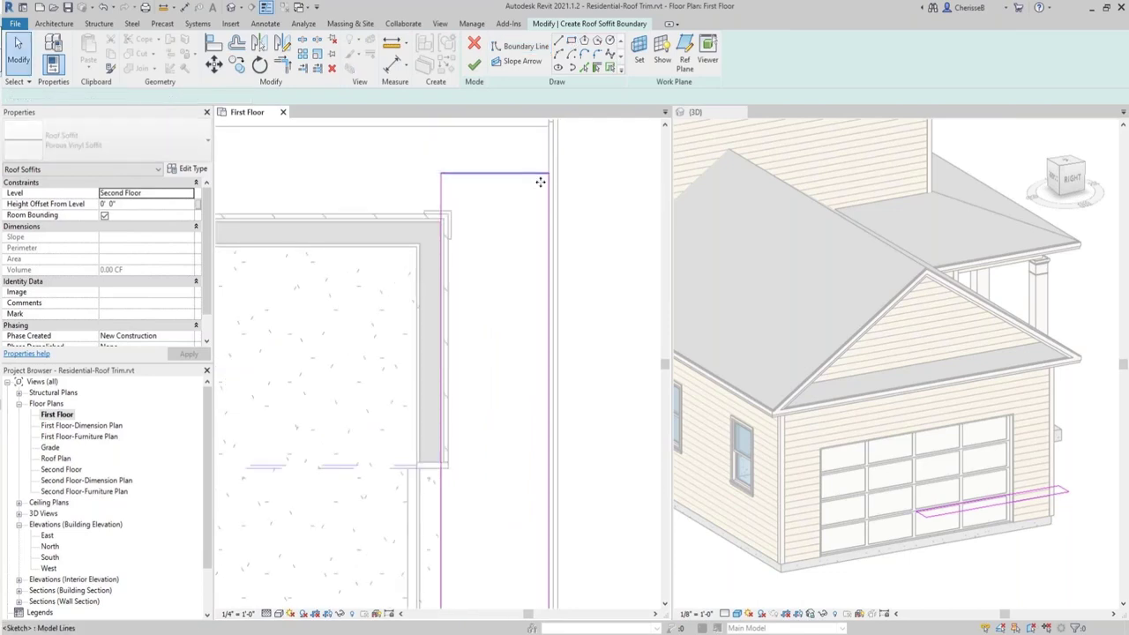
Set the soffit's short end line 5 1/32" from the outer face of the garage side wall.
left_click(549, 187)
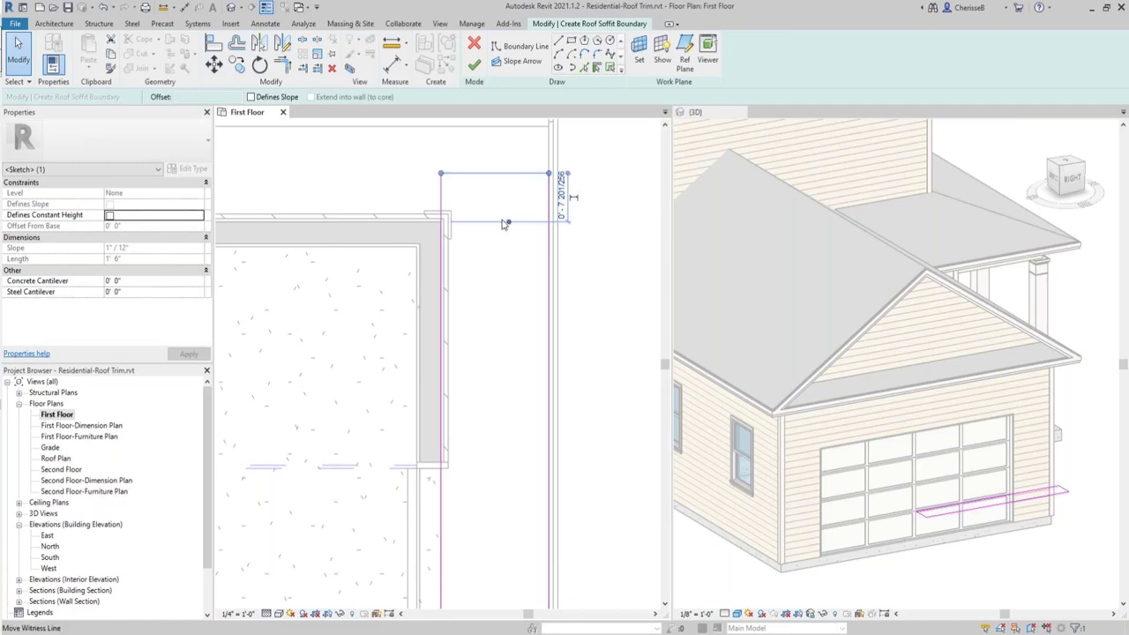
left_click_drag(508, 223, 391, 216)
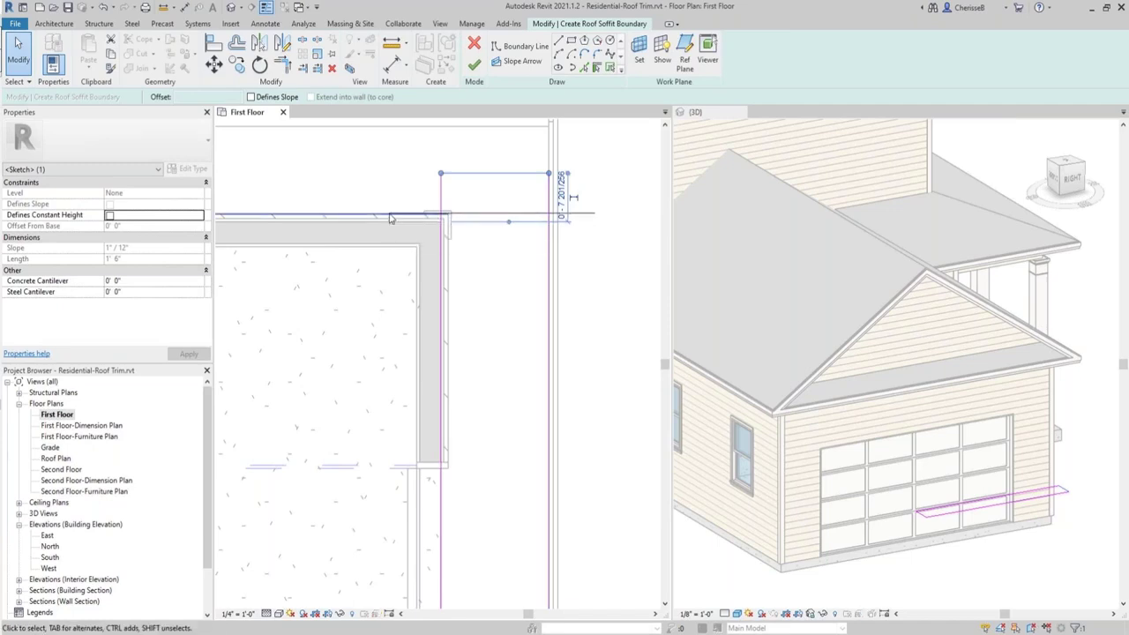
left_click(562, 194)
type("5")
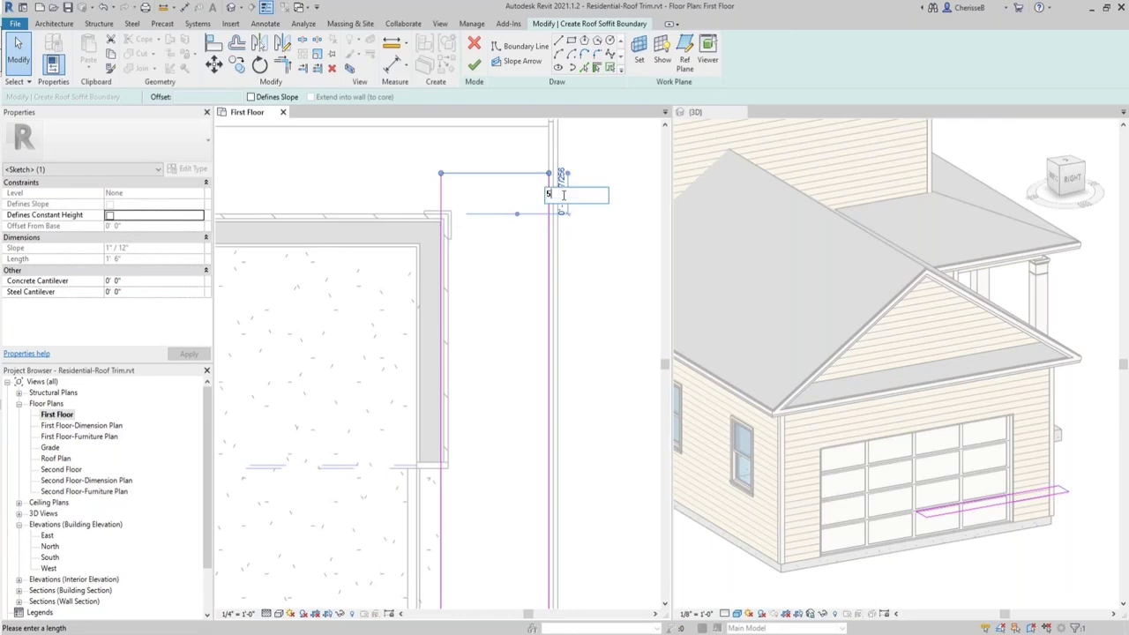
type(" 1/32")
key("Return")
key("Escape")
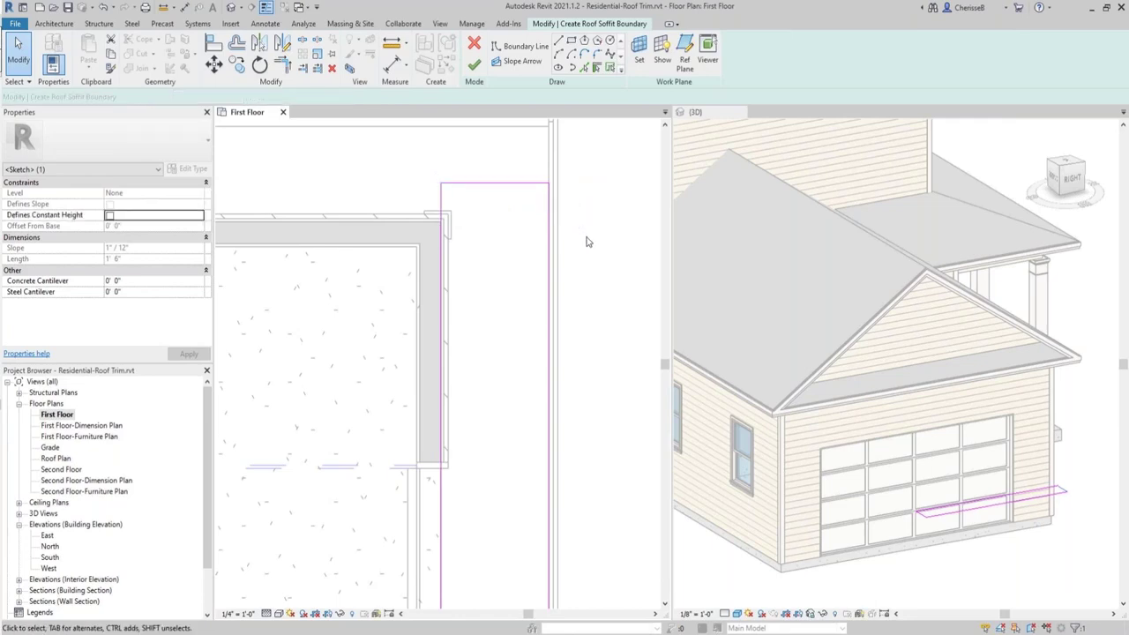
Give the soffit's outer end line a constant height on level Second Floor with an offset from base of -2' 0 1/4".
left_click(499, 184)
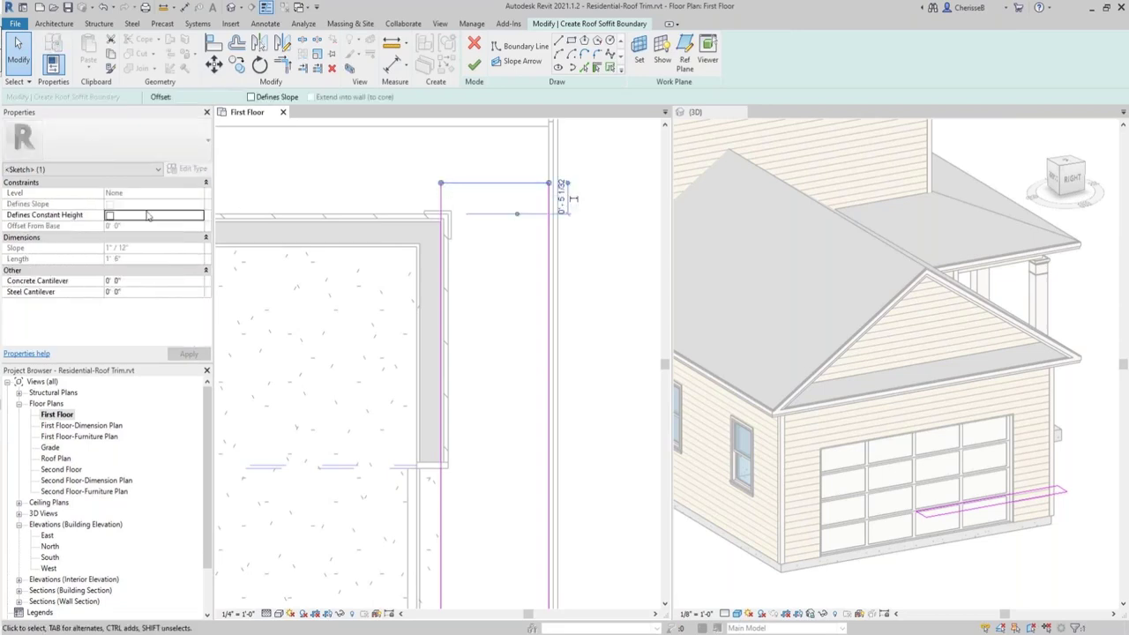
left_click(110, 215)
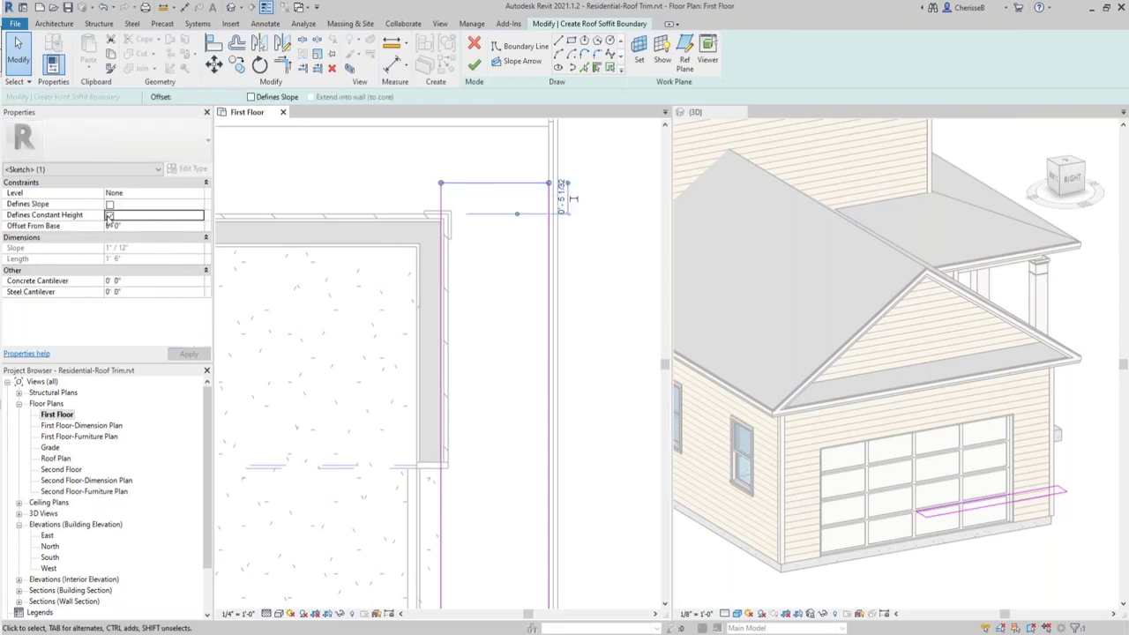
left_click(199, 193)
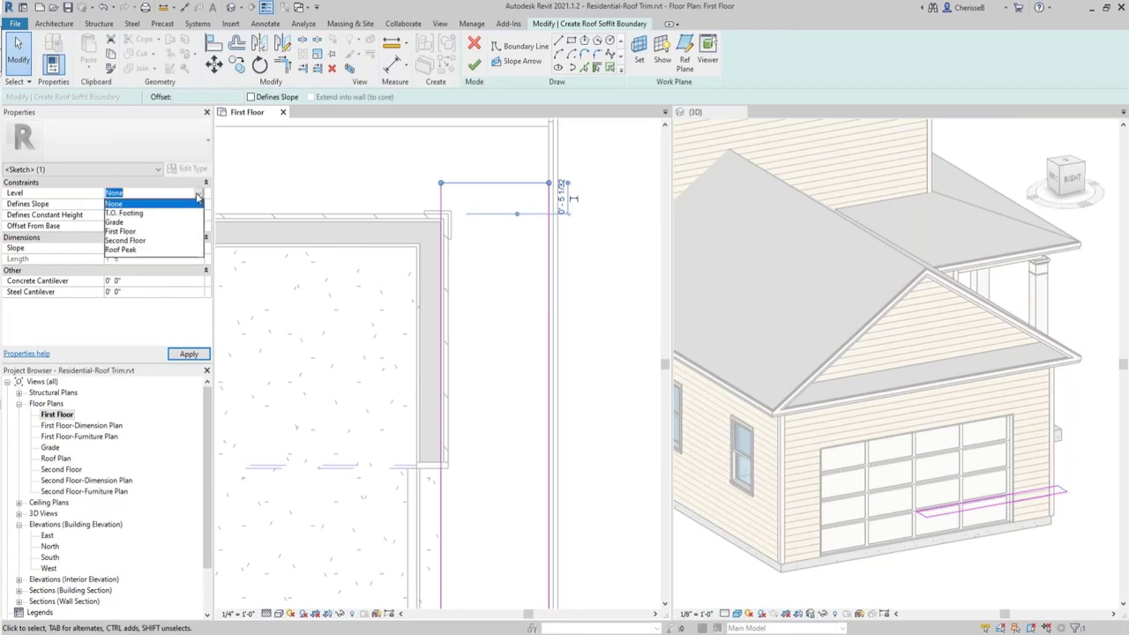
left_click(124, 240)
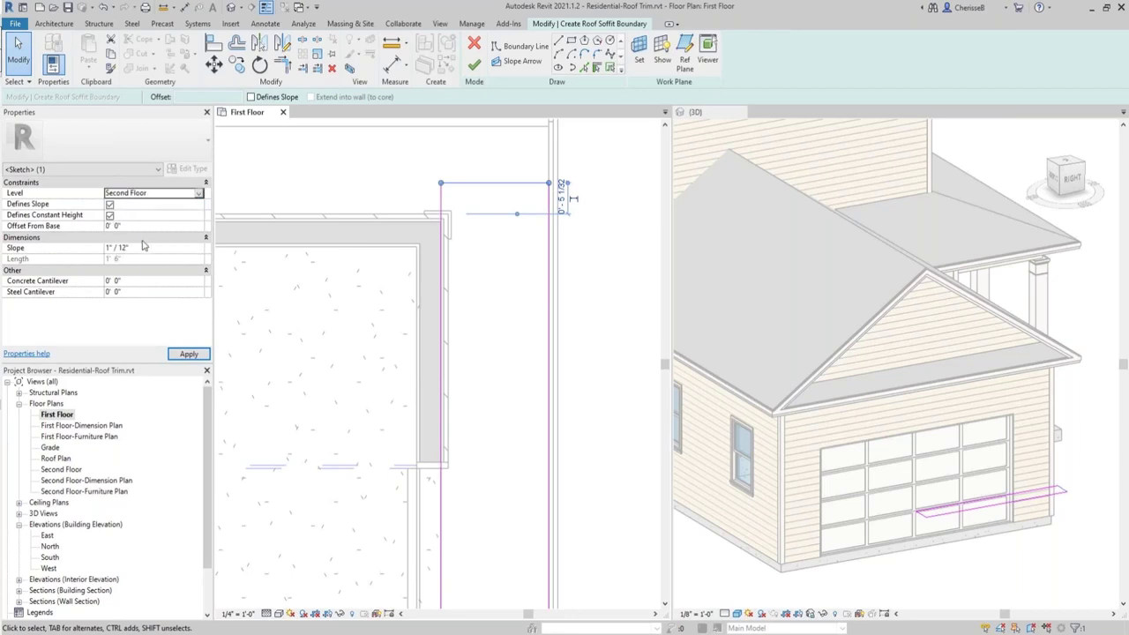
left_click(129, 228)
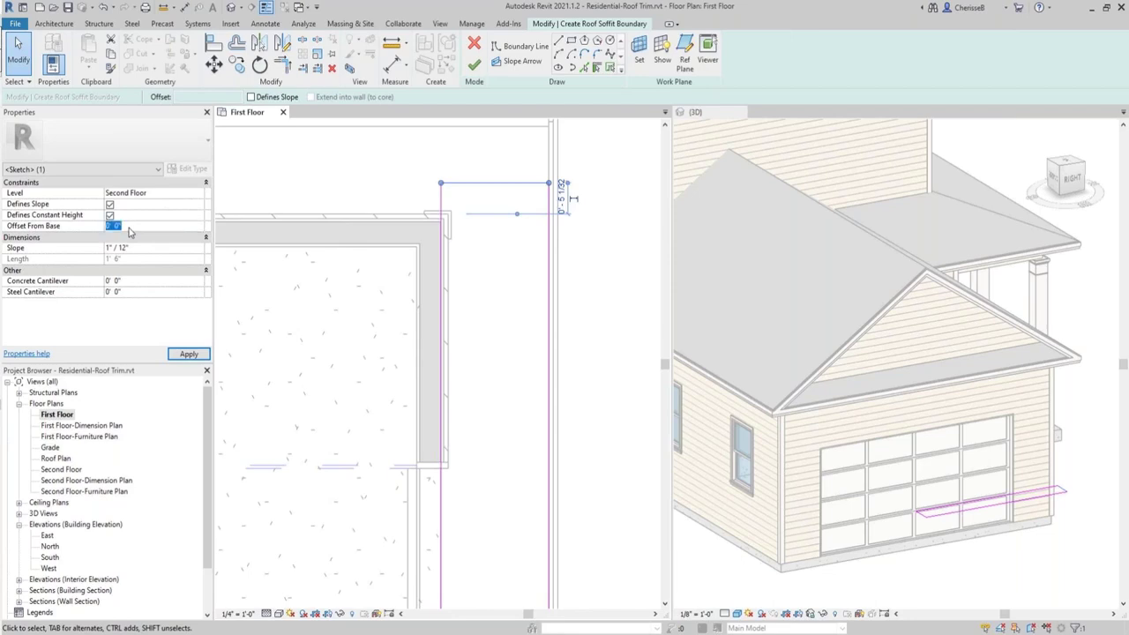
type("-2' 0 1/4")
Set the end line's slope to 8" / 12" and finish the soffit boundary.
left_click(106, 249)
double_click(107, 247)
type("8")
key("Return")
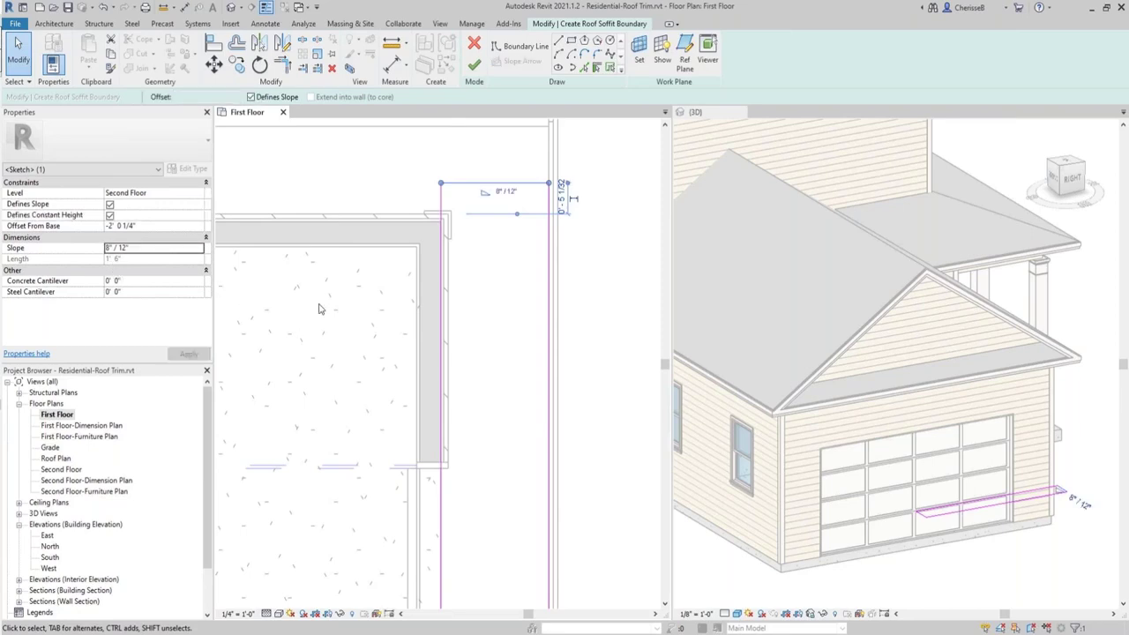
left_click(474, 68)
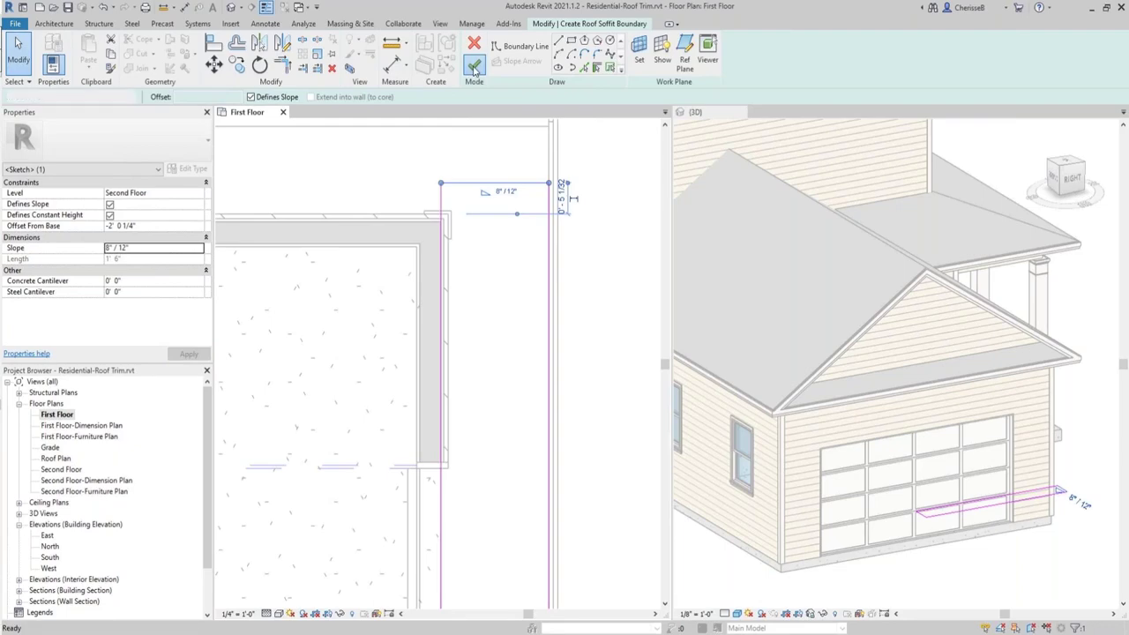
left_click(986, 551)
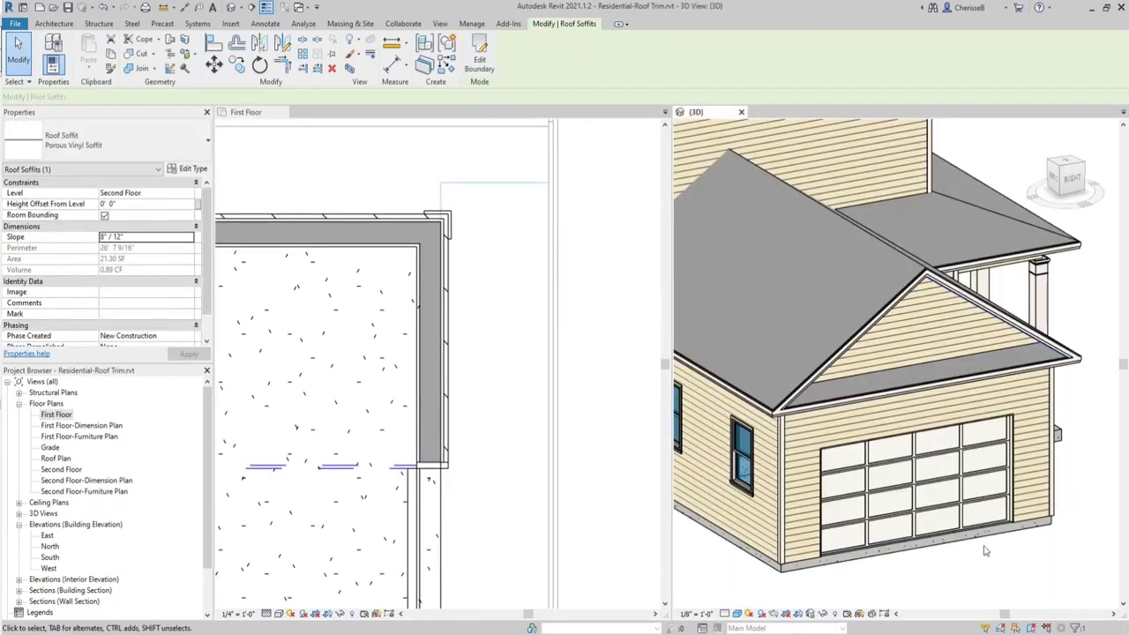
scroll(904, 327, "up", 5)
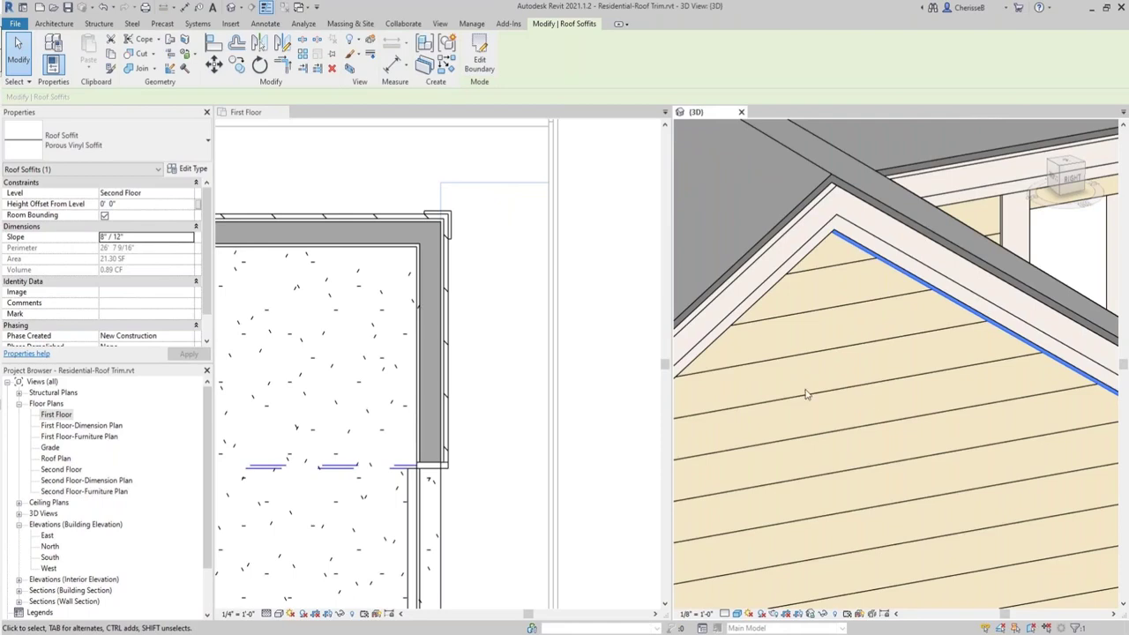
Mirror a copy of the garage soffit across an axis drawn along the garage roof's ridge line in the First Floor plan.
left_click(248, 113)
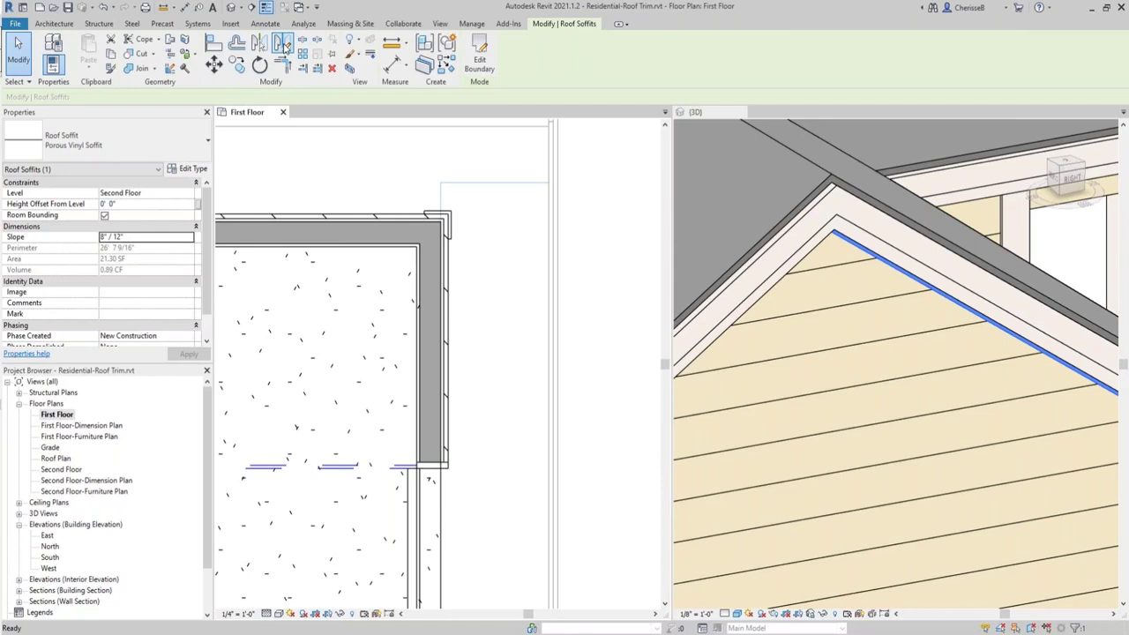
left_click(282, 43)
scroll(433, 479, "down", 3)
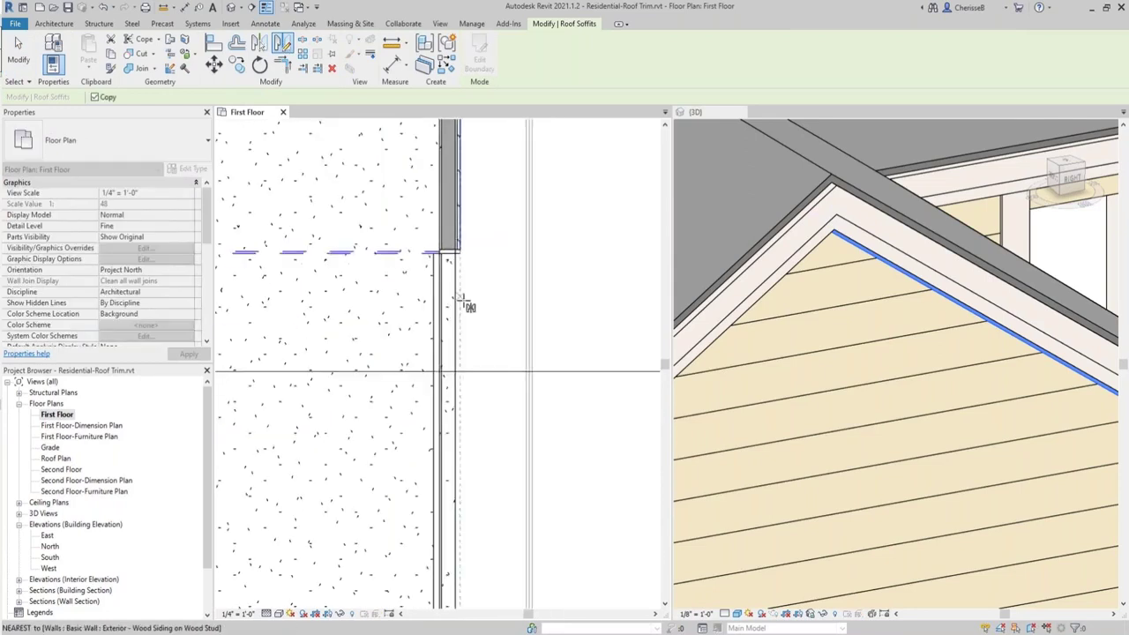
scroll(465, 304, "down", 4)
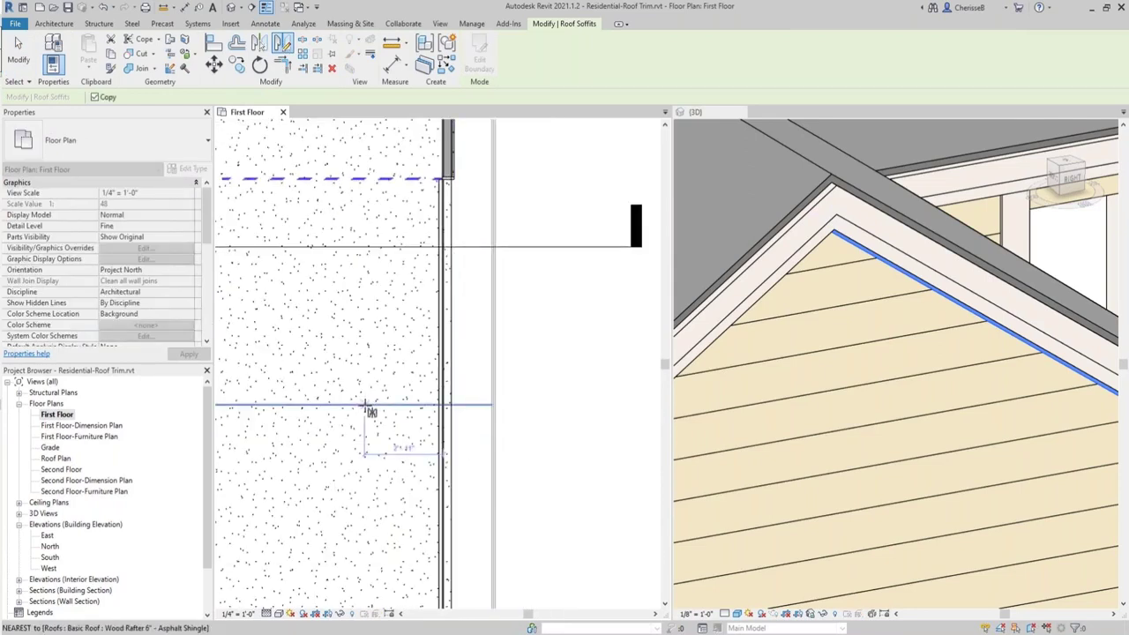
left_click(368, 407)
left_click(540, 406)
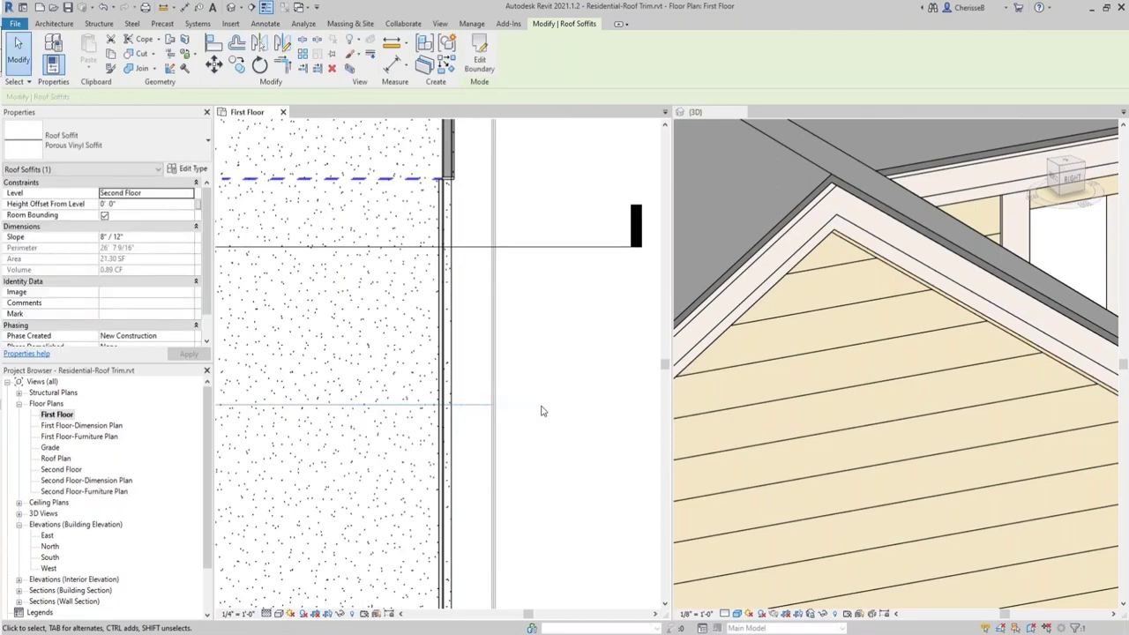
key("Escape")
Examine the paired soffits under the garage gable in plan and from the right side in 3D.
scroll(540, 409, "down", 4)
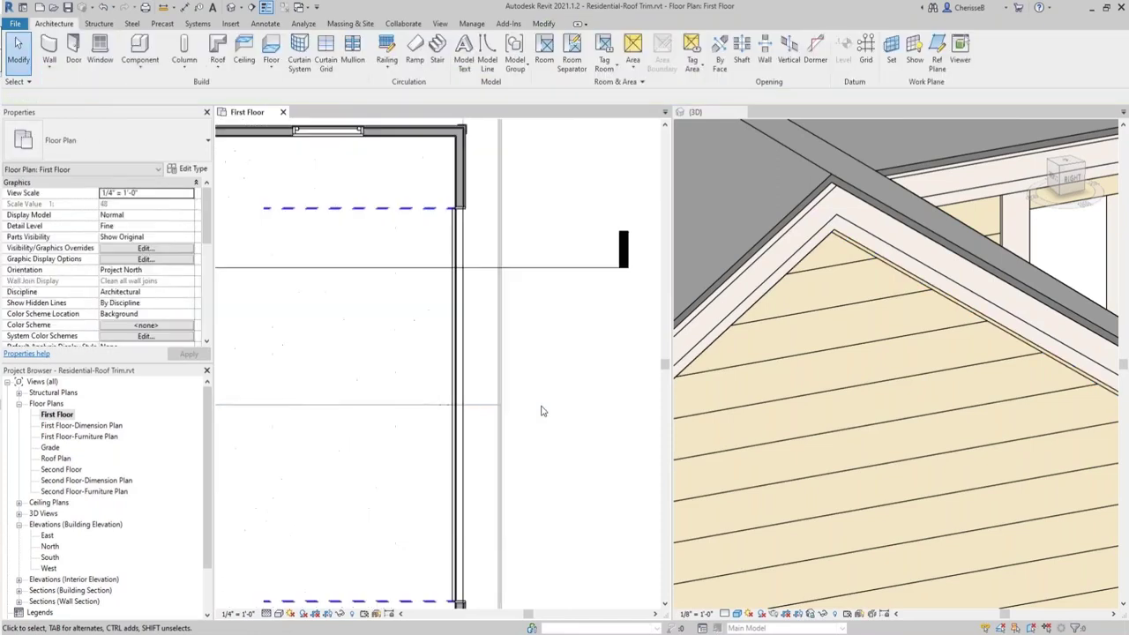
middle_click_drag(549, 456, 568, 391)
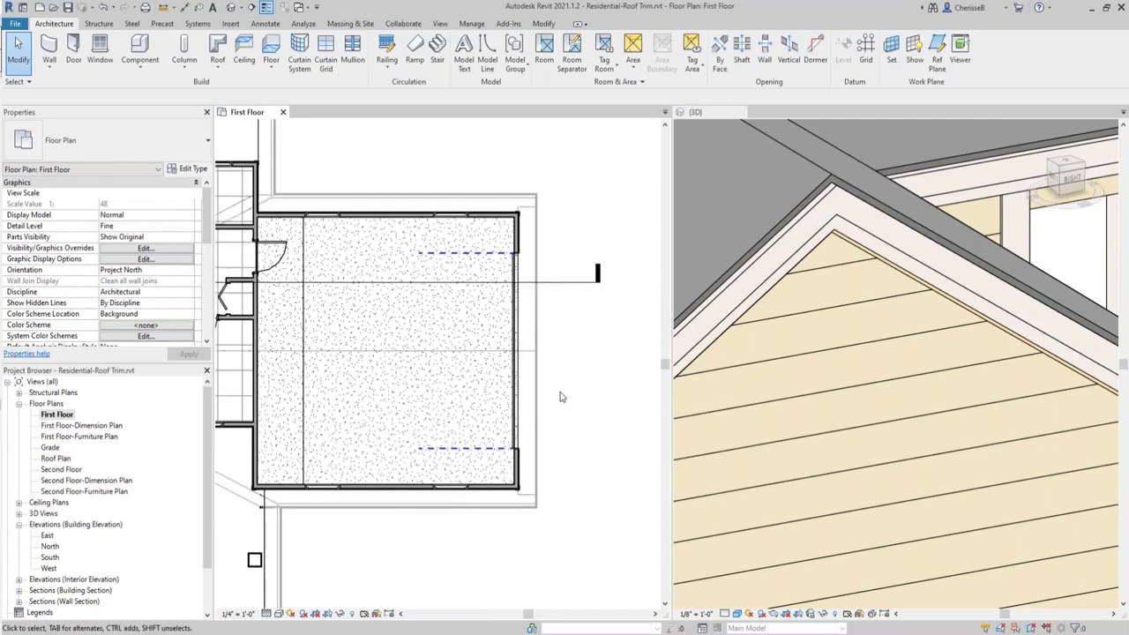
left_click(1070, 181)
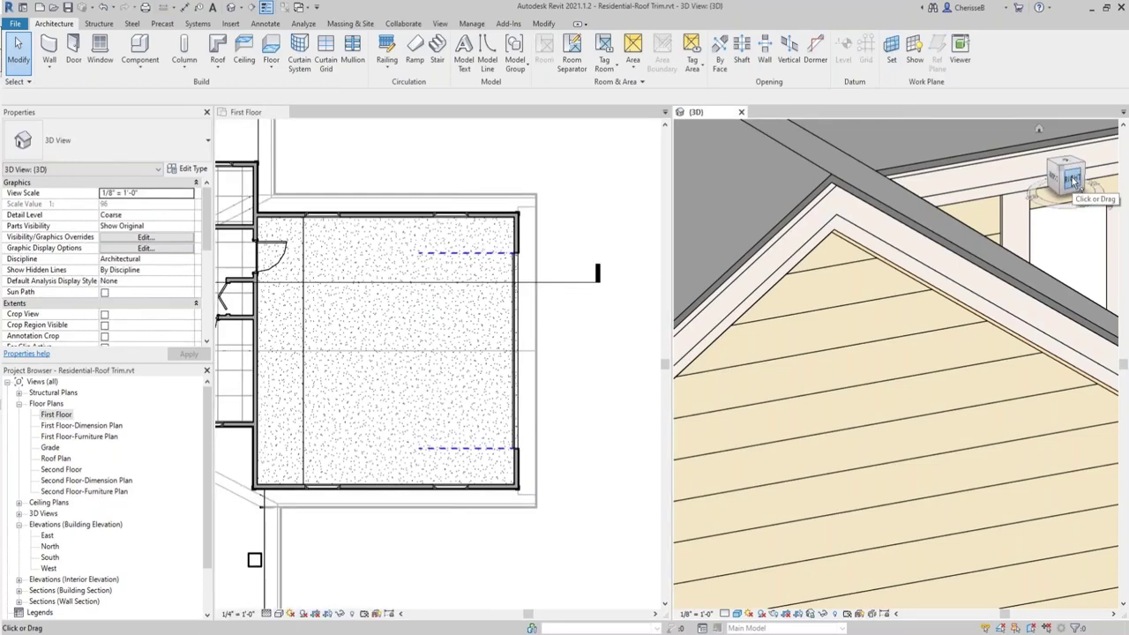
left_click(1072, 181)
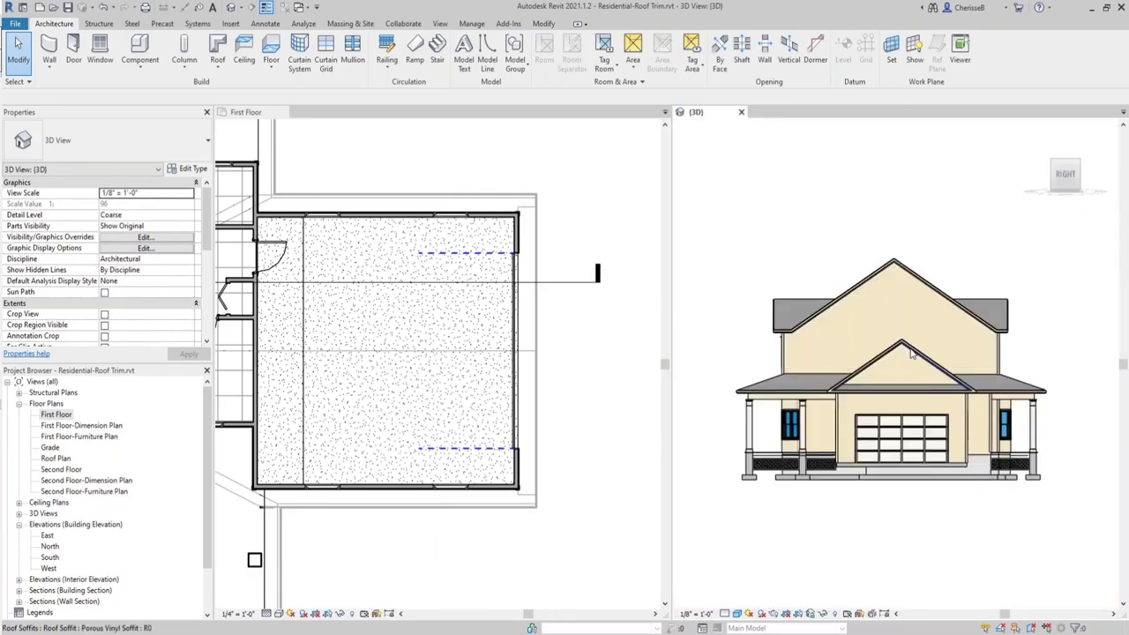
scroll(913, 353, "up", 10)
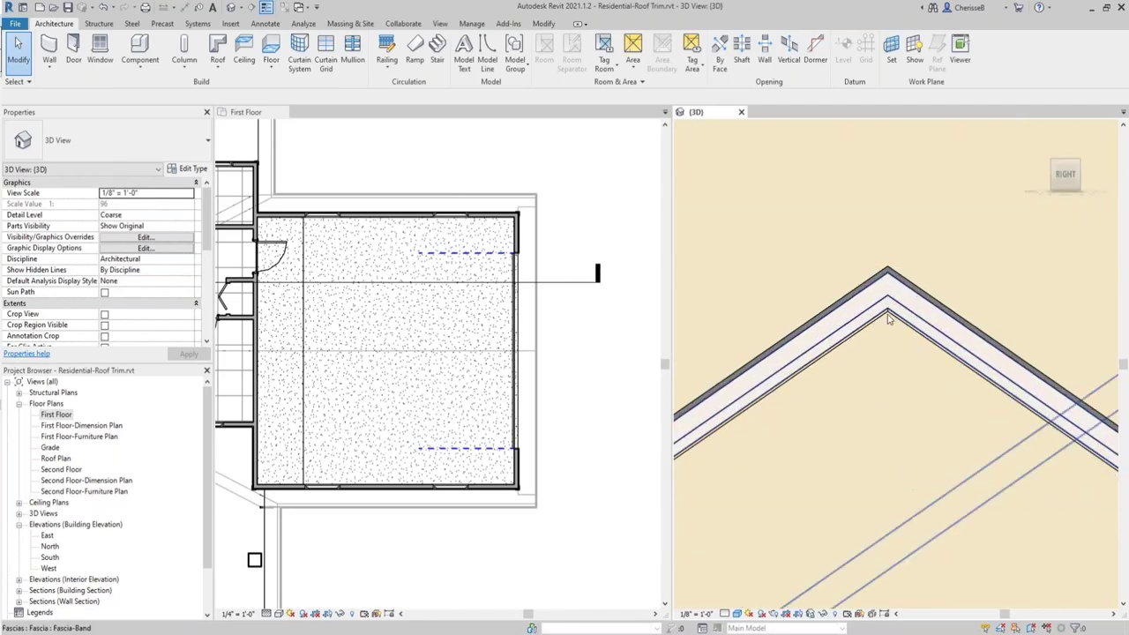
left_click(521, 569)
key("z")
key("a")
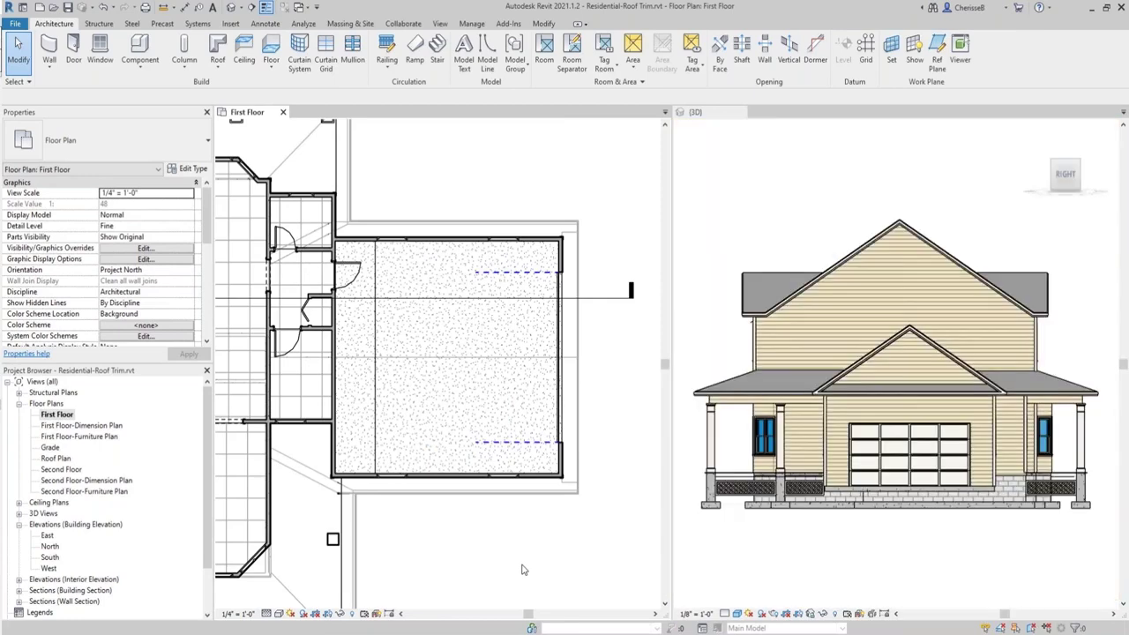
Start a roof soffit on level Second Floor for the gabled wing opposite the garage.
left_click(1054, 167)
left_click(1054, 166)
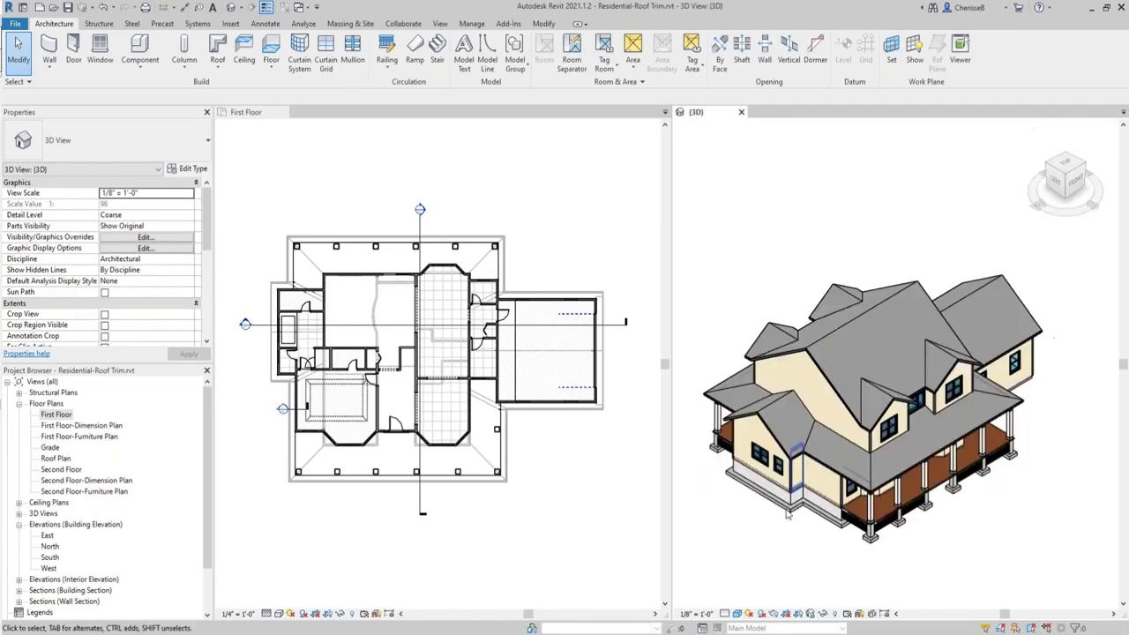
middle_click_drag(838, 414, 796, 422, "shift")
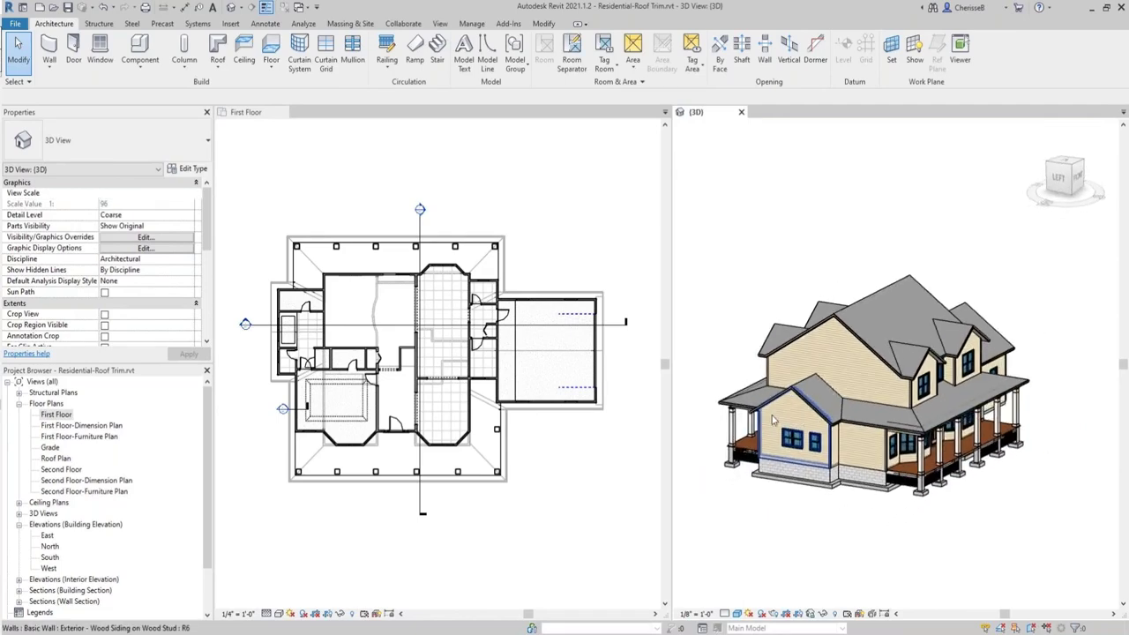
scroll(775, 420, "up", 6)
scroll(762, 438, "up", 3)
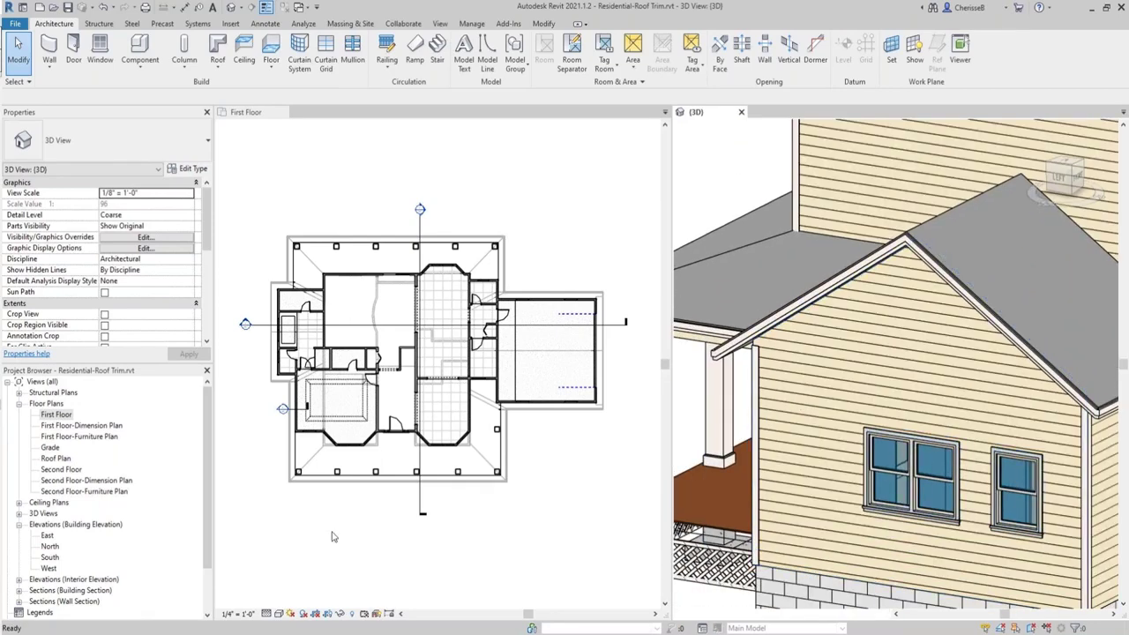
left_click(268, 302)
scroll(267, 303, "up", 5)
scroll(267, 303, "up", 2)
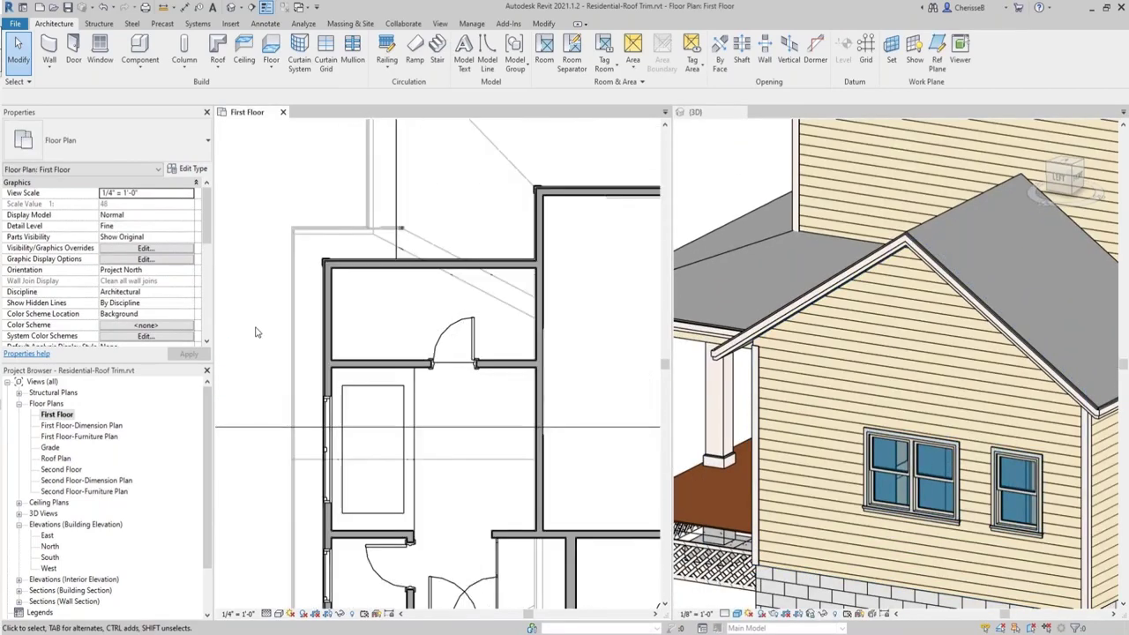
middle_click_drag(268, 303, 351, 374)
scroll(340, 345, "up", 2)
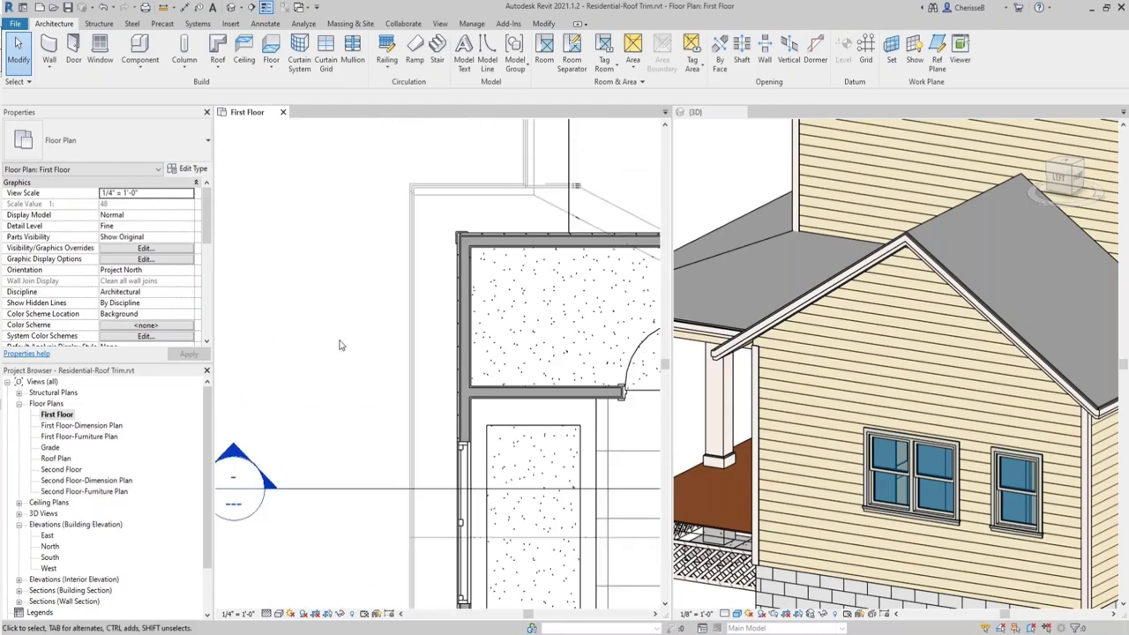
left_click(220, 68)
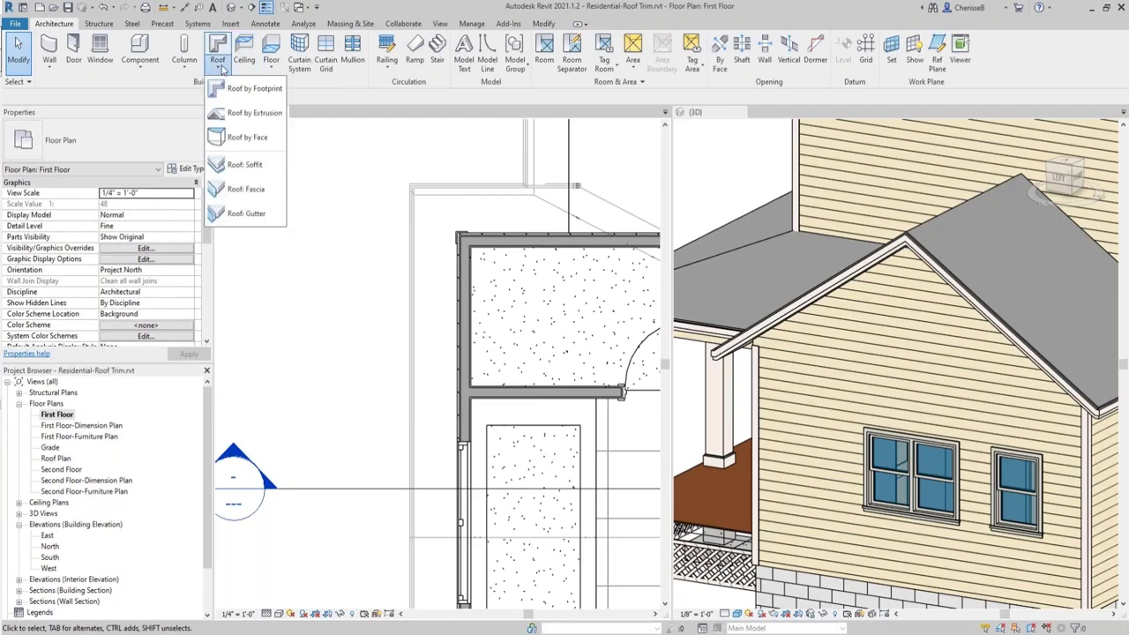
left_click(244, 165)
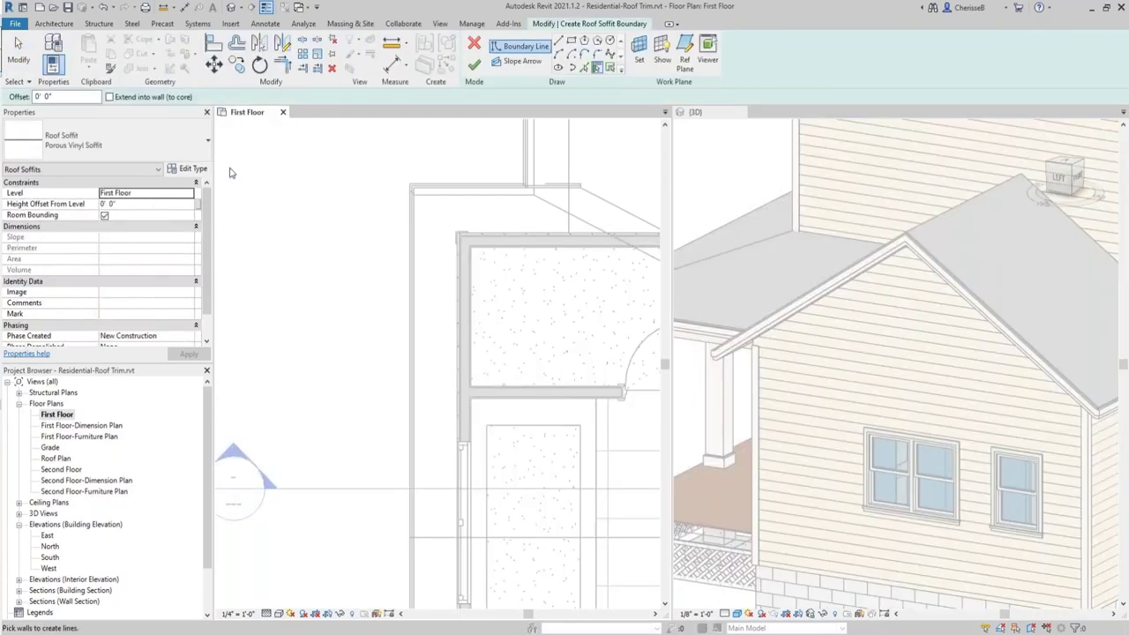
left_click(190, 195)
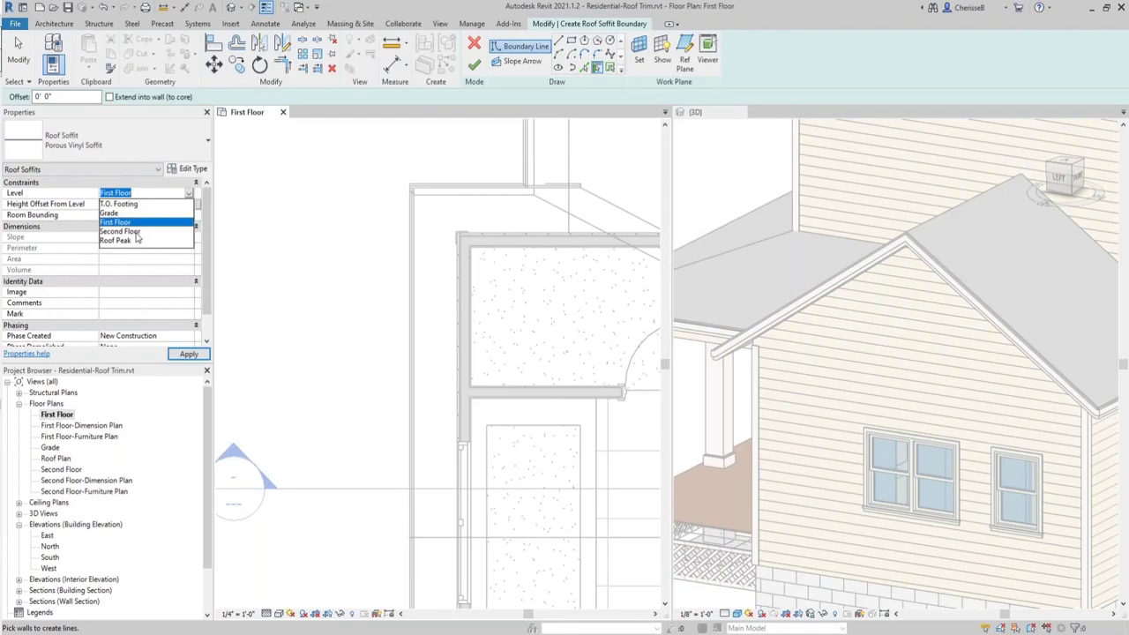
left_click(132, 231)
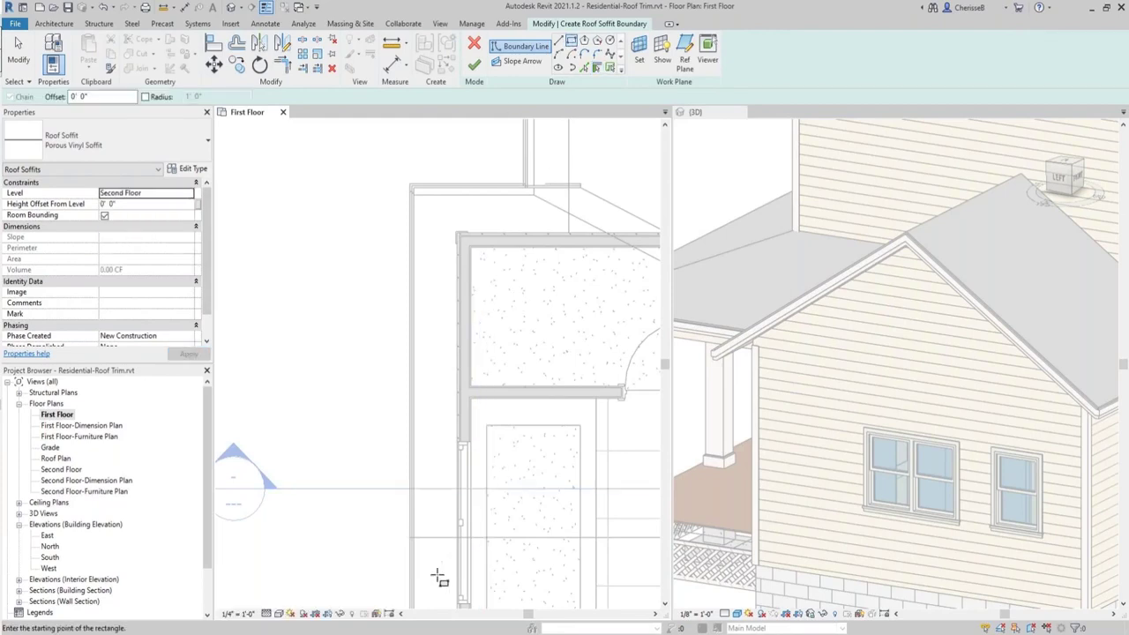
Sketch a rectangular soffit boundary about 1' 4 3/4" by 9' 5" along the gable wall's outer face, from the ridge line to the wall corner.
left_click(458, 536)
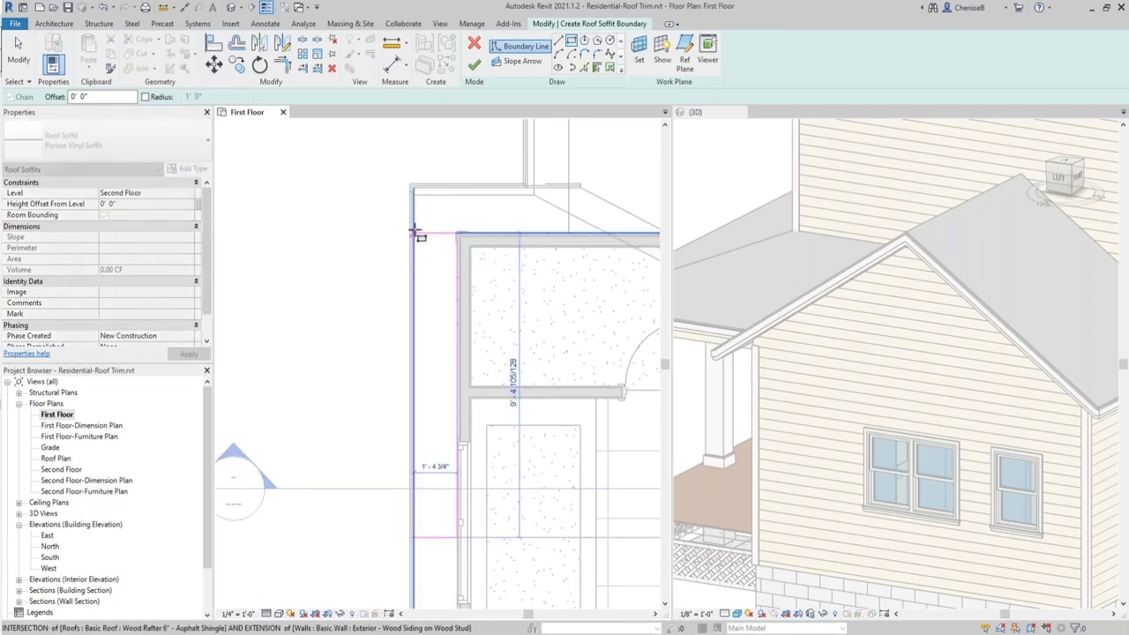
left_click(414, 234)
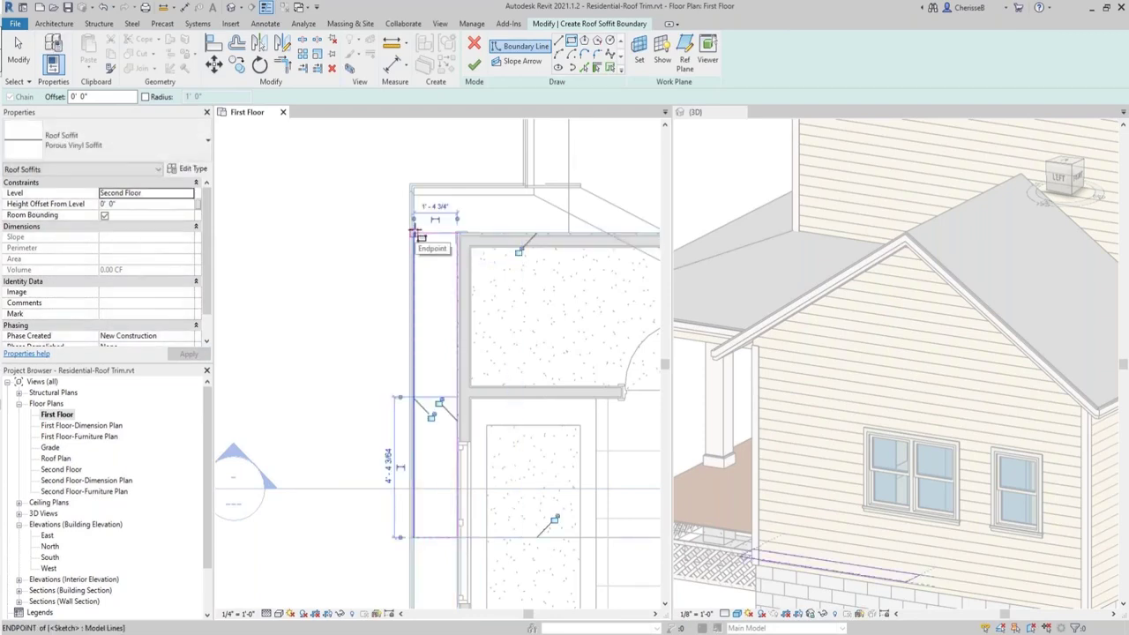
left_click(18, 59)
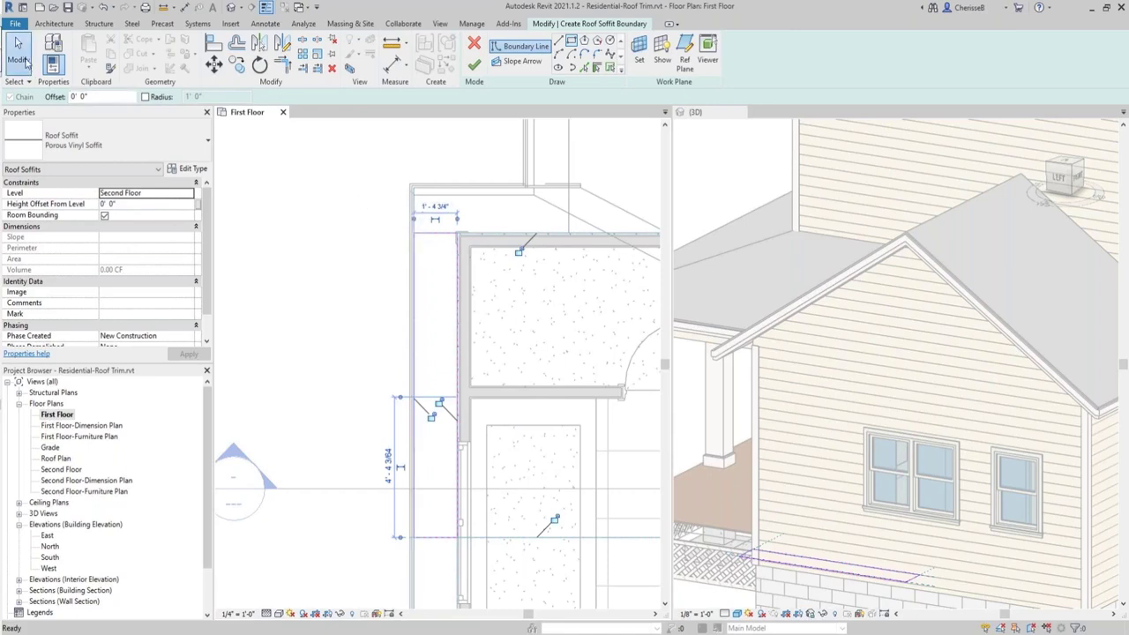
Give the boundary's end line at the wall corner a constant height offset of -2' 0 1/4" and an 8" / 12" slope, and finish the soffit.
left_click(441, 234)
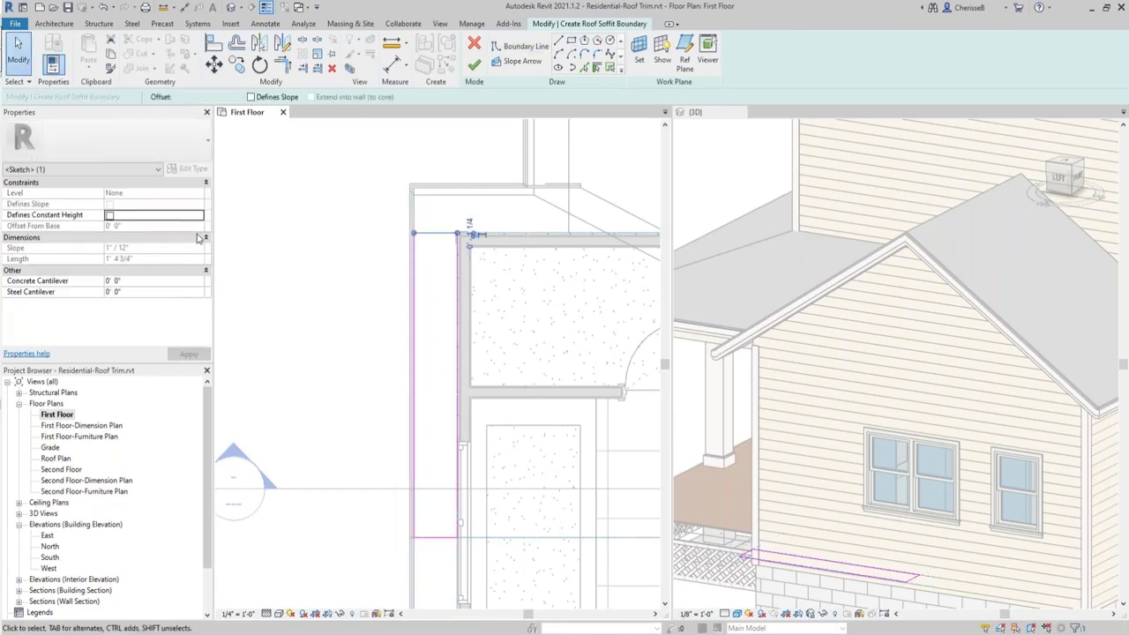
left_click(109, 215)
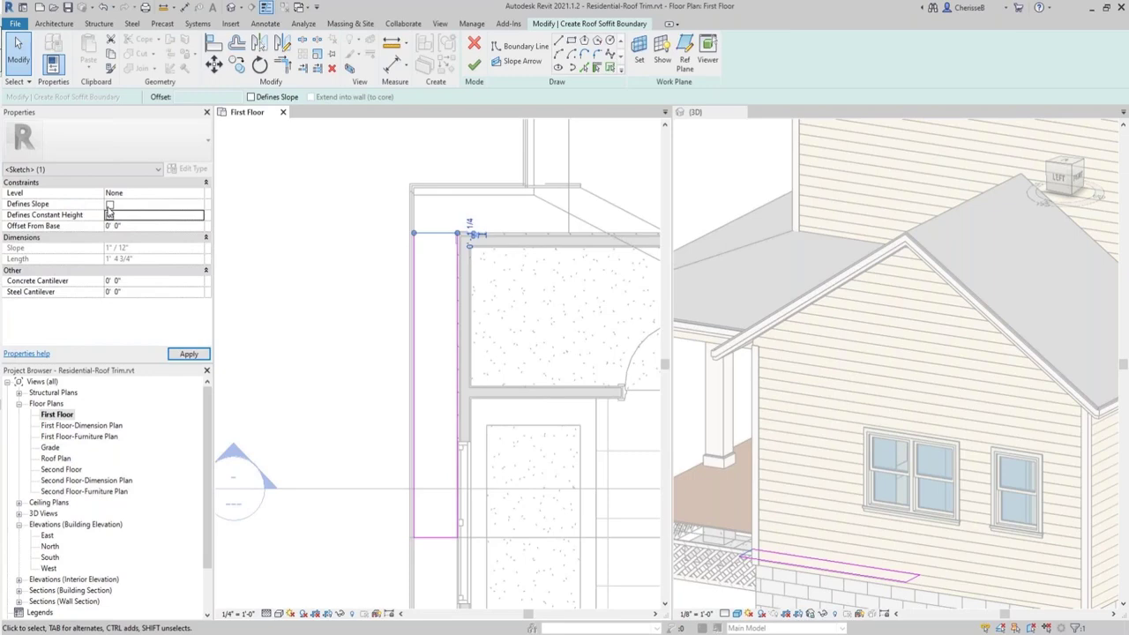
left_click(109, 204)
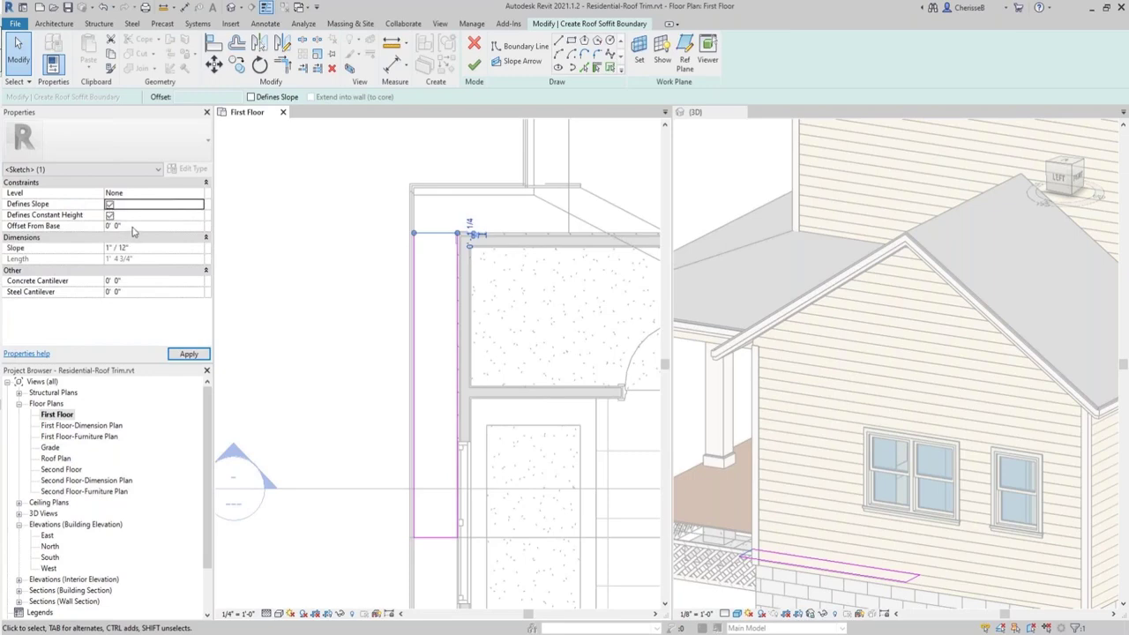
left_click(134, 229)
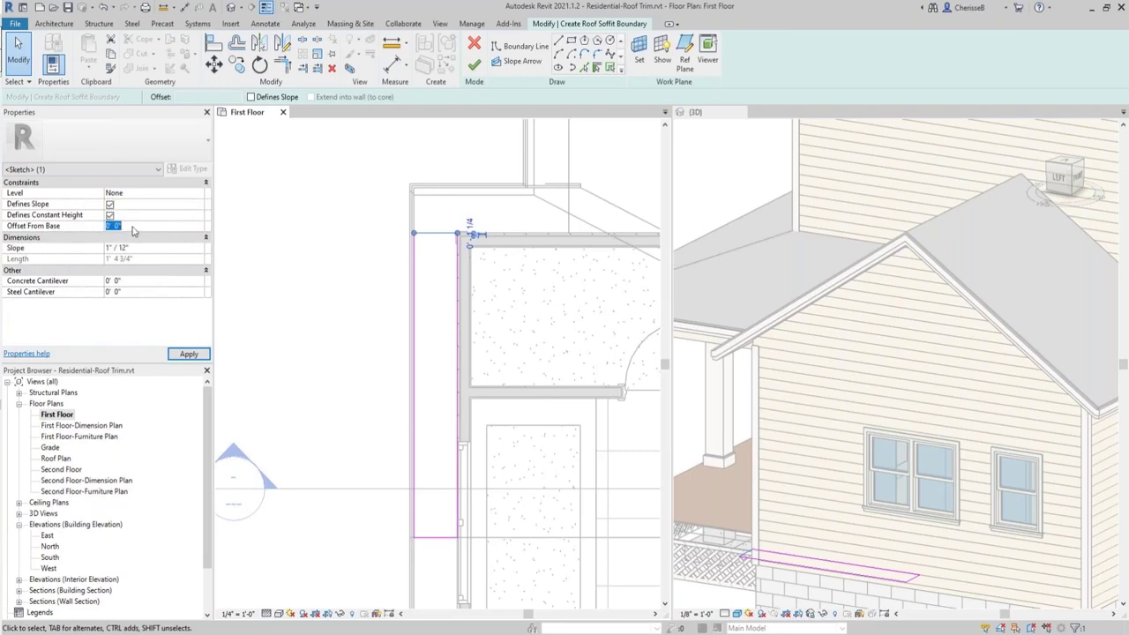
type("-2 0 1/4")
left_click(108, 250)
double_click(107, 247)
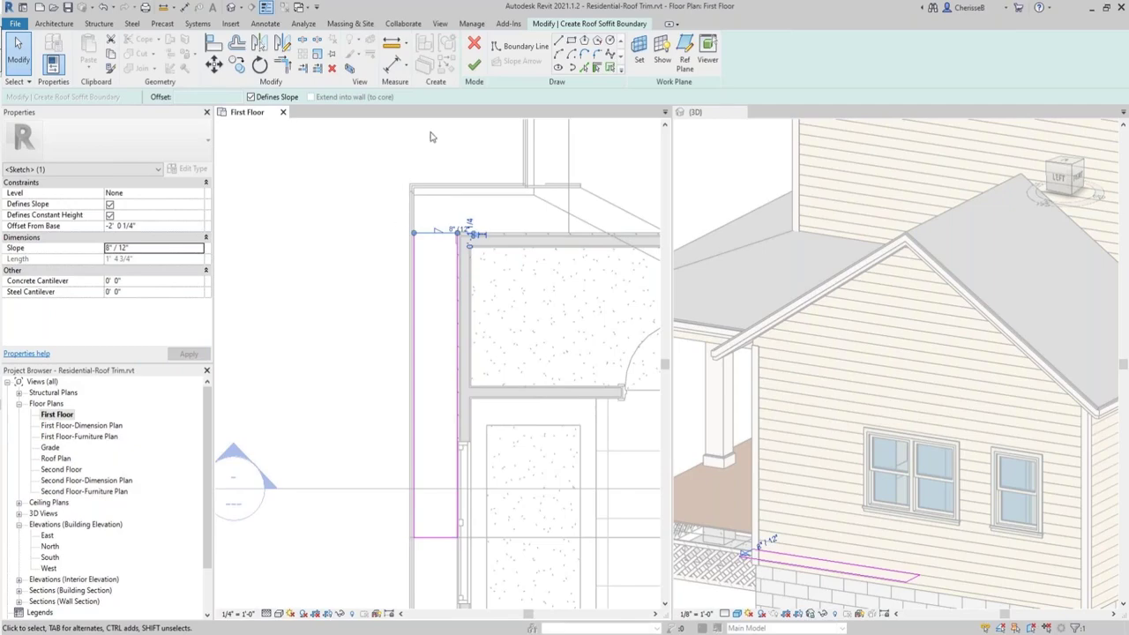
left_click(475, 65)
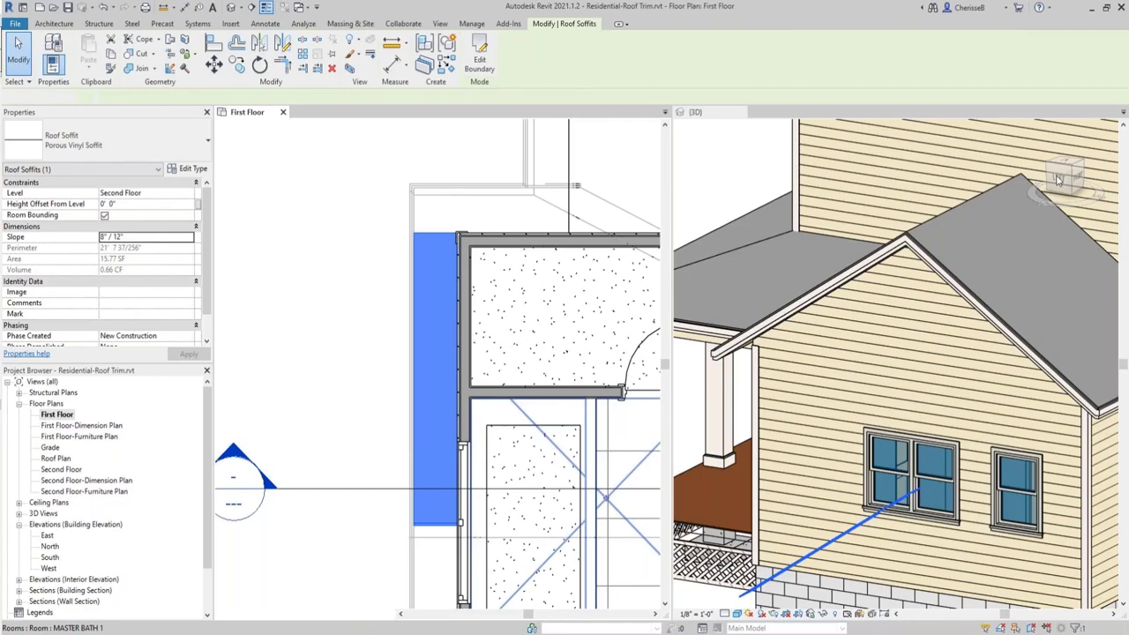
Move the new soffit up by its upper endpoint to the underside of the gable fascia's peak, working from the left side in 3D.
left_click(1058, 180)
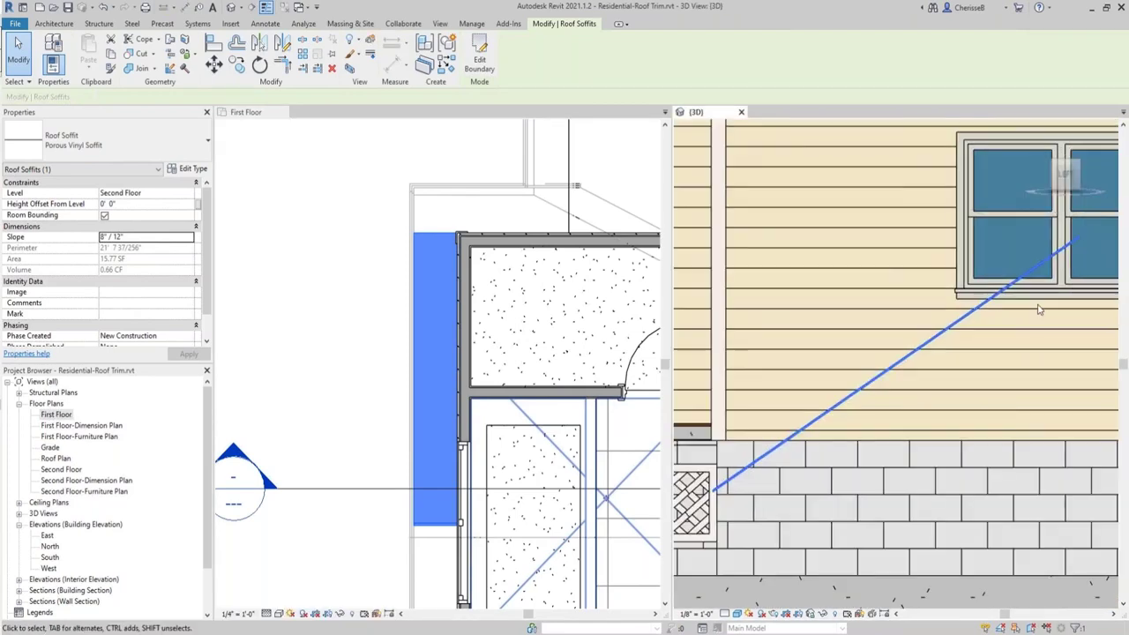
scroll(1039, 309, "down", 5)
middle_click_drag(1041, 327, 867, 436)
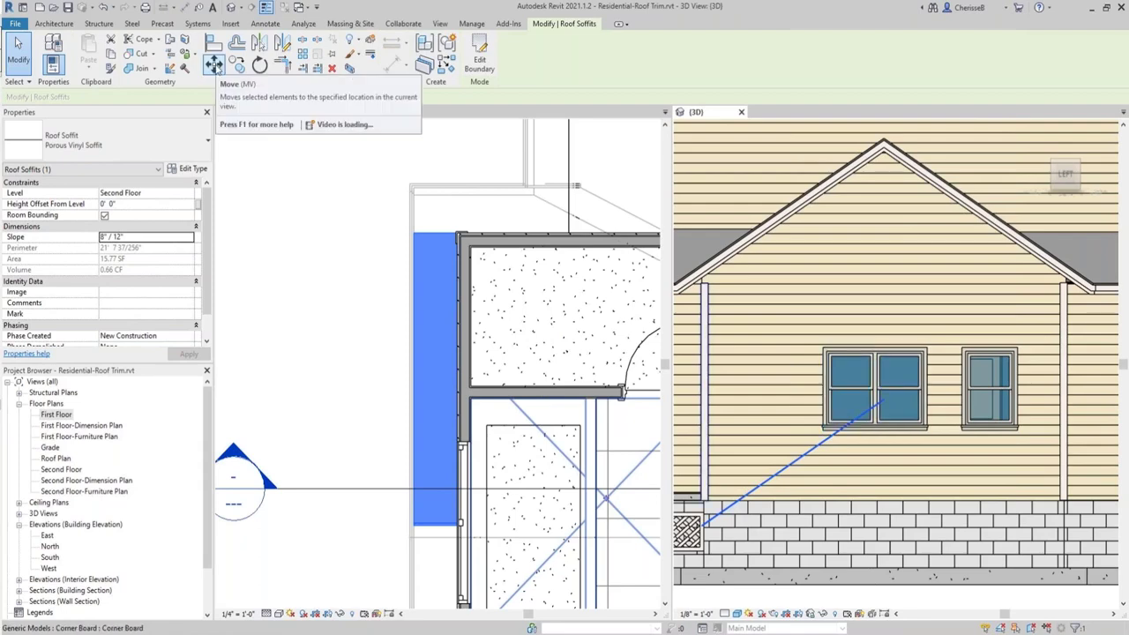
left_click(215, 64)
scroll(869, 389, "up", 4)
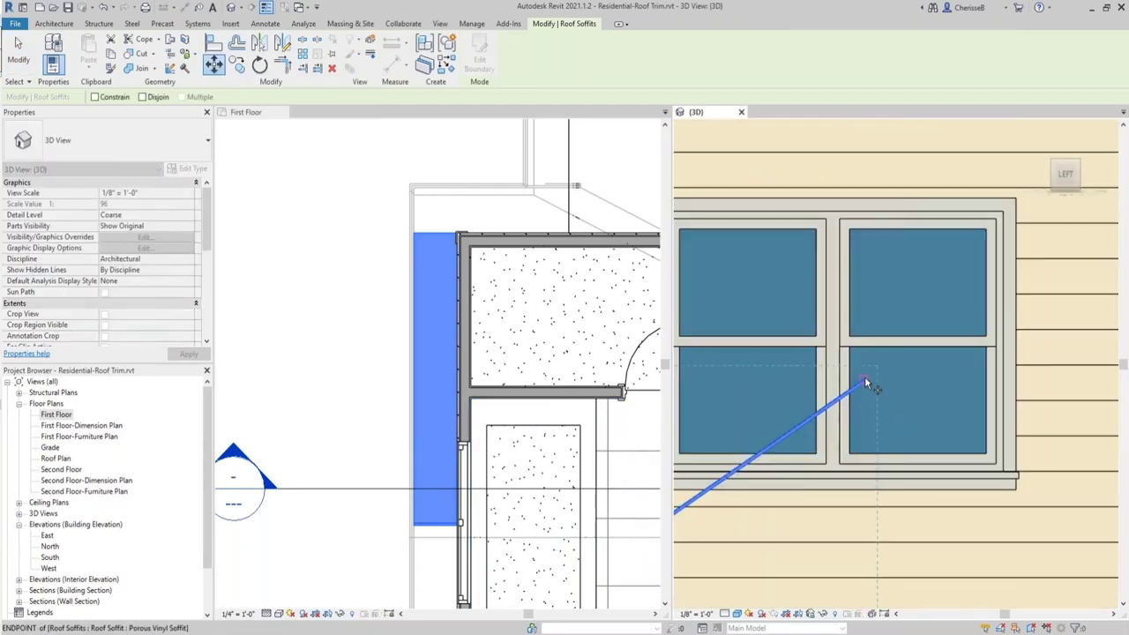
scroll(866, 386, "down", 4)
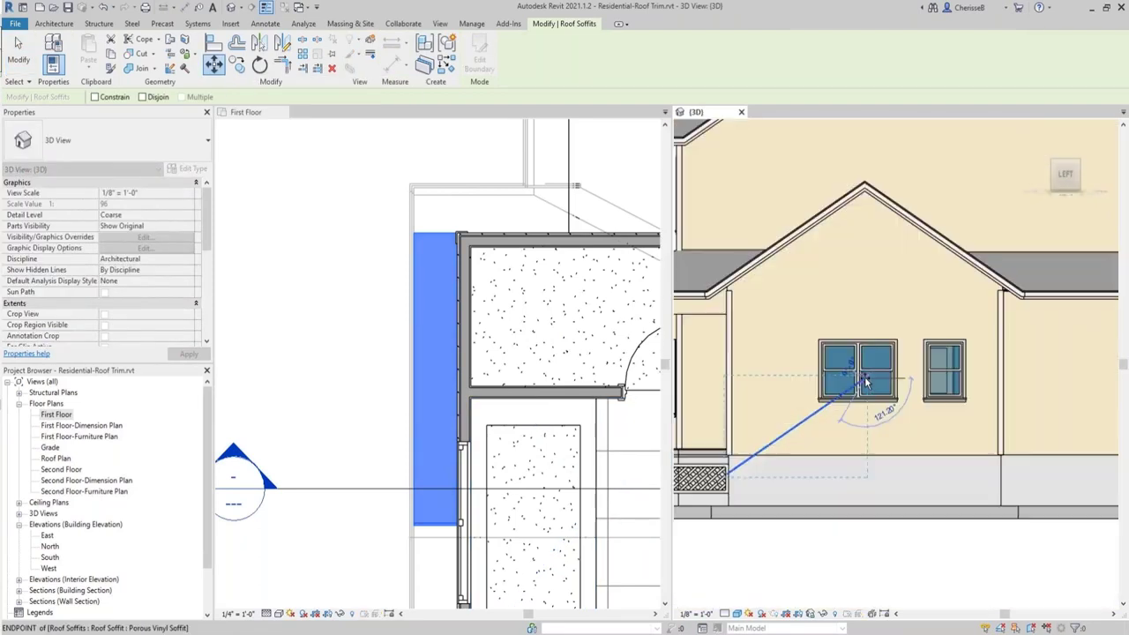
scroll(872, 172, "up", 4)
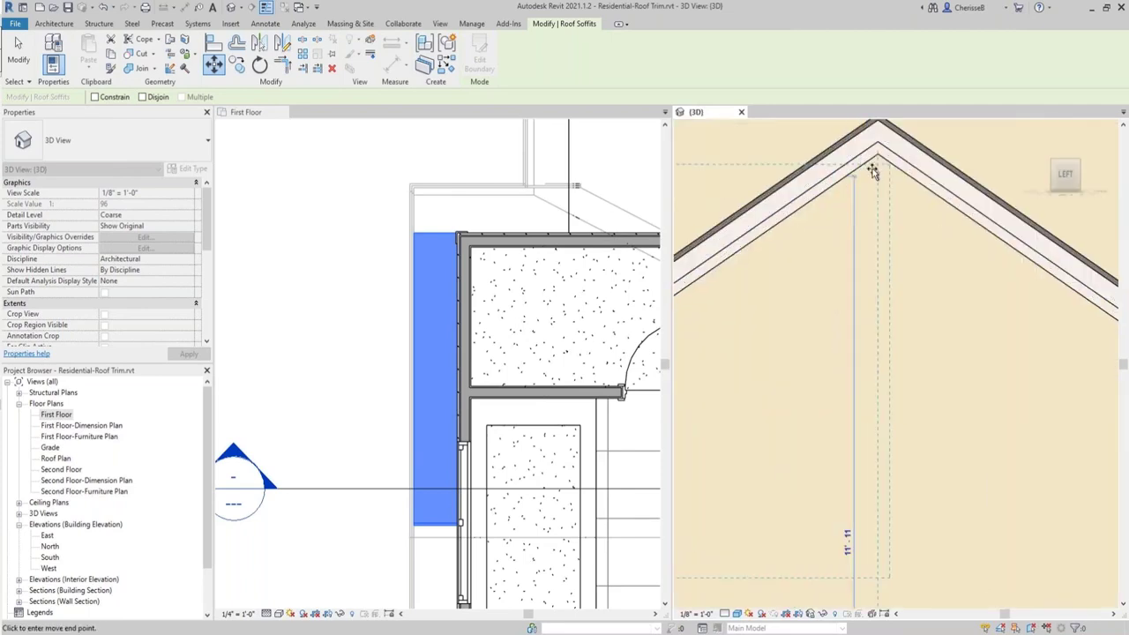
left_click(873, 172)
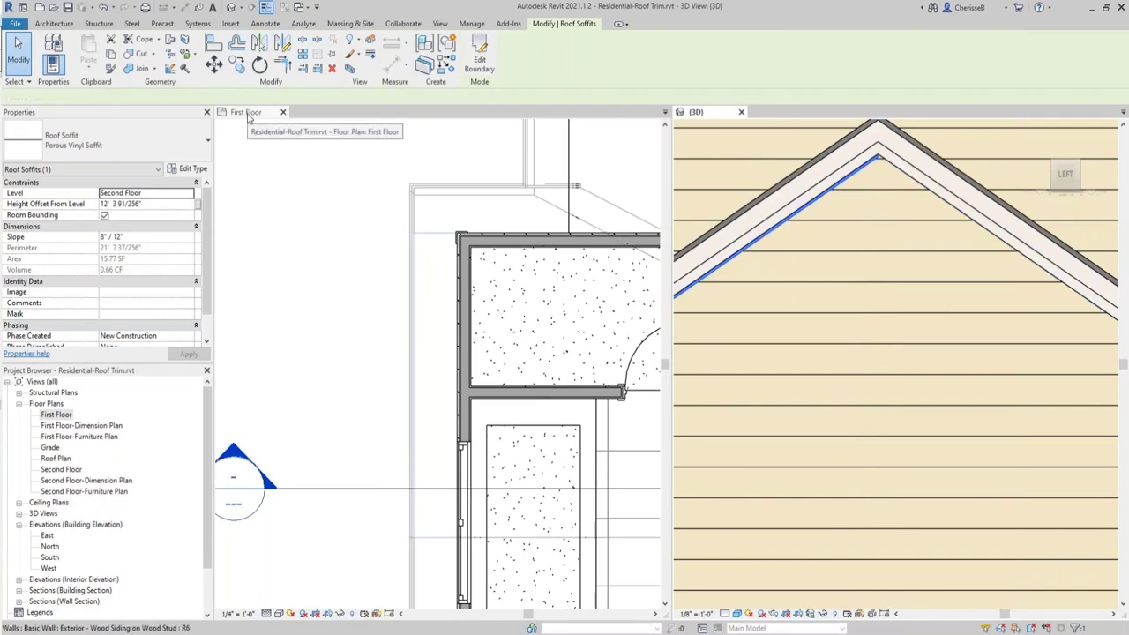
Mirror a copy of the soffit onto the gable's other slope, about an axis drawn along the ridge line in the First Floor plan.
left_click(256, 111)
left_click(282, 44)
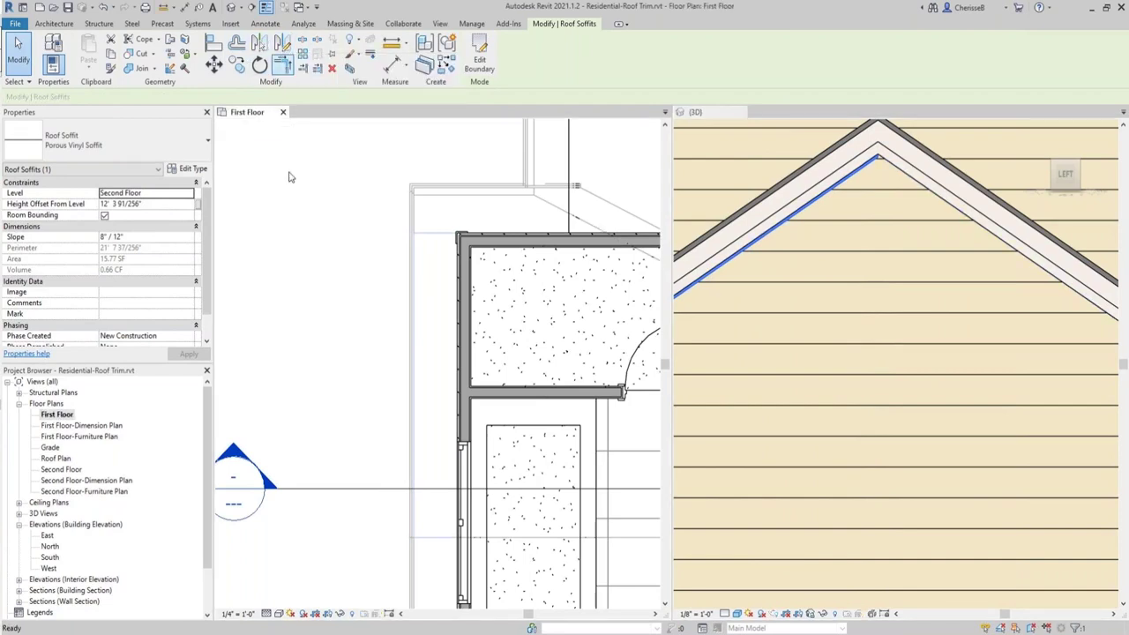
left_click(459, 536)
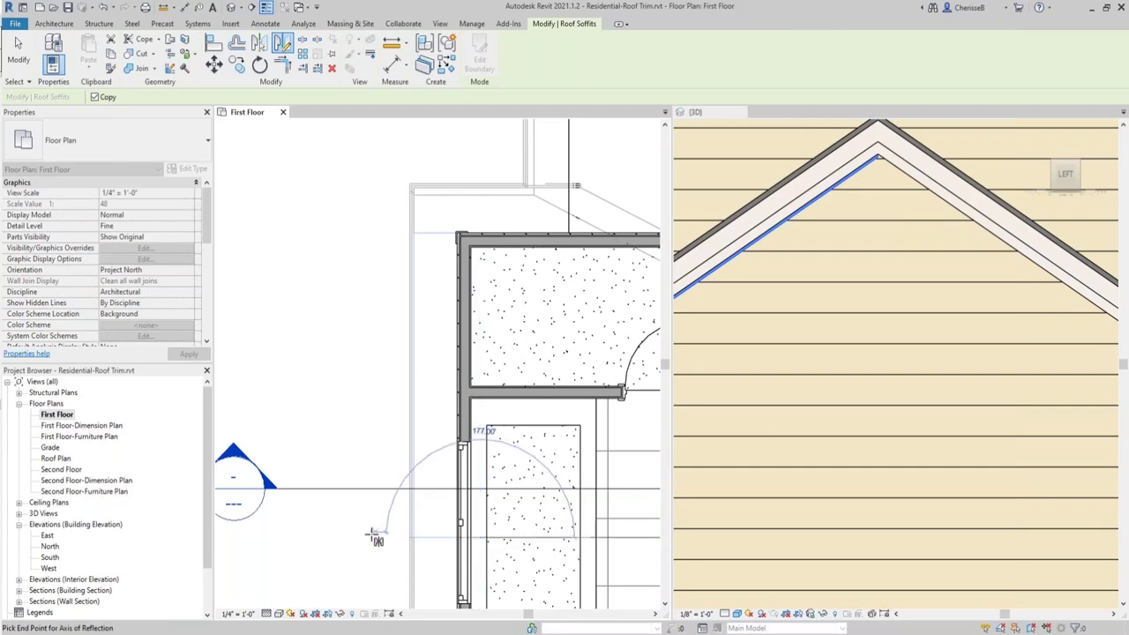
left_click(374, 537)
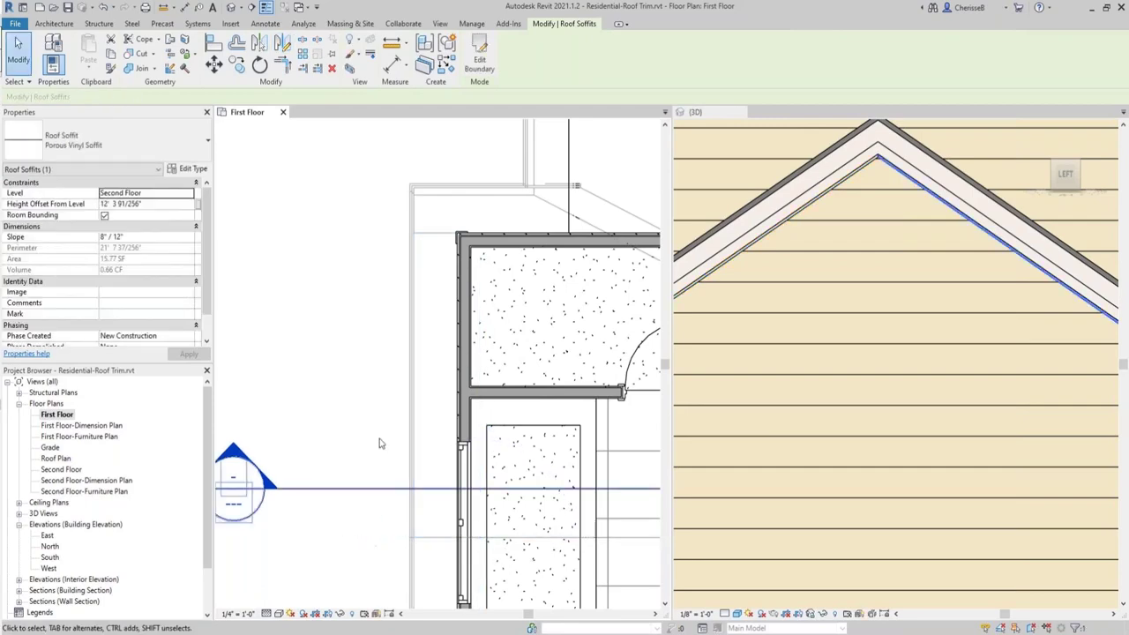
left_click(380, 387)
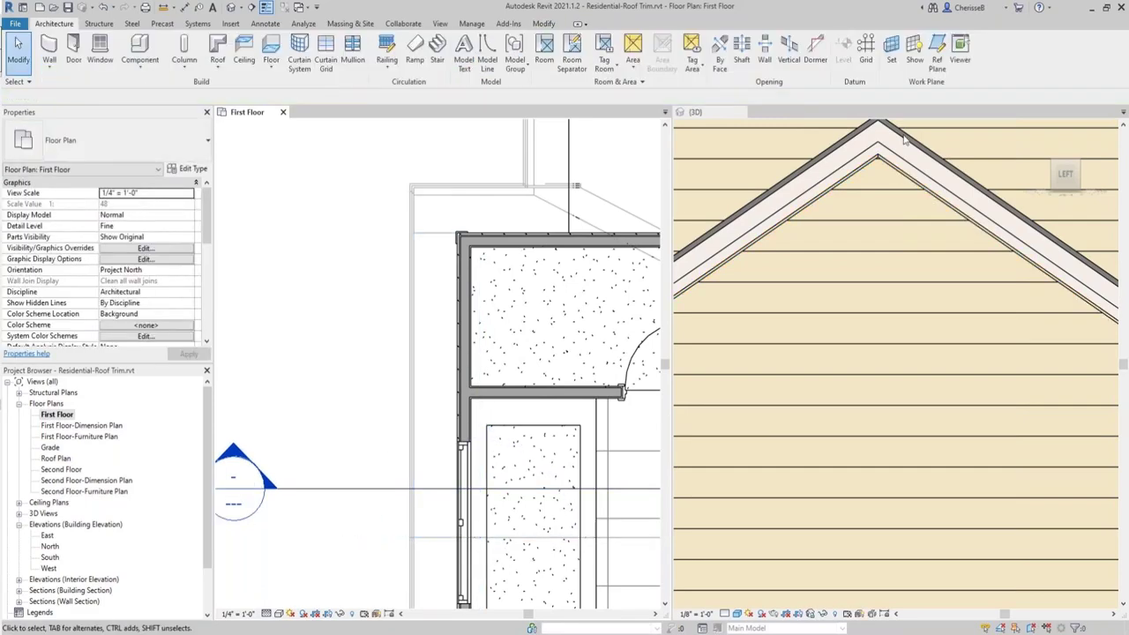
scroll(871, 145, "up", 2)
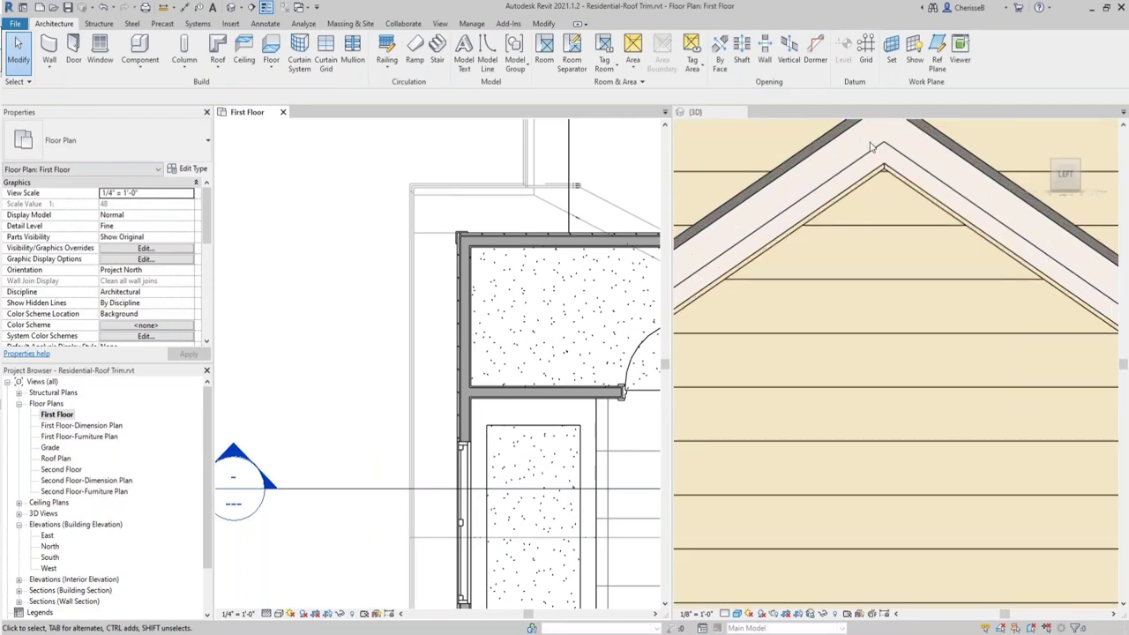
left_click(871, 145)
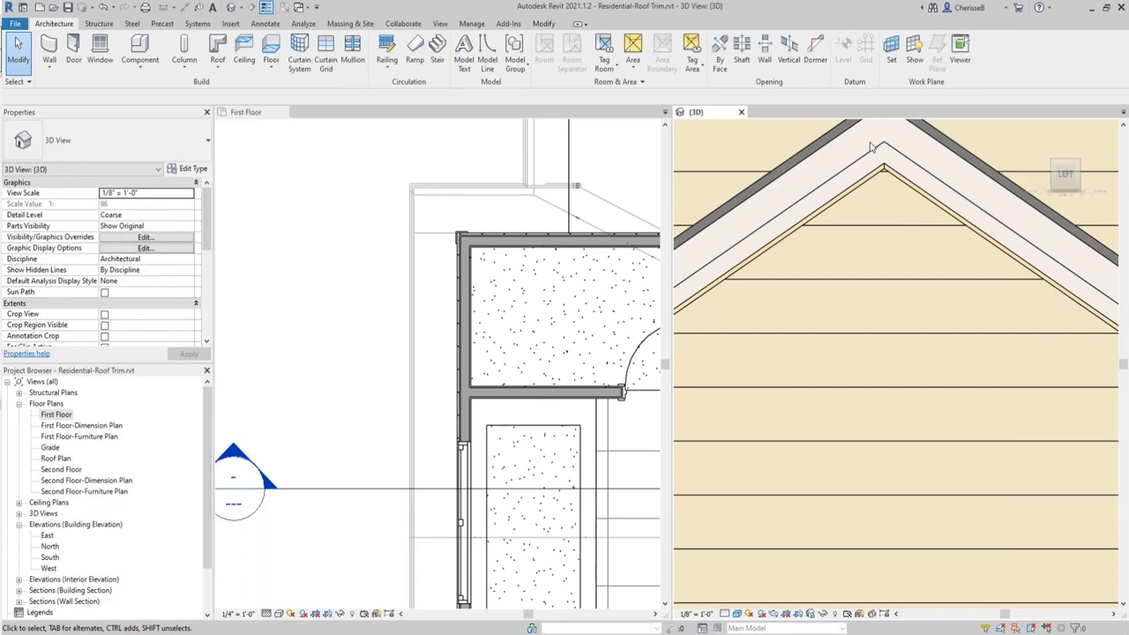
Close the 3D view and fit the whole First Floor plan in the drawing area.
key("z")
key("a")
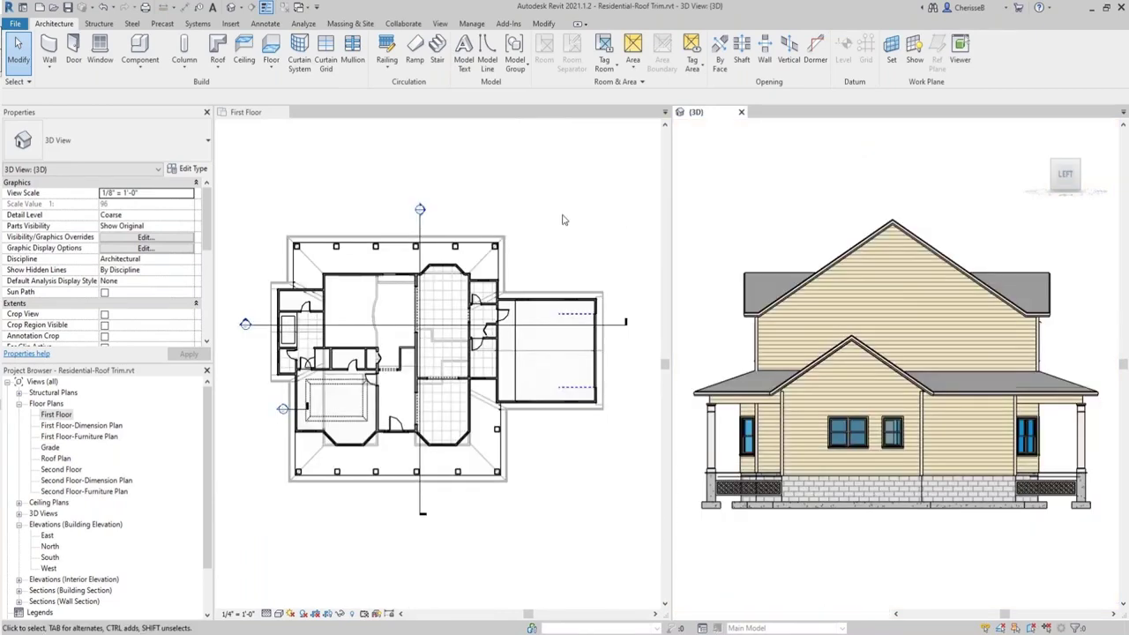
left_click(565, 220)
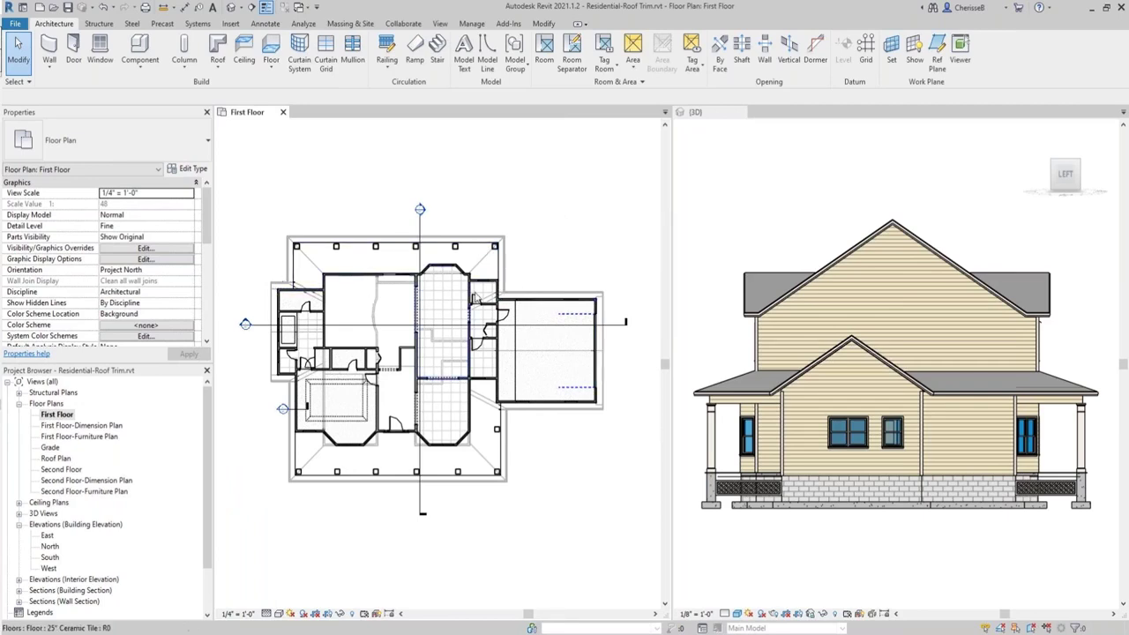
left_click(740, 112)
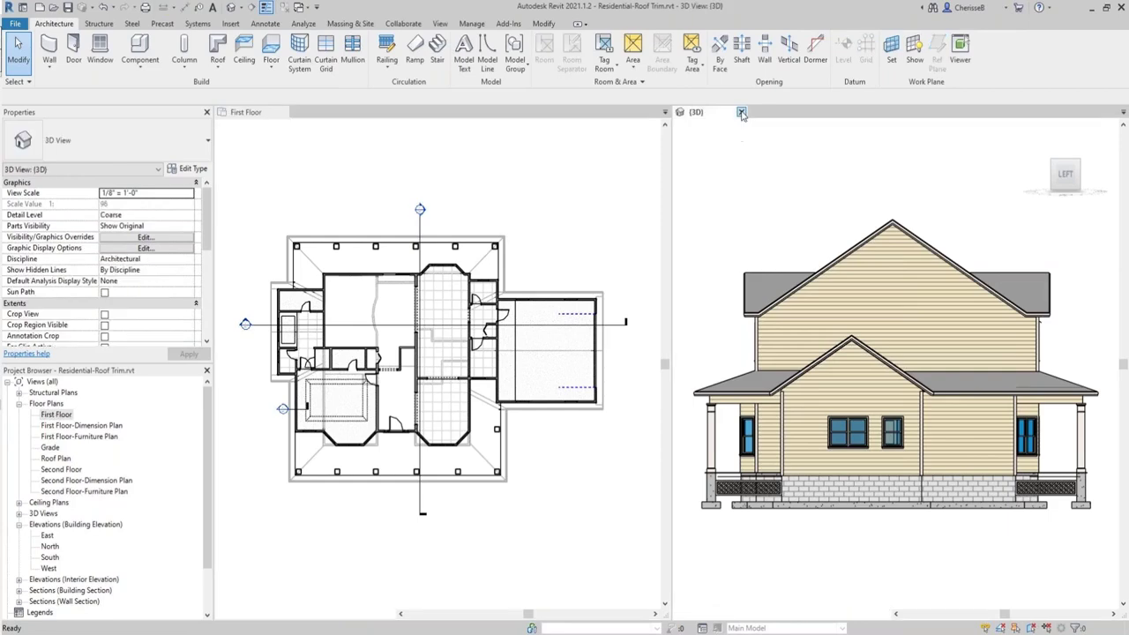
key("z")
key("f")
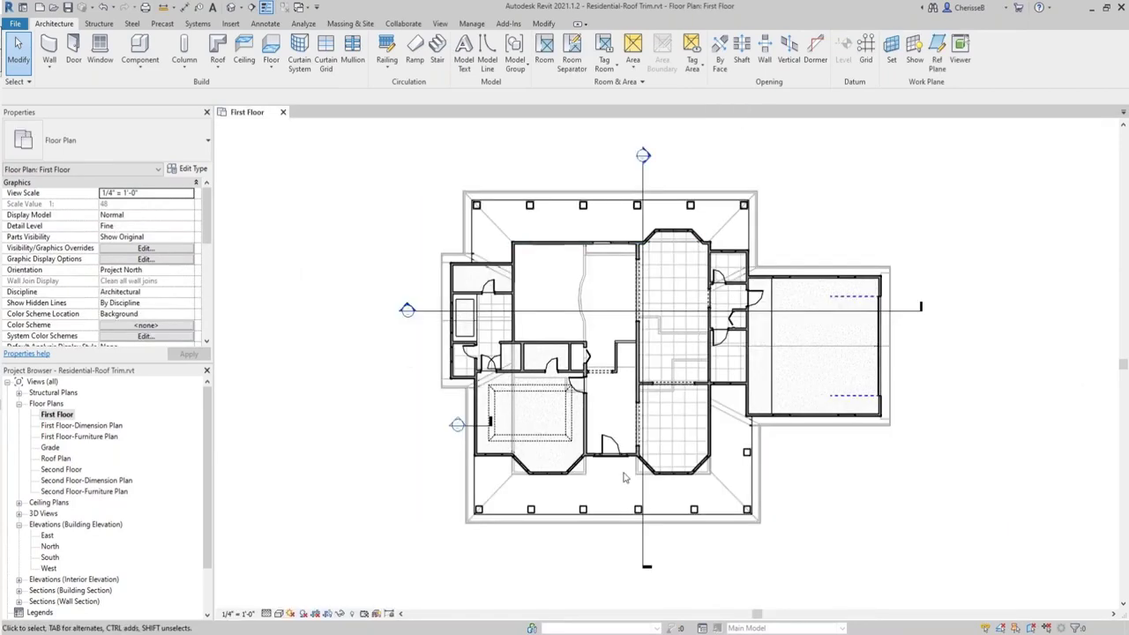
Start a 1/2" Plywood w 2x4 Stud roof soffit on level Second Floor with a height offset of -2' 5 83/128".
scroll(439, 256, "up", 1)
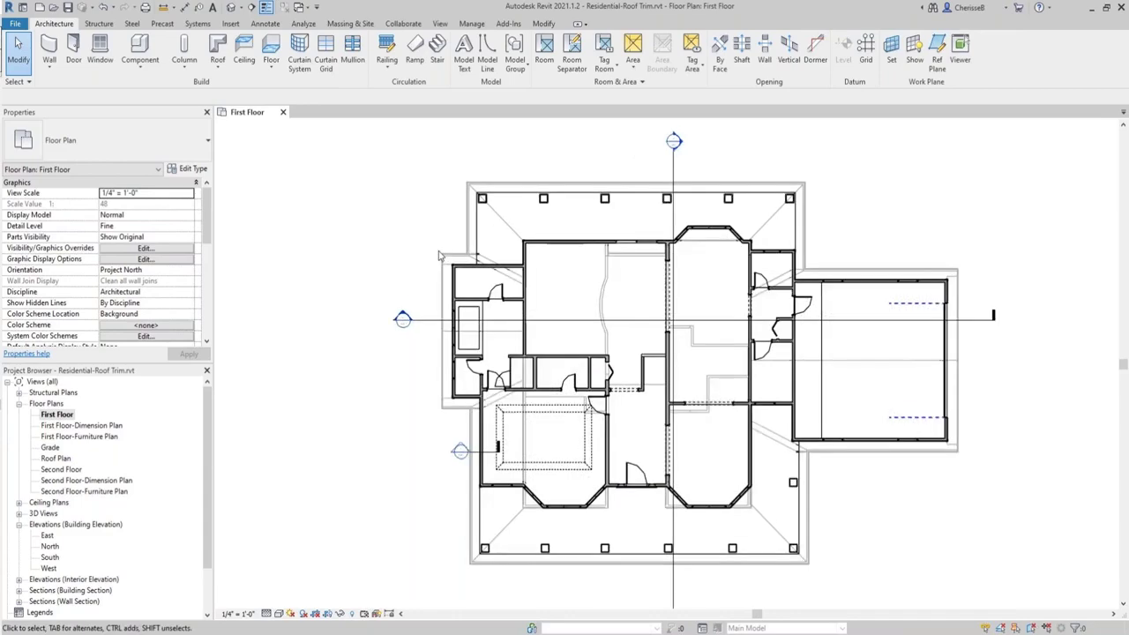
scroll(439, 256, "up", 6)
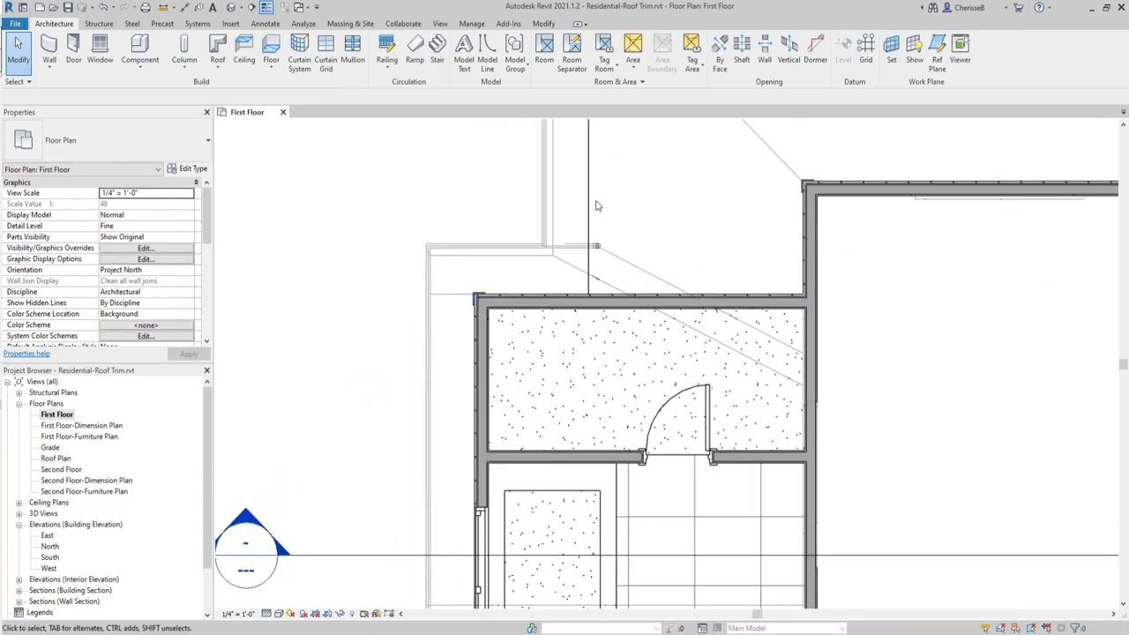
left_click(219, 69)
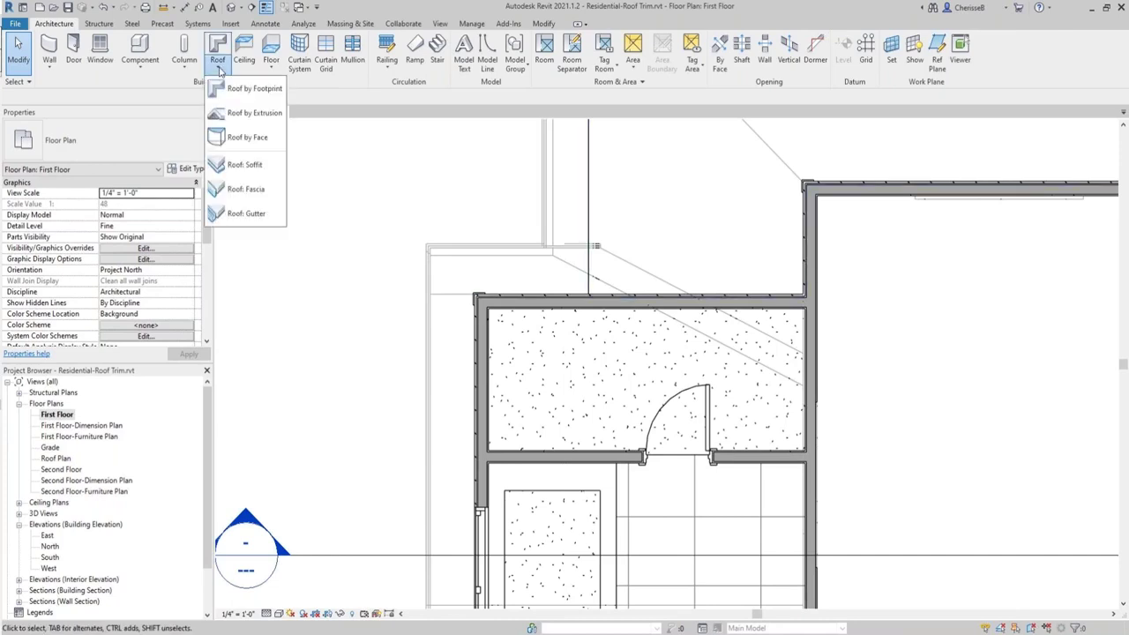
left_click(238, 166)
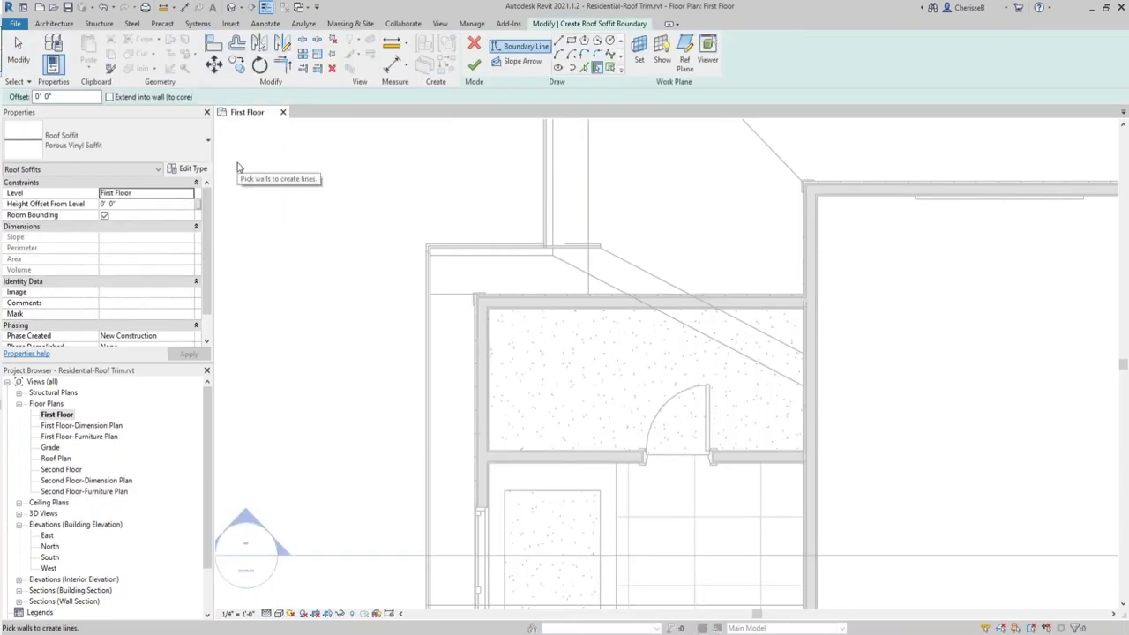
left_click(163, 148)
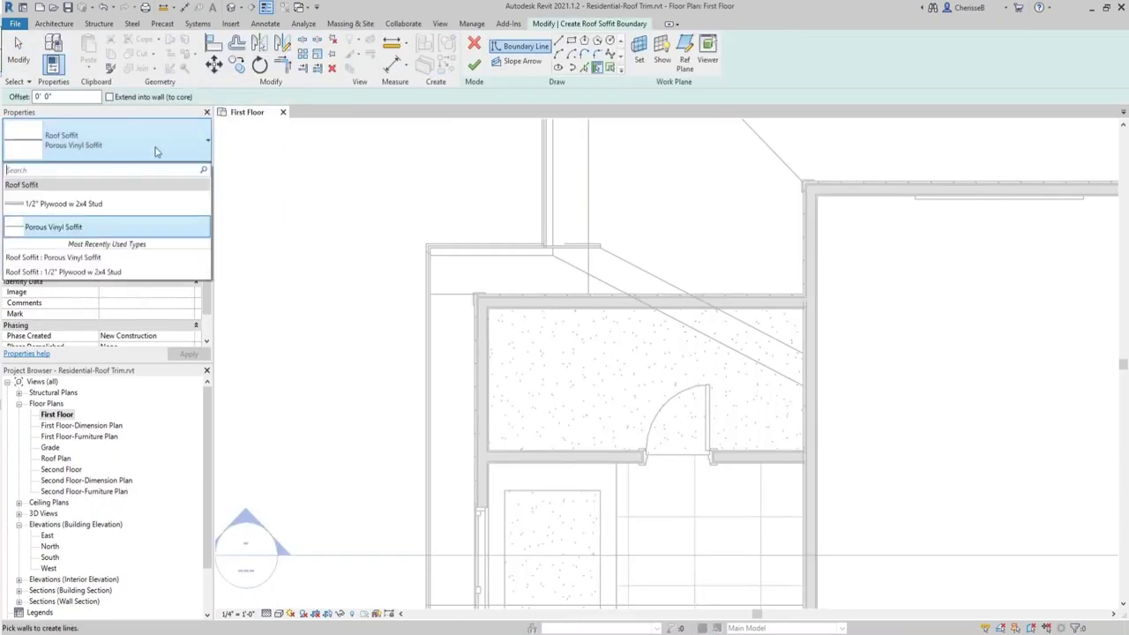
left_click(86, 205)
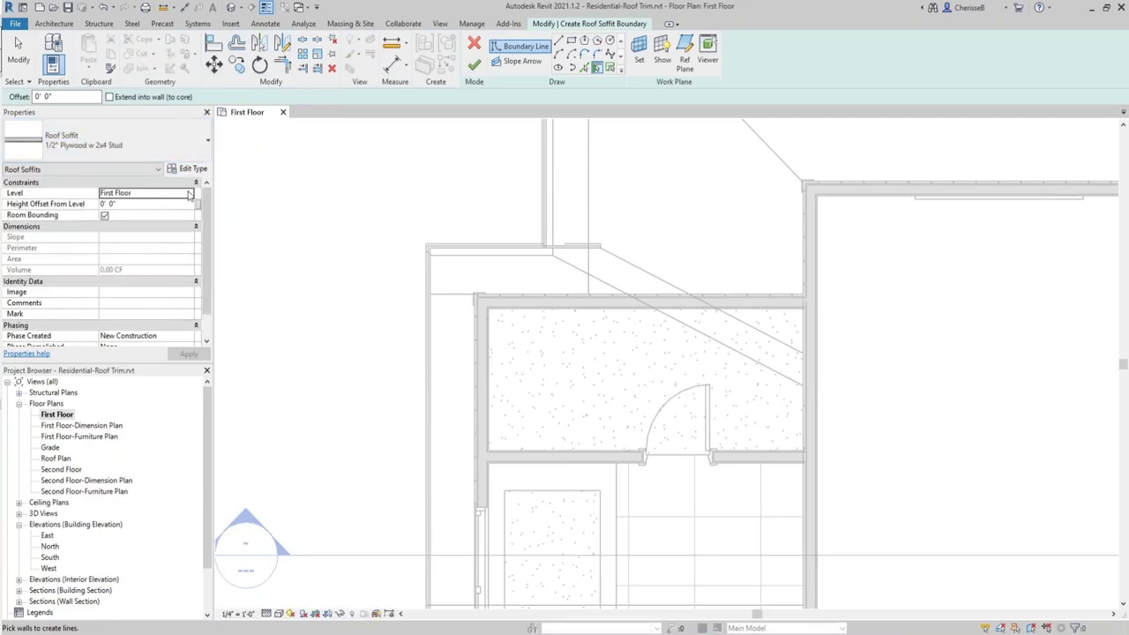
left_click(189, 194)
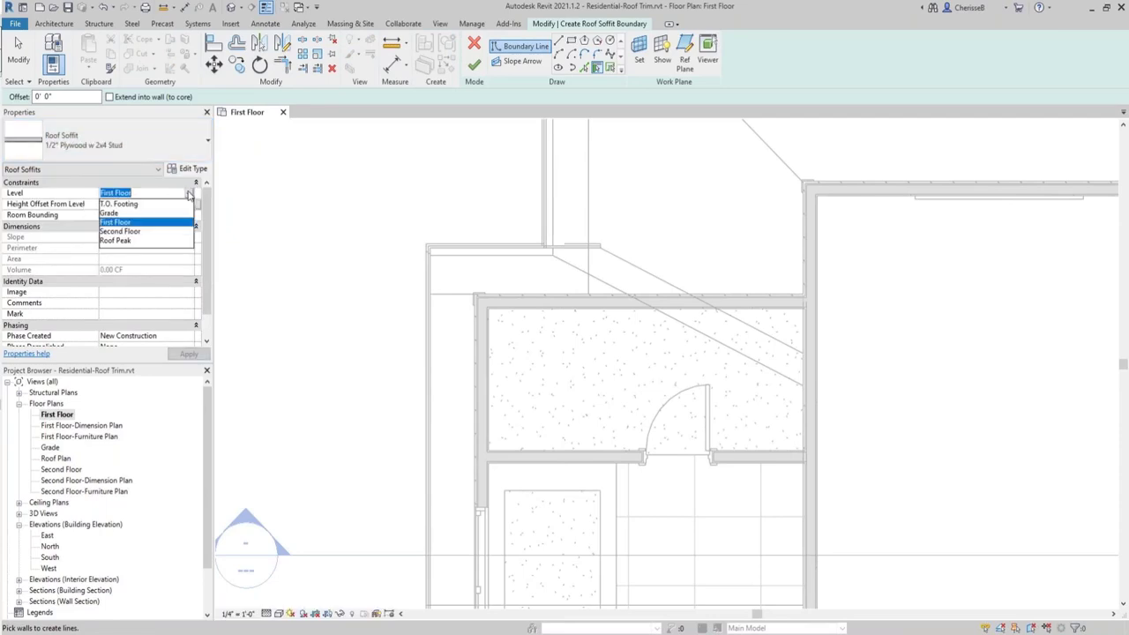
left_click(124, 231)
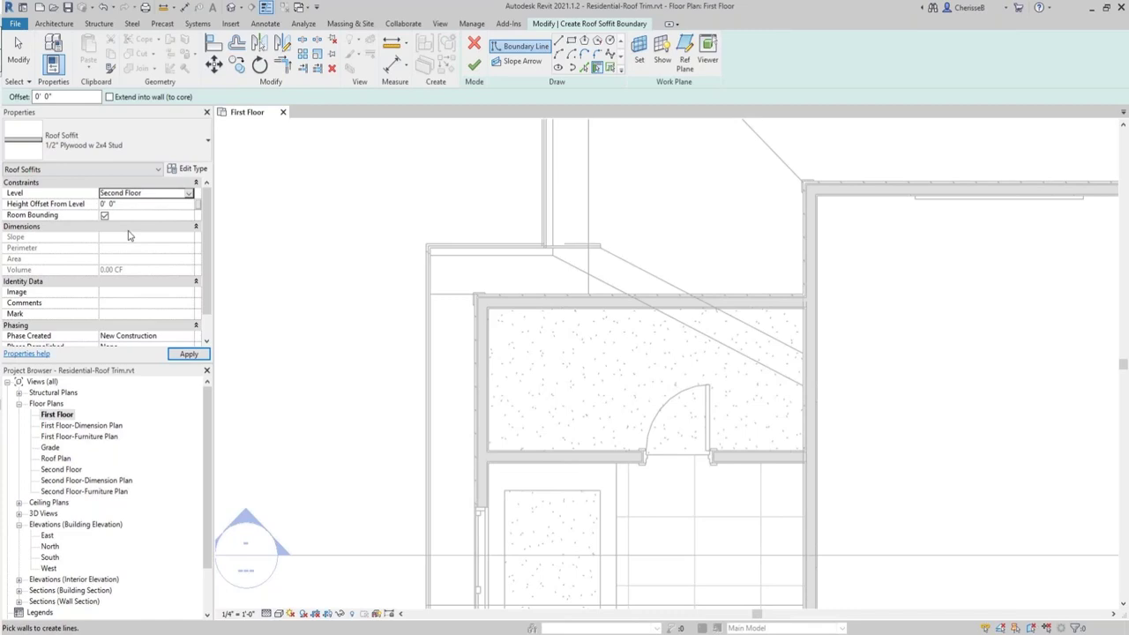
left_click(129, 206)
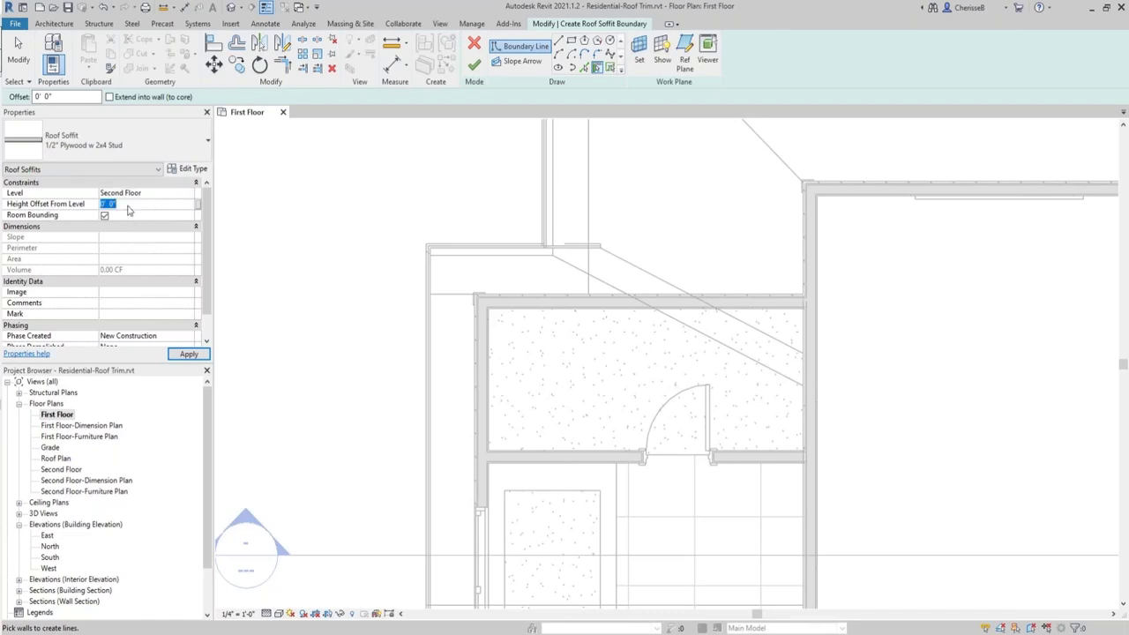
type("-2")
key("Return")
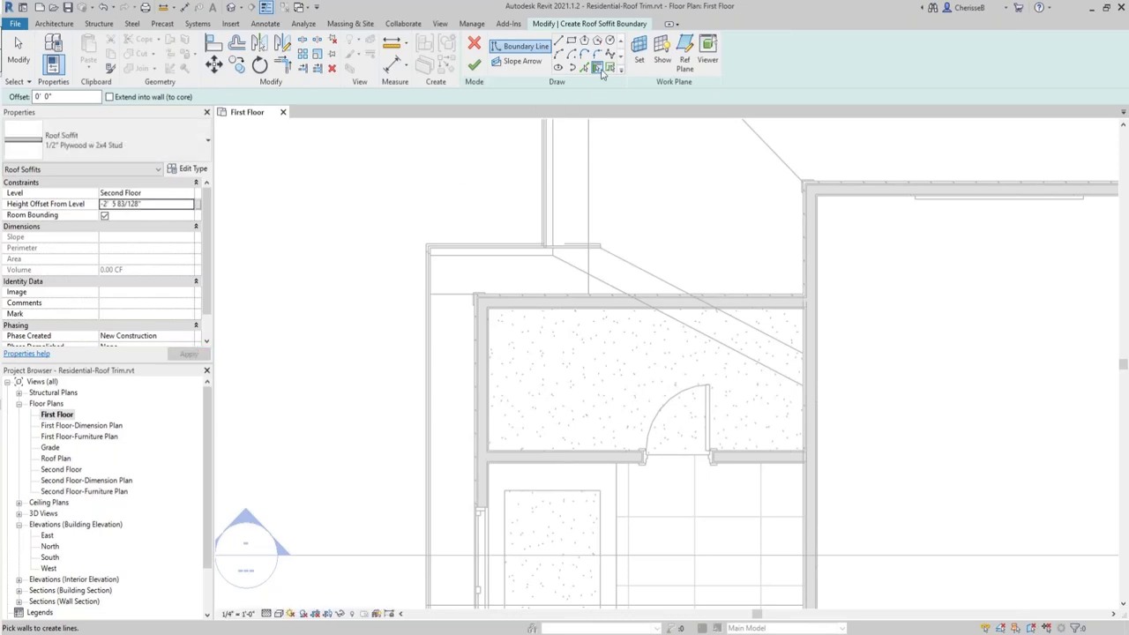
Pick the gabled wing's eave fascia, gable-end fascia and exterior wall face as boundary lines, and trim the gable-end line to the wall line.
left_click(586, 70)
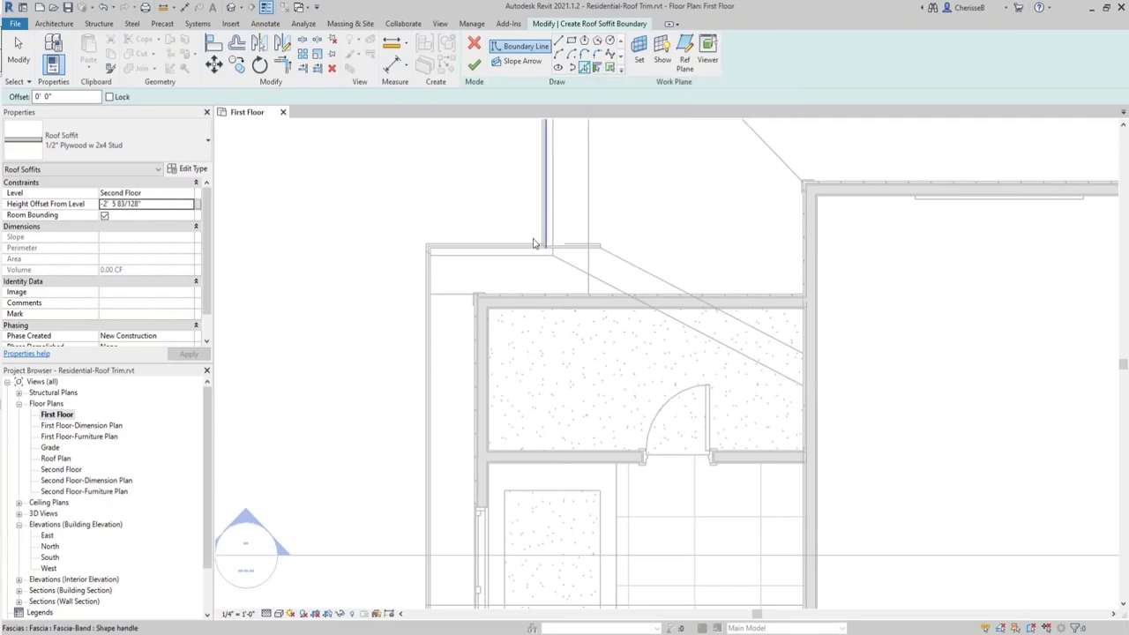
left_click(509, 251)
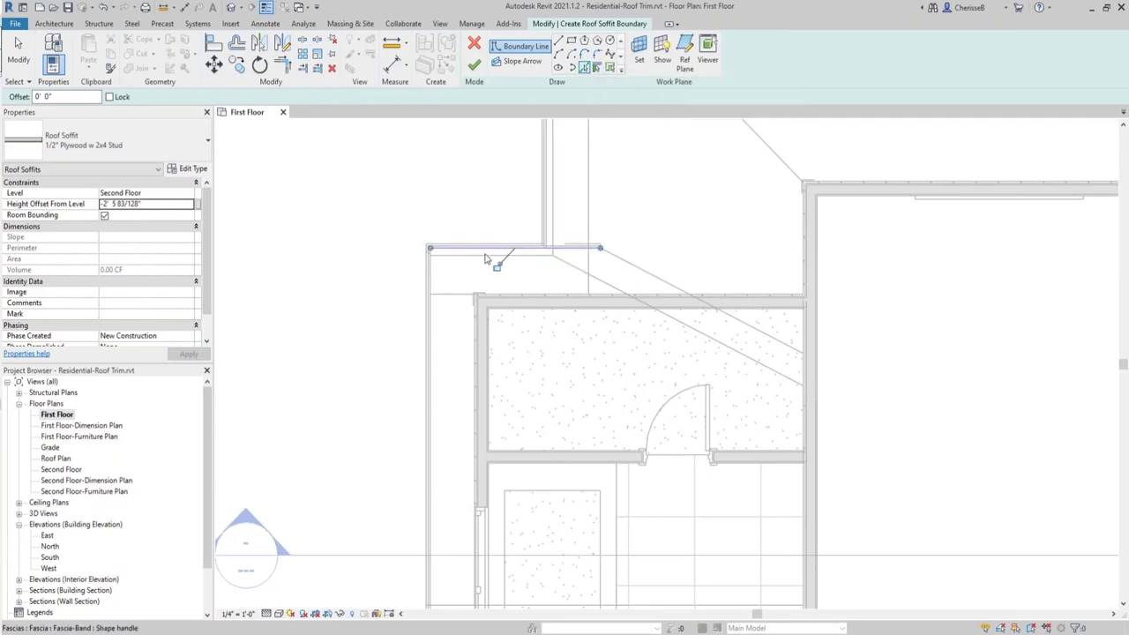
left_click(432, 278)
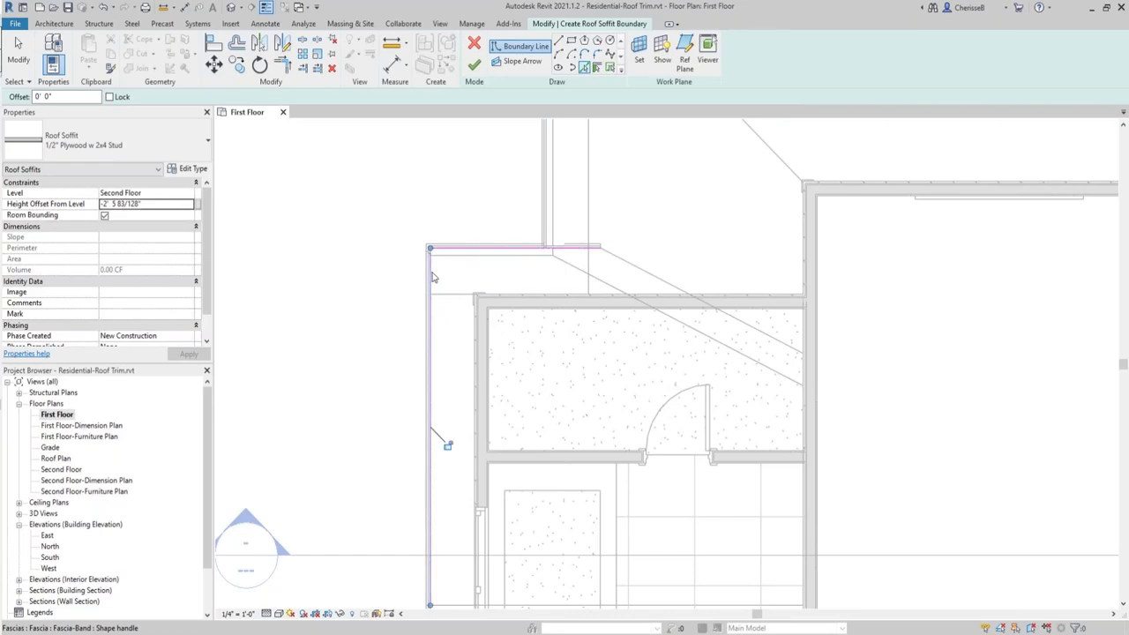
left_click(500, 298)
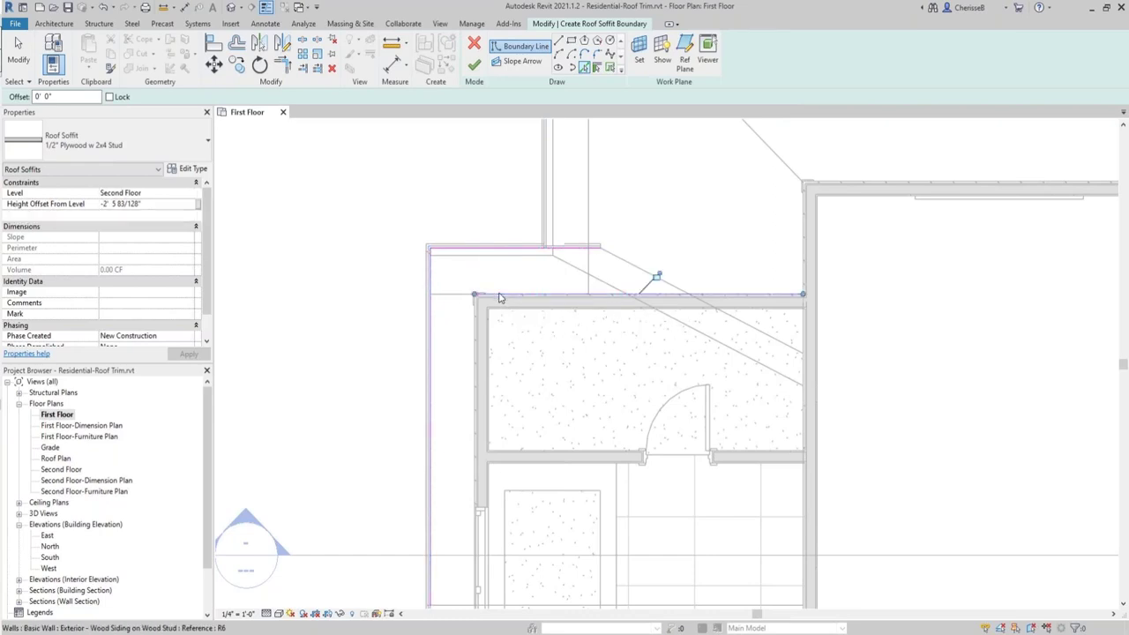
key("Escape")
key("Escape")
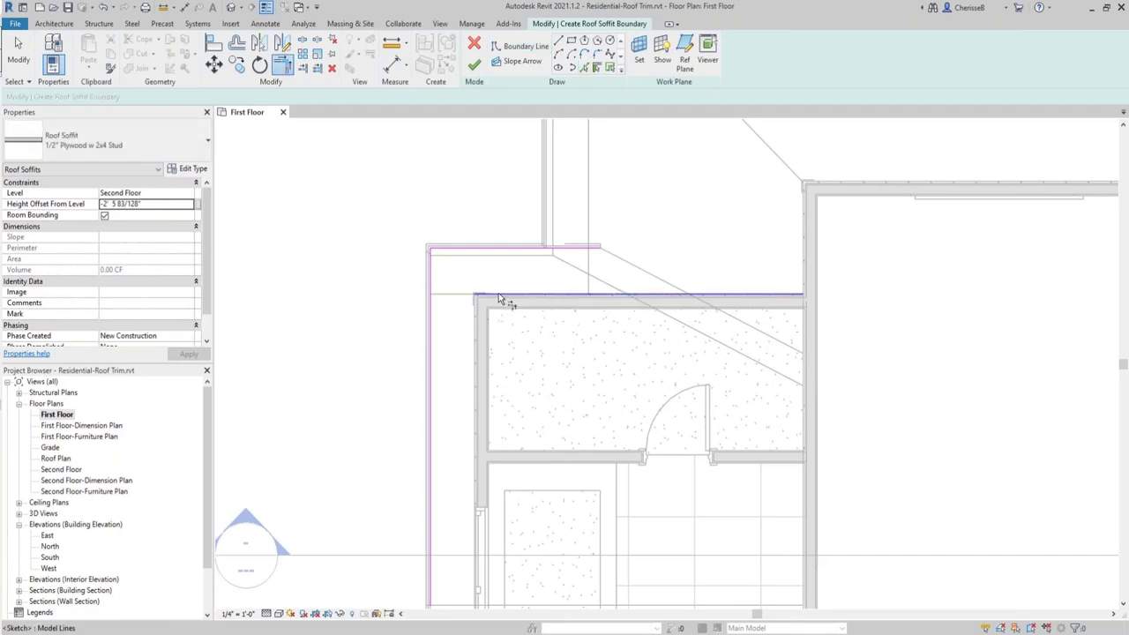
left_click(431, 282)
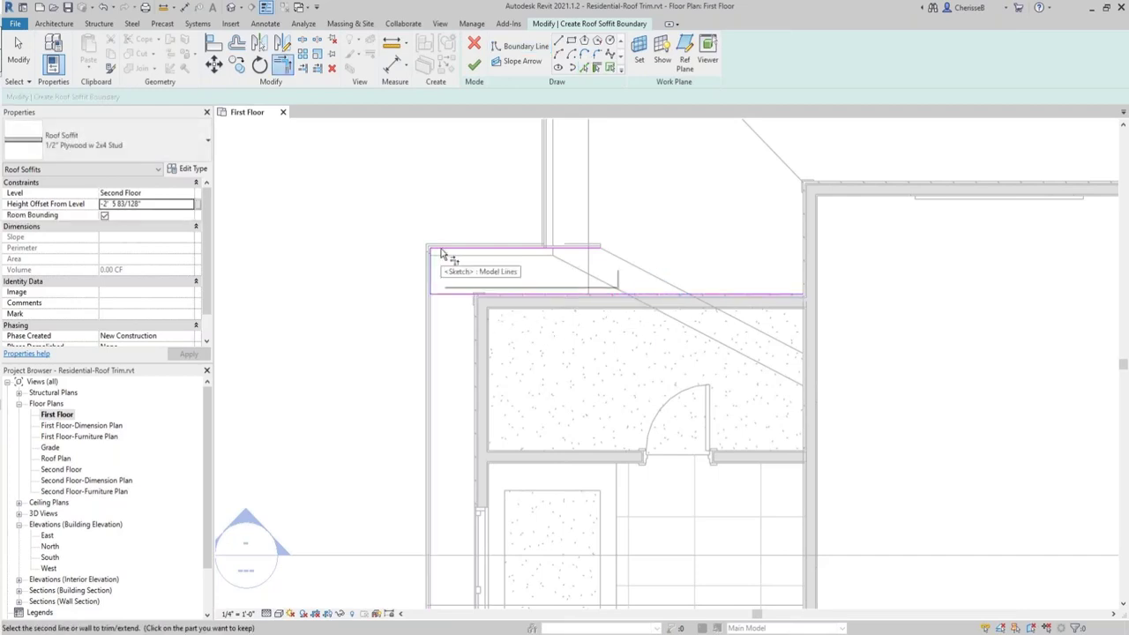
key("Escape")
key("Escape")
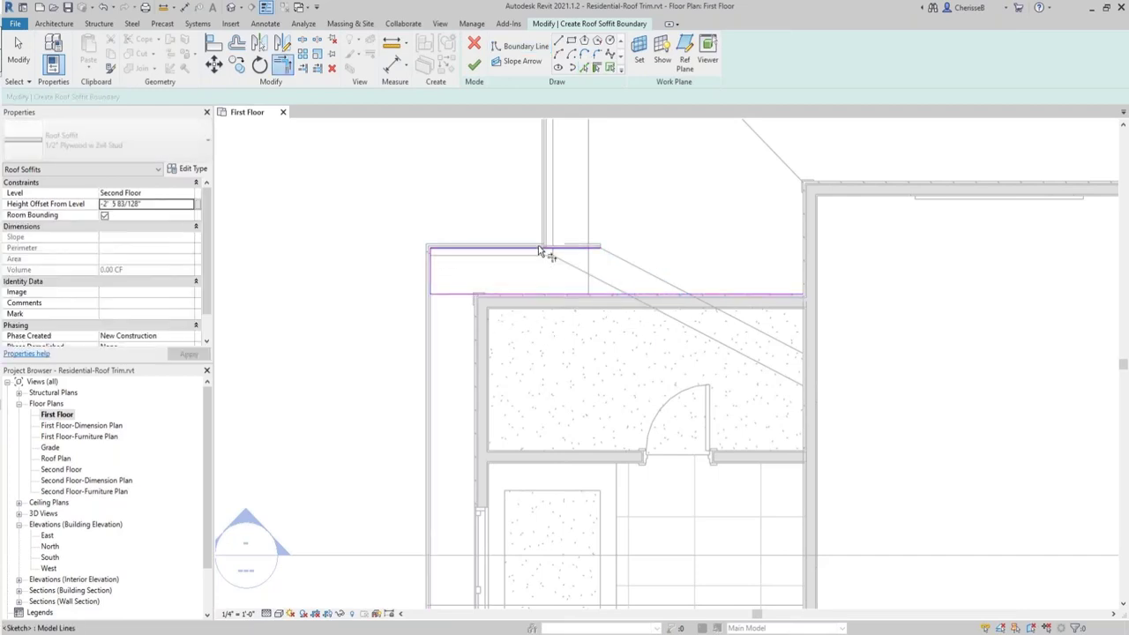
Add the adjoining porch roof's side fascia line to the soffit boundary and trim it to the wing's eave fascia line.
left_click(584, 68)
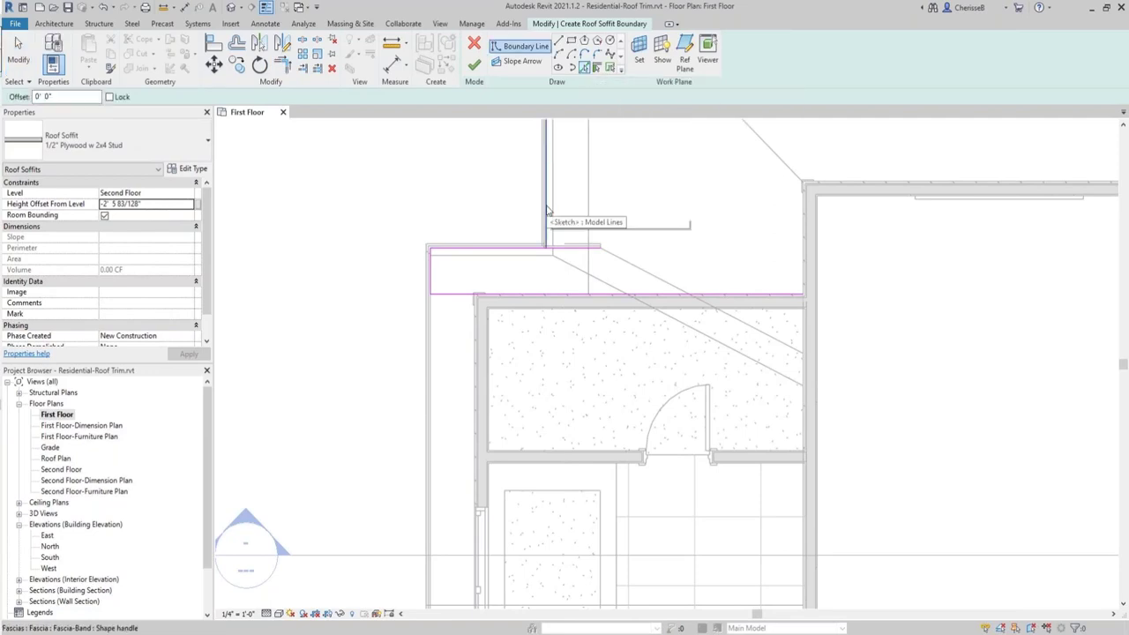
left_click(547, 212)
key("t")
key("r")
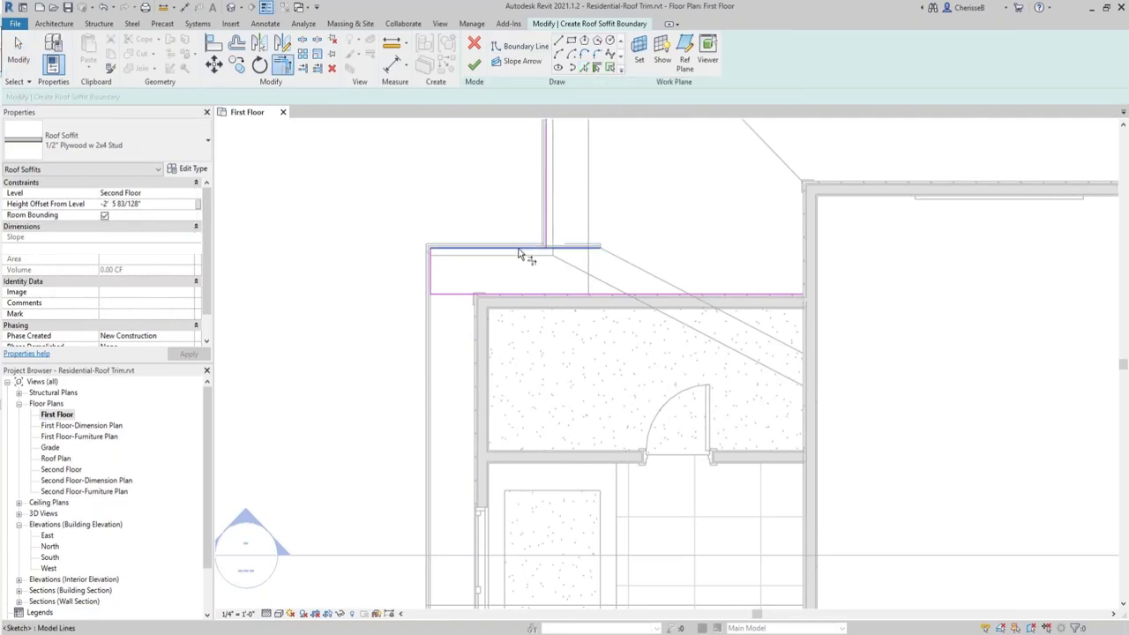
middle_click_drag(551, 219, 481, 460)
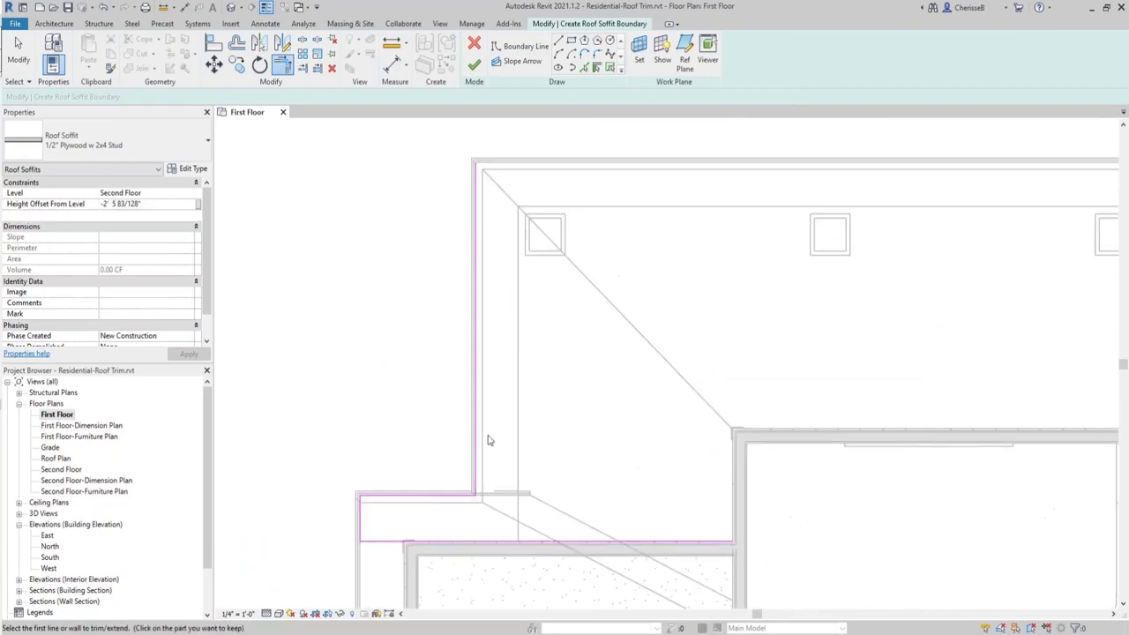
Add the north porch roof's long outer fascia and its garage-side fascia as soffit boundary lines.
left_click(583, 71)
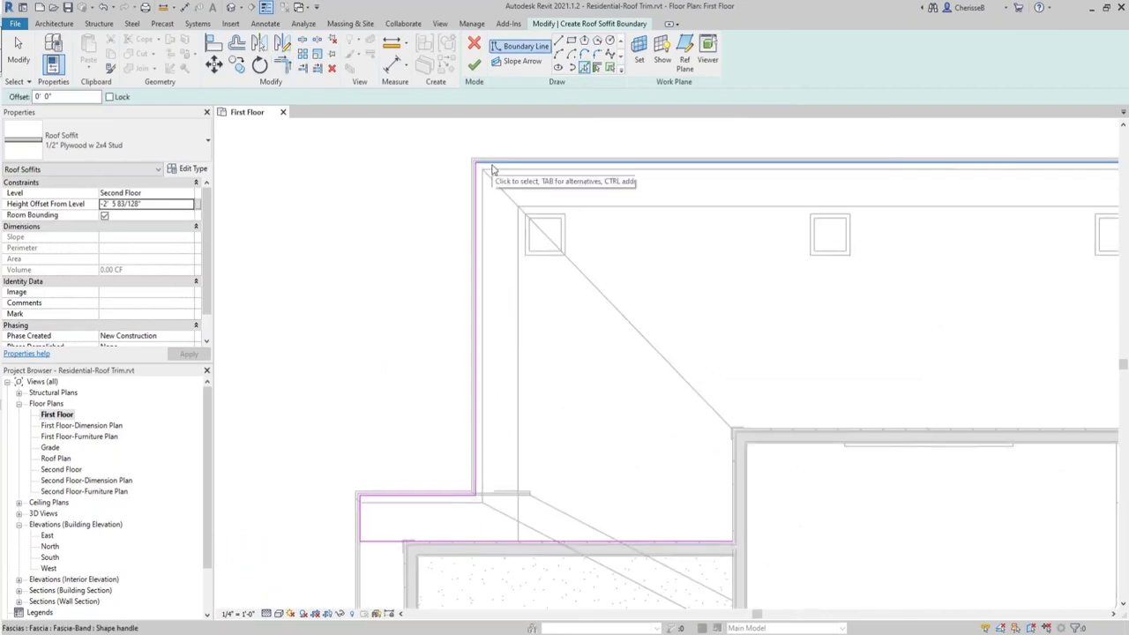
left_click(782, 173)
scroll(651, 220, "down", 3)
scroll(651, 220, "down", 2)
middle_click_drag(657, 218, 514, 223)
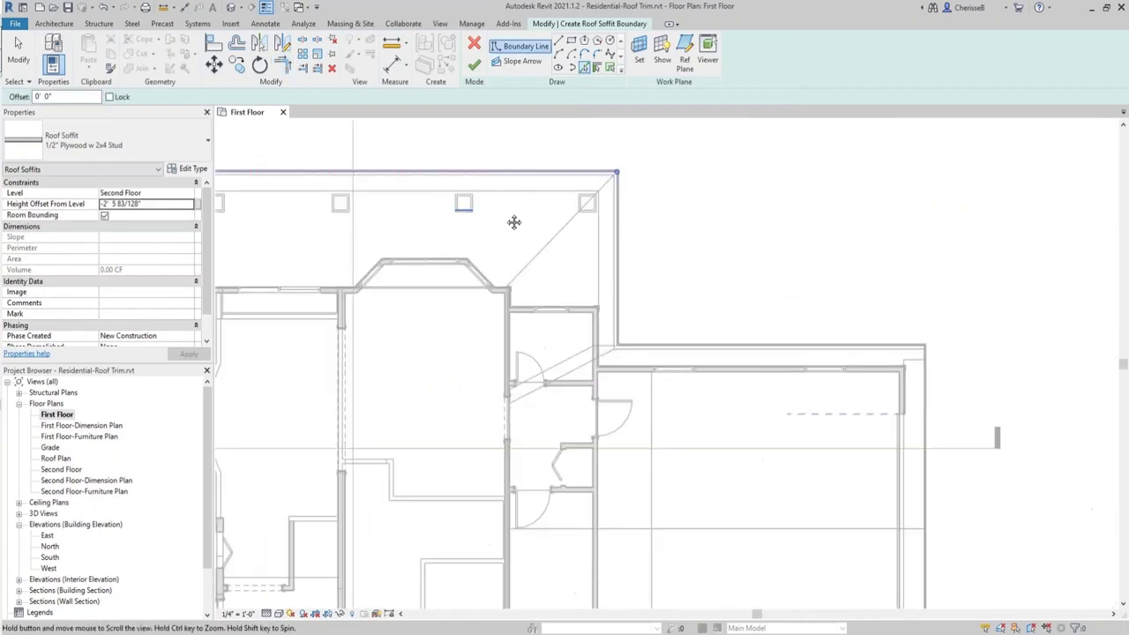
scroll(593, 229, "up", 4)
scroll(593, 230, "up", 2)
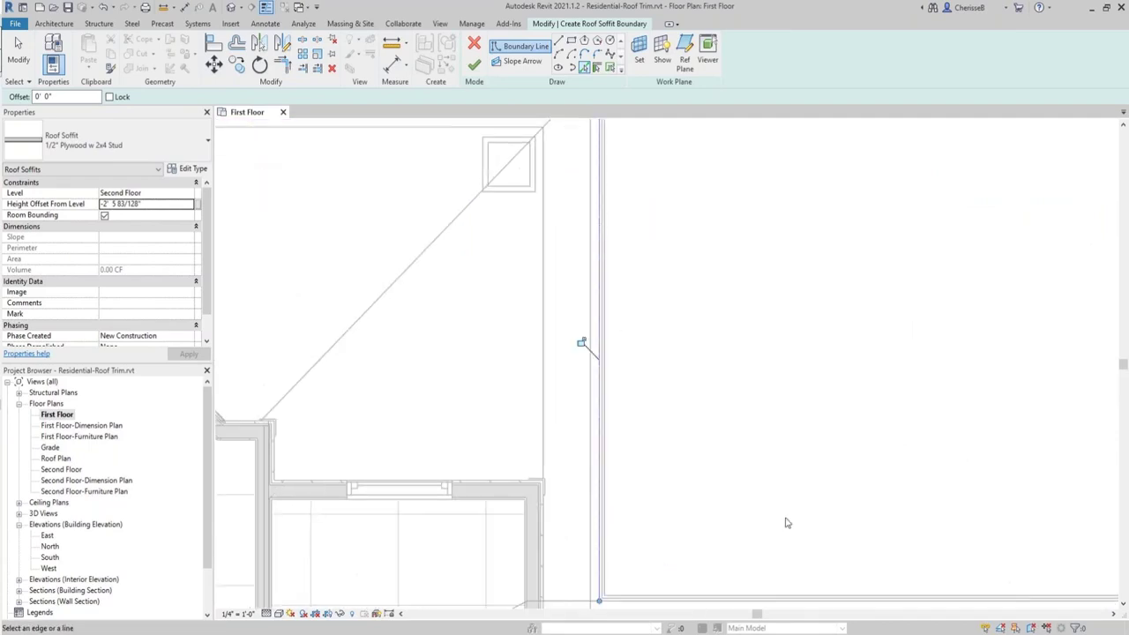
Add the garage roof's north eave fascia and the fascia along its garage-door side to the soffit boundary.
middle_click_drag(786, 524, 804, 292)
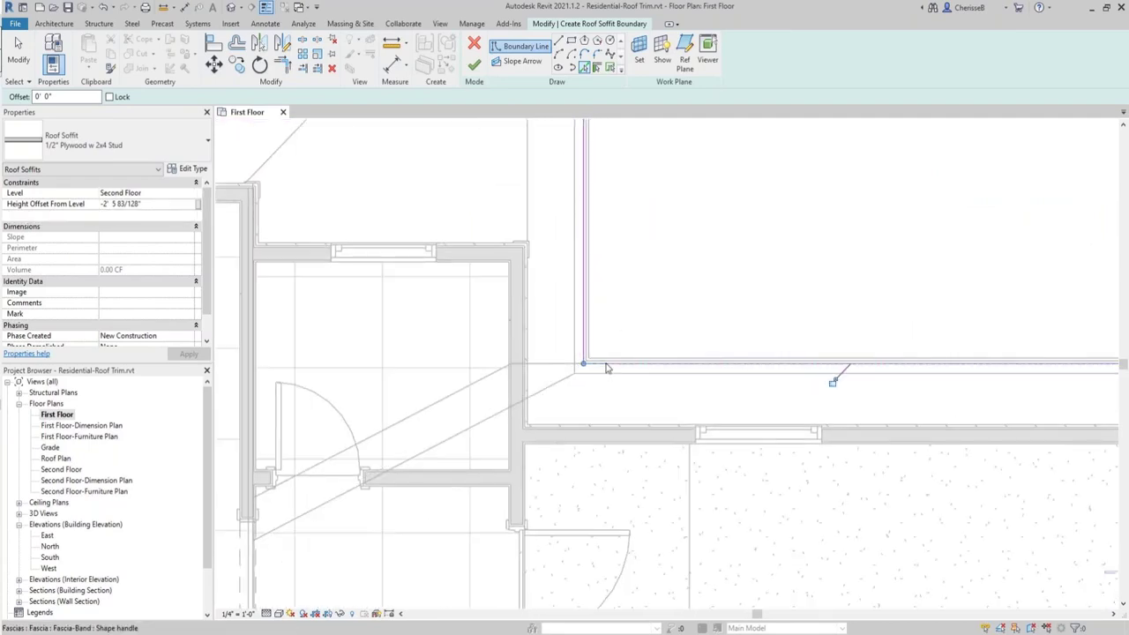
scroll(806, 378, "down", 2)
middle_click_drag(878, 381, 728, 385)
middle_click_drag(975, 433, 697, 429)
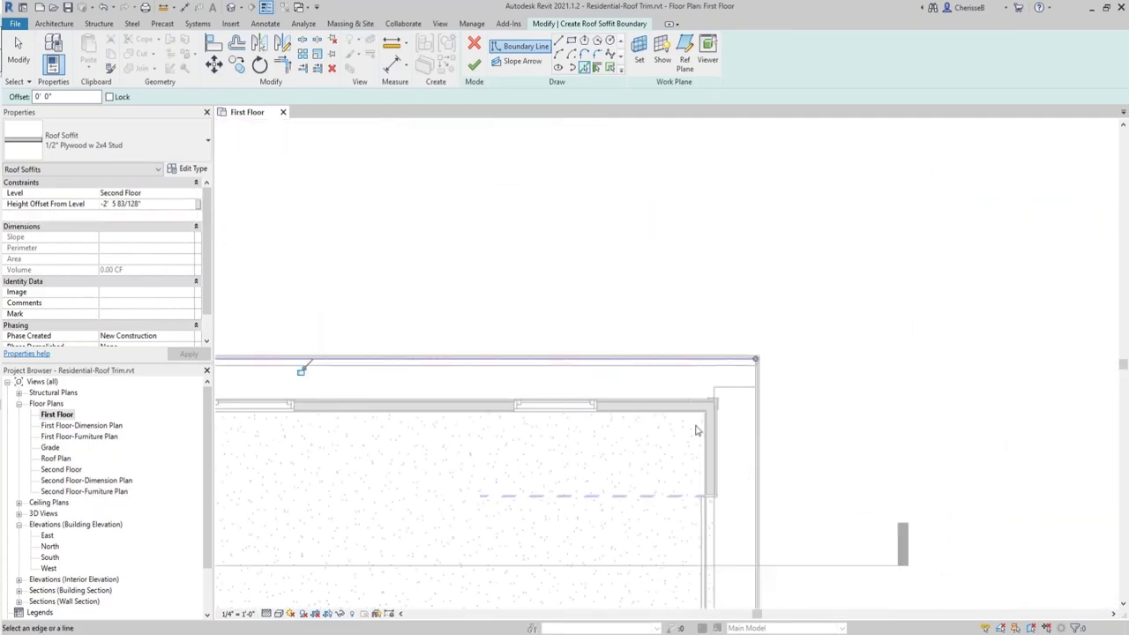
middle_click_drag(764, 479, 806, 234)
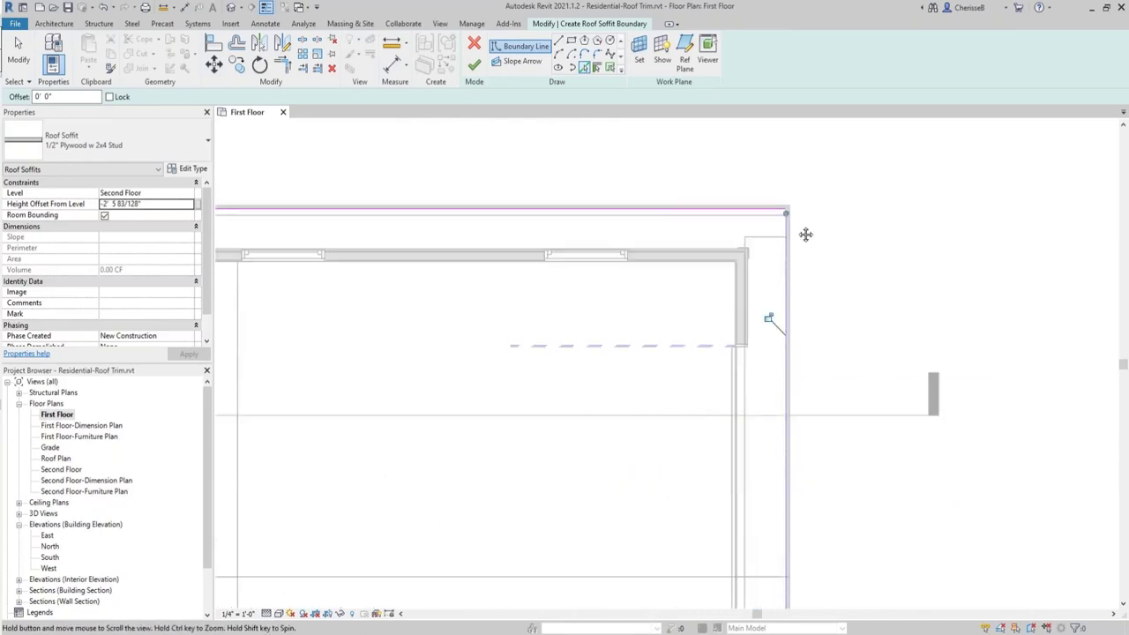
middle_click_drag(810, 434, 814, 330)
middle_click_drag(834, 537, 837, 339)
scroll(837, 497, "down", 2)
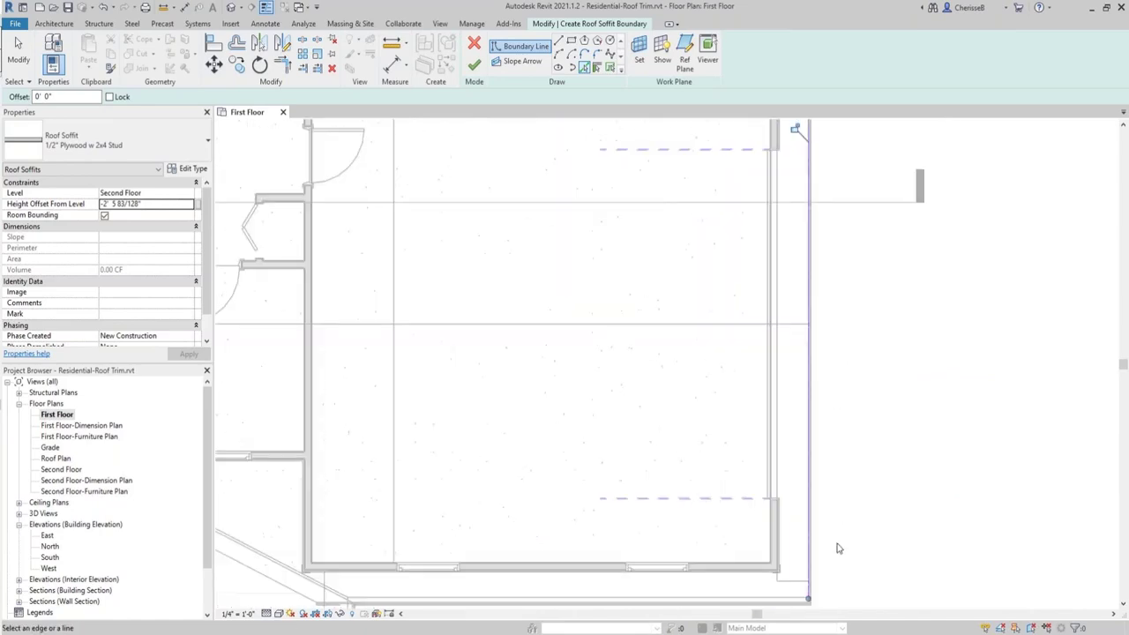
middle_click_drag(837, 544, 847, 471)
scroll(822, 513, "up", 3)
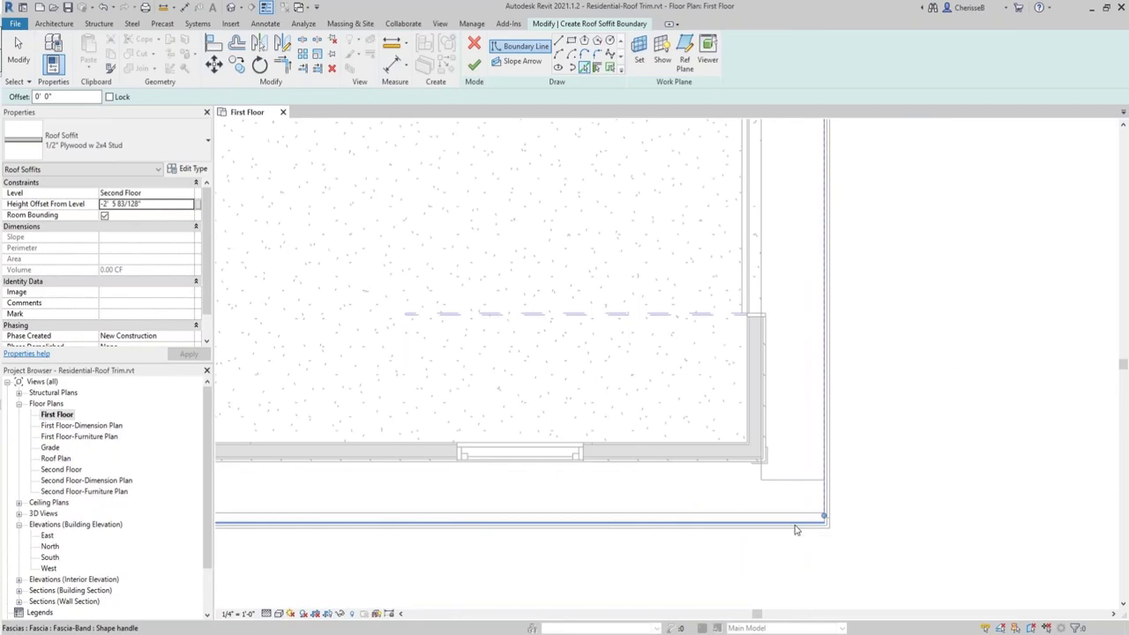
Add the garage's south eave fascia and the adjoining south porch side fascia, and trim them together into a corner.
middle_click_drag(341, 541, 1069, 545)
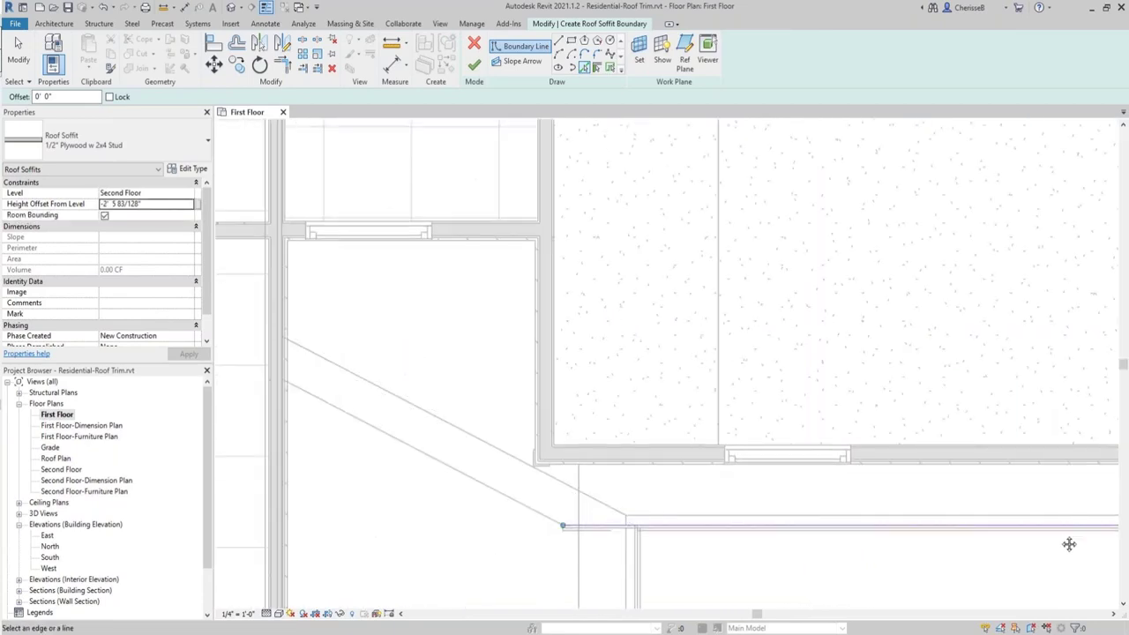
key("t")
key("r")
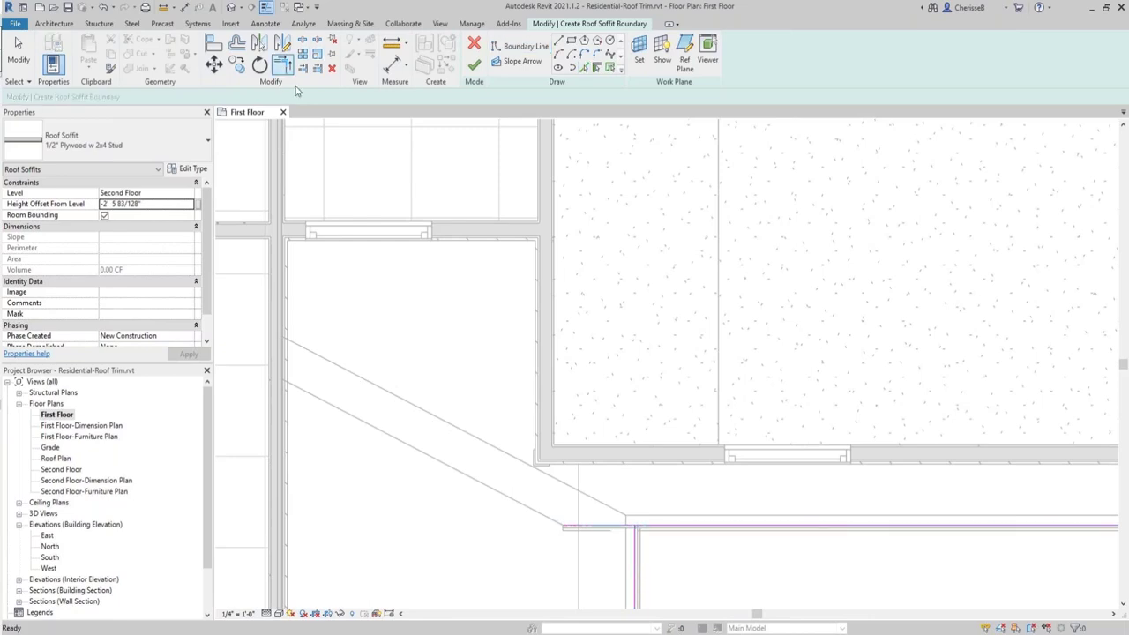
left_click(635, 559)
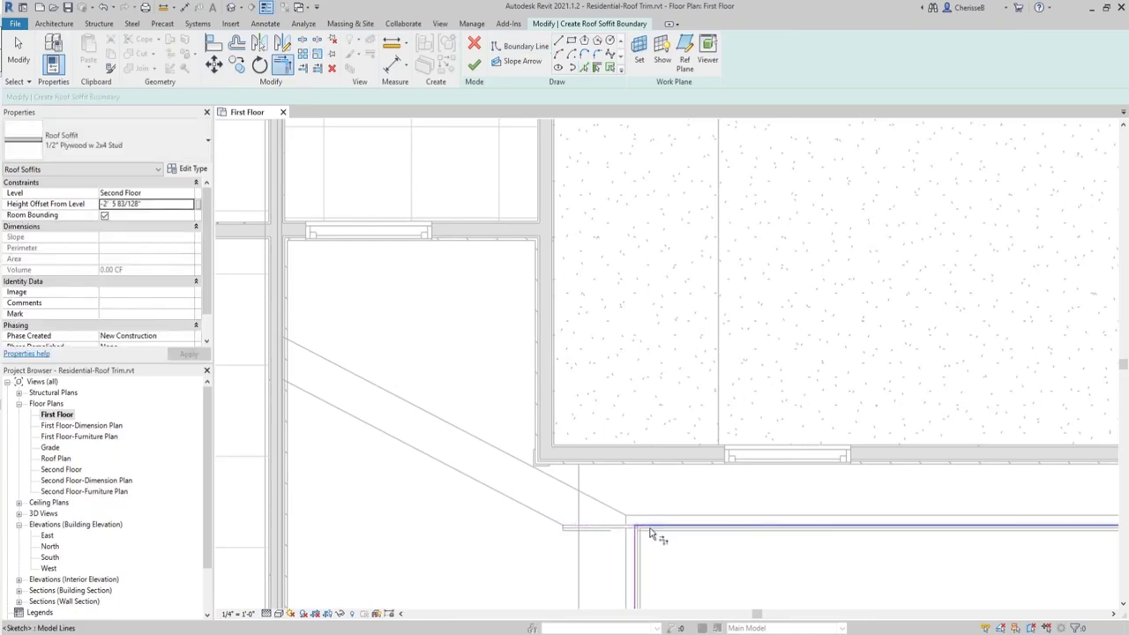
scroll(650, 534, "down", 3)
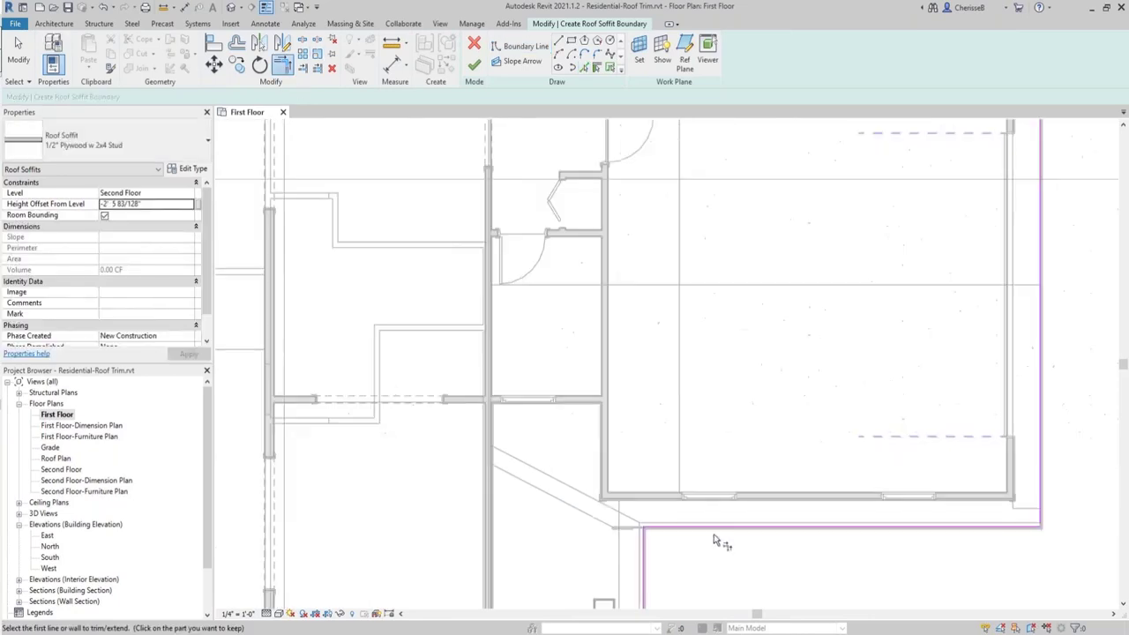
left_click(1041, 519)
middle_click_drag(633, 517, 642, 216)
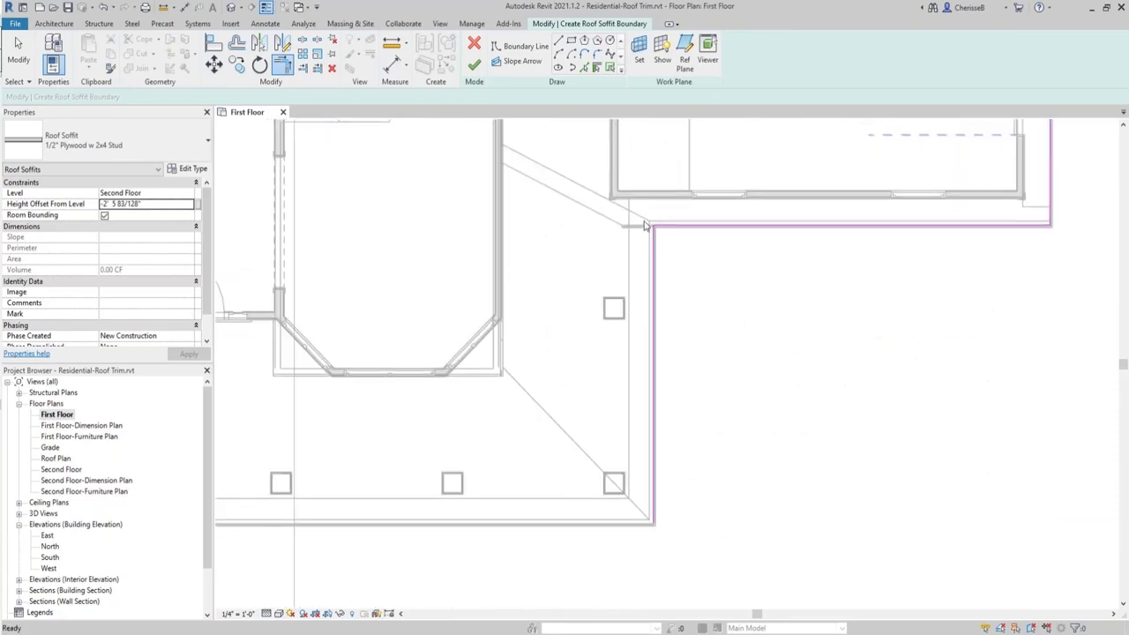
Add the south porch roof's long front fascia and its west side fascia to the soffit boundary.
left_click(584, 68)
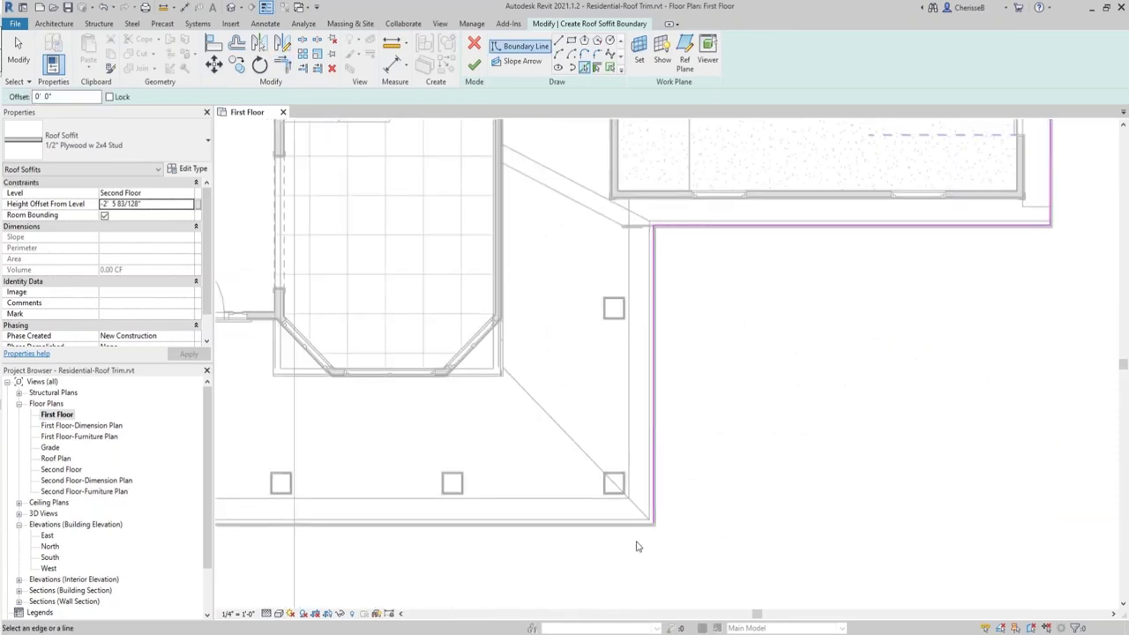
scroll(650, 521, "up", 2)
scroll(653, 513, "down", 2)
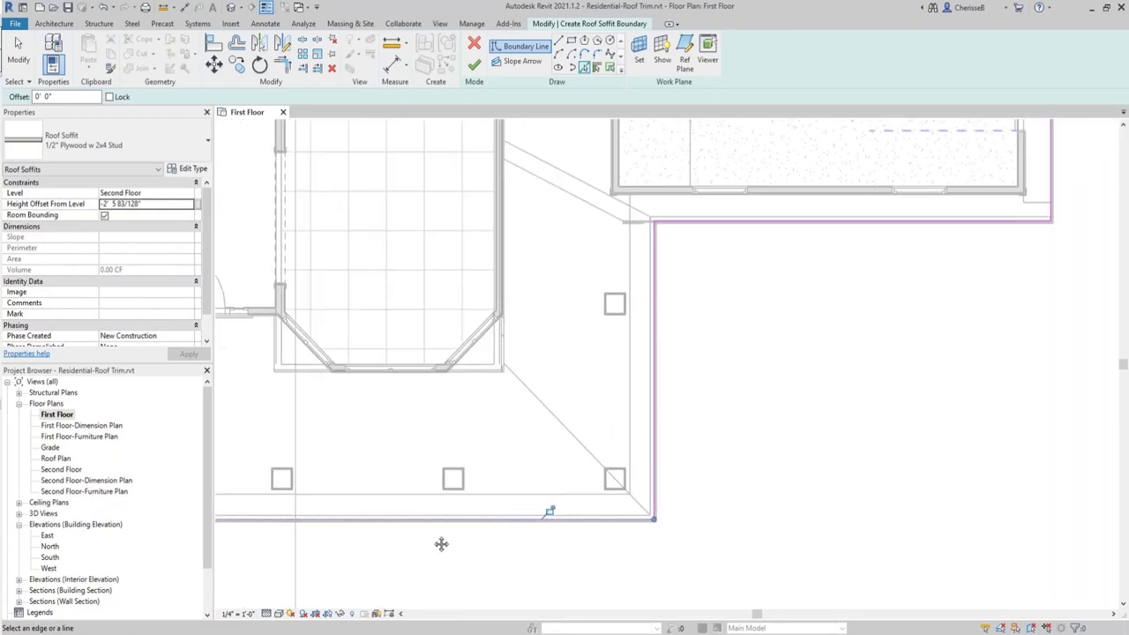
middle_click_drag(441, 541, 890, 546)
scroll(890, 546, "up", 2)
middle_click_drag(503, 561, 653, 564)
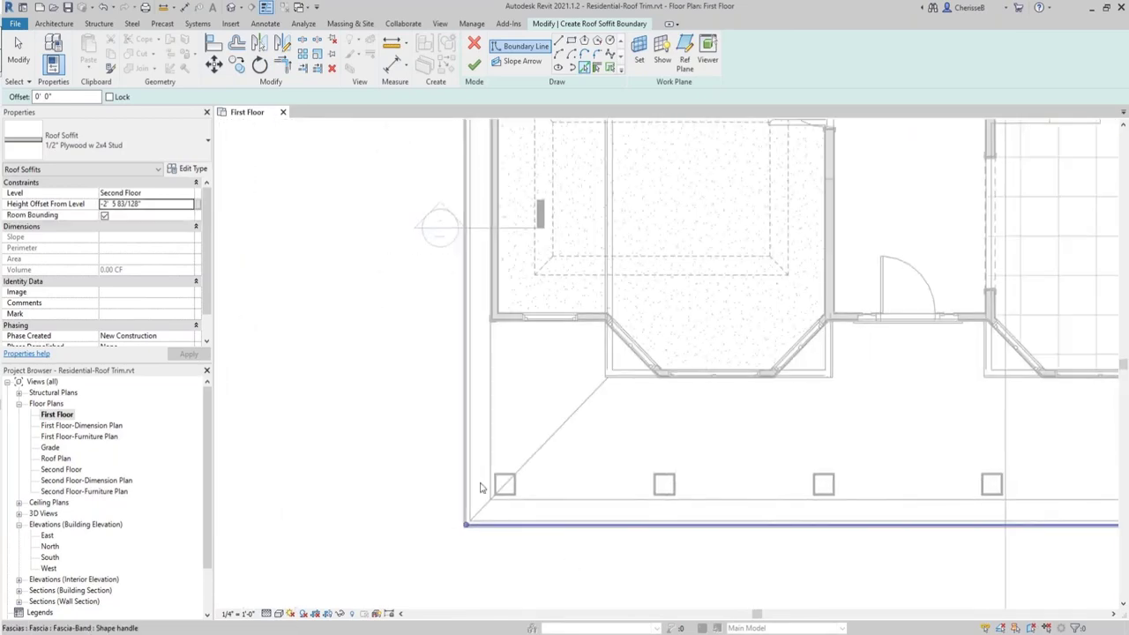
scroll(476, 485, "up", 2)
middle_click_drag(476, 357, 527, 486)
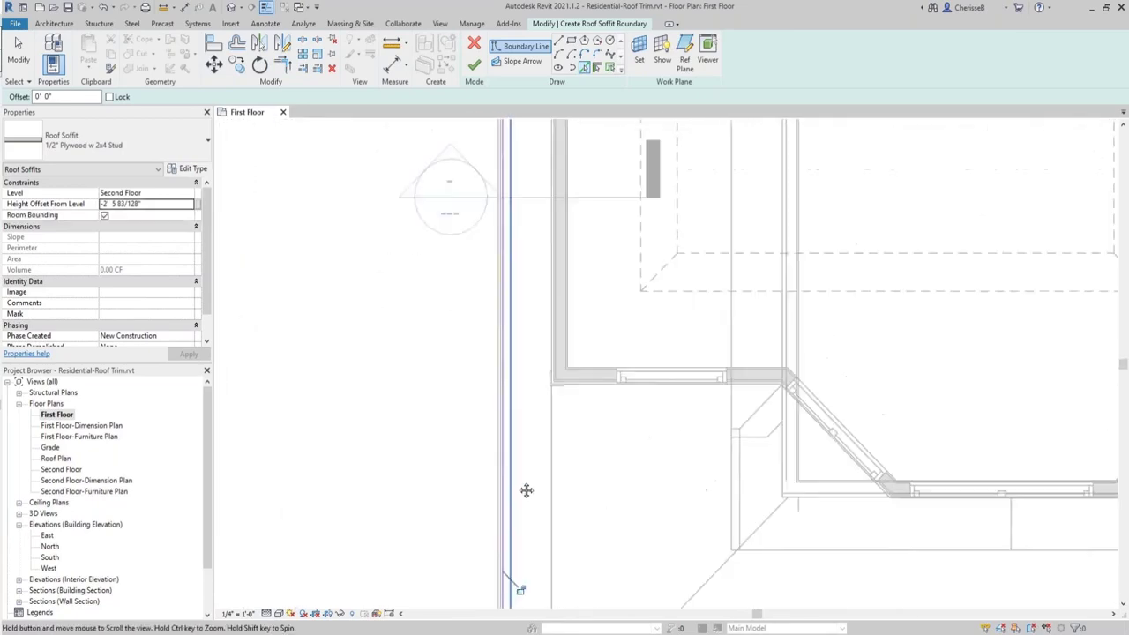
Add the gabled west wing's south eave fascia, trim it to the porch side line, and pick the wing's gable-end fascia.
middle_click_drag(494, 75, 509, 432)
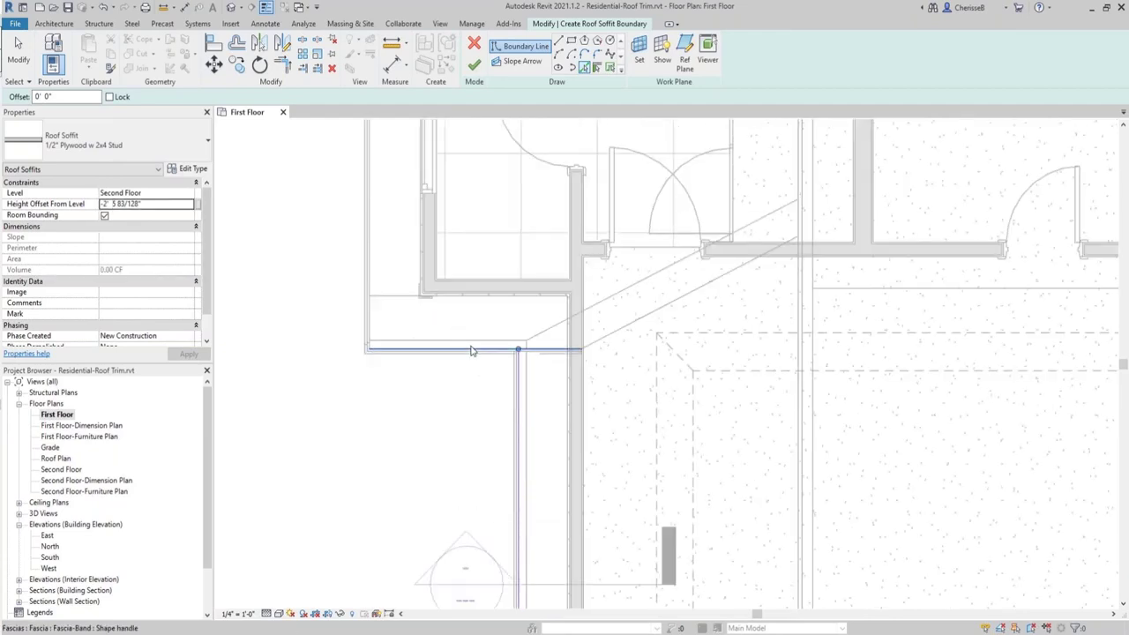
key("t")
key("r")
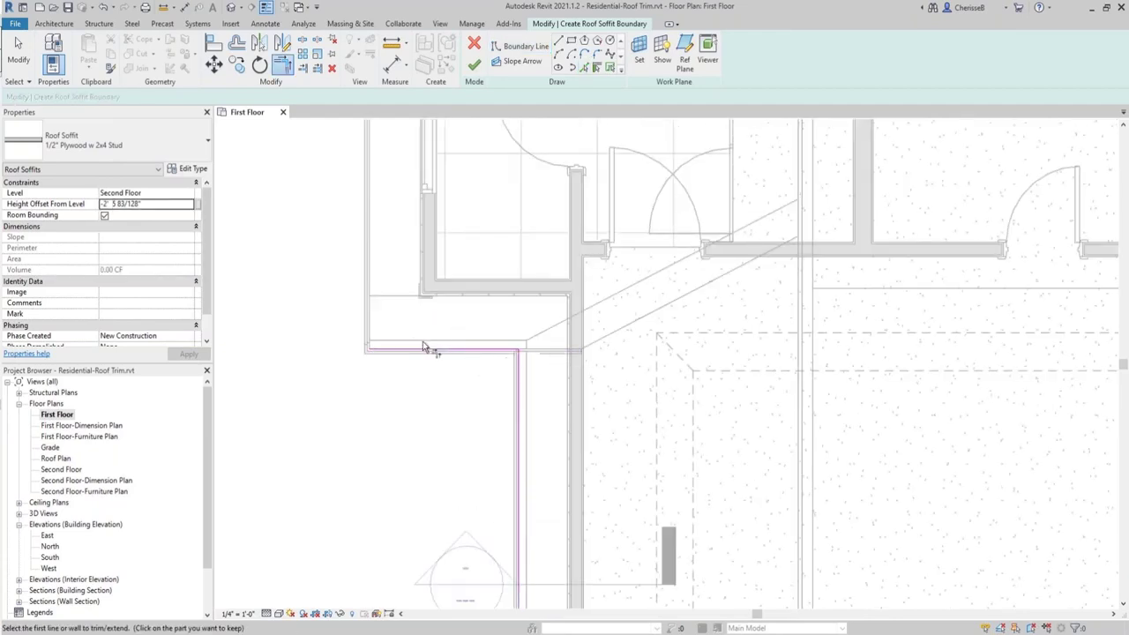
left_click(584, 68)
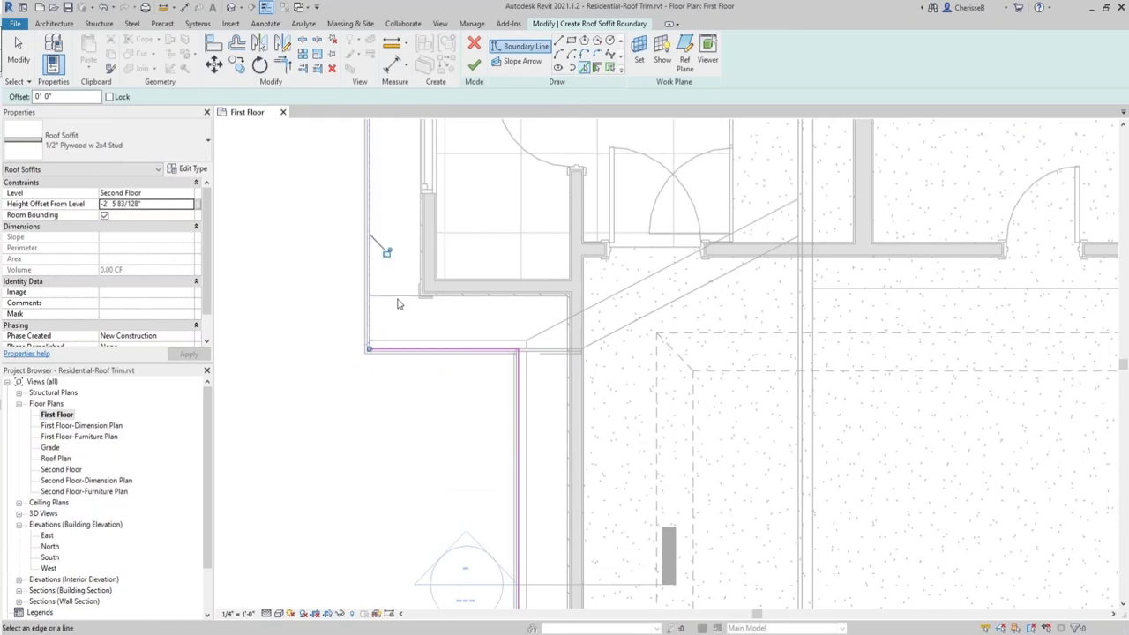
left_click(385, 251)
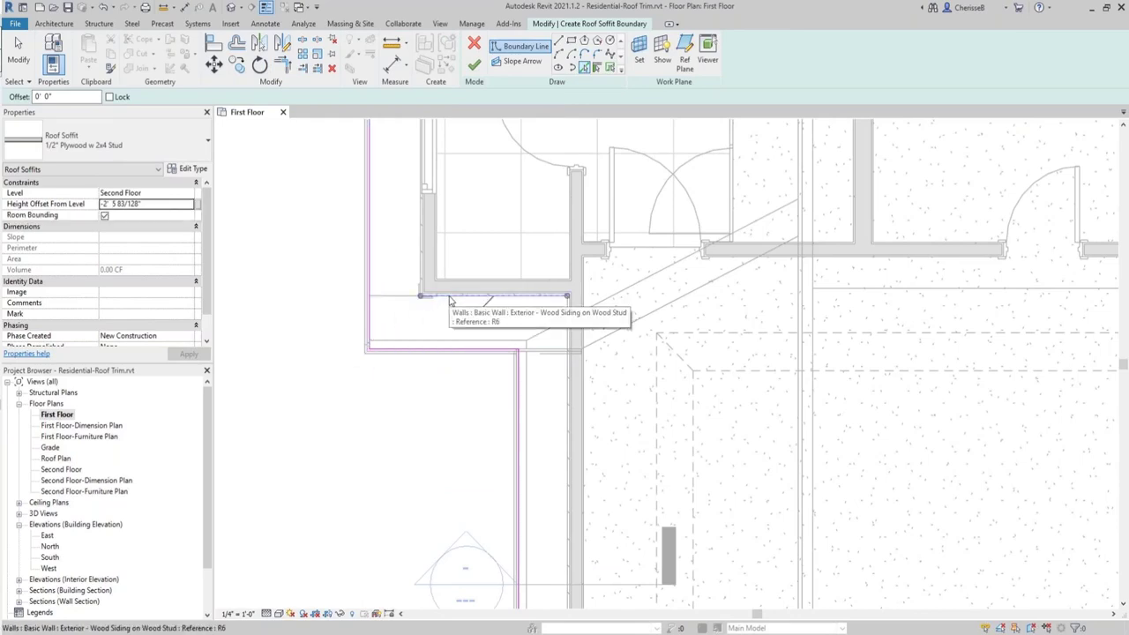
Add the west wing's south exterior wall face to the boundary and trim the gable-end line to it.
left_click(450, 302)
key("t")
key("r")
left_click(456, 303)
left_click(371, 322)
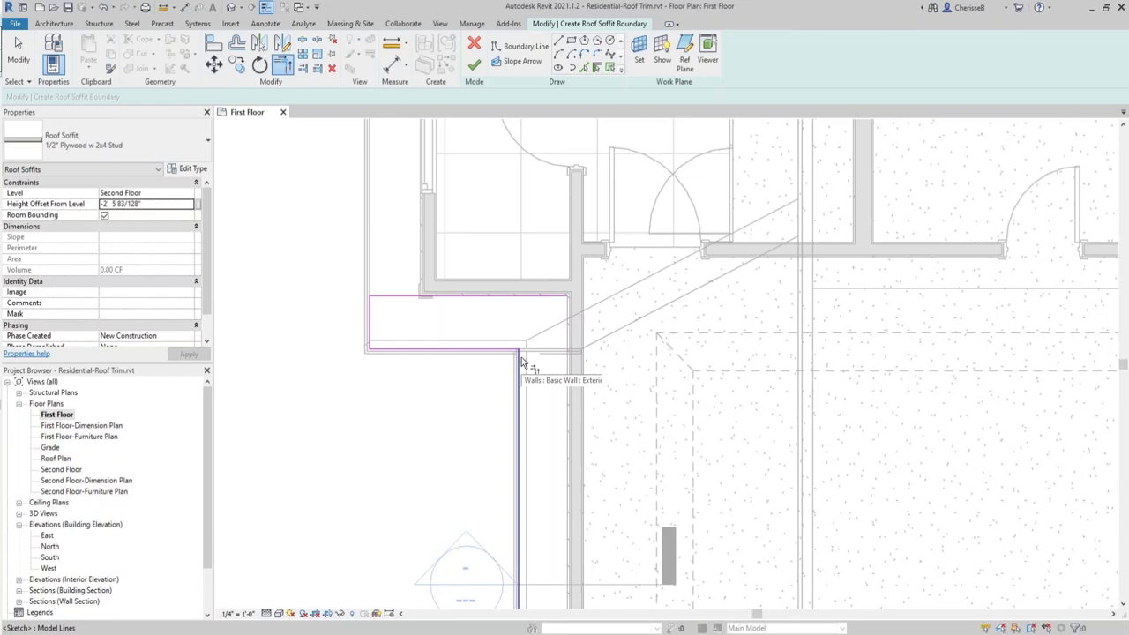
Pick the house's west exterior wall beside the south porch as a boundary line, joined to the wing's south wall line.
left_click(597, 68)
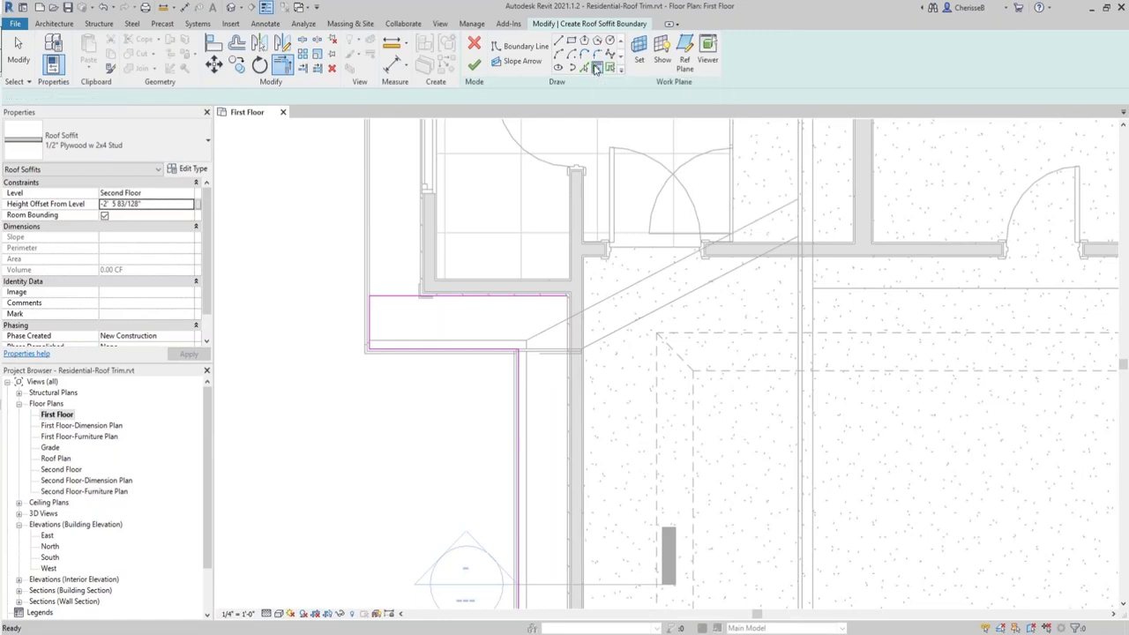
scroll(567, 445, "down", 2)
left_click(569, 446)
key("t")
key("r")
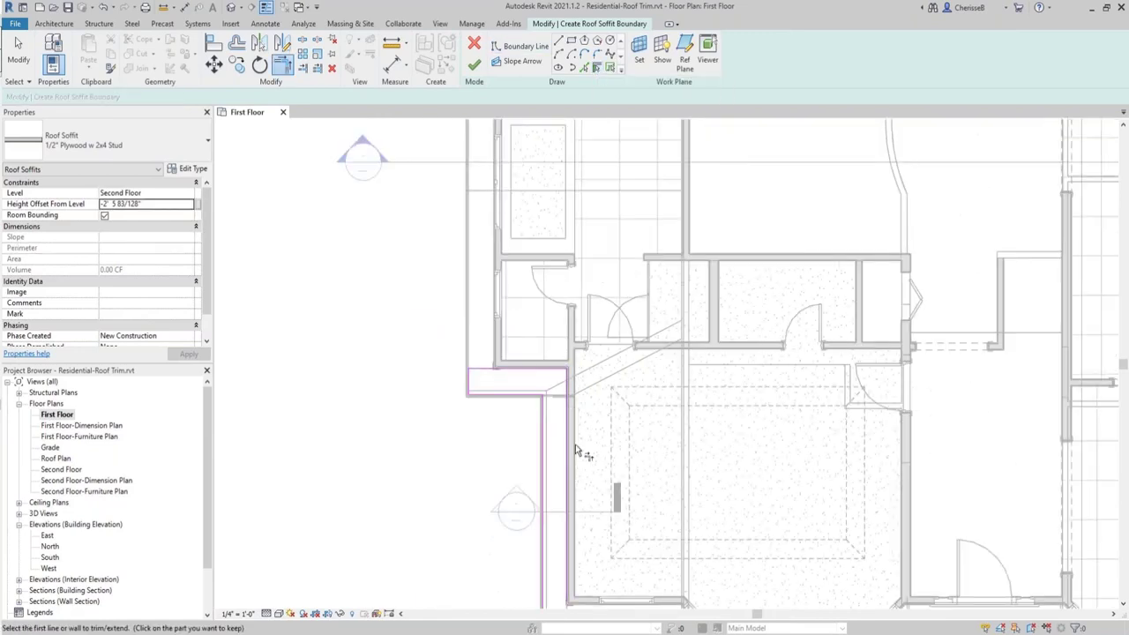
Add the south porch deck's long front edge to the boundary and trim it to the west exterior wall line.
key("Escape")
middle_click_drag(578, 452, 517, 239)
middle_click_drag(525, 483, 517, 381)
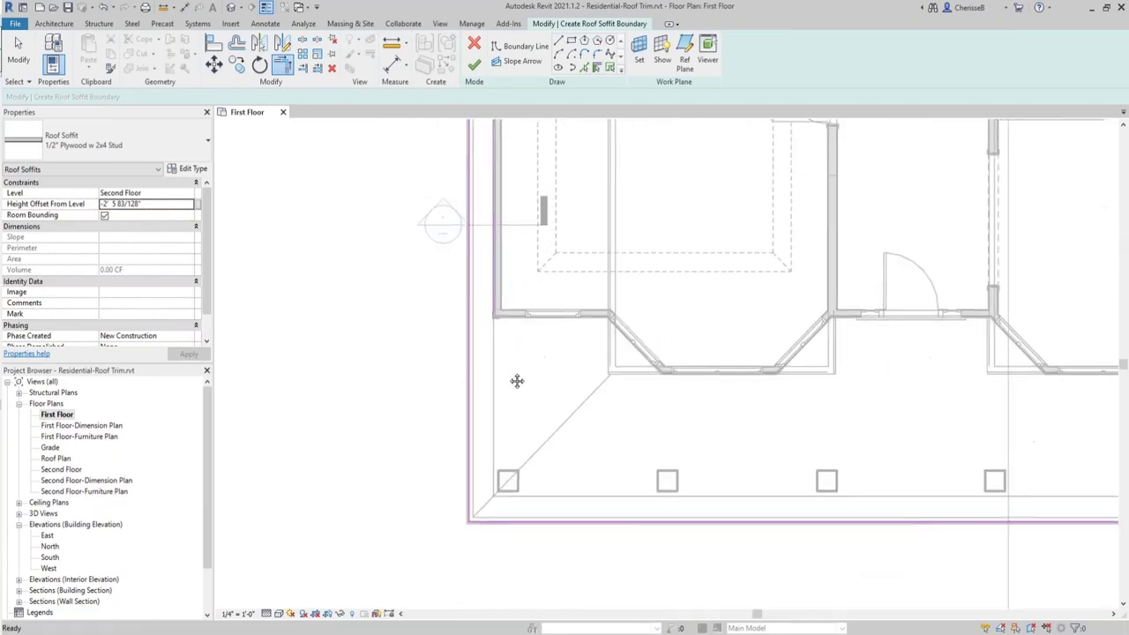
key("t")
key("r")
left_click(584, 67)
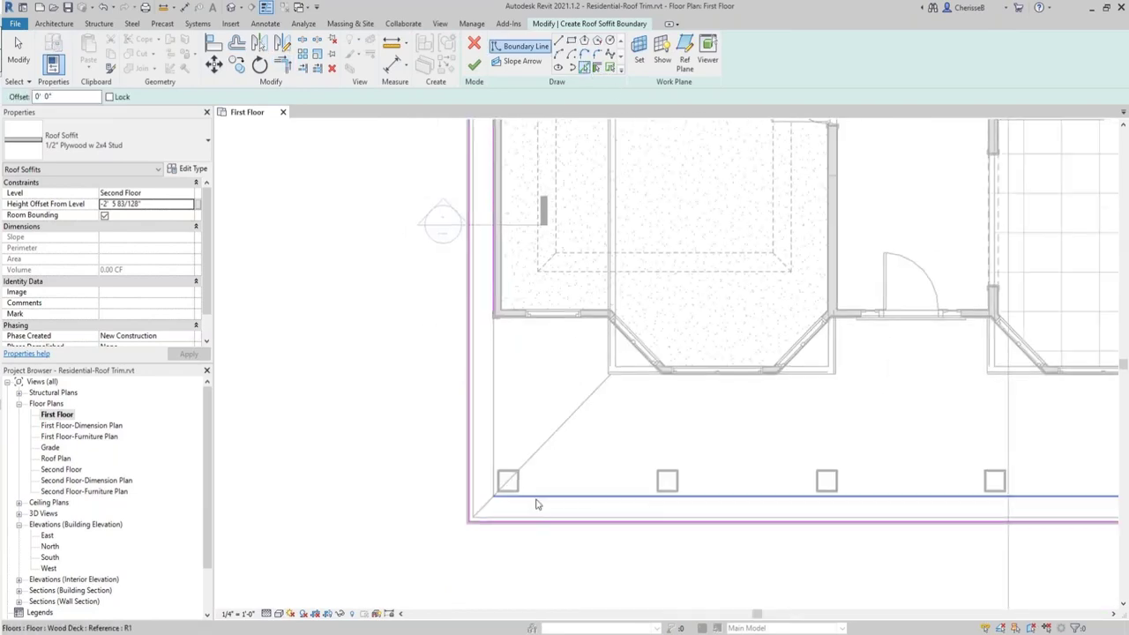
left_click(536, 502)
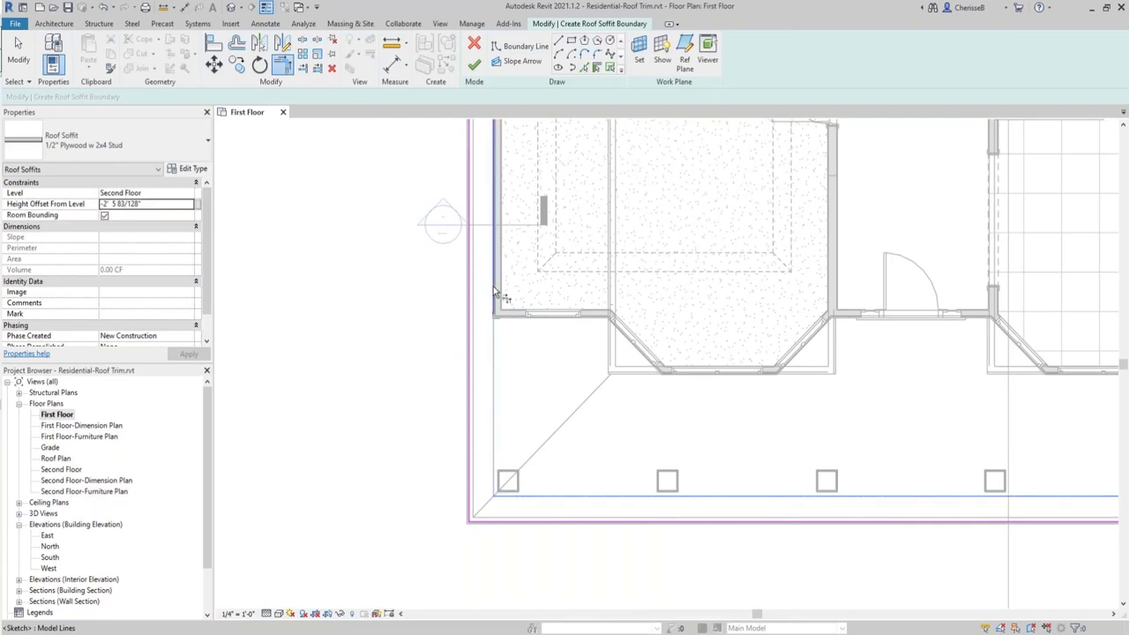
key("t")
key("r")
Add the porch deck's garage-side edge and the garage's south wall face, and trim the two lines to a corner.
middle_click_drag(908, 486, 378, 481)
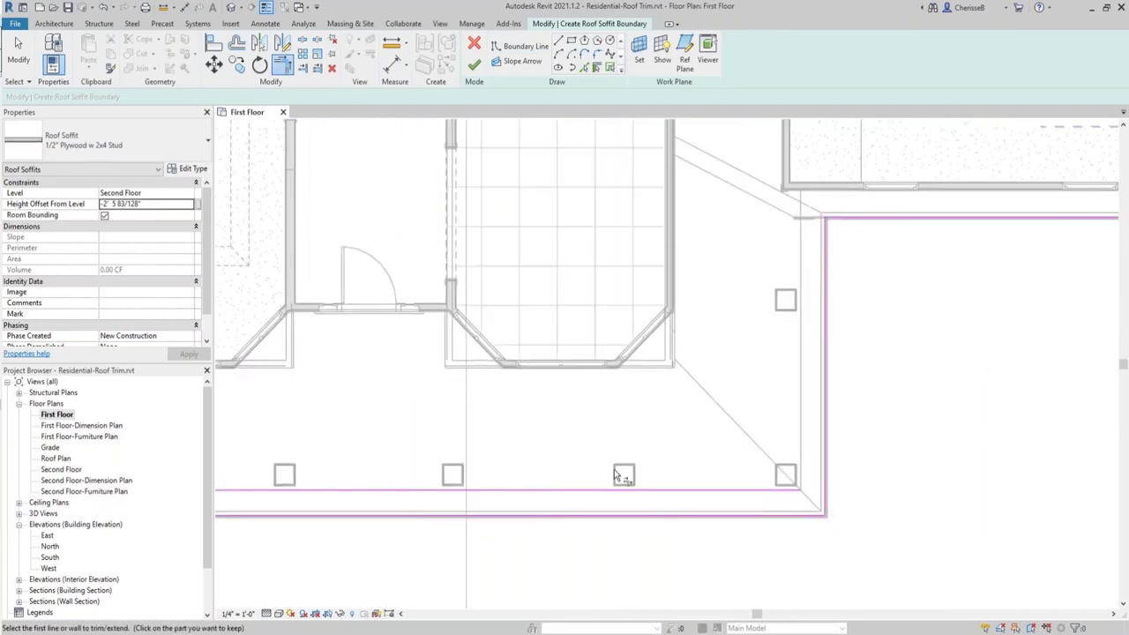
left_click(584, 67)
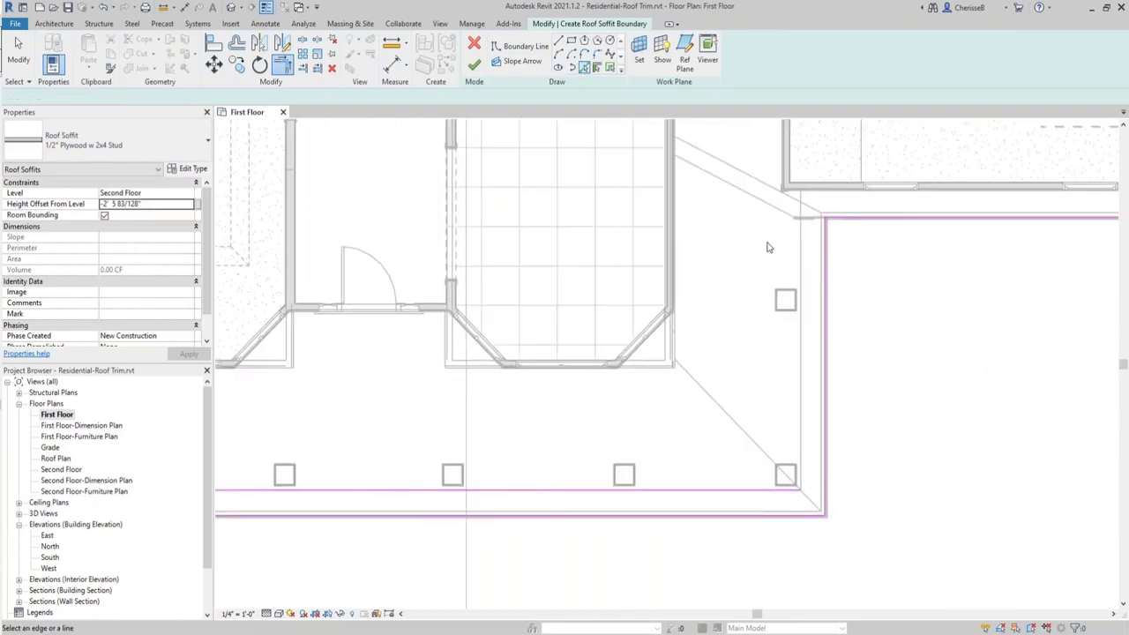
left_click(804, 357)
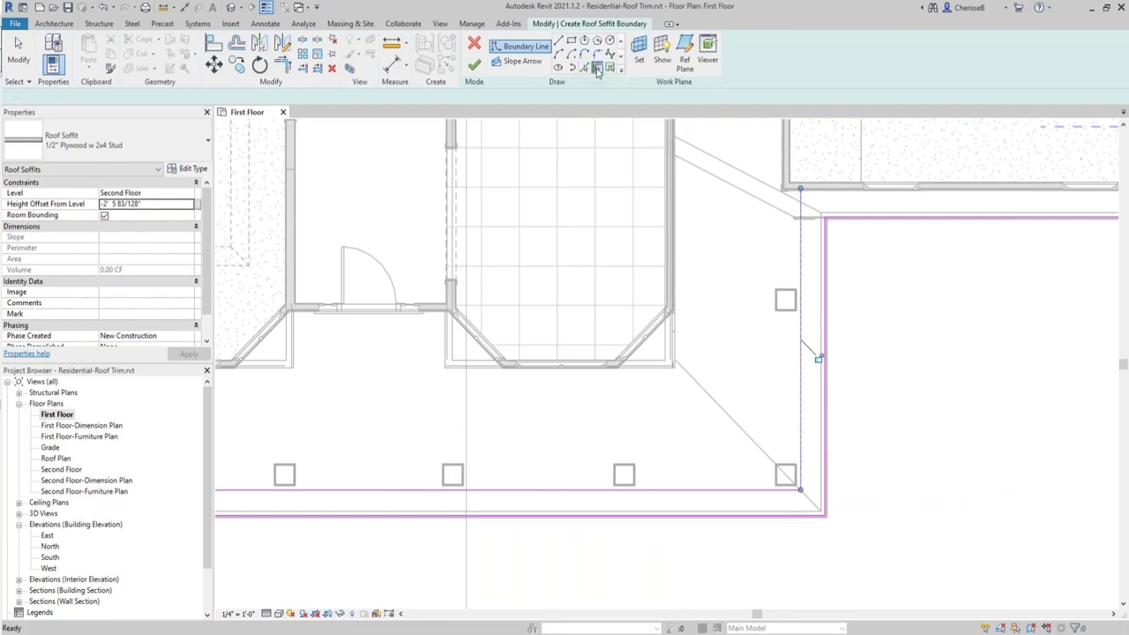
left_click(848, 193)
scroll(776, 207, "up", 3)
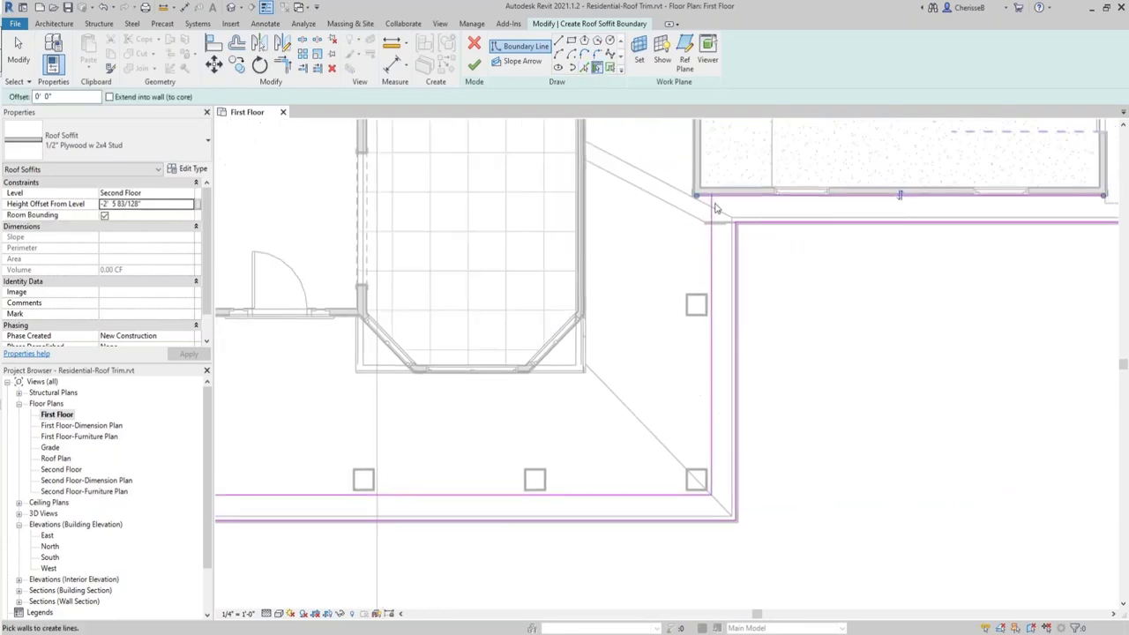
key("t")
key("r")
left_click(711, 208)
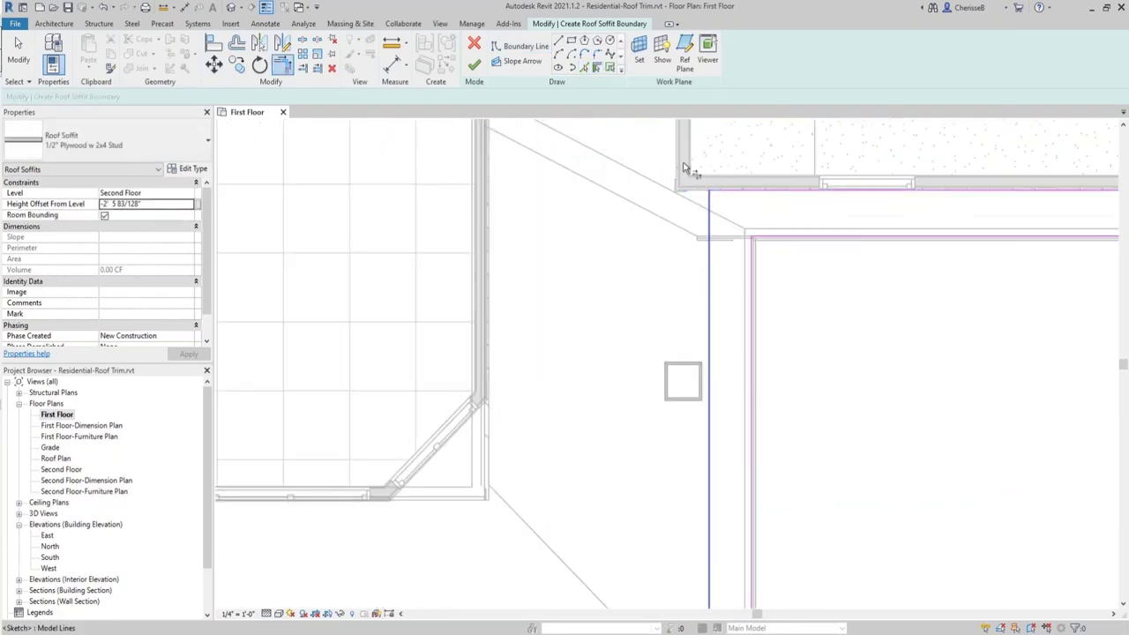
left_click(723, 191)
Pick the garage's door-side wall face and its north exterior wall face as inner soffit boundary lines.
left_click(597, 68)
scroll(937, 249, "down", 2)
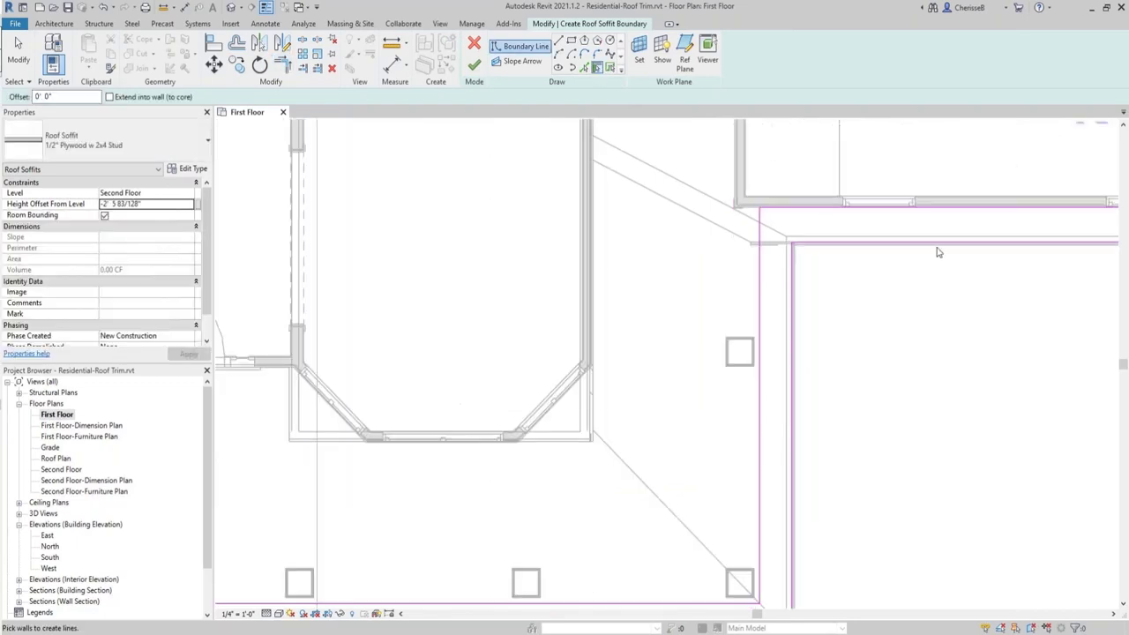
middle_click_drag(937, 249, 561, 330)
scroll(885, 253, "down", 1)
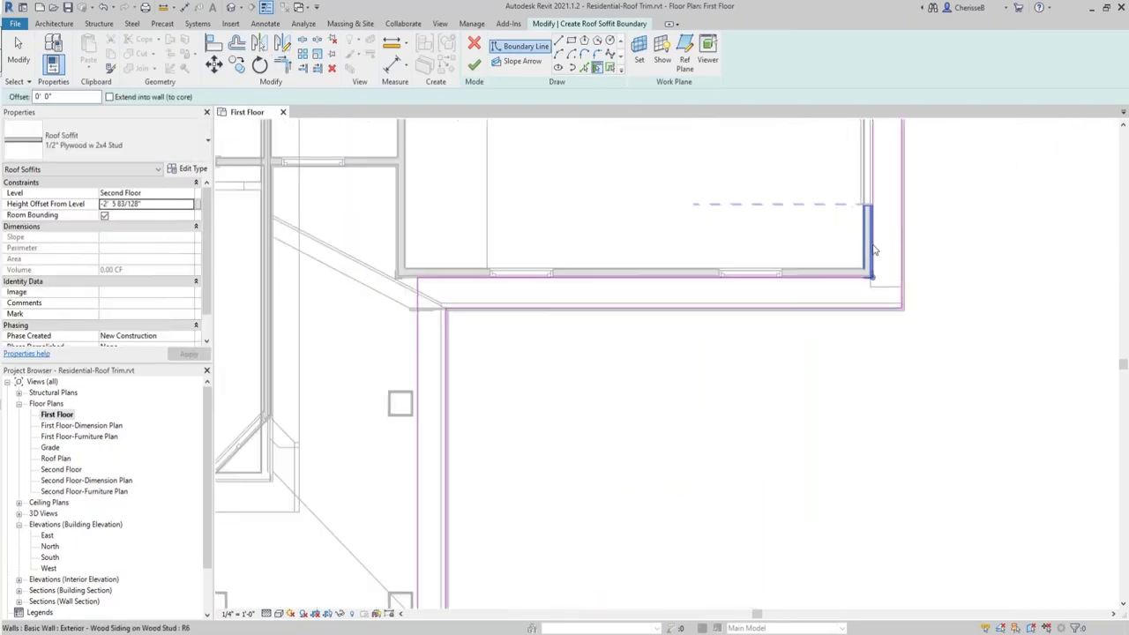
mouse_move(884, 253)
middle_mouse_down()
mouse_move(877, 504)
mouse_move(875, 450)
middle_mouse_up()
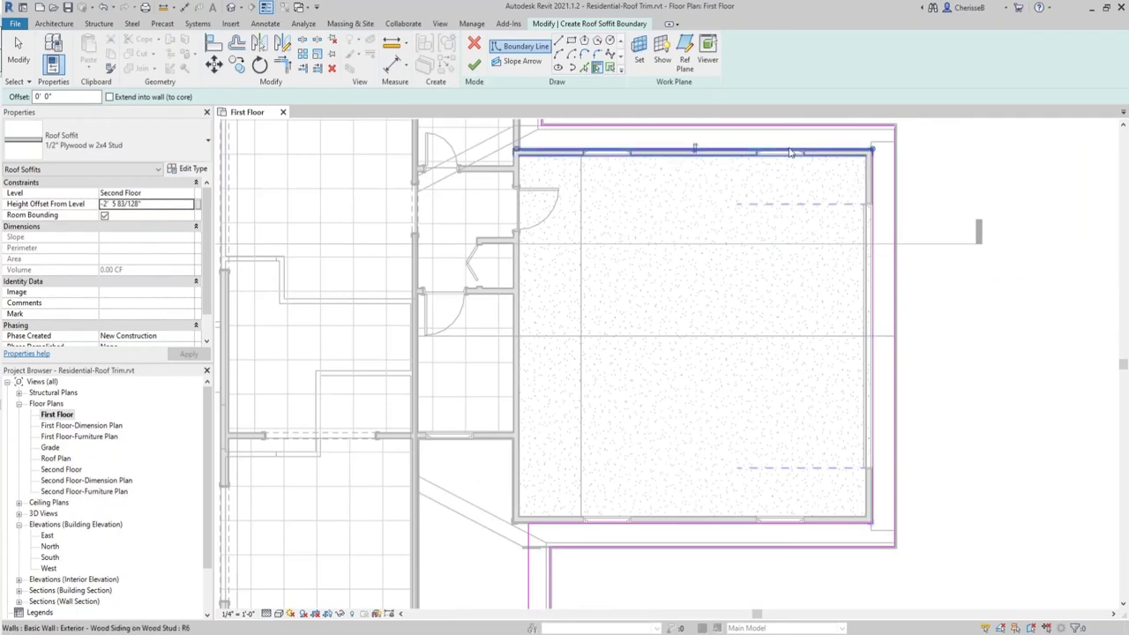
Add the short exterior wall north of the garage and the north porch deck's garage-side and front edges to the boundary, joined at the corner.
left_click(569, 152)
middle_click_drag(557, 180, 624, 328)
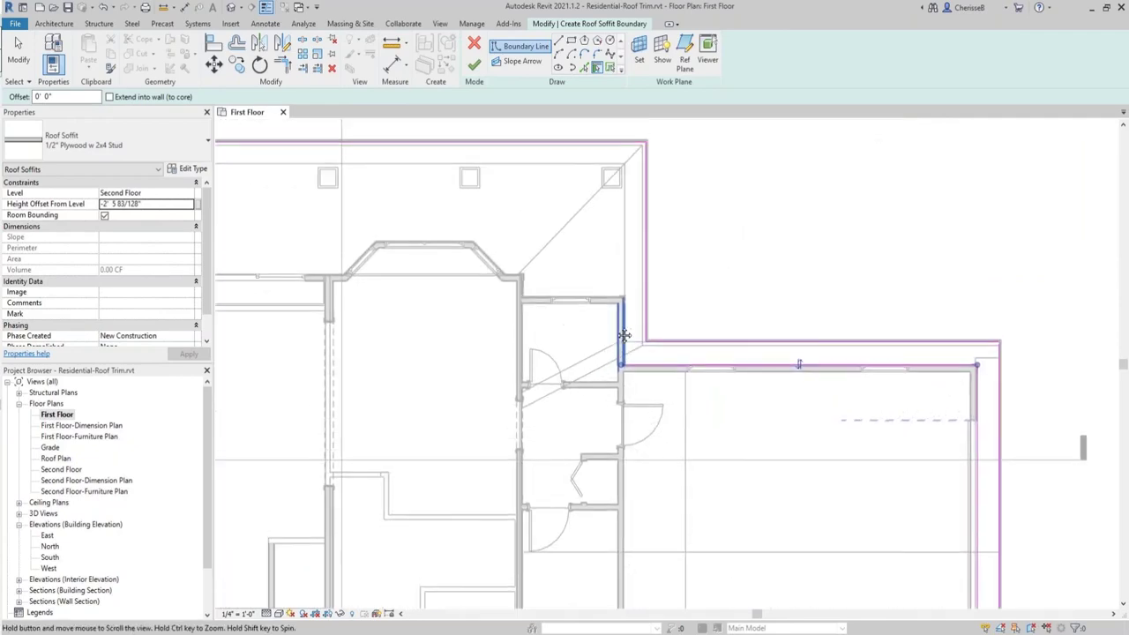
left_click(583, 67)
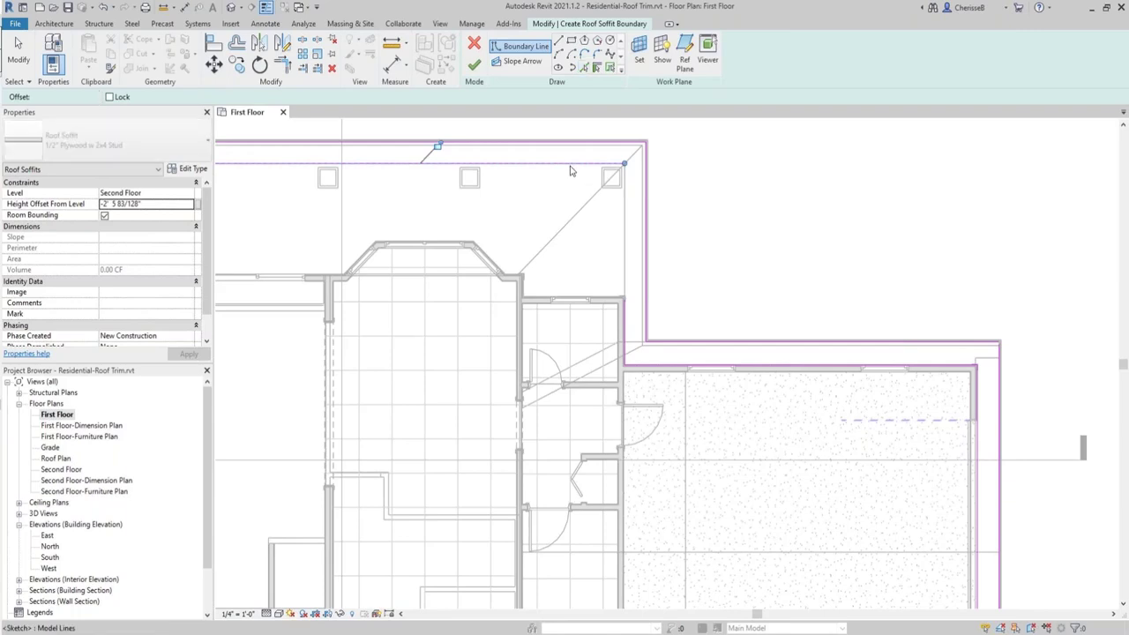
left_click(618, 164)
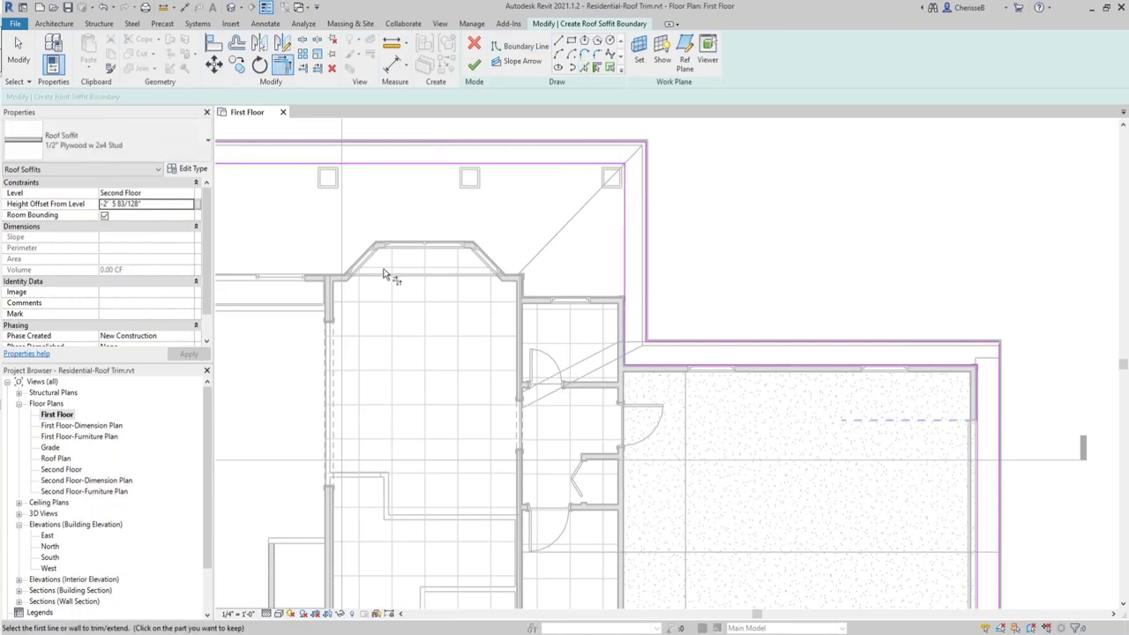
key("t")
key("r")
Add the north porch deck's west edge to the boundary and trim it to the front edge and the west wing's north wall line.
middle_click_drag(418, 277, 942, 290)
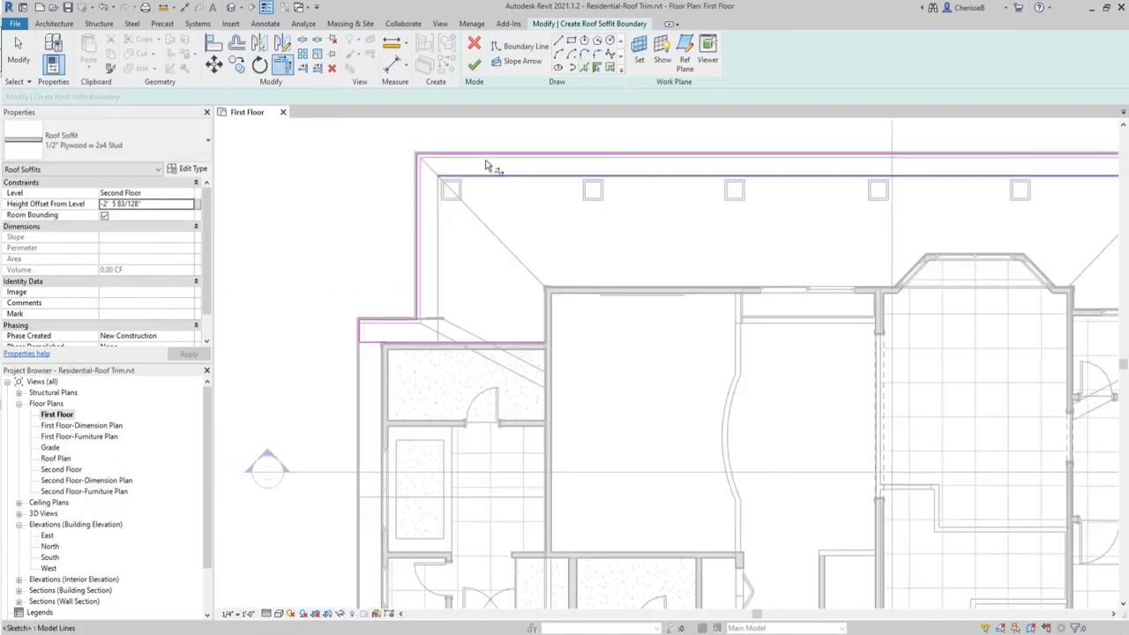
key("Escape")
left_click(435, 272)
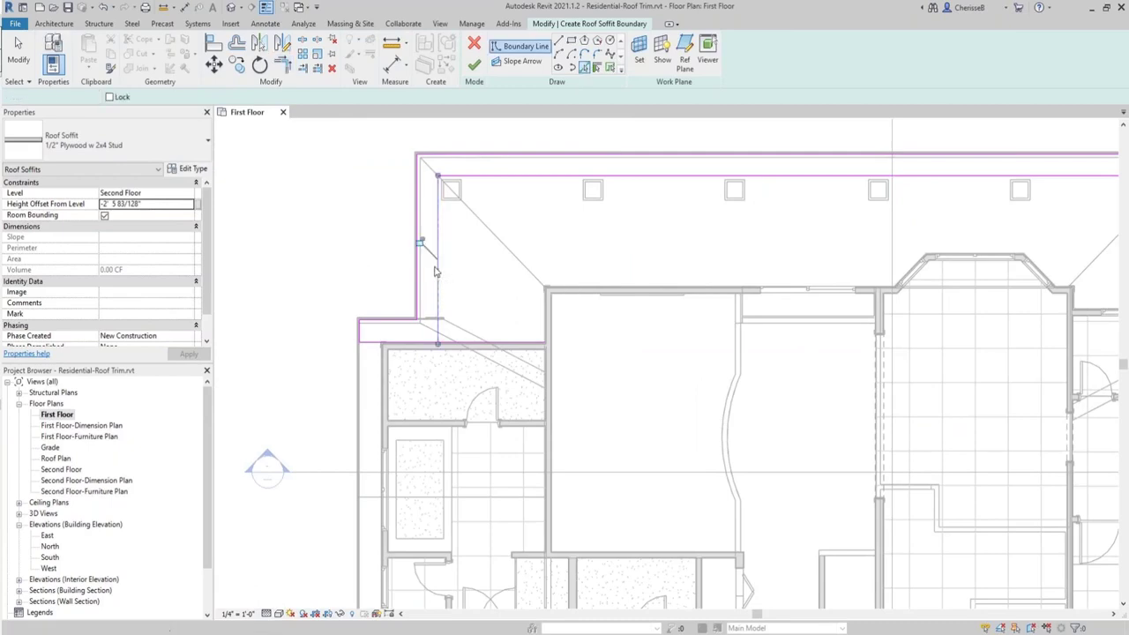
key("t")
key("r")
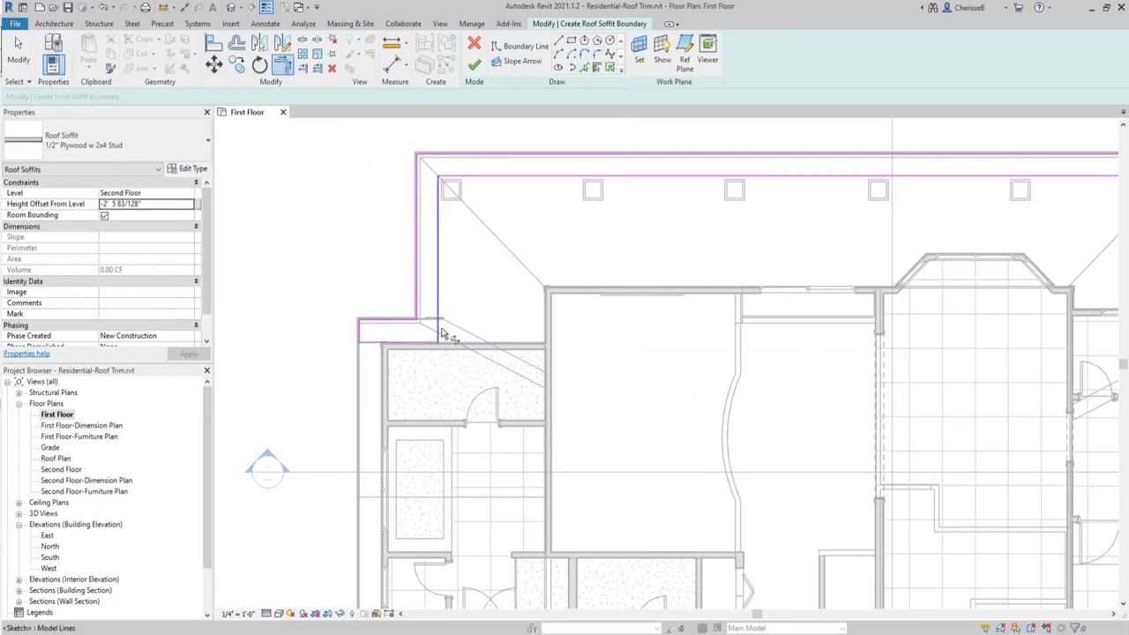
Close the outer boundary corner at the garage's northeast end and finish the roof soffit sketch.
left_click(474, 64)
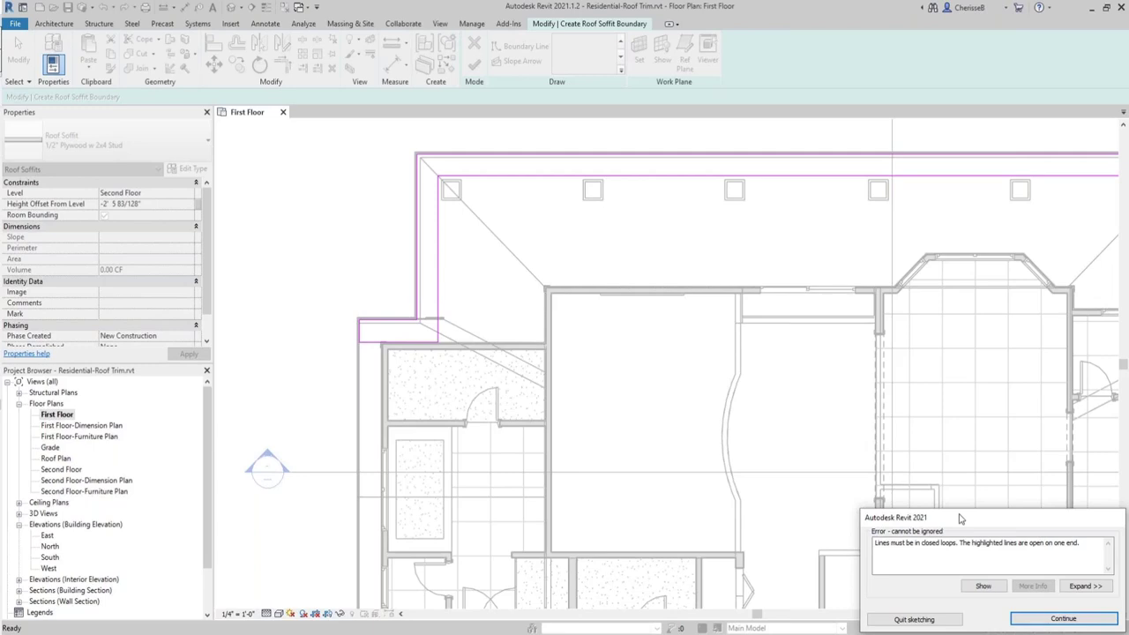
scroll(657, 403, "down", 3)
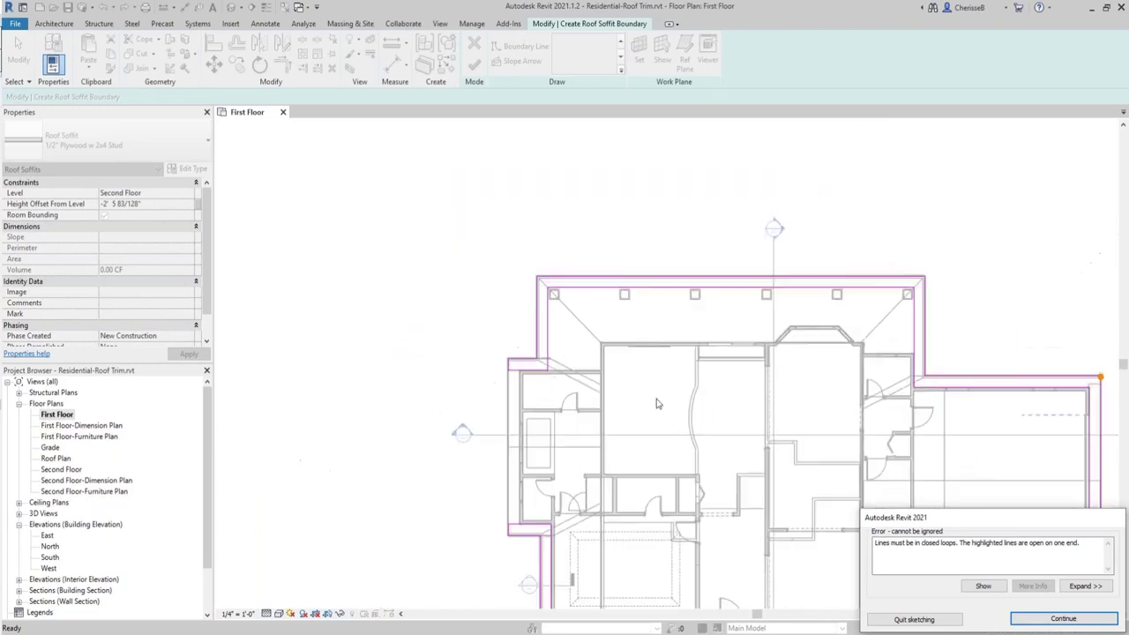
scroll(600, 356, "up", 2)
scroll(768, 321, "up", 5)
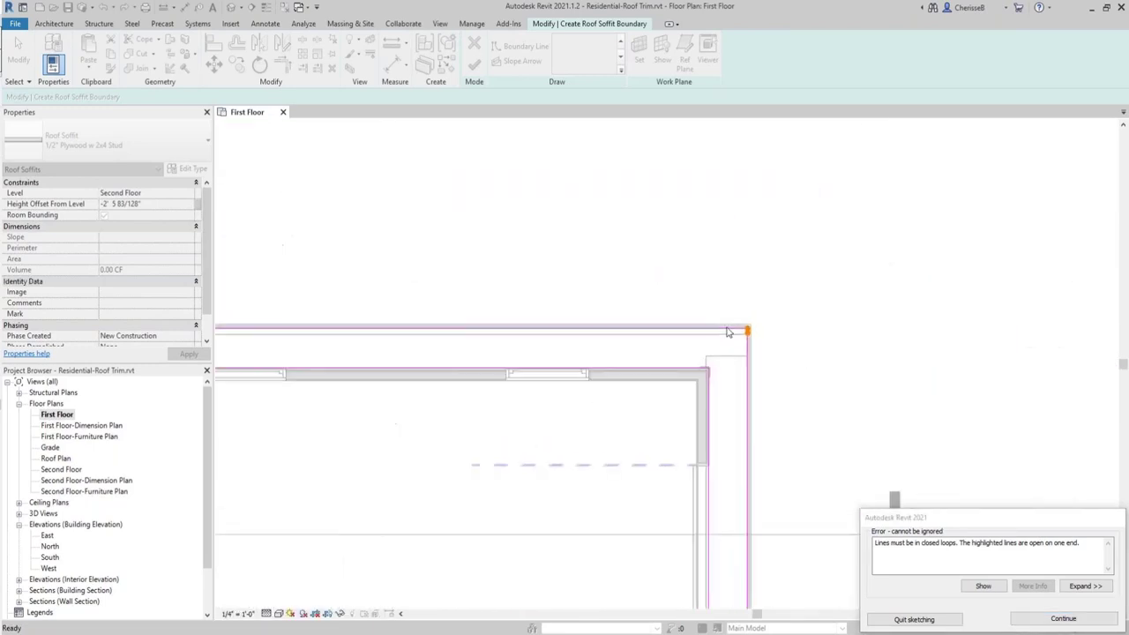
left_click(1047, 621)
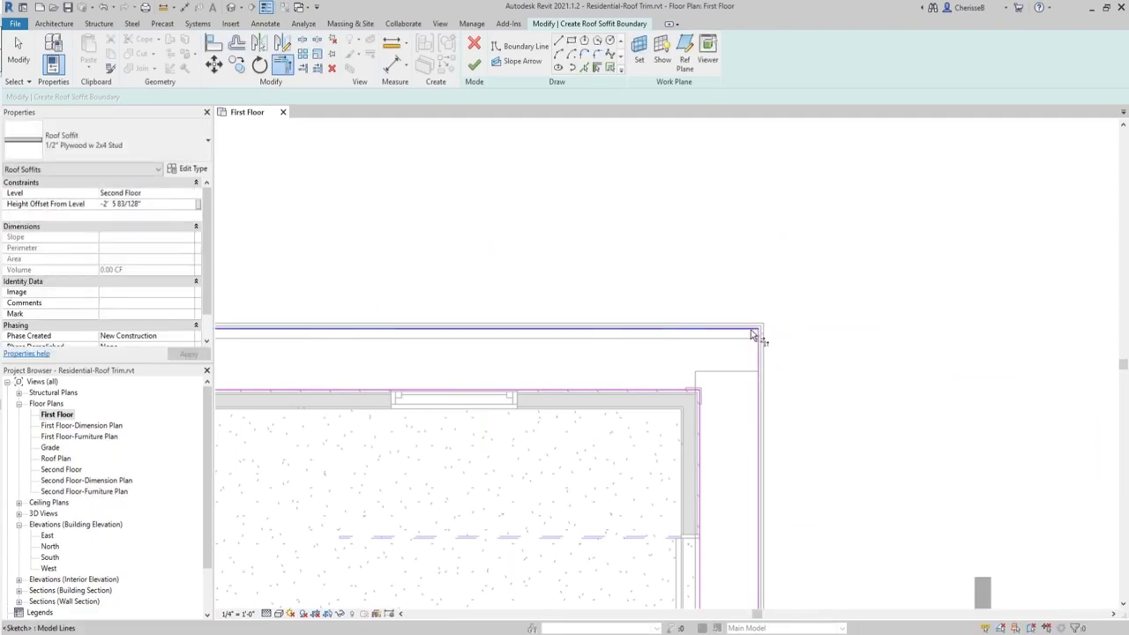
left_click(473, 65)
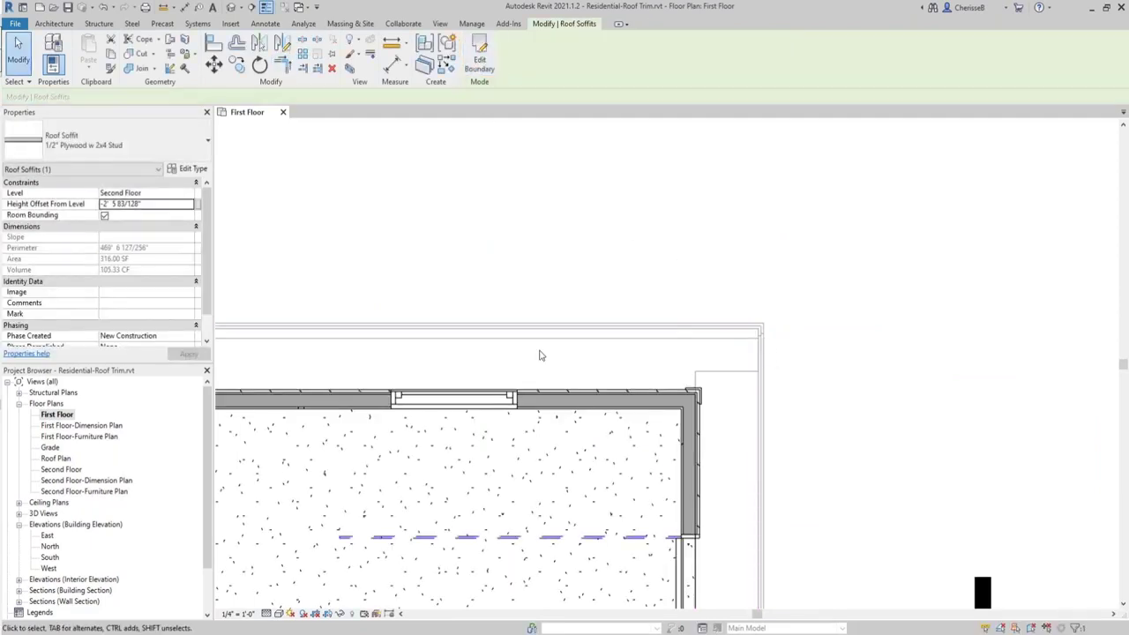
Open the 3D view and inspect the first-floor soffit around the porches and garage.
key("a")
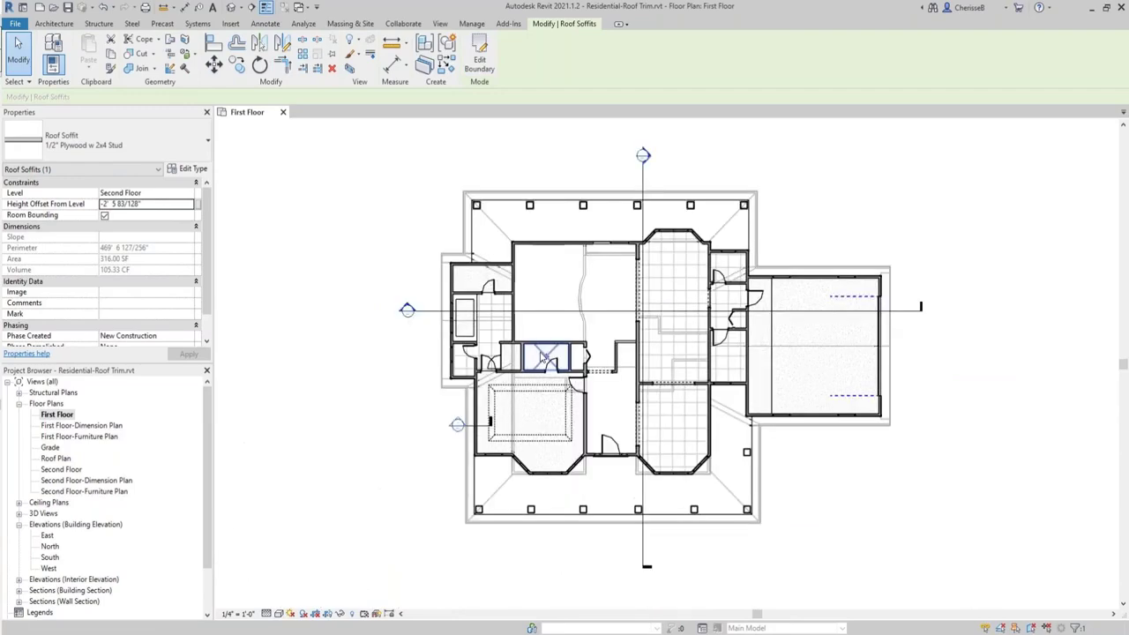
left_click(233, 7)
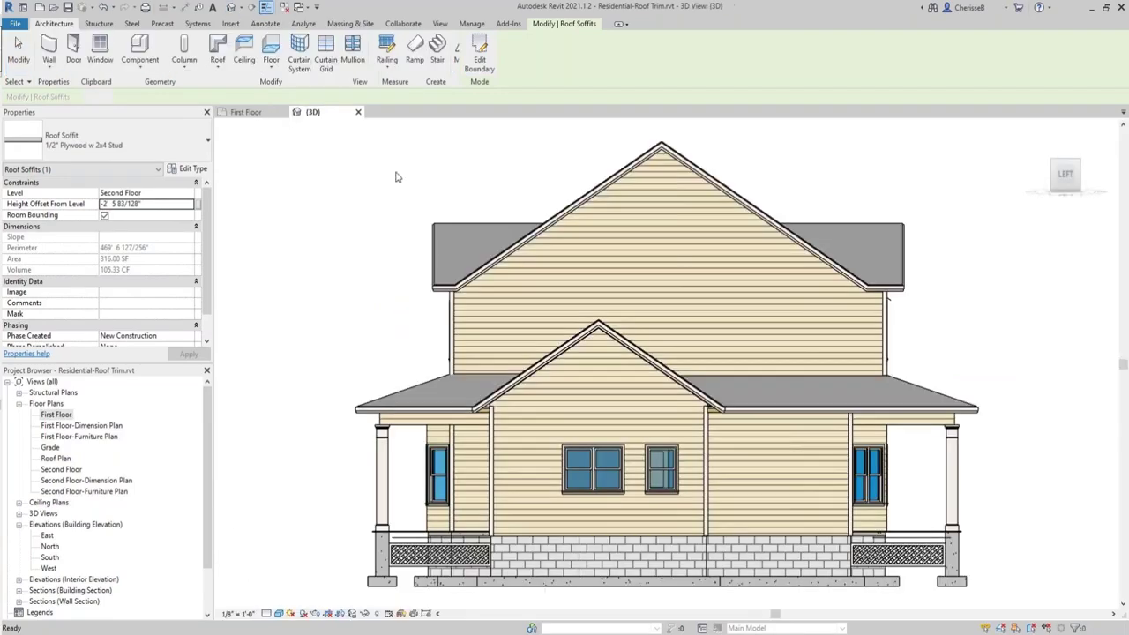
left_click(397, 178)
middle_click_drag(379, 512, 794, 422, "shift")
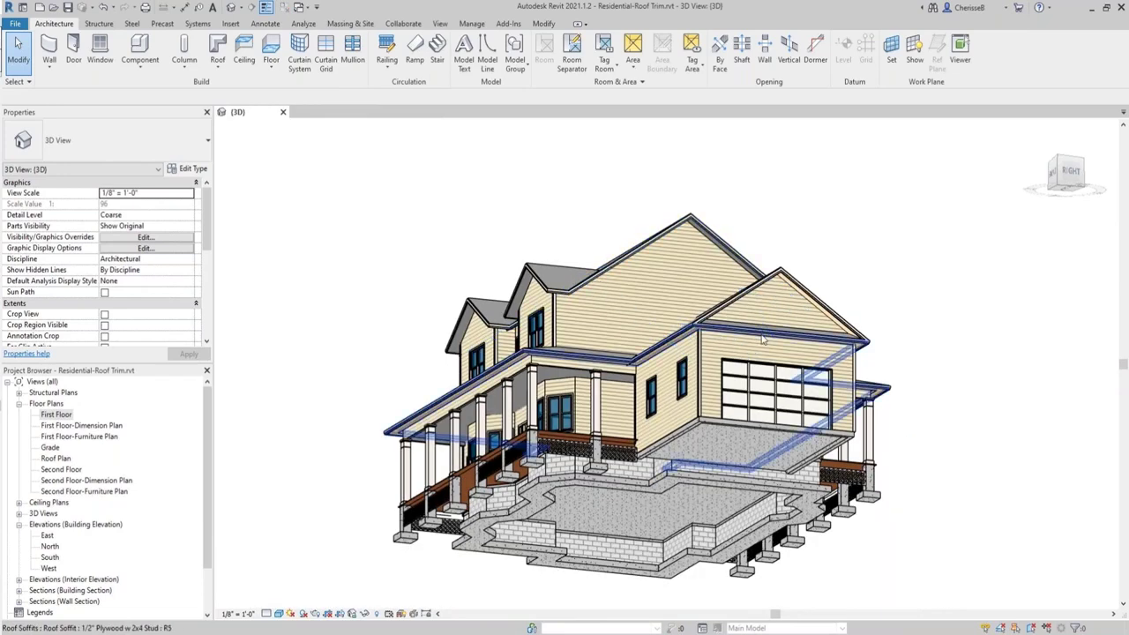
middle_click_drag(768, 345, 790, 383, "shift")
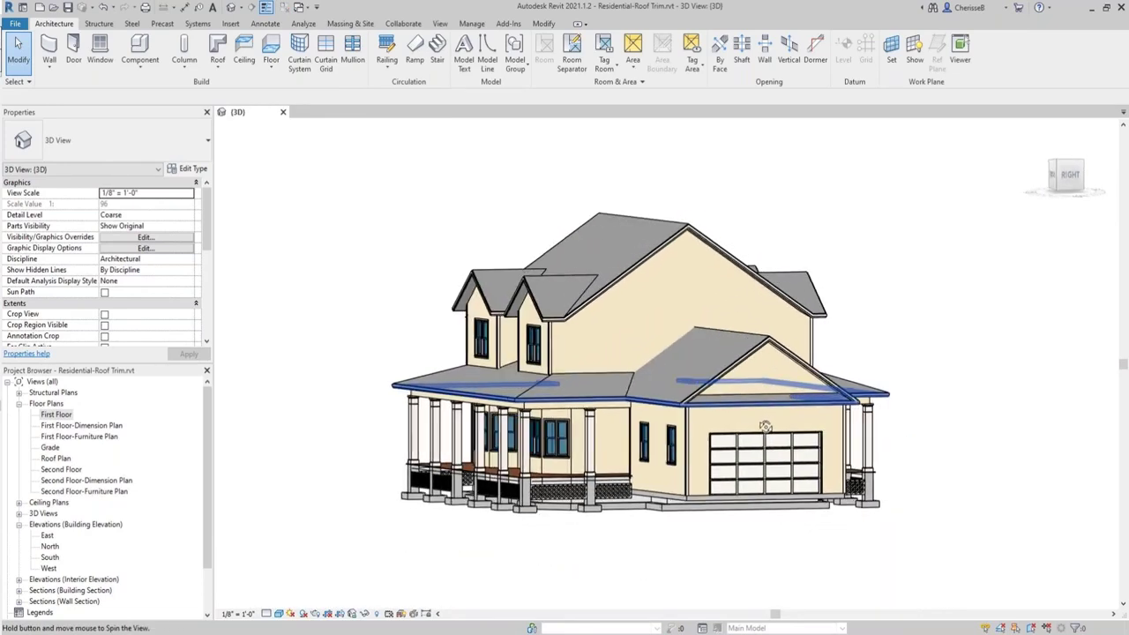
Place a Fascia-Frieze 1x12 along one slope of the garage gable soffit and flip its profile about the vertical axis.
scroll(792, 381, "up", 3)
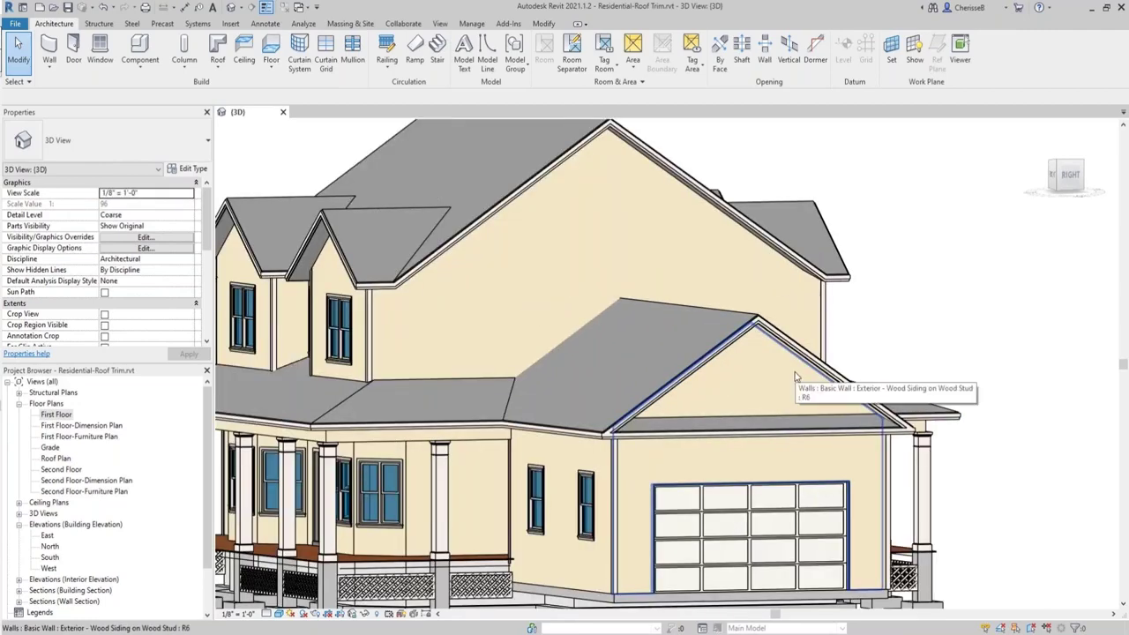
scroll(794, 378, "up", 3)
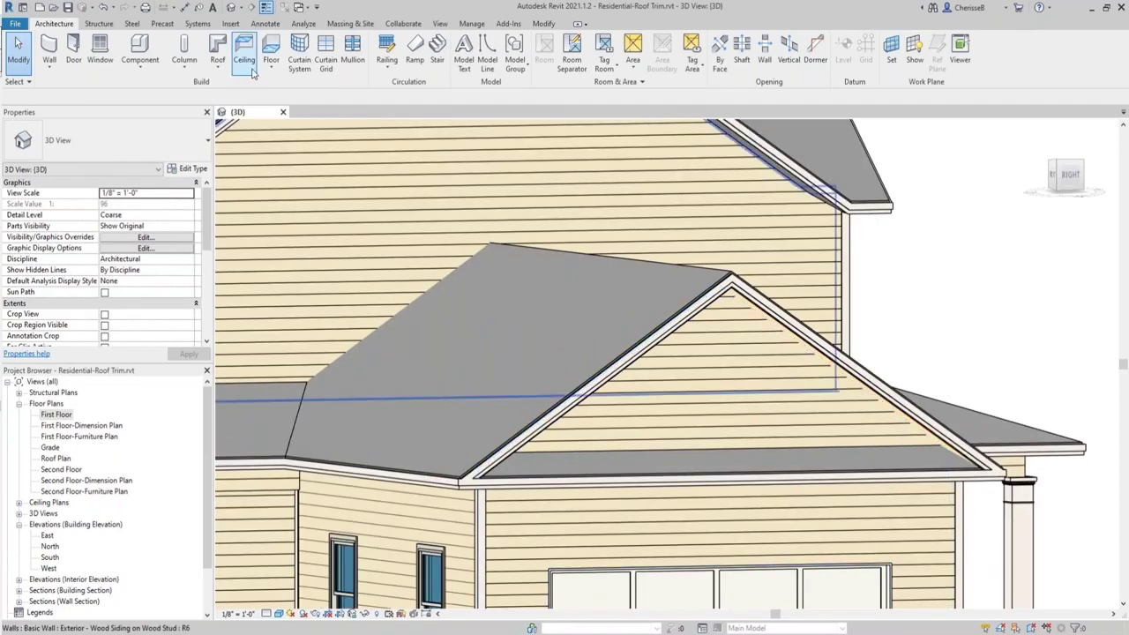
left_click(217, 65)
left_click(235, 190)
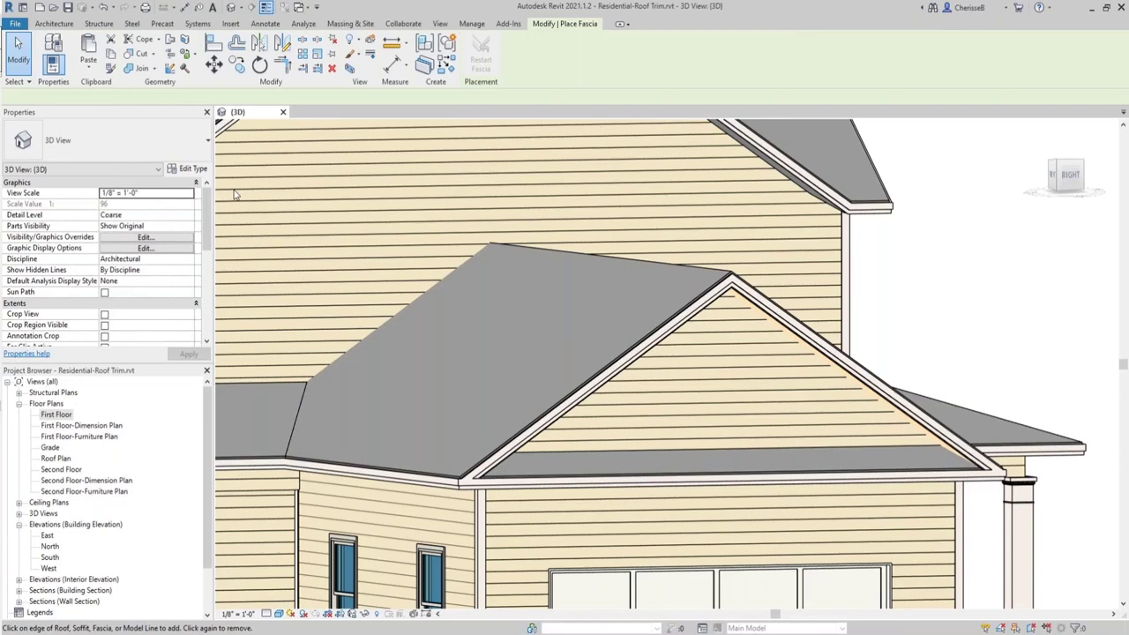
left_click(150, 155)
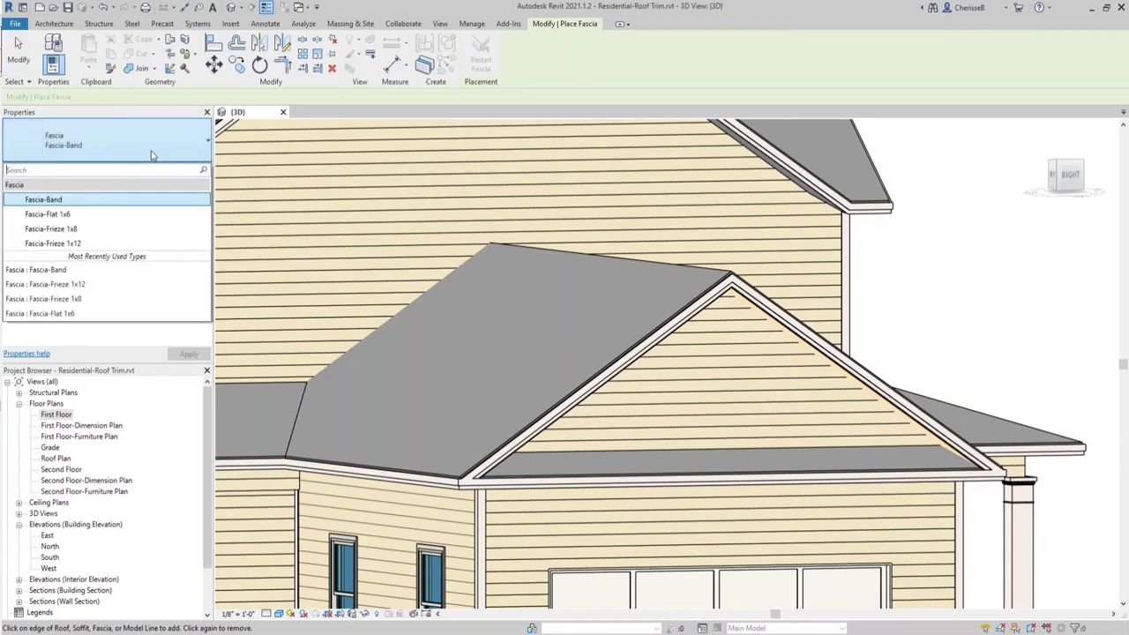
left_click(88, 244)
scroll(322, 275, "up", 3)
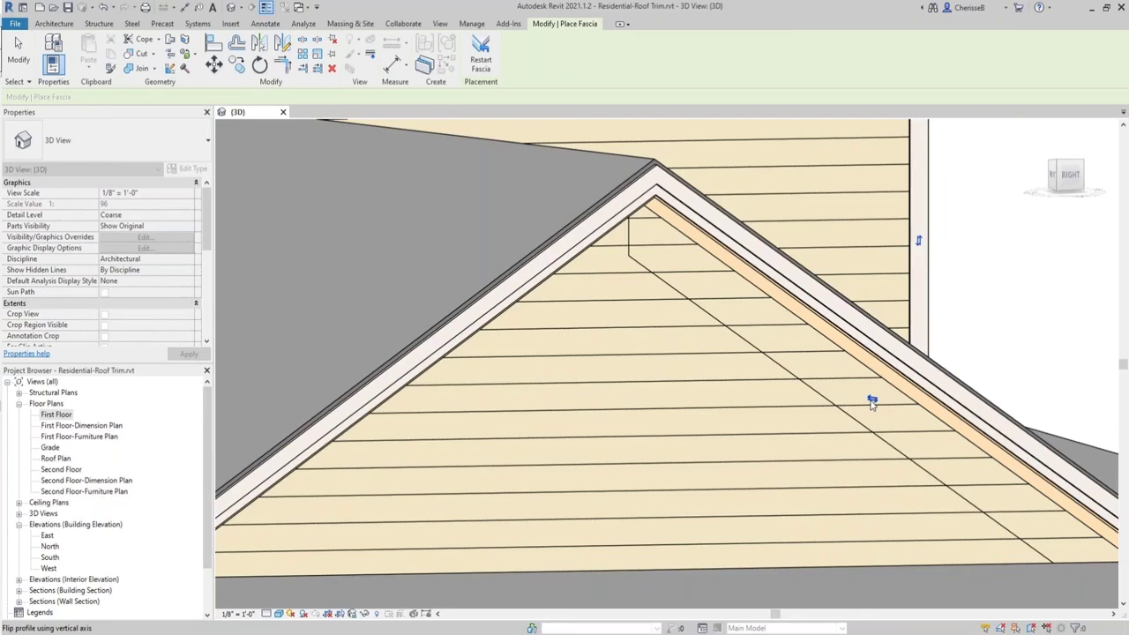
left_click(871, 402)
key("Escape")
key("Escape")
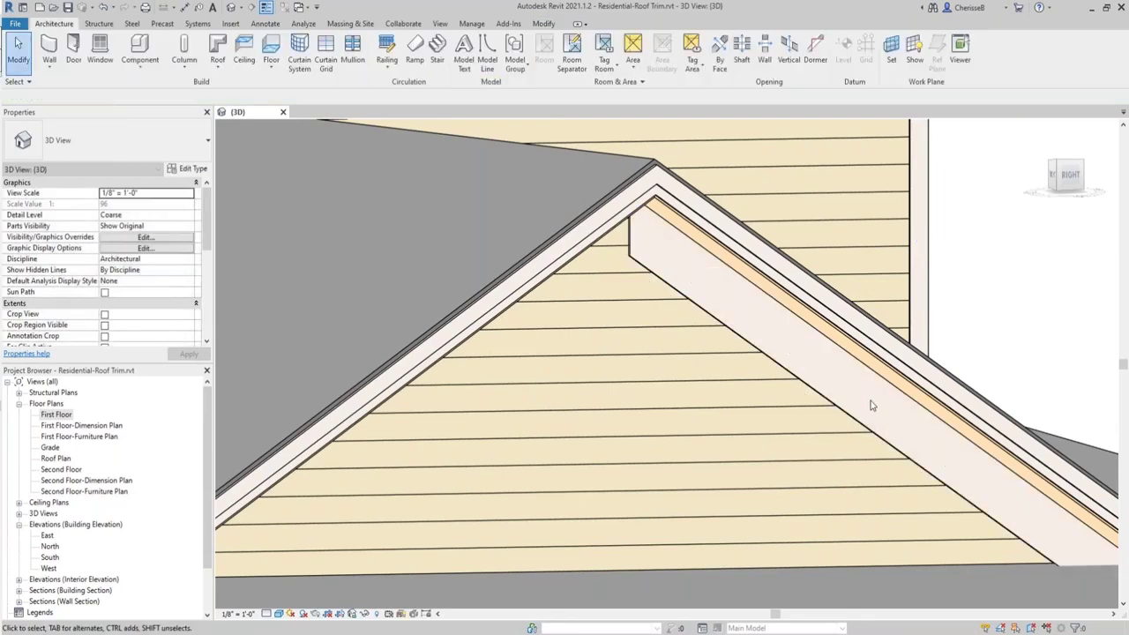
Add the garage gable's opposite soffit slope as a second segment of the 1x12 frieze.
middle_click_drag(704, 406, 457, 399, "shift")
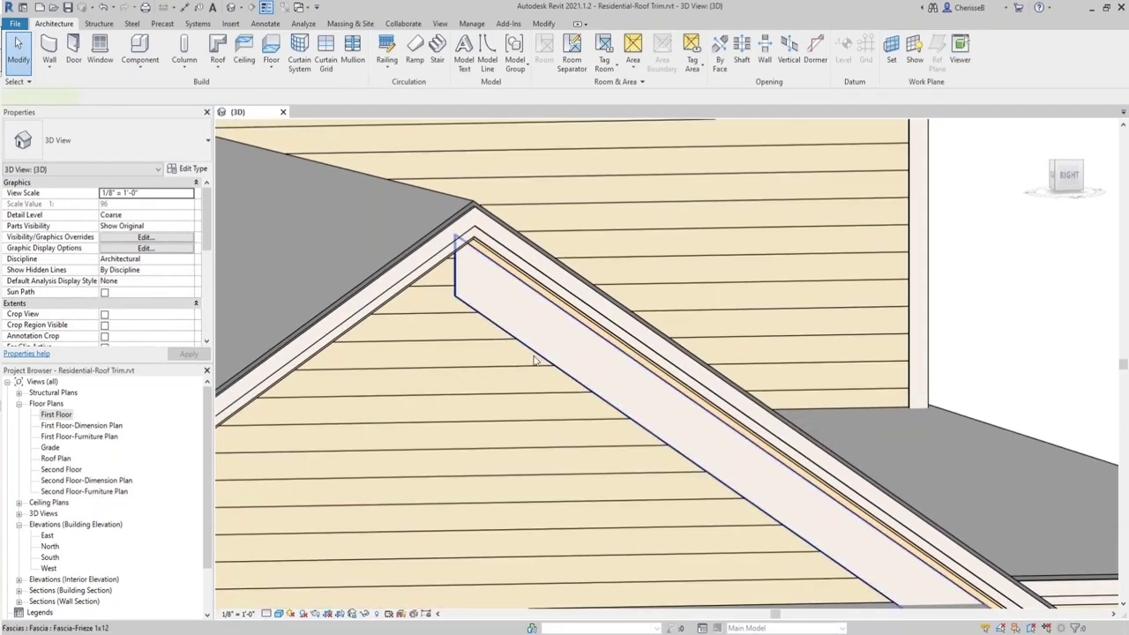
left_click(521, 327)
middle_click_drag(521, 353, 537, 469, "shift")
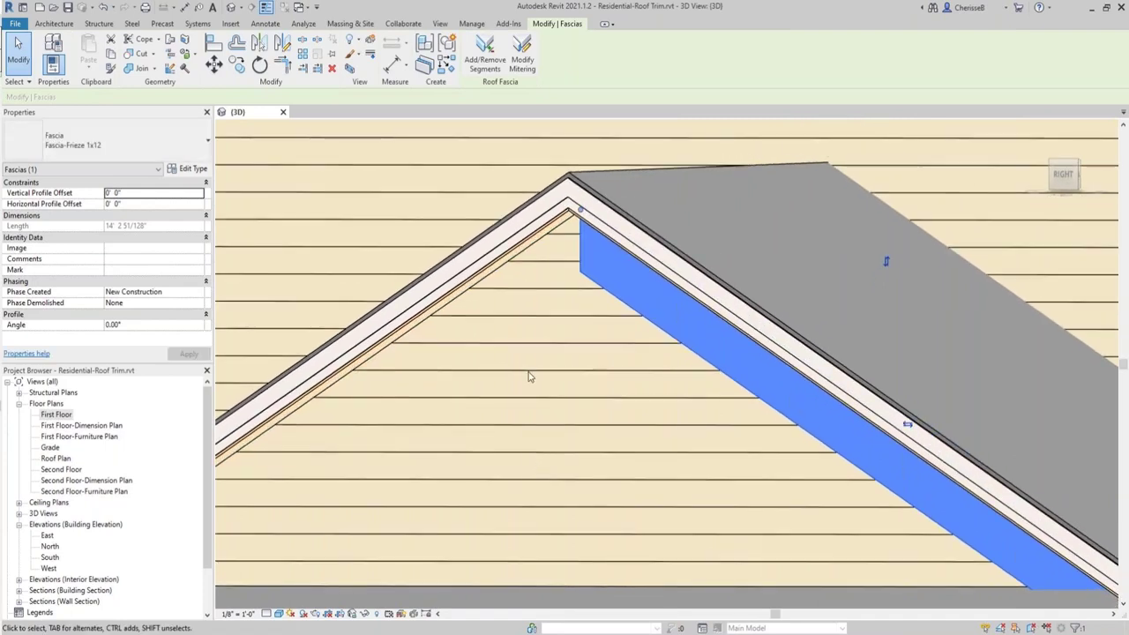
left_click(483, 53)
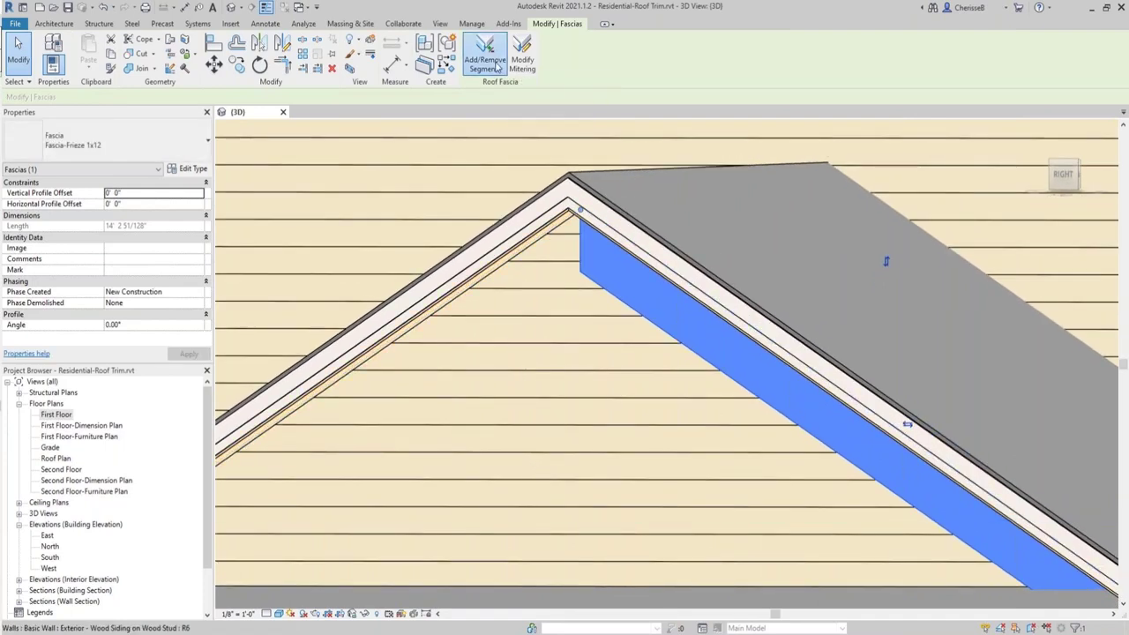
left_click(498, 277)
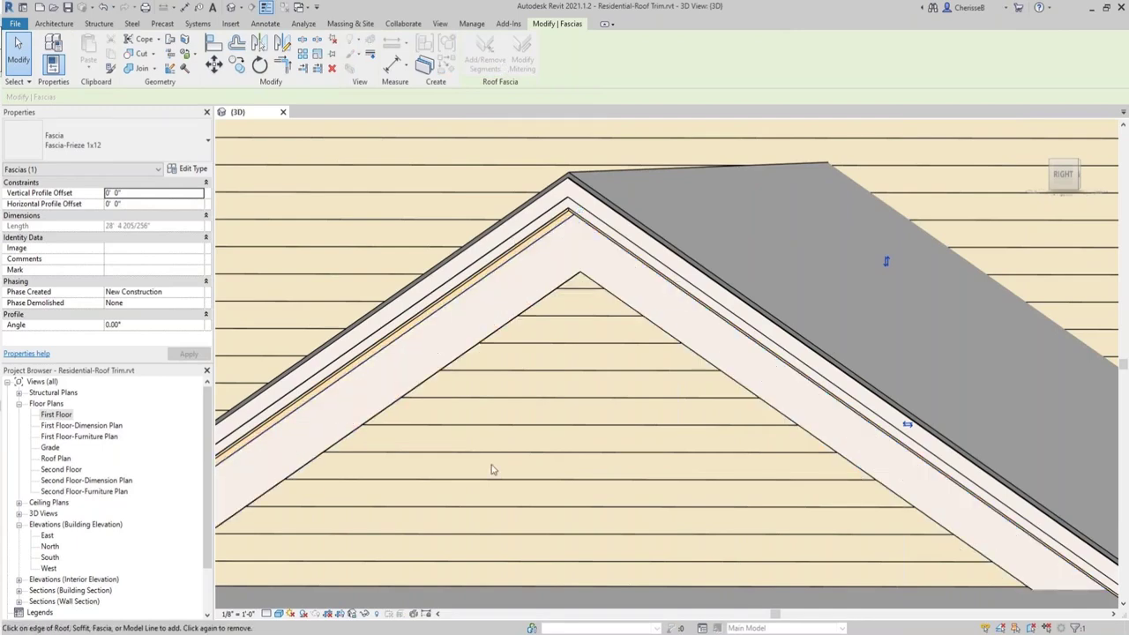
scroll(492, 469, "down", 1)
scroll(492, 469, "down", 2)
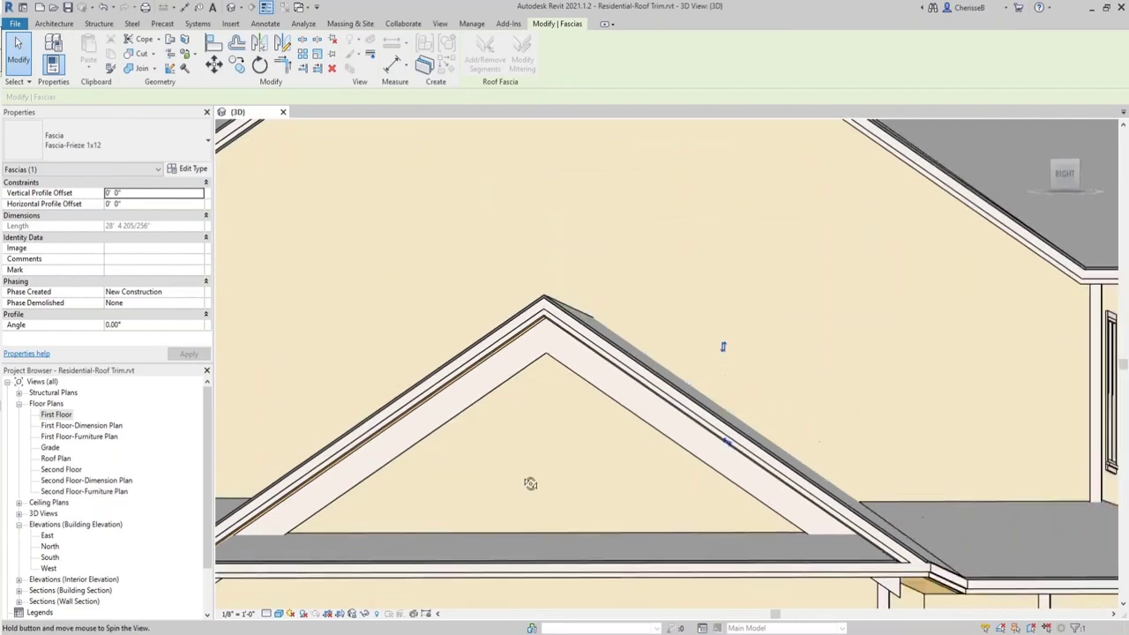
scroll(522, 480, "down", 2)
middle_click_drag(538, 456, 533, 481, "shift")
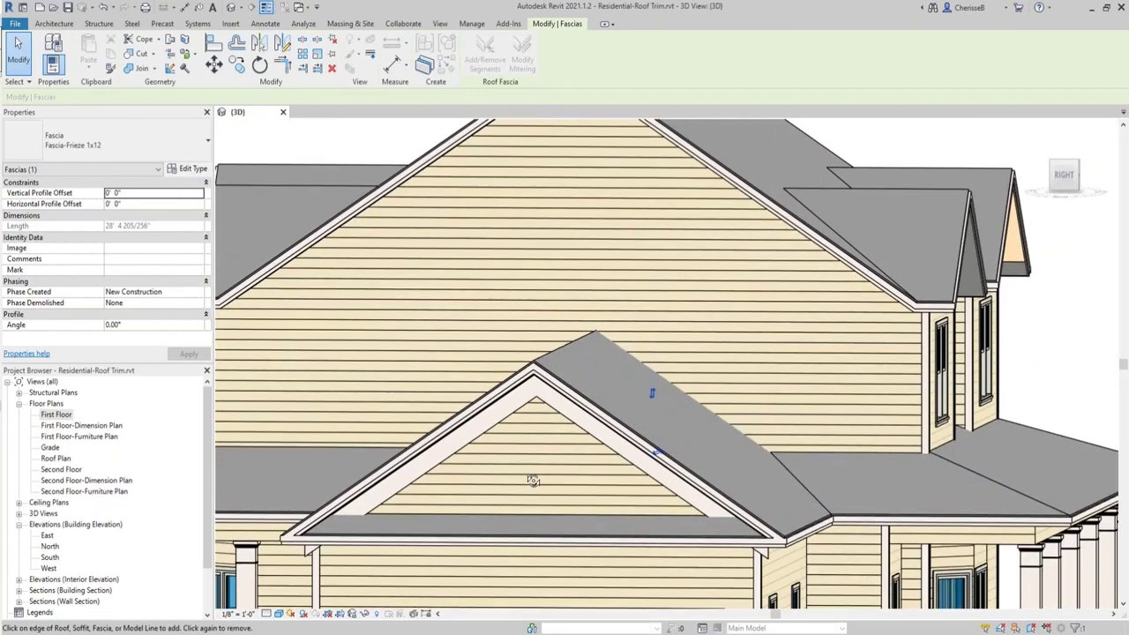
key("Escape")
key("Escape")
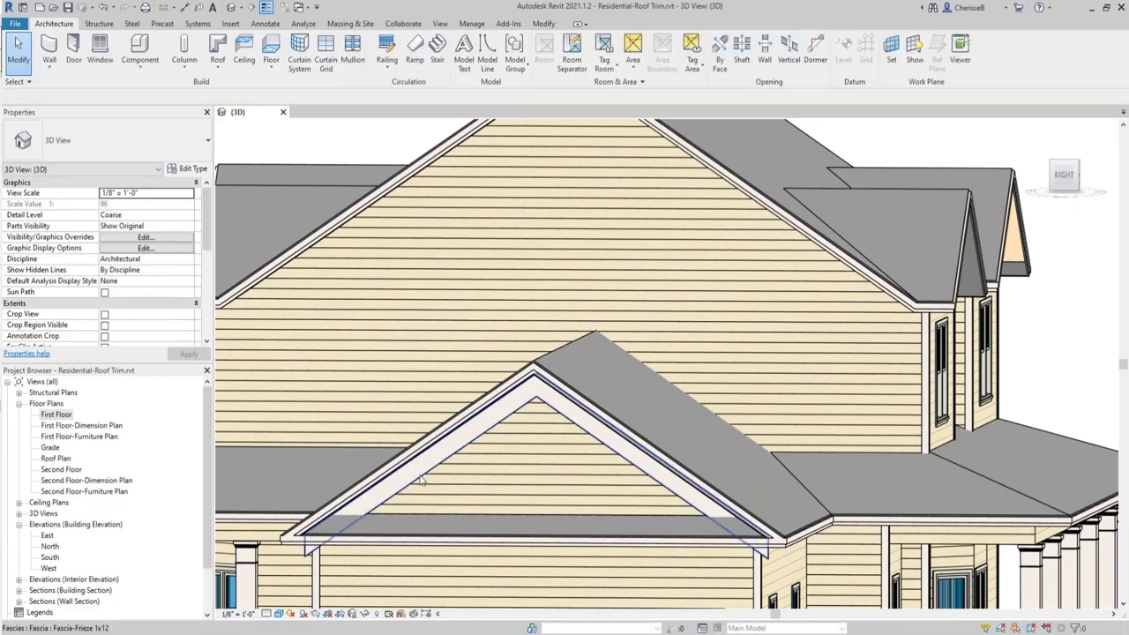
Change the mitering of the garage gable frieze's two lower end faces to horizontal.
left_click(422, 481)
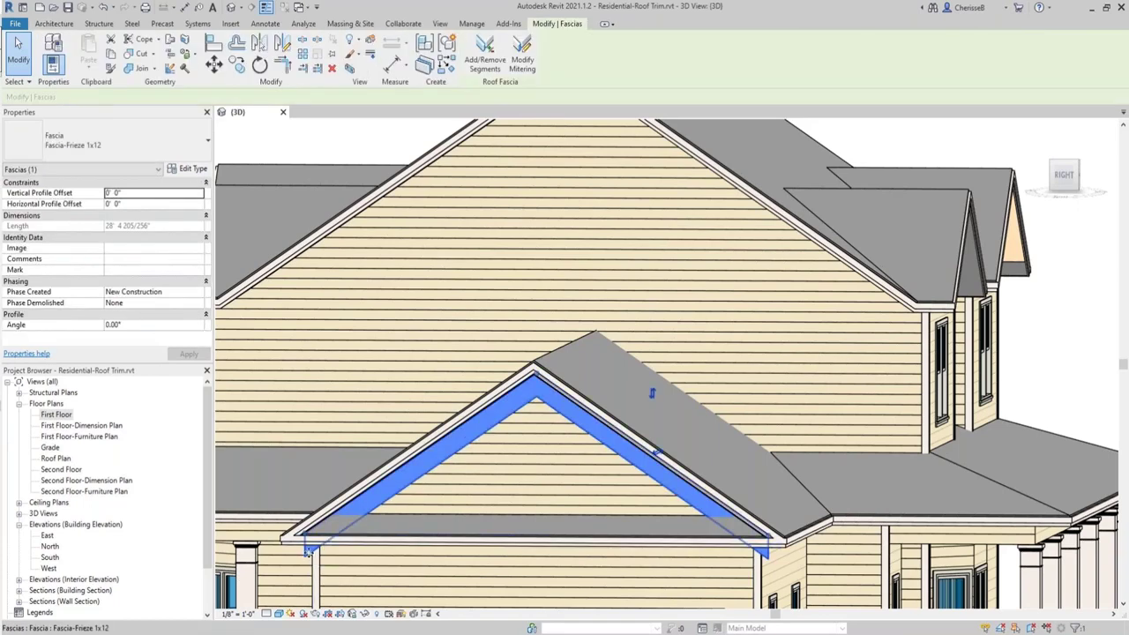
left_click(523, 59)
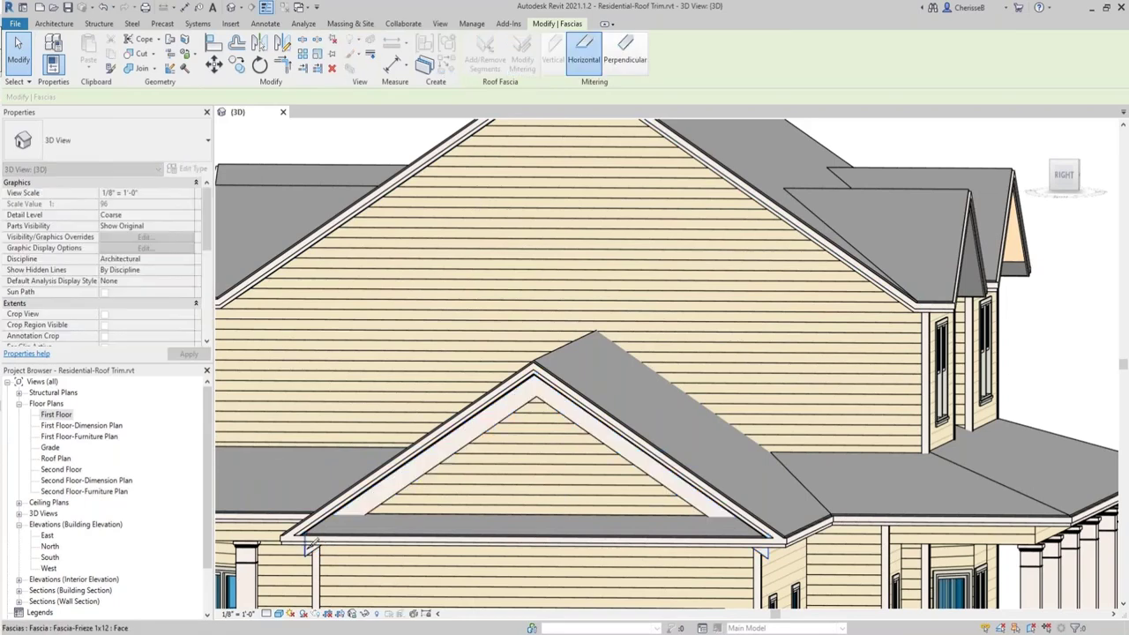
left_click(765, 549)
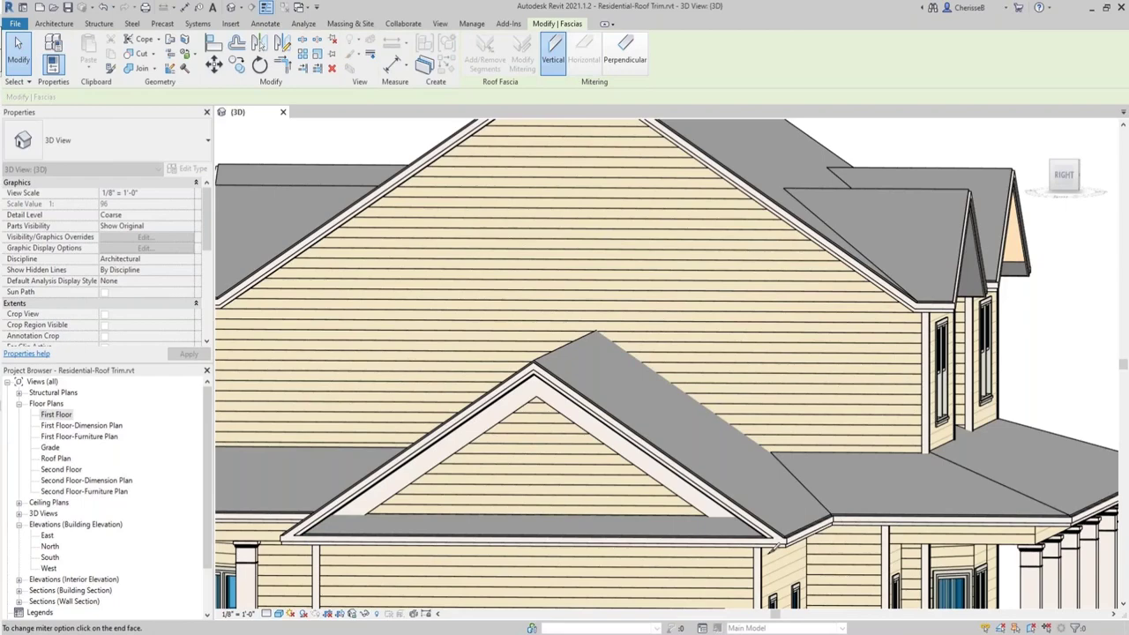
left_click(759, 525)
key("Escape")
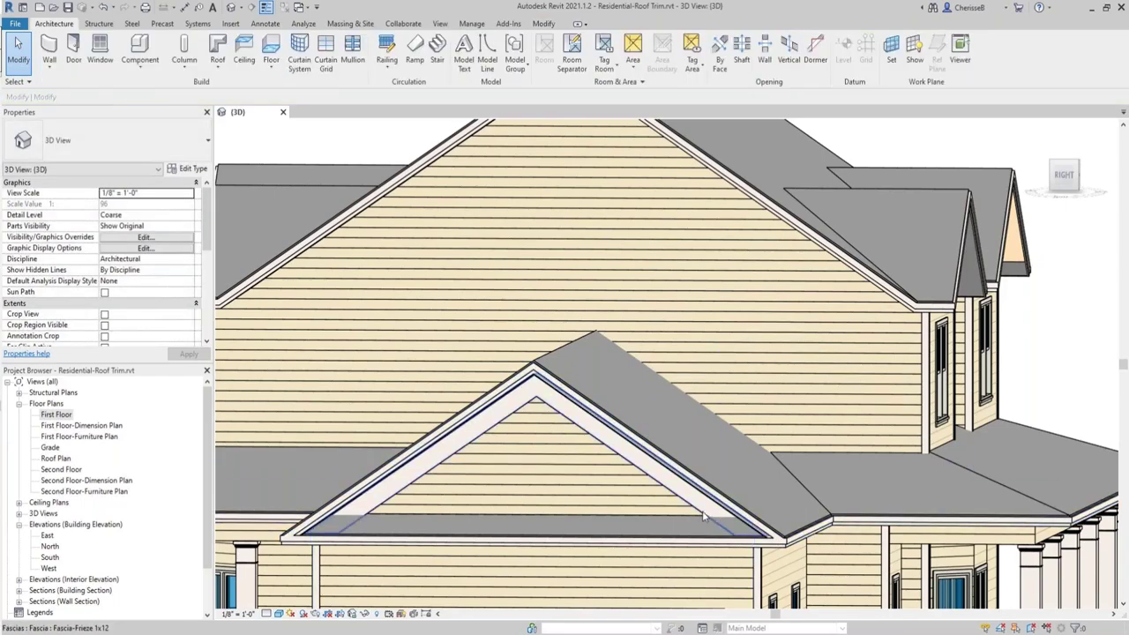
Shorten both lower ends of the garage gable's 1x12 frieze to the strip roof, leaving the frieze about 24' 11" long.
left_click(748, 529)
scroll(748, 529, "up", 3)
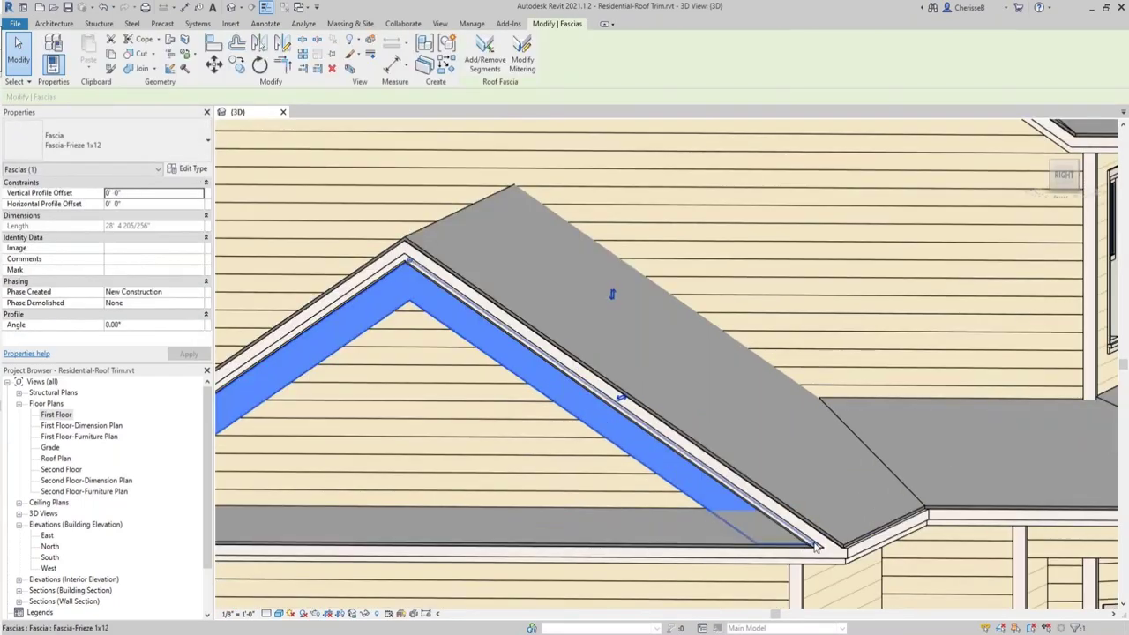
left_click_drag(785, 526, 768, 516)
middle_click_drag(326, 508, 565, 515)
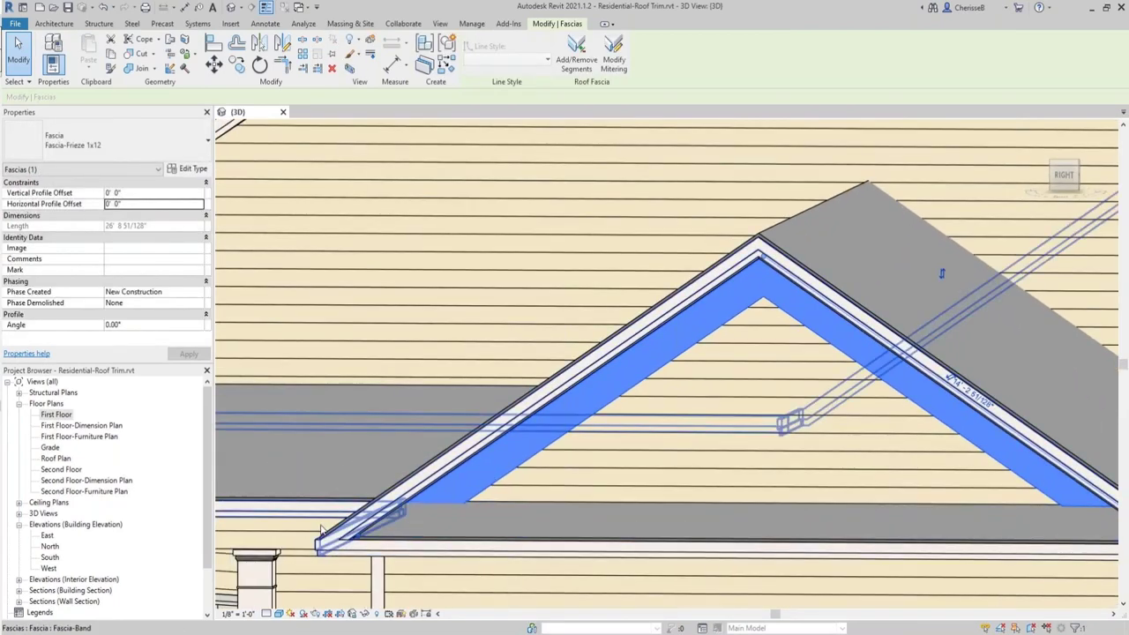
left_click(380, 522)
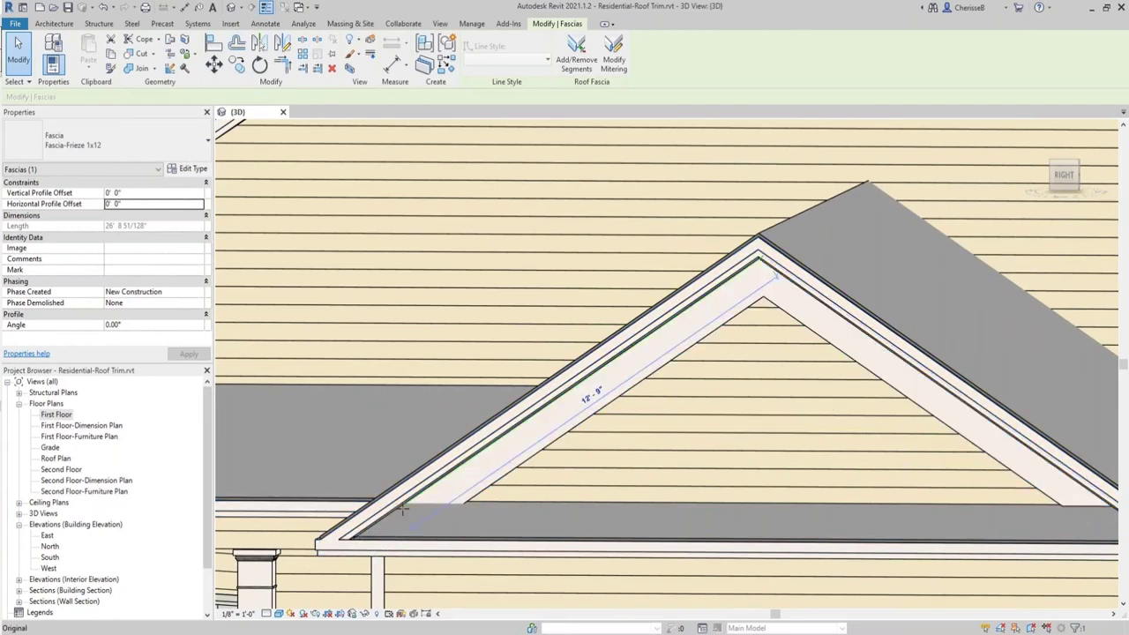
key("Escape")
left_click(523, 456)
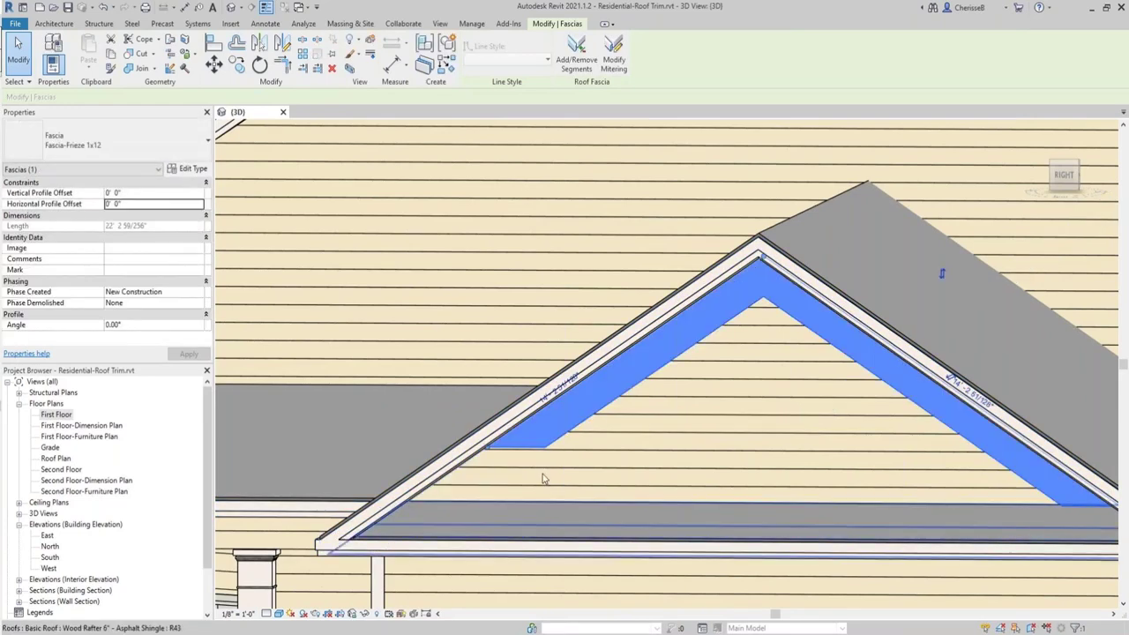
left_click_drag(490, 450, 425, 513)
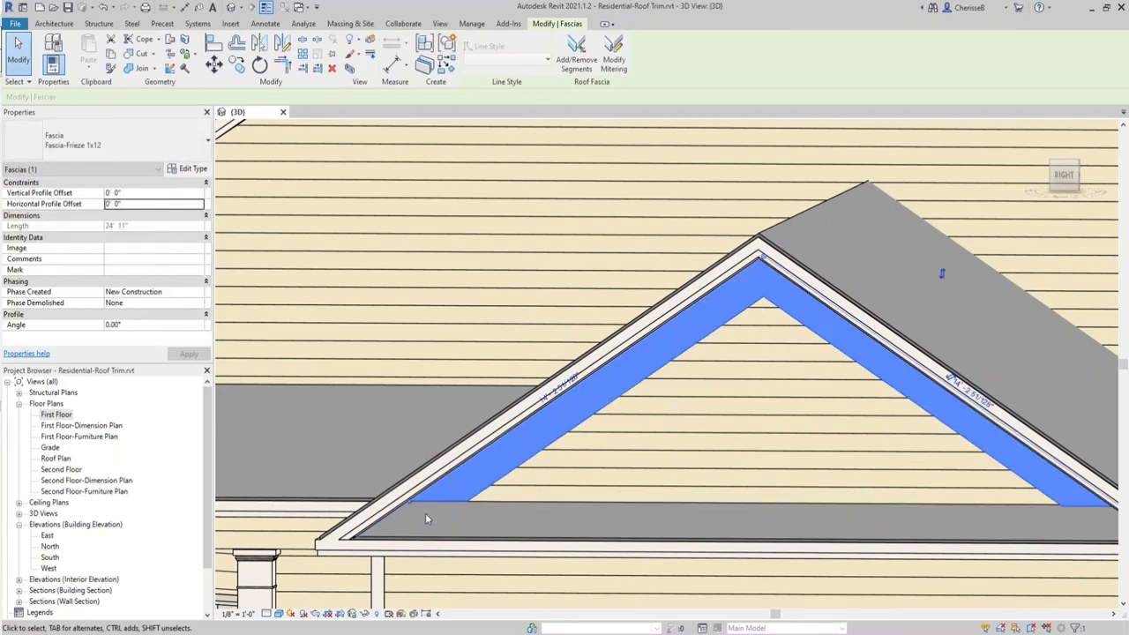
key("Escape")
scroll(425, 516, "down", 3)
scroll(425, 516, "up", 2)
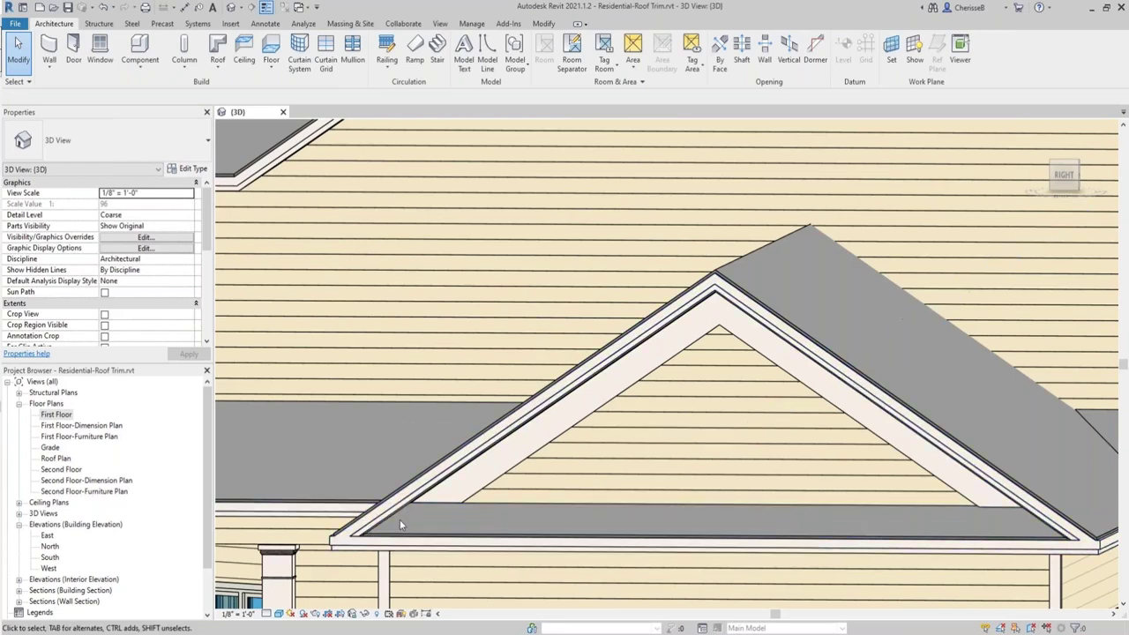
Place a Fascia-Frieze 1x12 with a 0' 6 3/4" vertical profile offset on the exposed end of the left-side gable's eave soffit.
left_click(1050, 166)
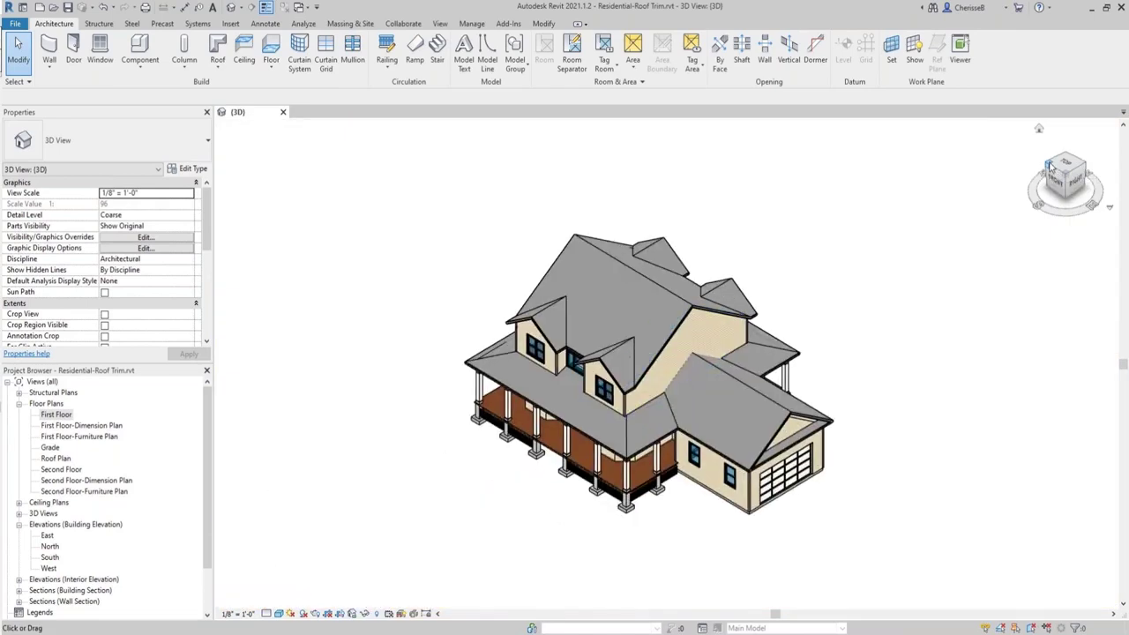
left_click(1051, 165)
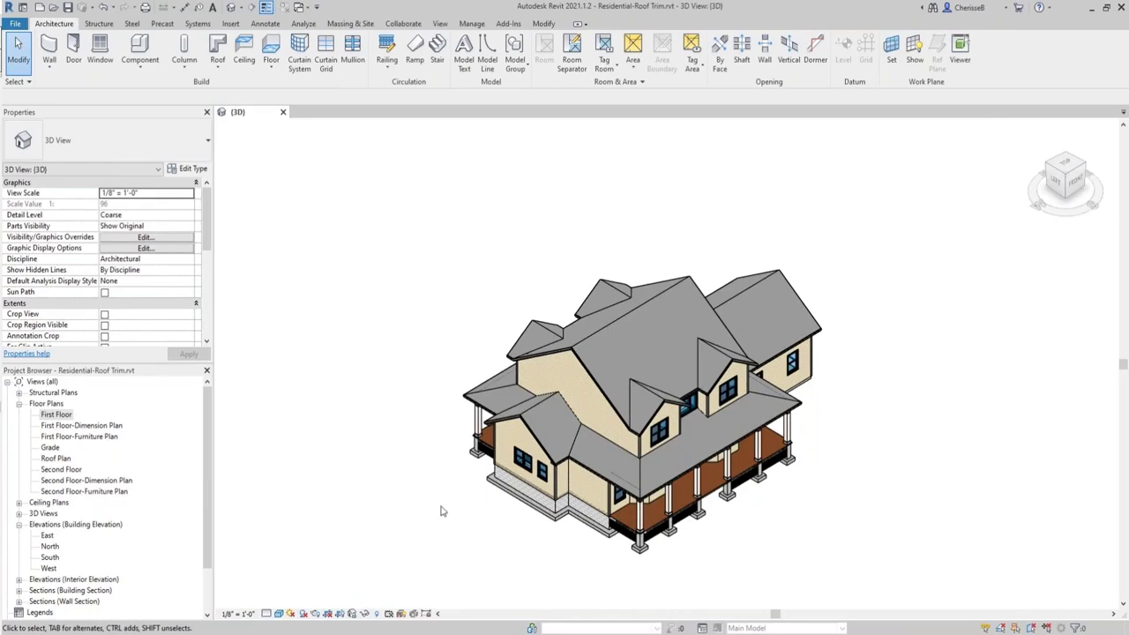
middle_click_drag(463, 511, 521, 449, "shift")
scroll(526, 444, "up", 5)
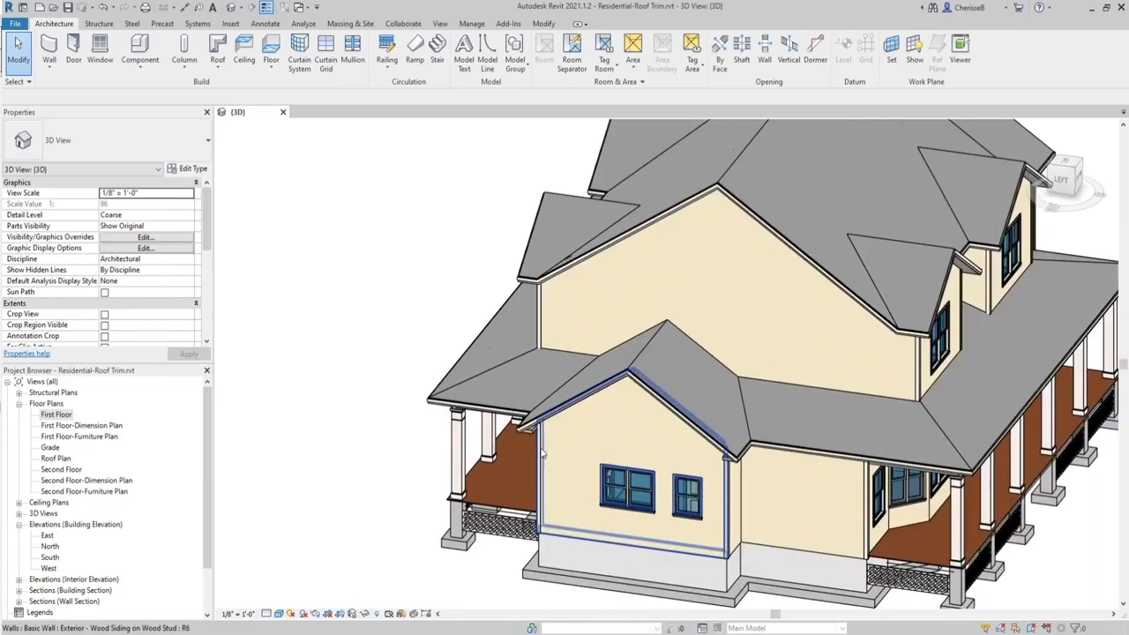
scroll(530, 435, "up", 5)
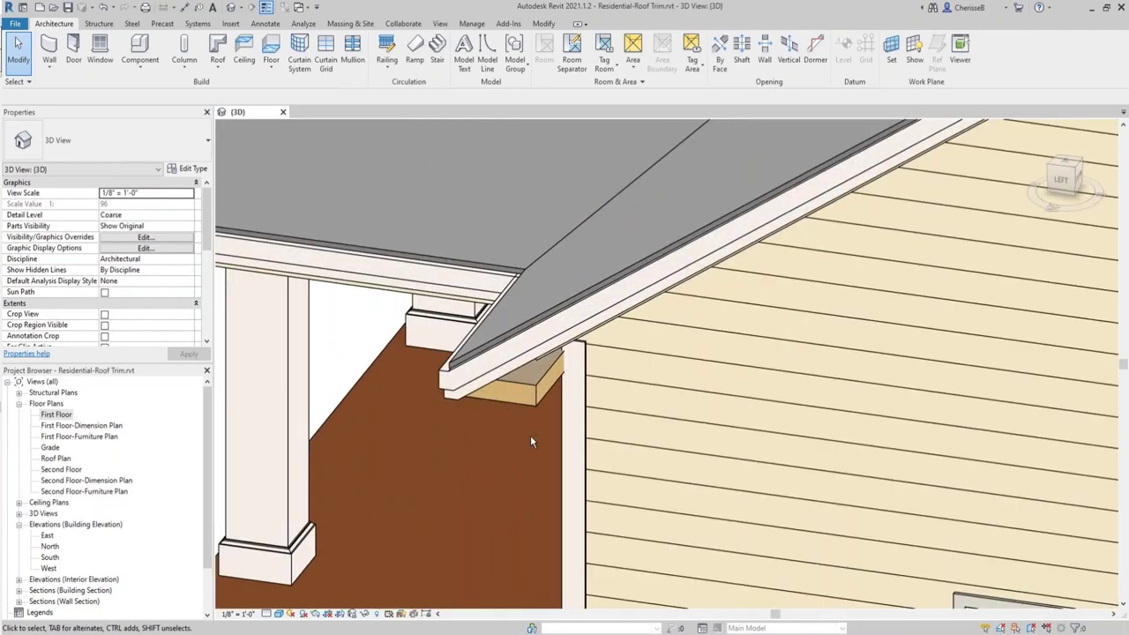
middle_click_drag(530, 435, 542, 436, "shift")
scroll(577, 368, "up", 3)
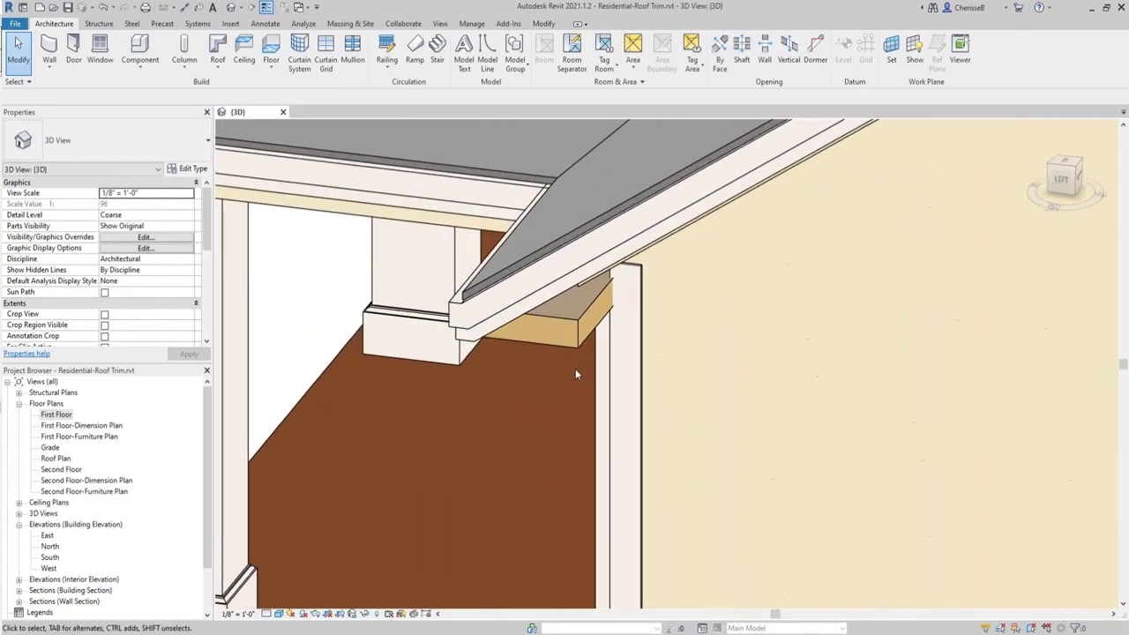
middle_click_drag(581, 375, 579, 393, "shift")
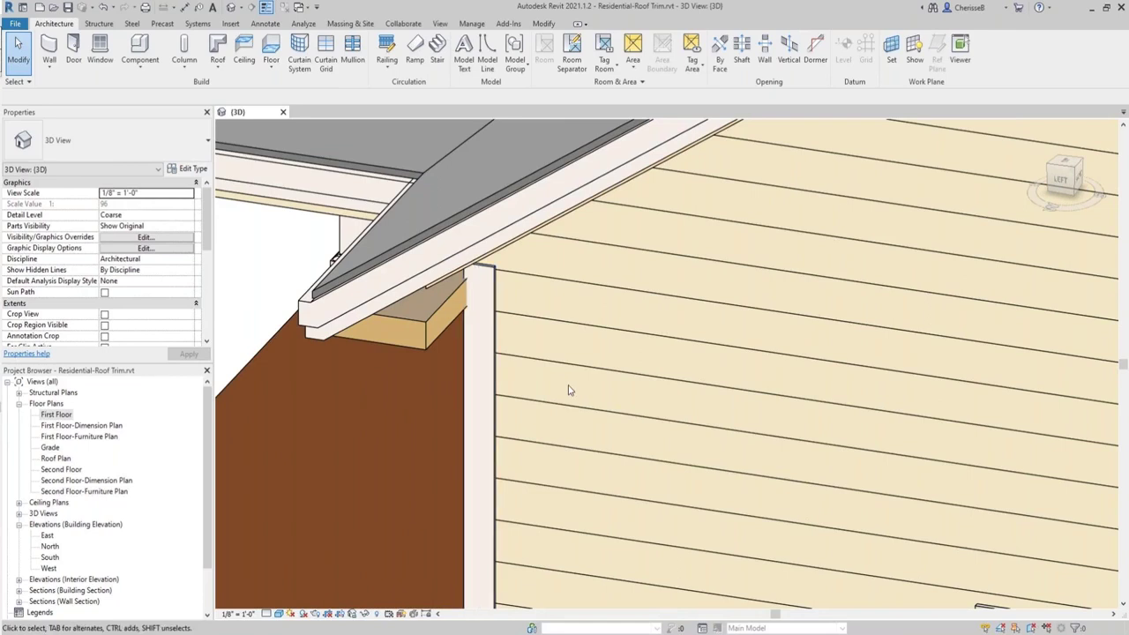
left_click(218, 68)
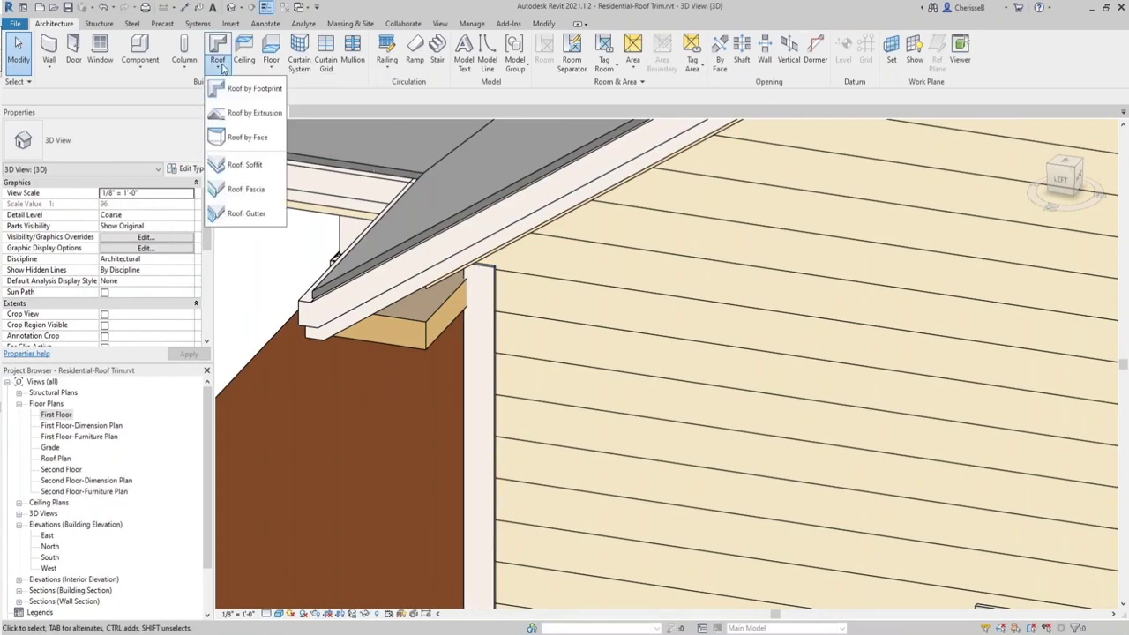
left_click(236, 191)
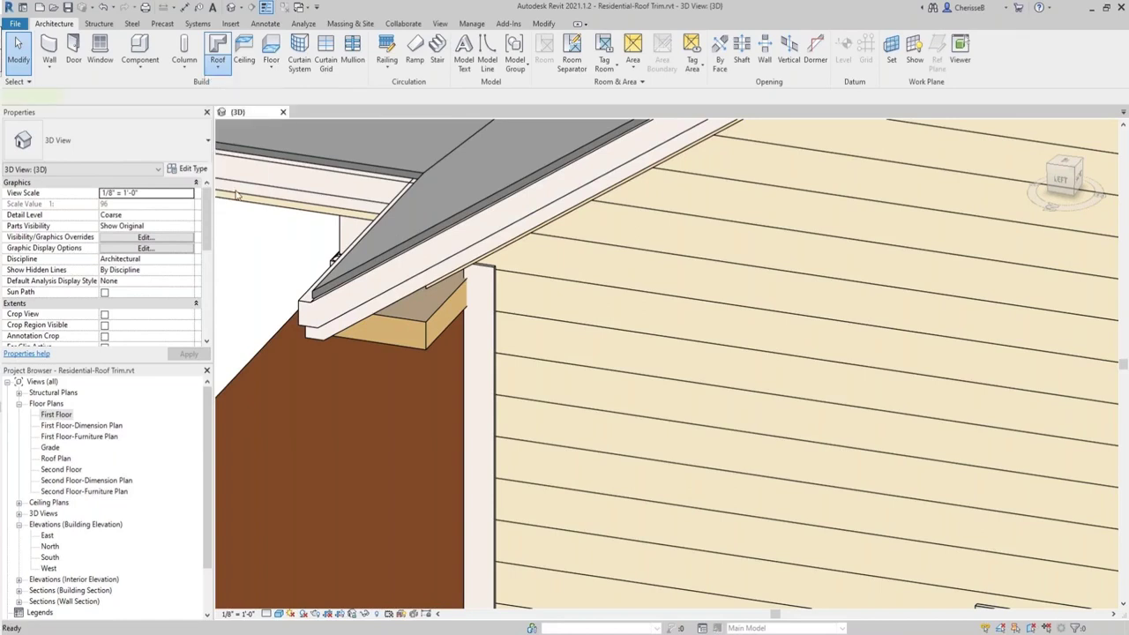
left_click(150, 155)
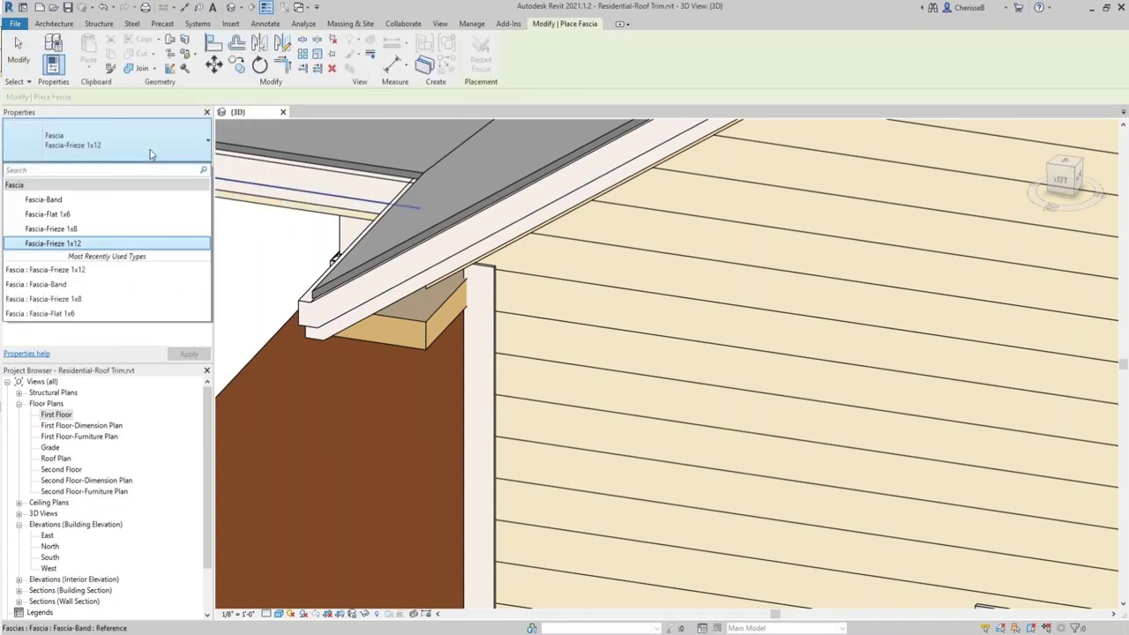
left_click(150, 154)
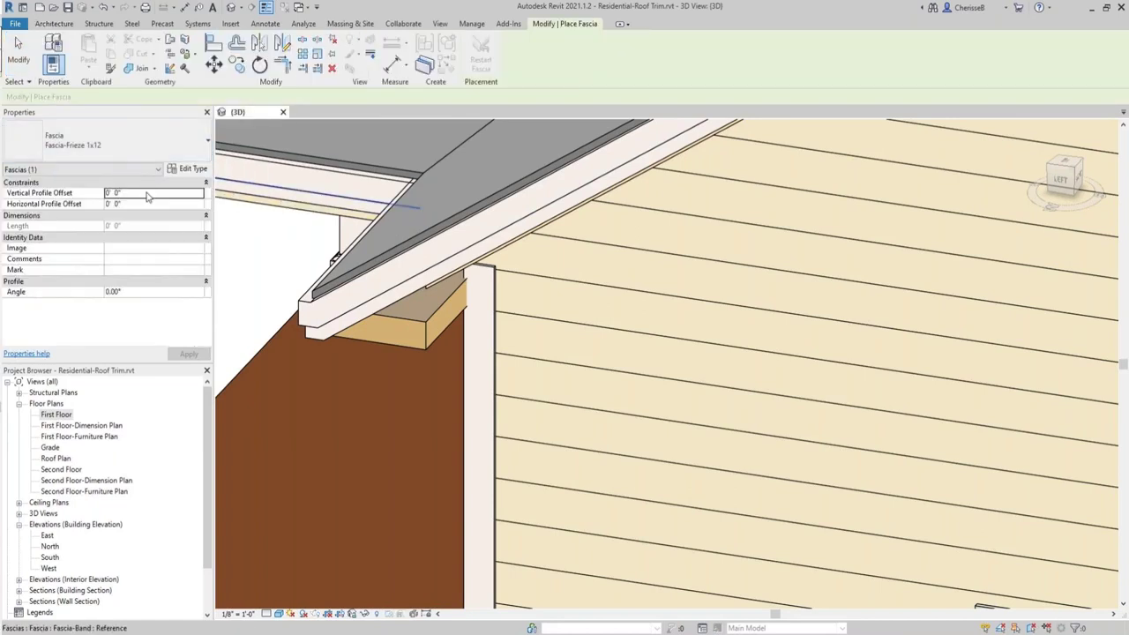
left_click(146, 193)
type("0 6 3/4")
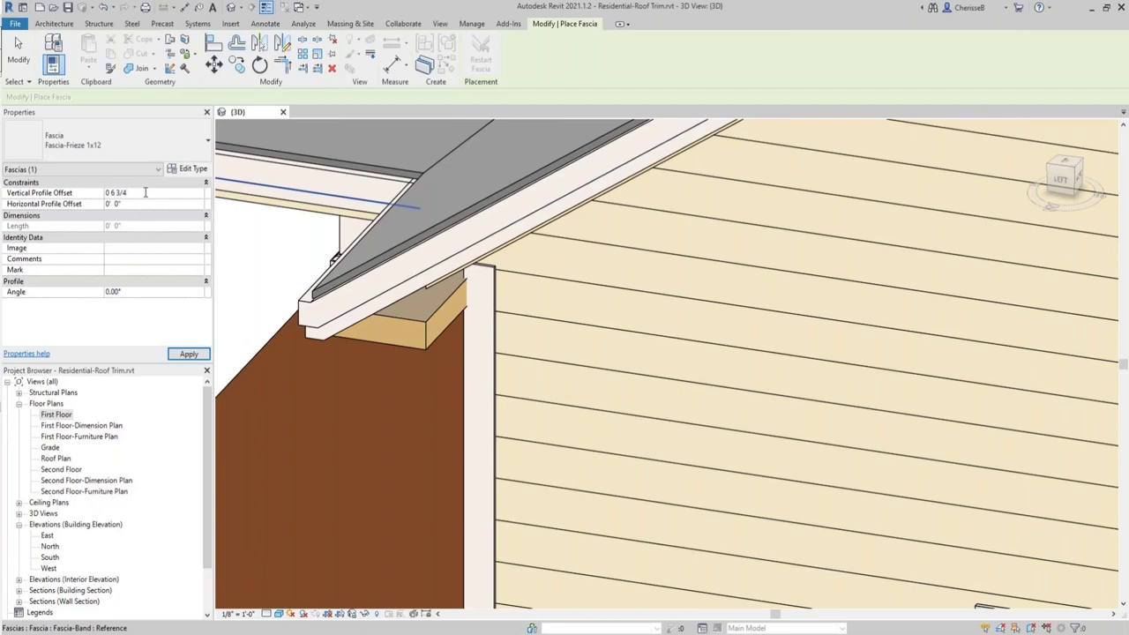
key("Return")
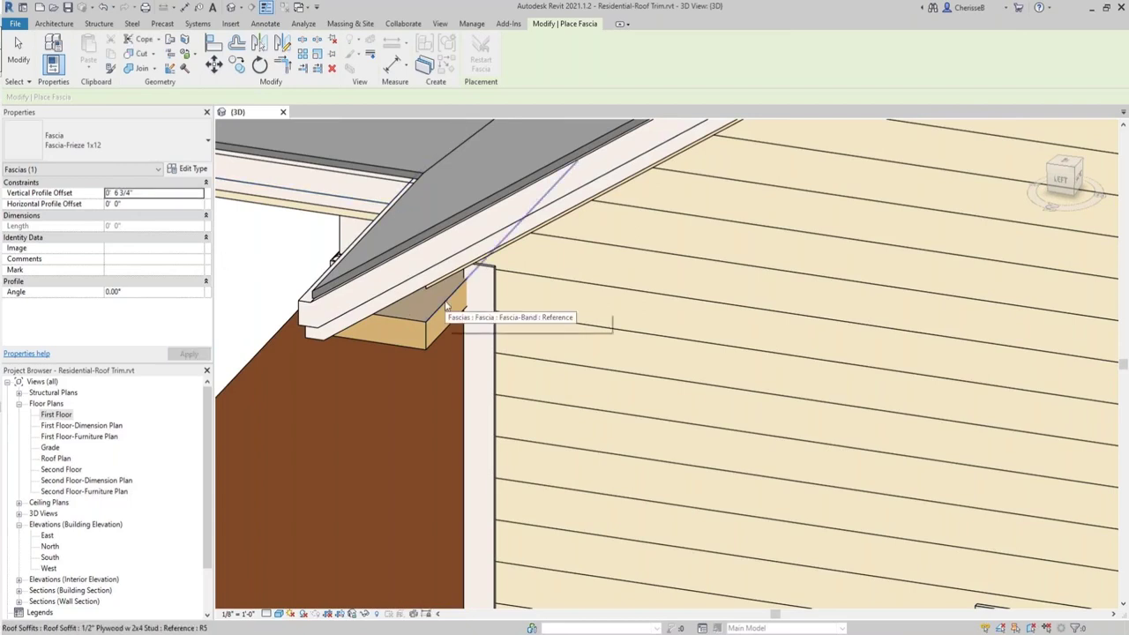
key("Escape")
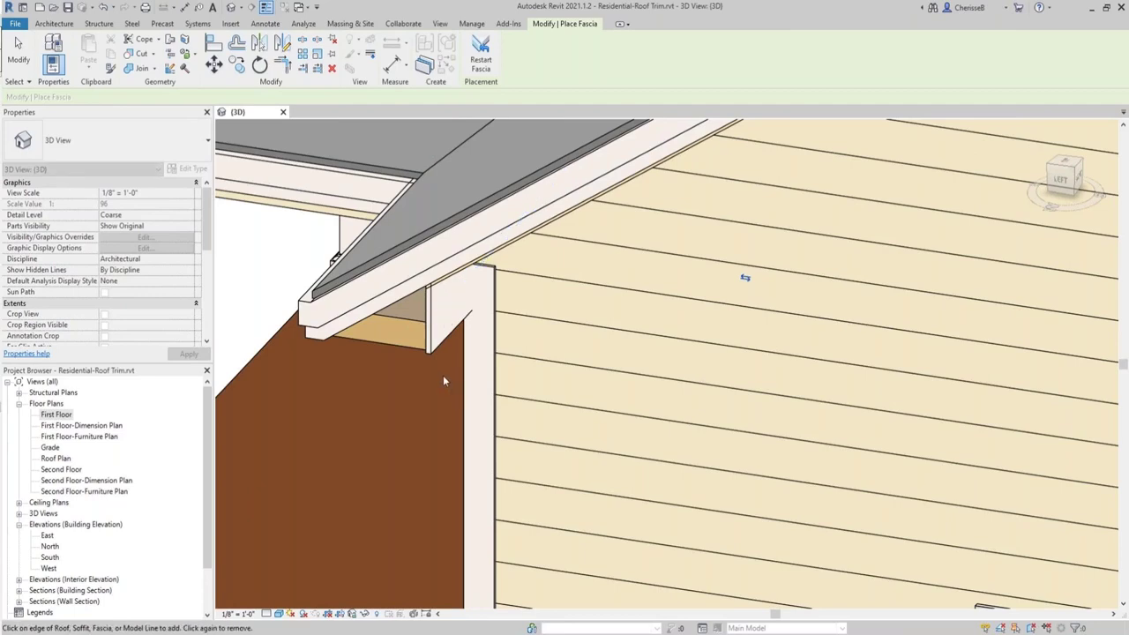
middle_click_drag(443, 375, 426, 315, "shift")
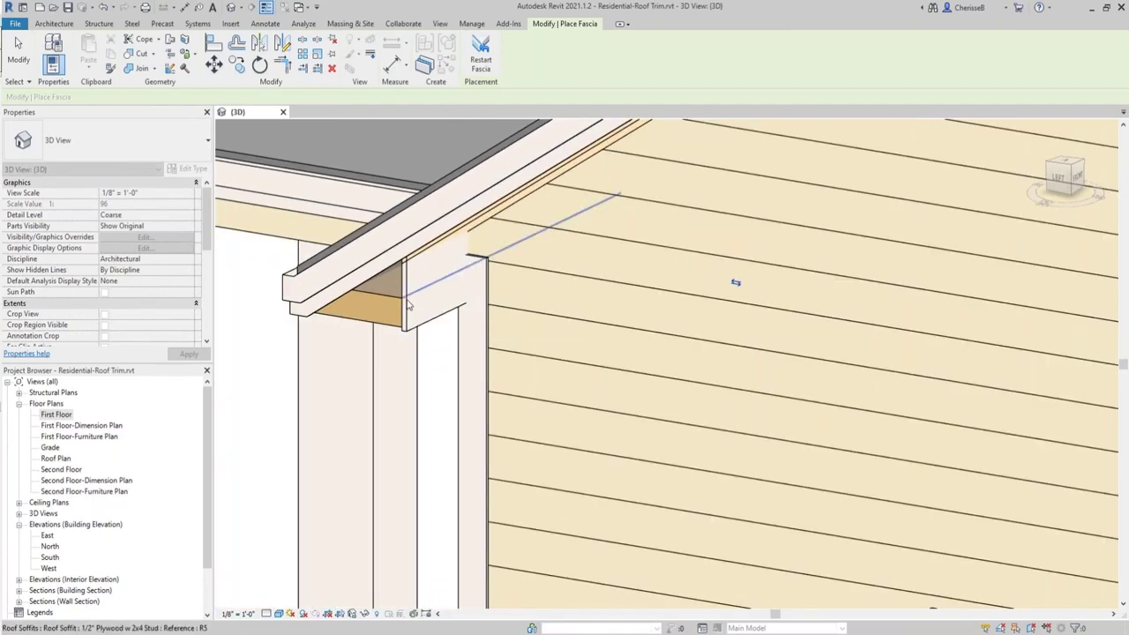
key("Escape")
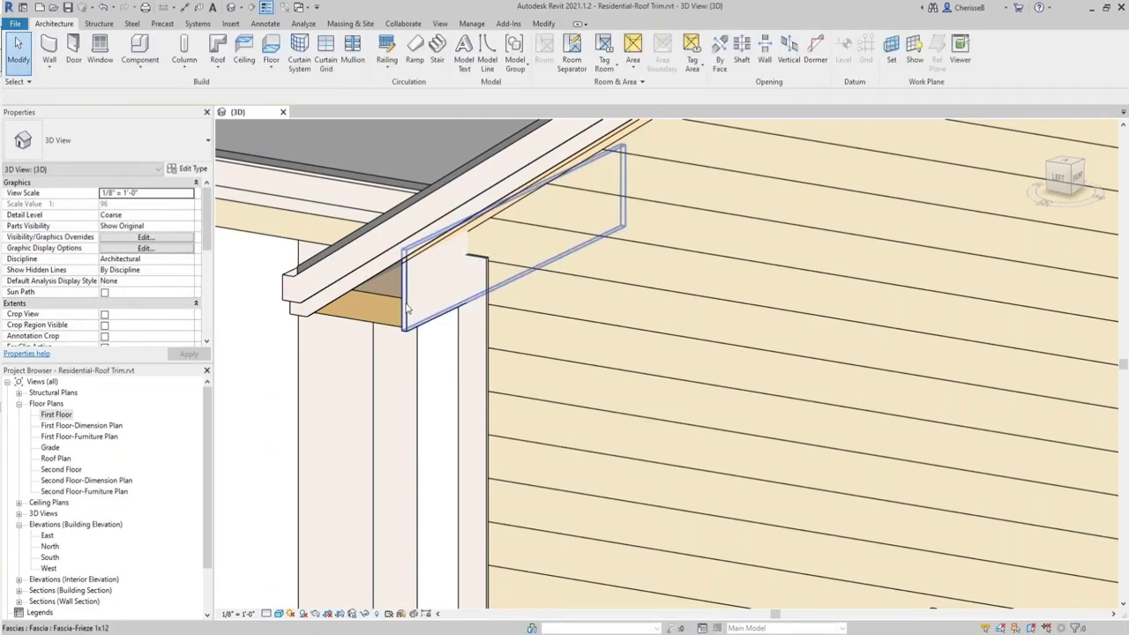
Shorten the eave-end frieze board to about 1' 4 3/4", from the soffit's outer corner to the wall's corner trim.
left_click(616, 212)
left_click(620, 192)
left_click_drag(619, 193, 464, 268)
left_click(467, 284)
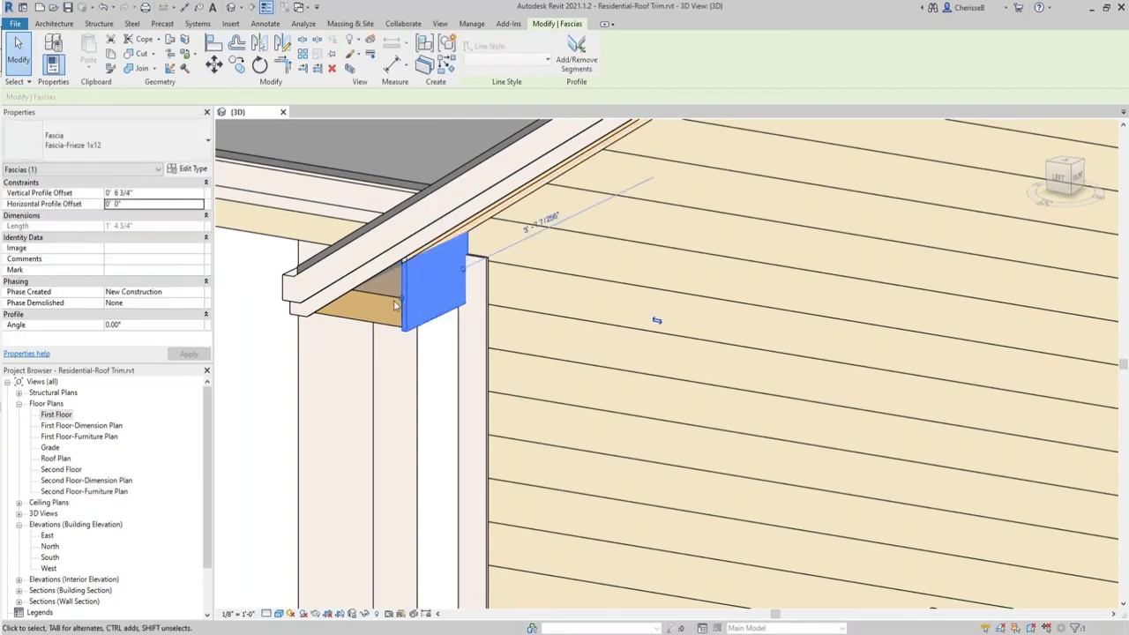
left_click_drag(402, 301, 407, 302)
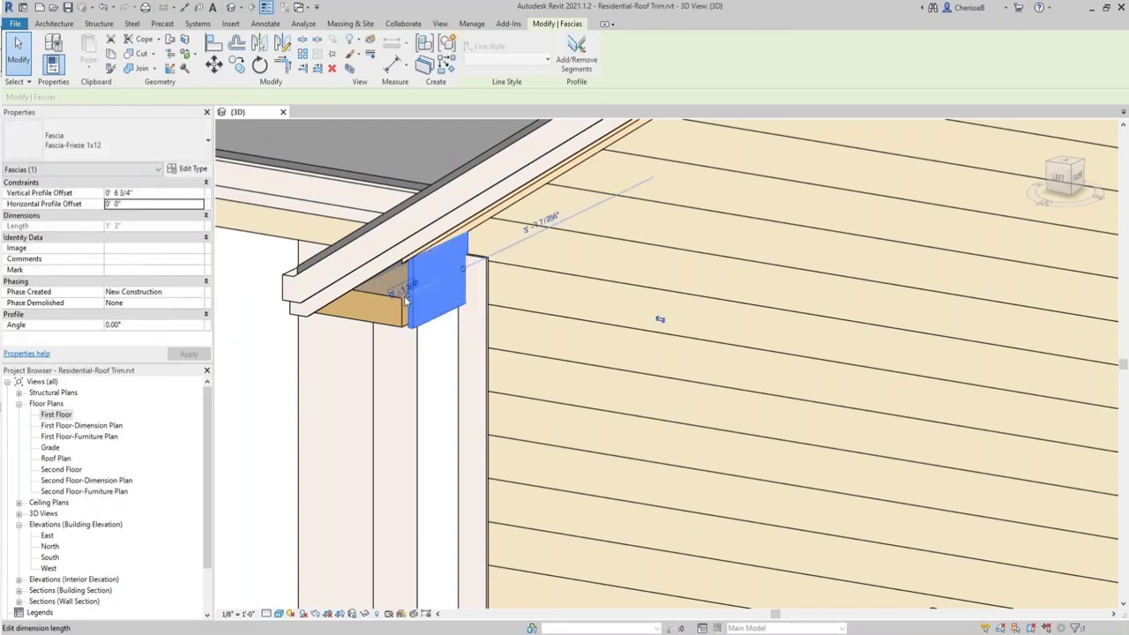
scroll(407, 303, "up", 2)
left_click_drag(411, 301, 401, 301)
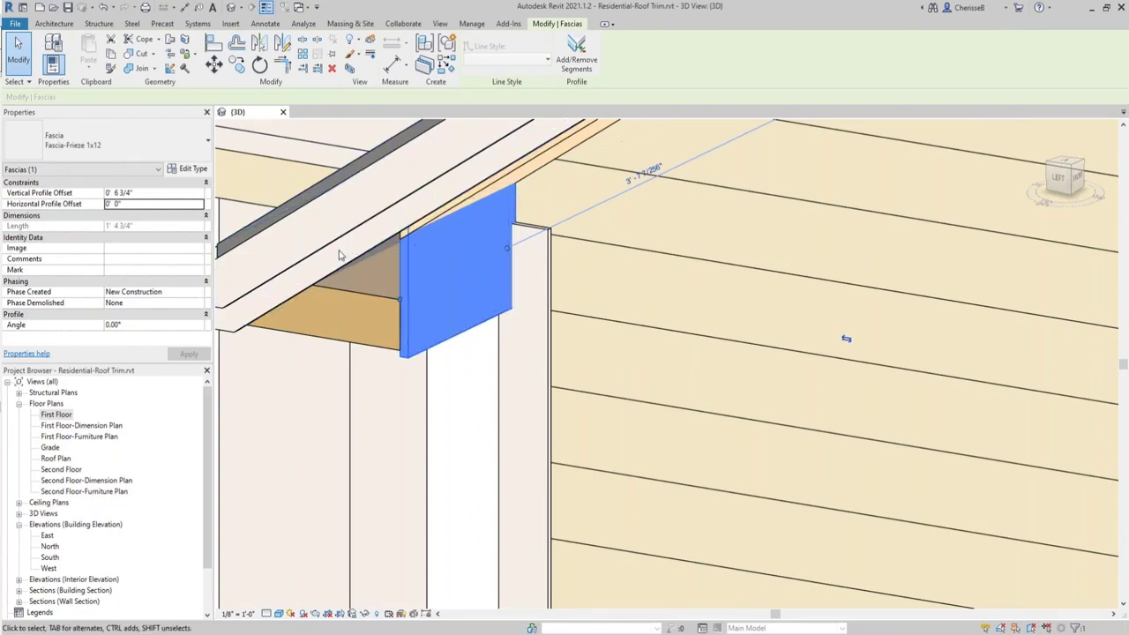
key("Escape")
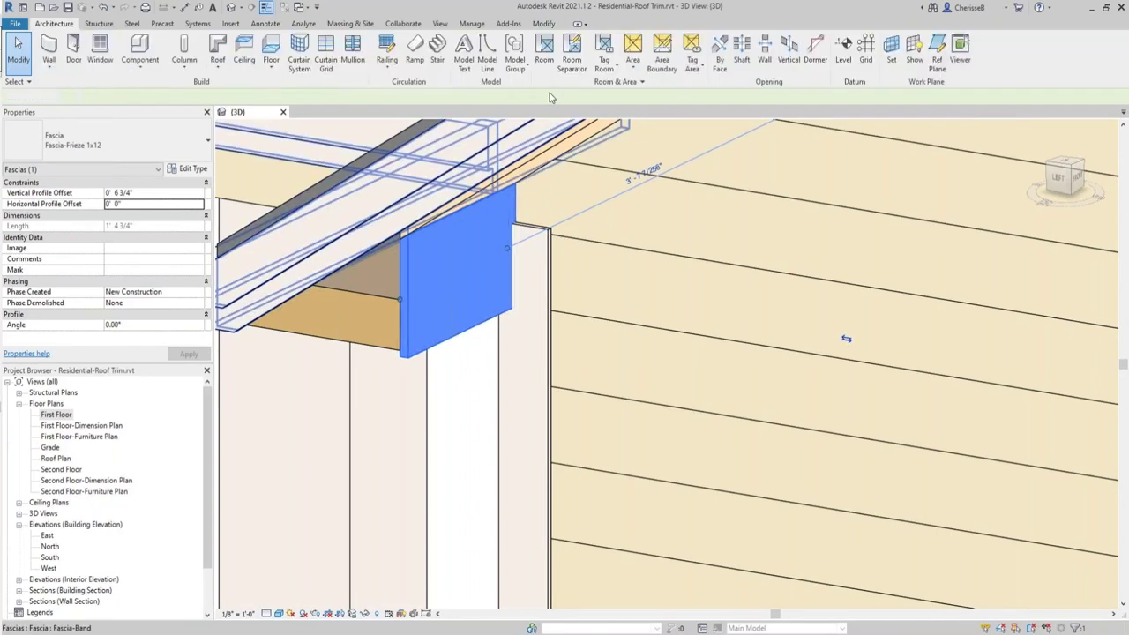
Place a Fascia-Flat 1x6 with a 0' 1" vertical profile offset along the soffit edge adjoining the frieze board.
left_click(214, 69)
left_click(237, 190)
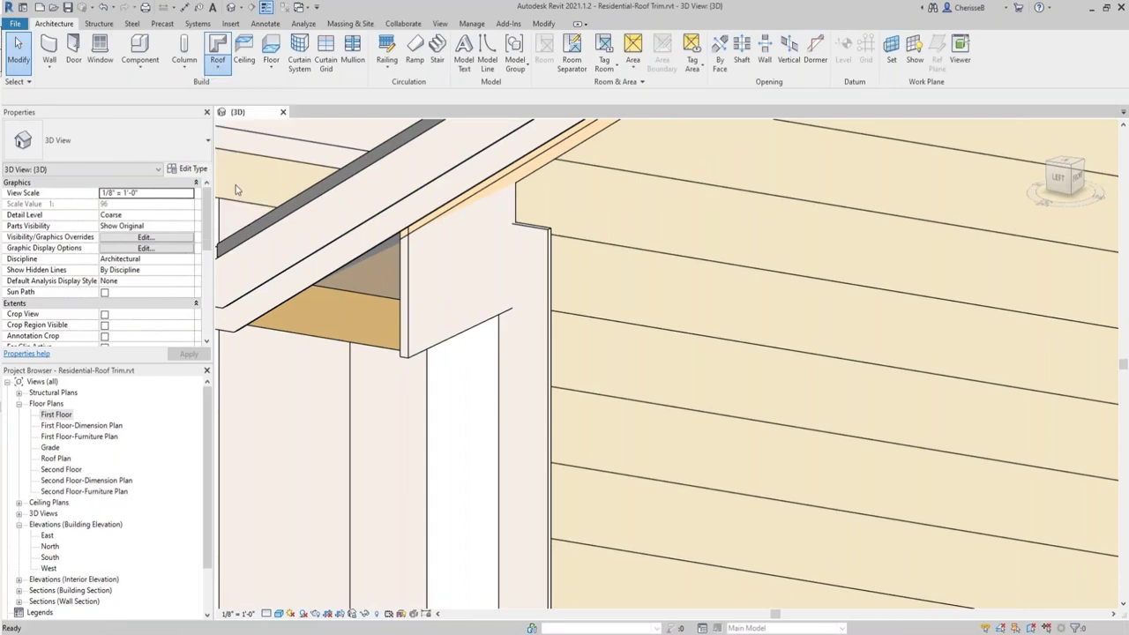
left_click(171, 144)
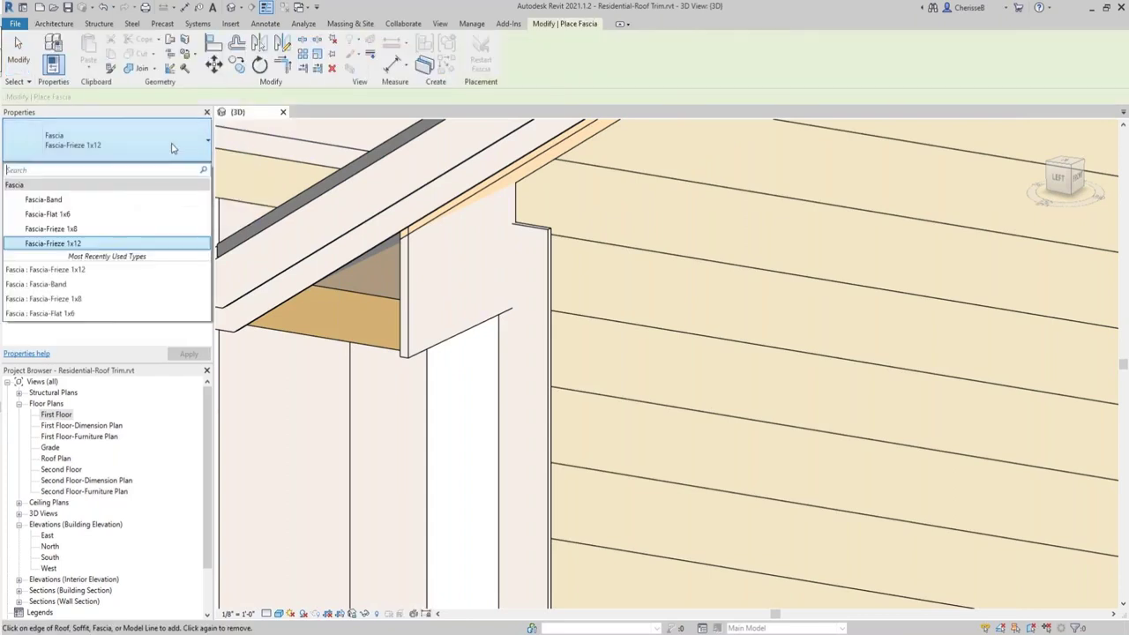
left_click(110, 213)
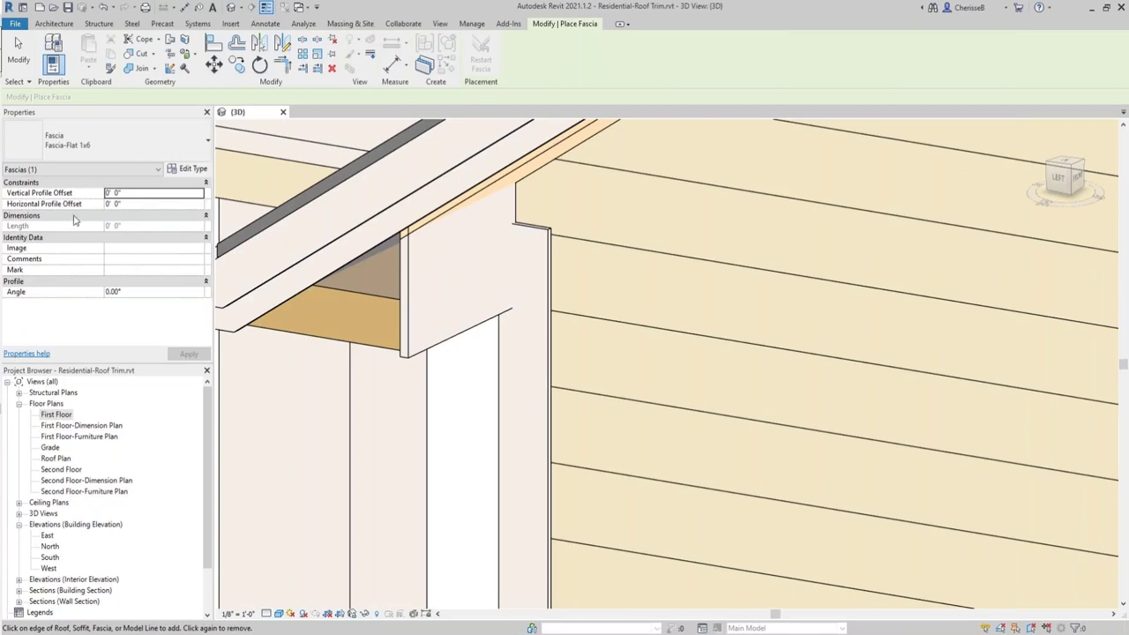
left_click(140, 194)
type("1")
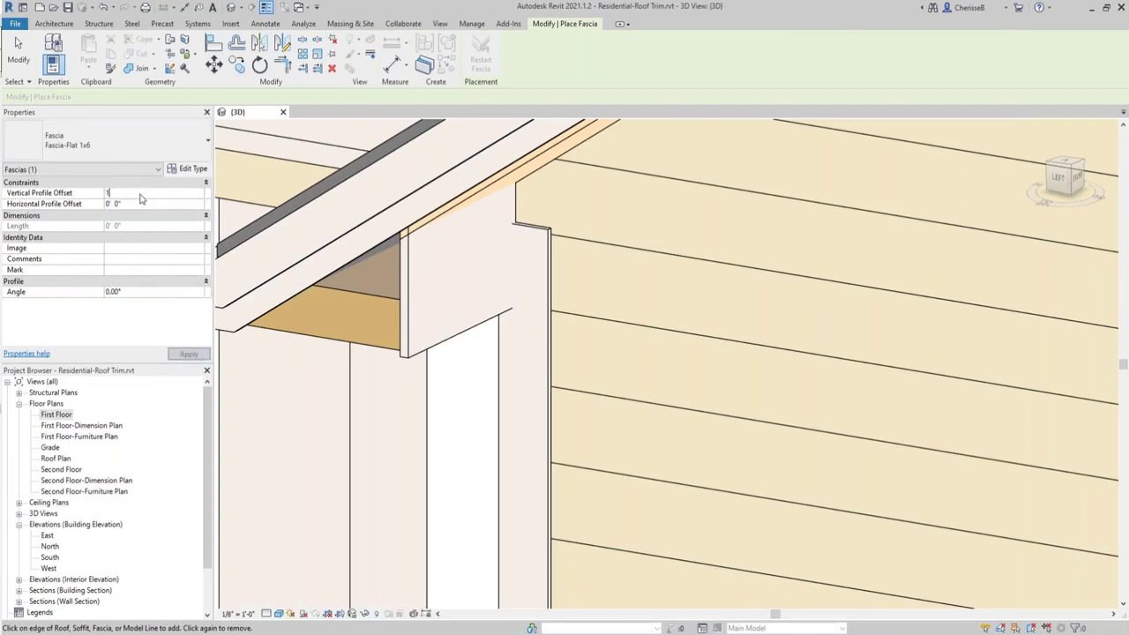
type("' 1\"")
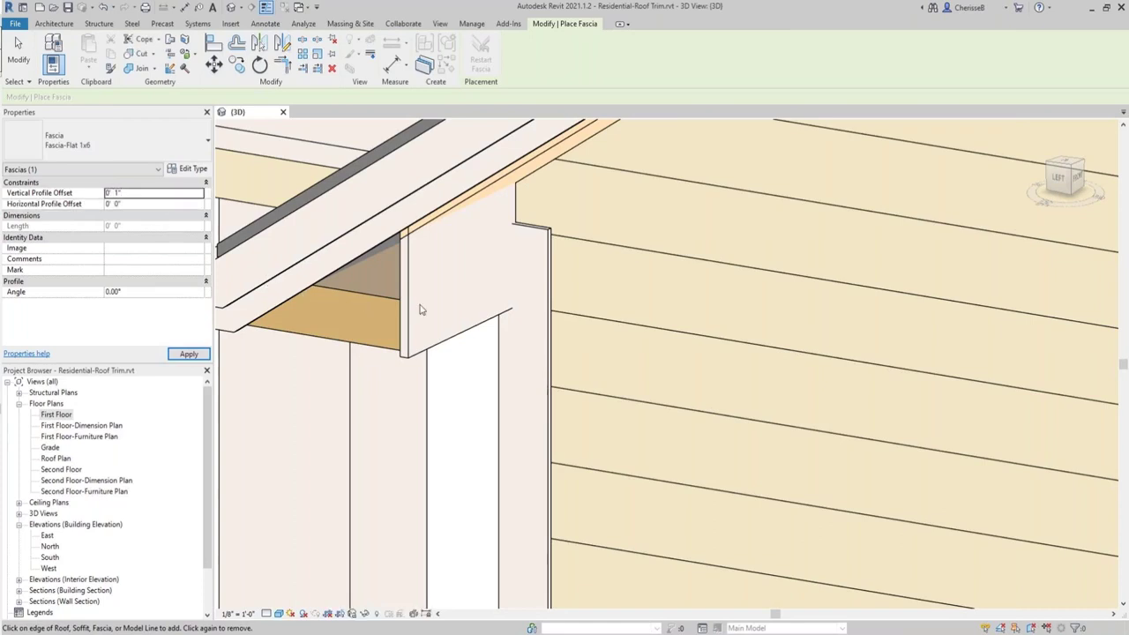
left_click(374, 300)
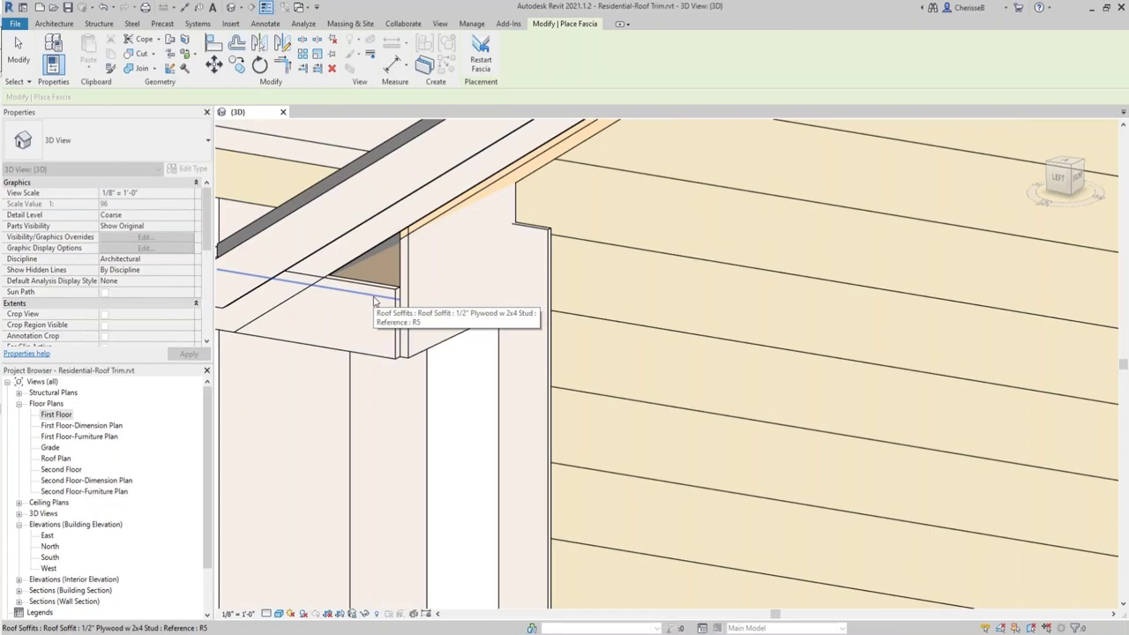
Try to place a second Fascia-Flat 1x6 on the top edge of the soffit's 1x6 fascia.
left_click(481, 66)
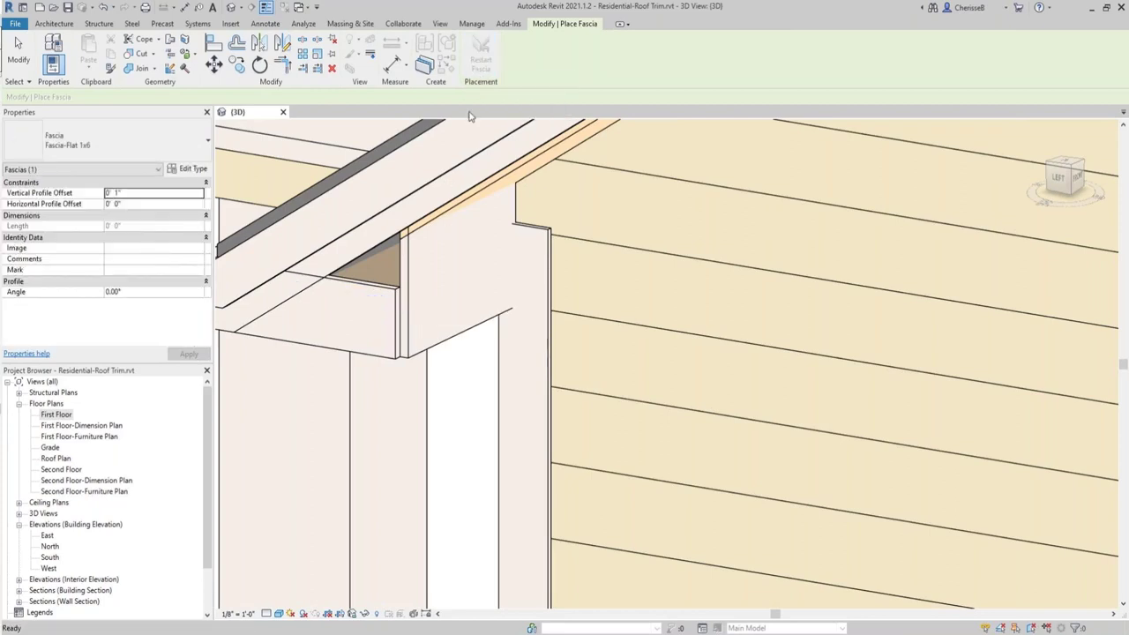
left_click(368, 293)
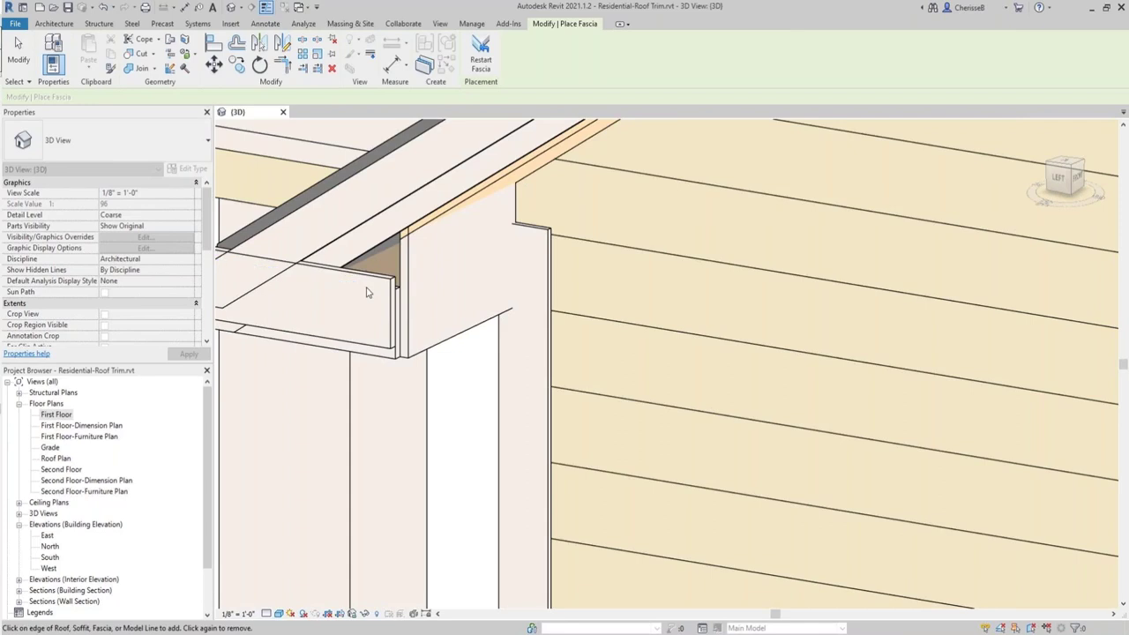
left_click(369, 292)
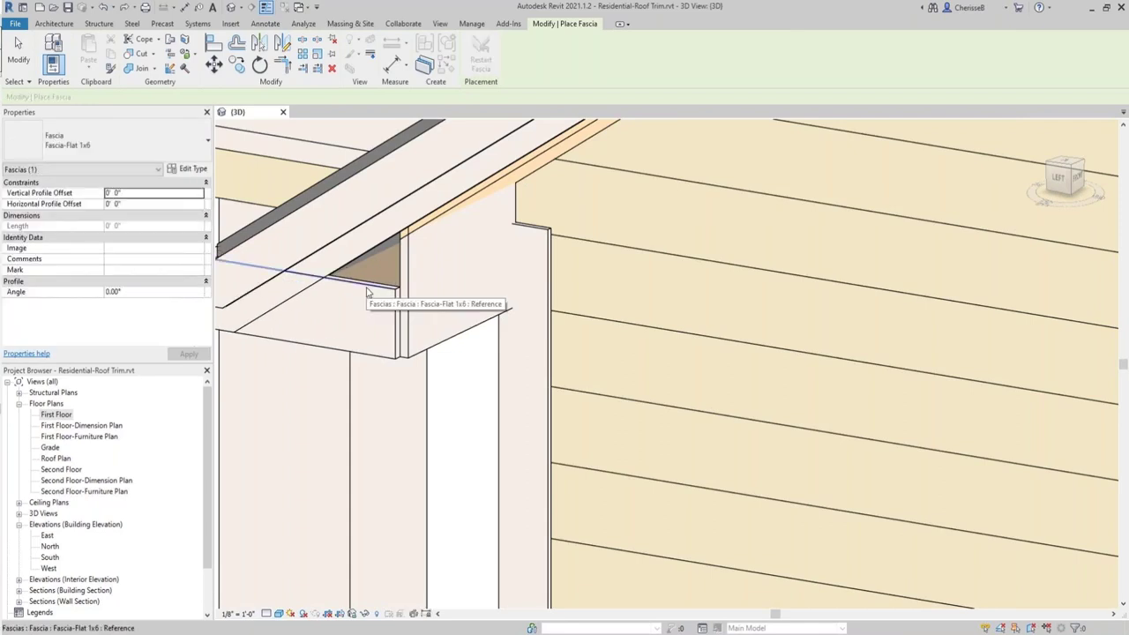
Place a second Fascia-Flat 1x6 with a 0' 5 1/2" vertical profile offset on the top edge of the eave-end 1x6 fascia.
left_click(162, 195)
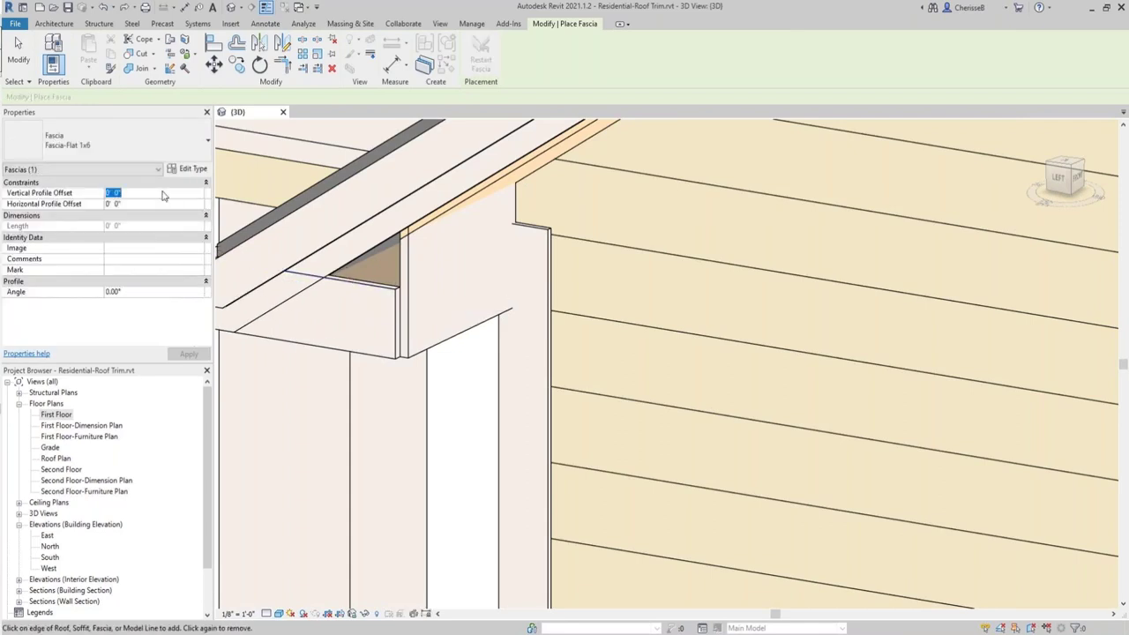
type("0 5")
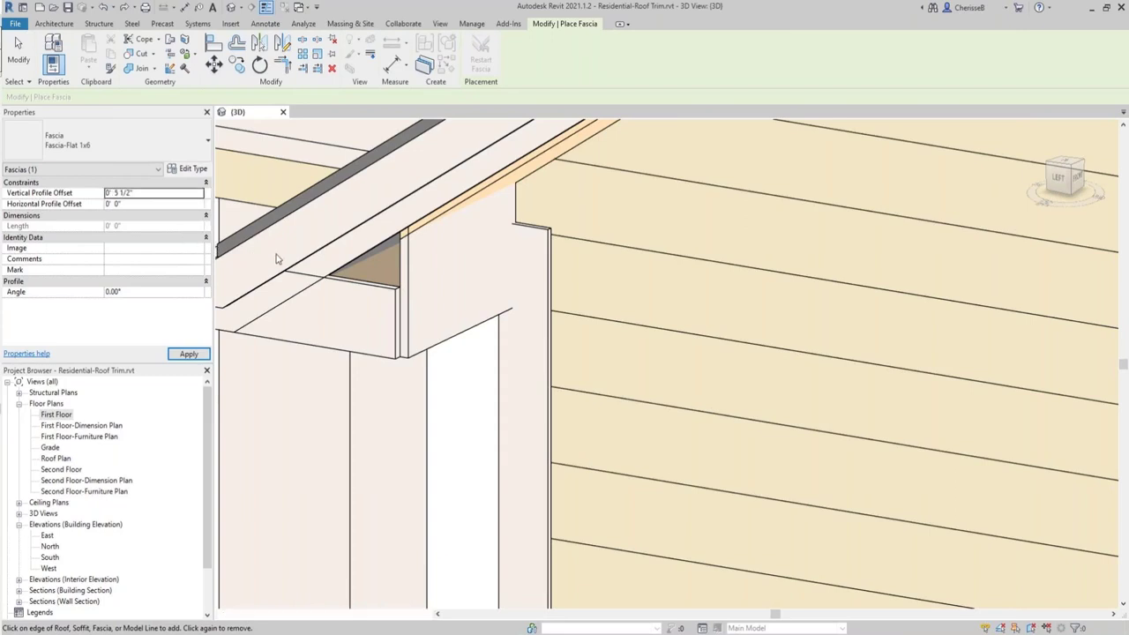
left_click(360, 288)
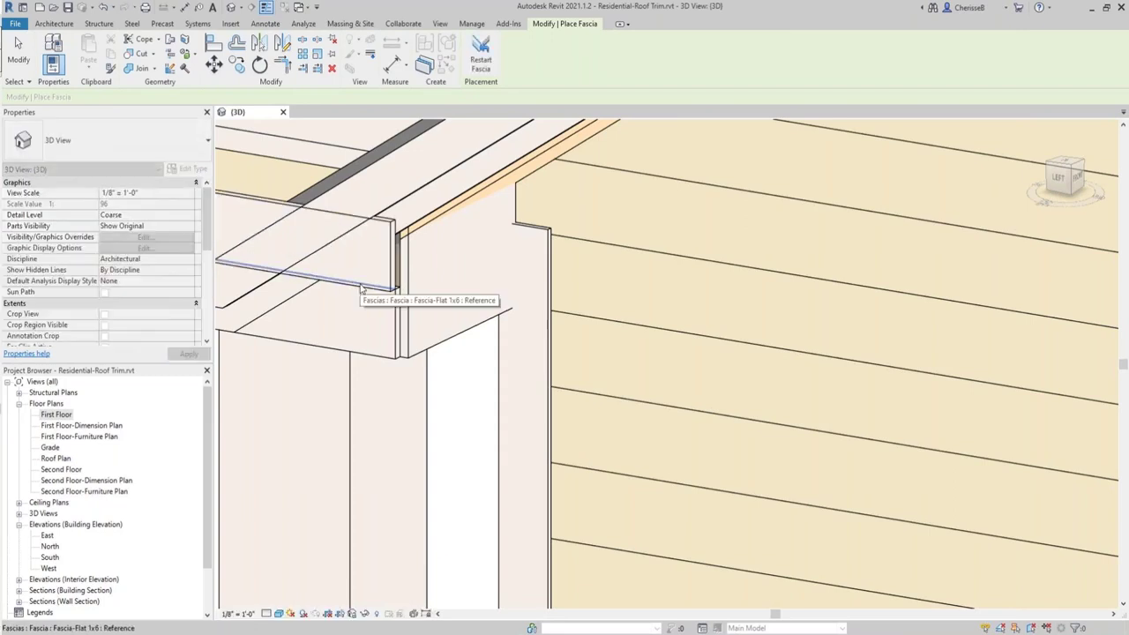
scroll(437, 317, "up", 4)
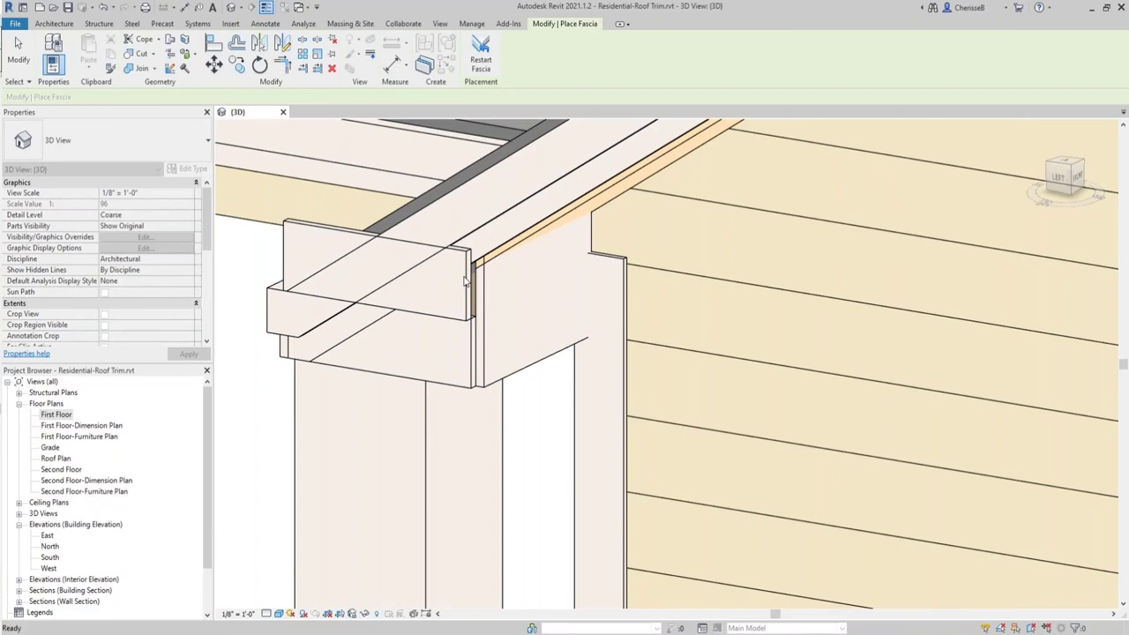
key("Escape")
key("Escape")
Shorten the upper 1x6 fascia to about 0' 7 3/4" so its free end sits behind the sloped roof fascia, and flip its facing.
left_click(466, 280)
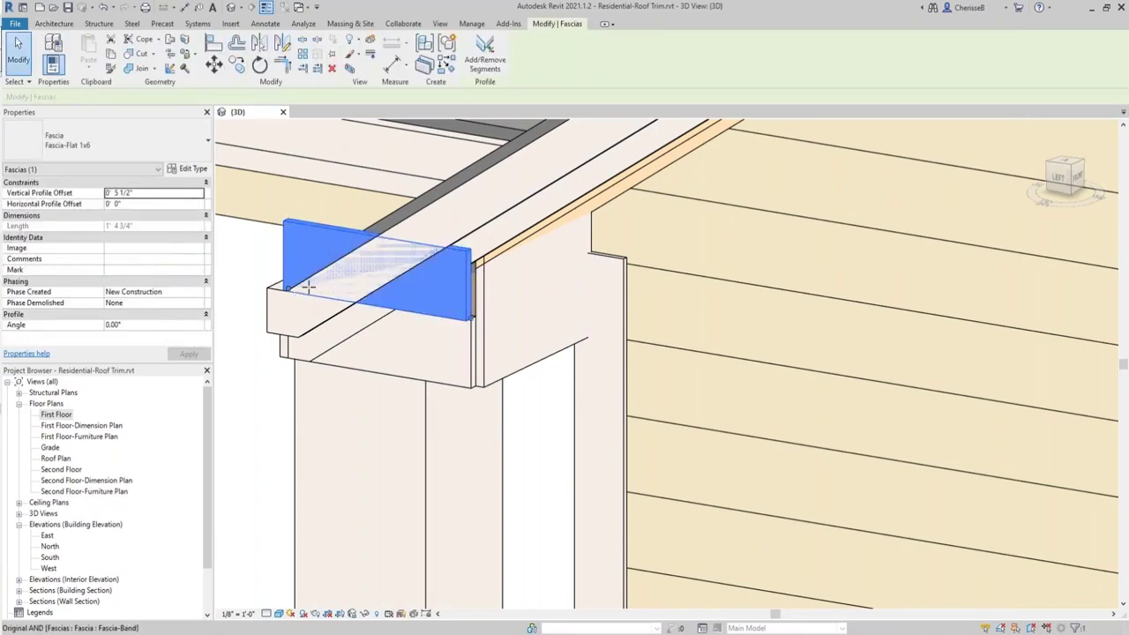
left_click_drag(353, 293, 389, 310)
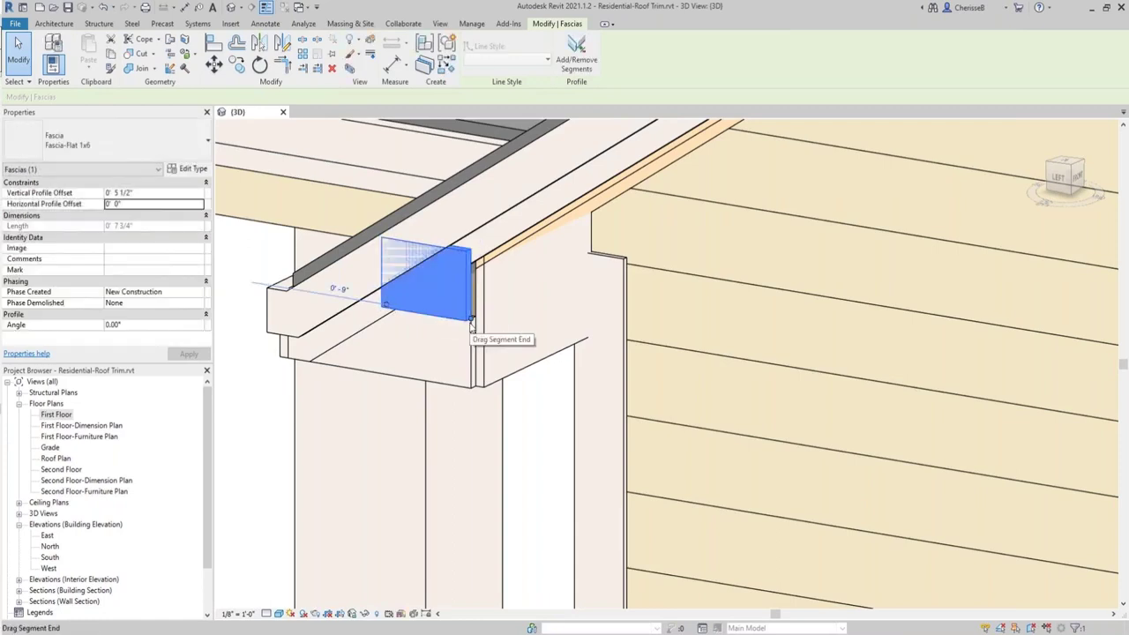
middle_click_drag(441, 353, 494, 343)
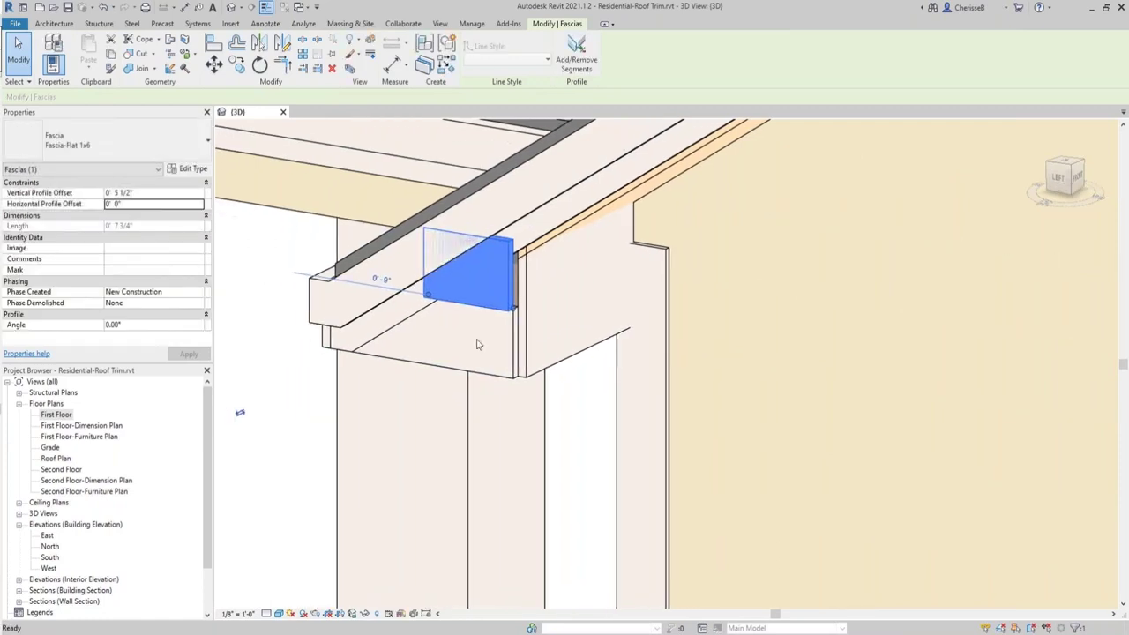
left_click(240, 414)
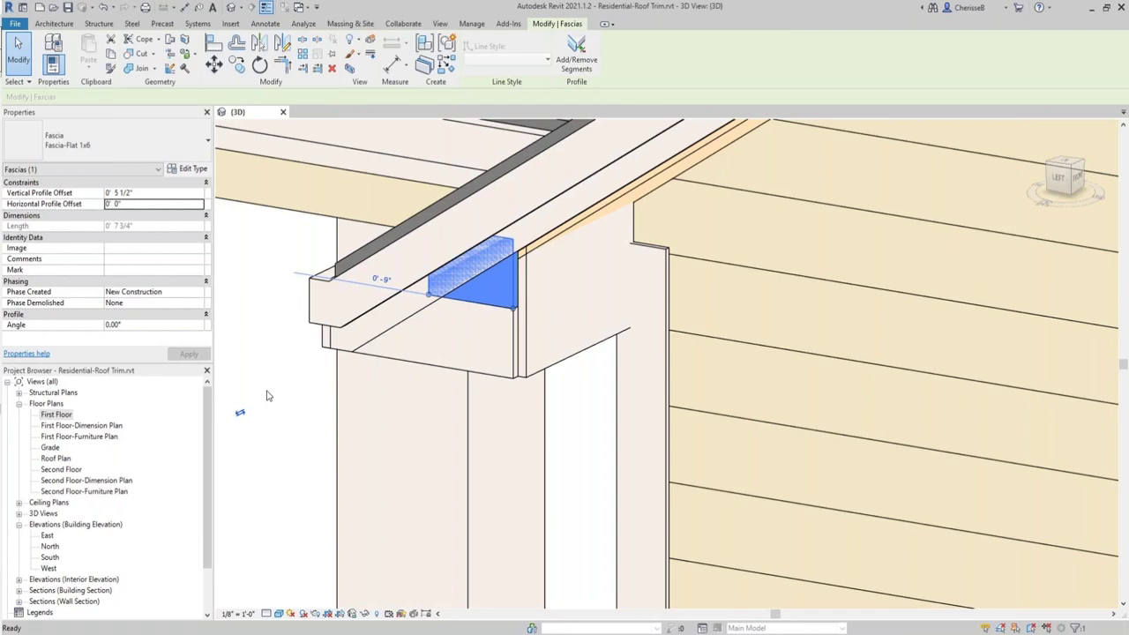
left_click(269, 396)
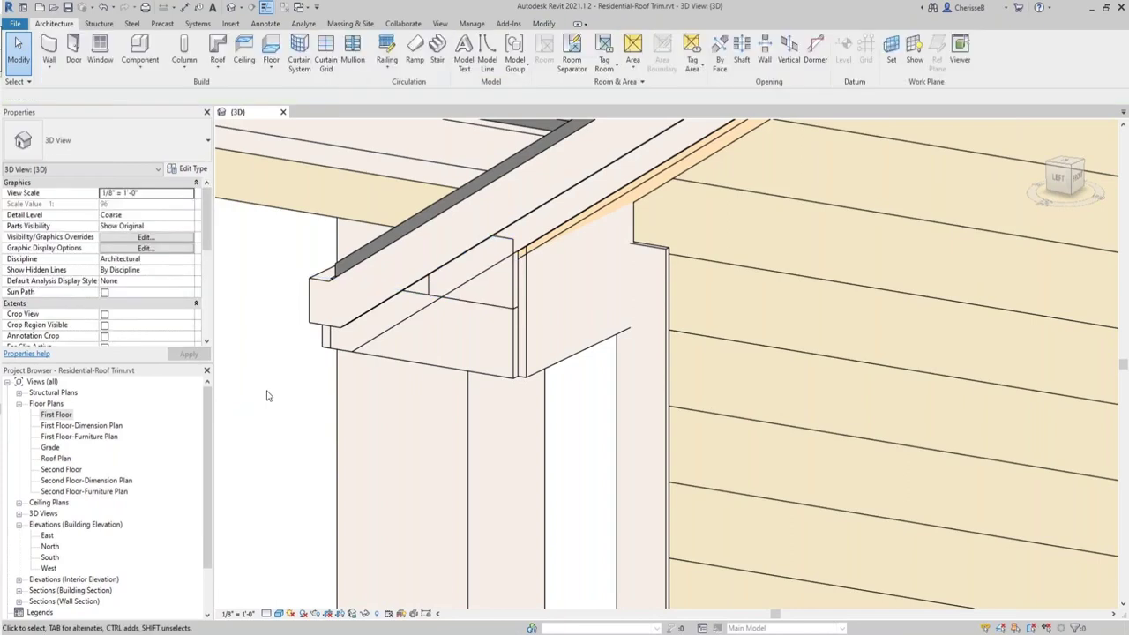
Extend the lower 1x6 fascia to about 1' 5 1/2", flush with the frieze's outer face, and join it with the upper 1x6.
left_click(516, 363)
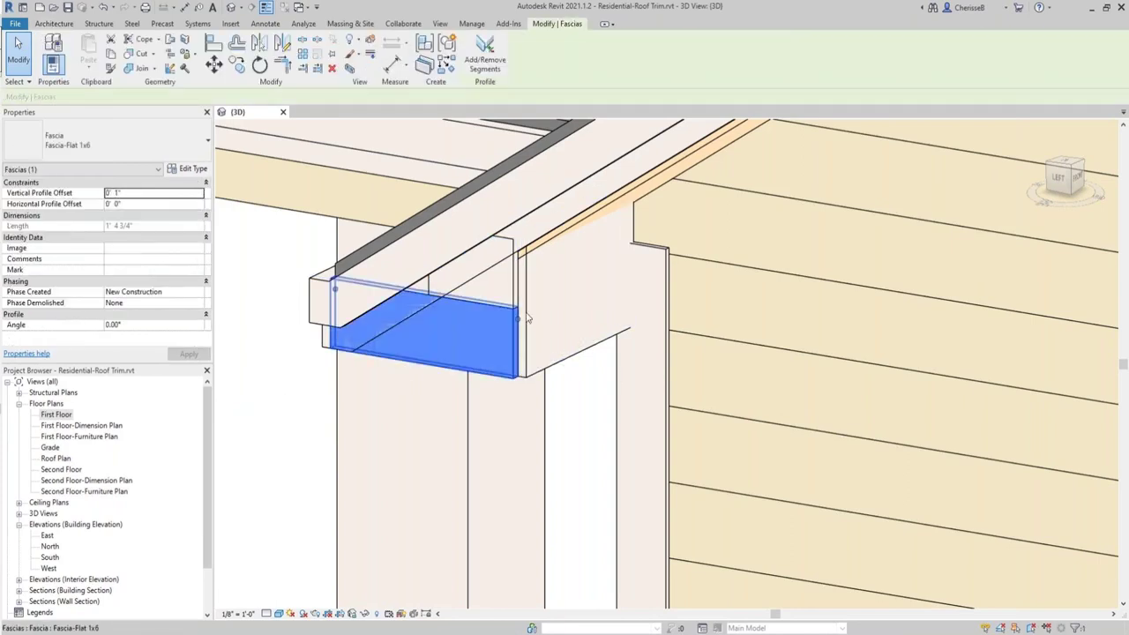
left_click_drag(518, 323, 526, 320)
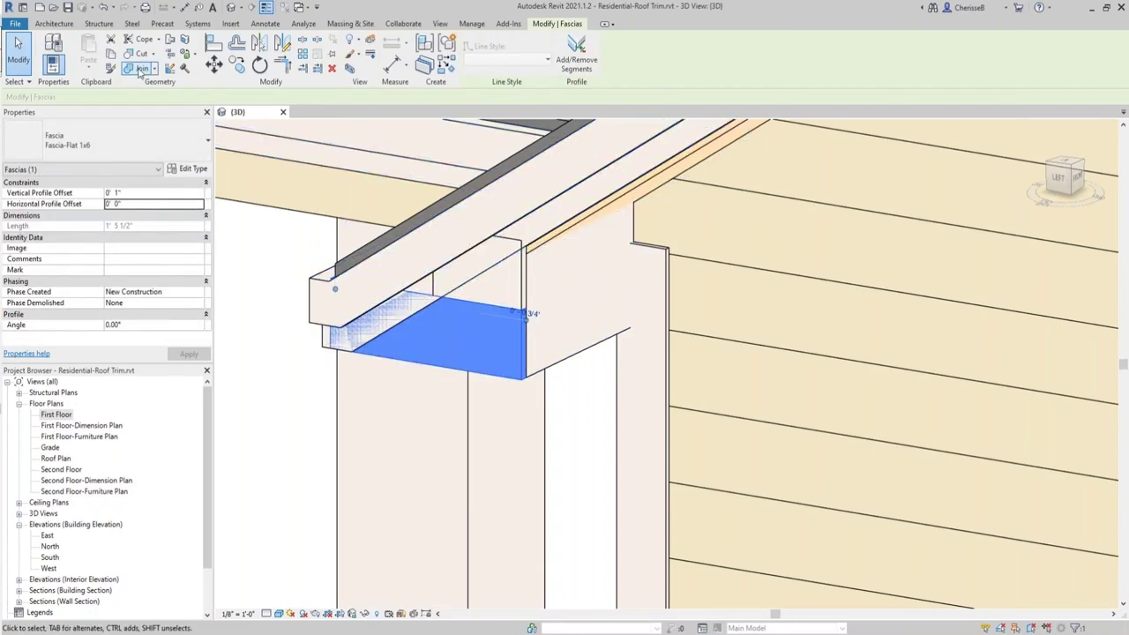
left_click(140, 70)
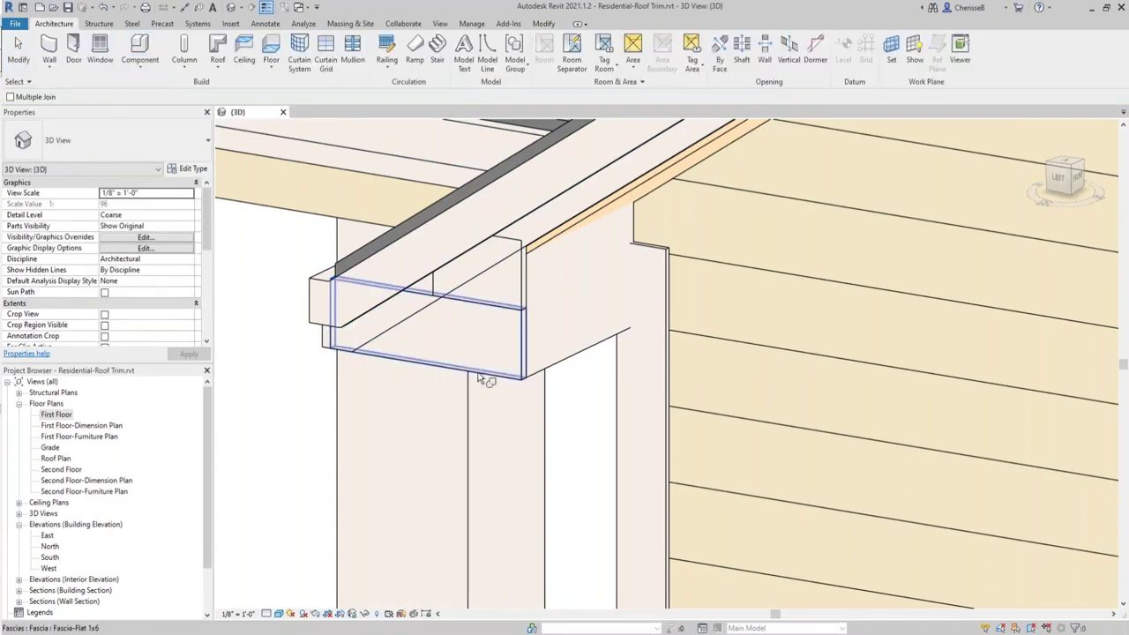
left_click(479, 378)
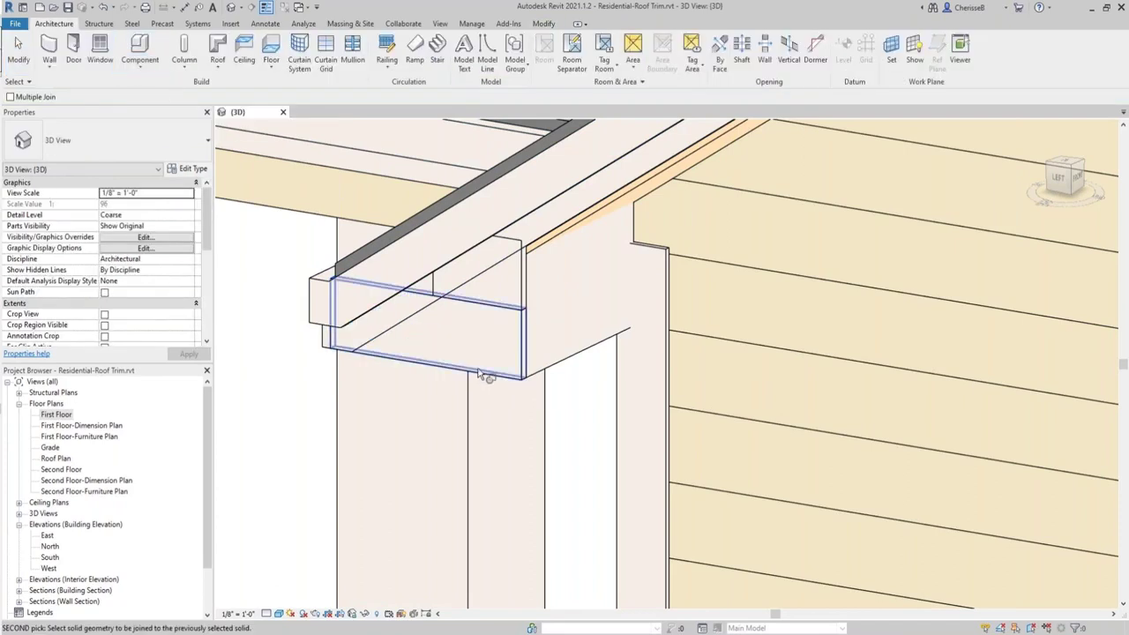
left_click(509, 260)
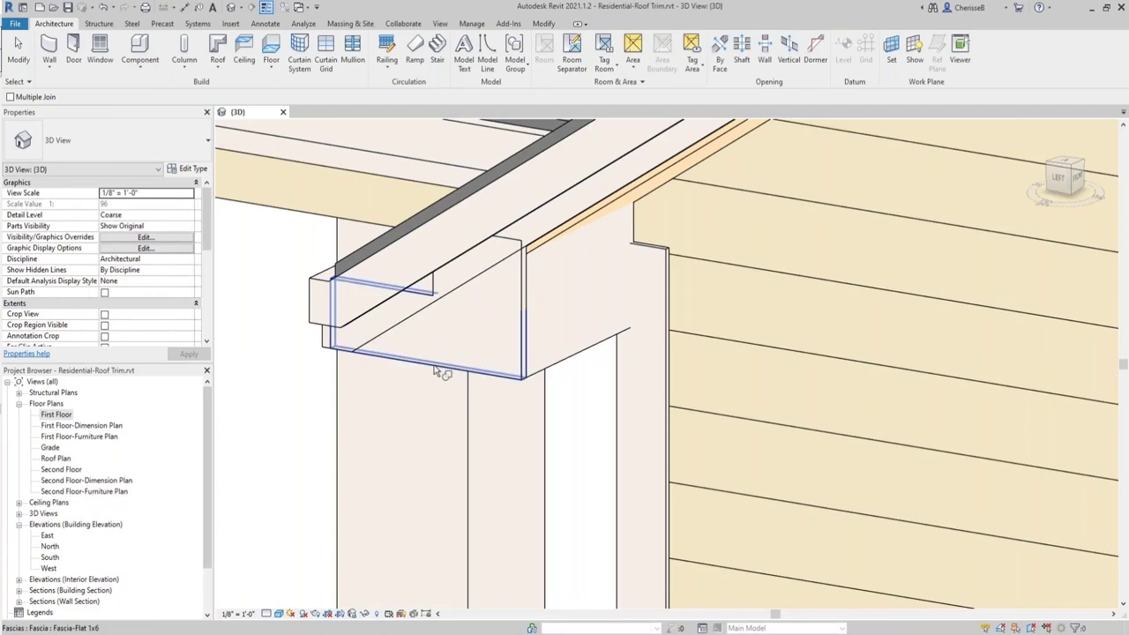
Join the lower and upper 1x6 fascia boards with the gable's sloped roof fascia.
left_click(403, 320)
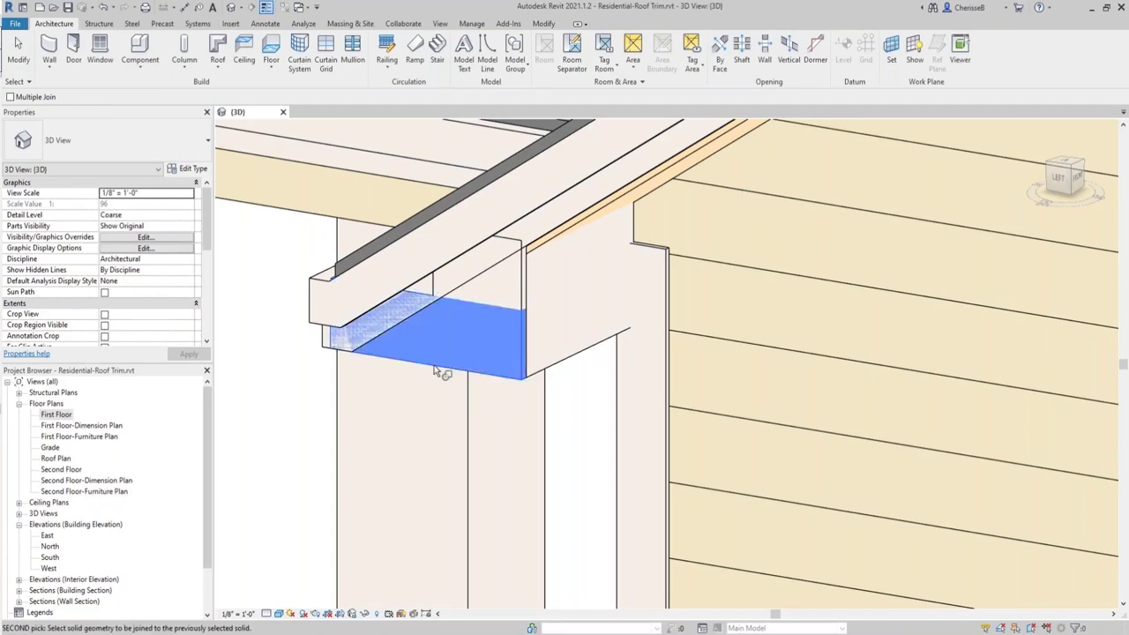
left_click(393, 296)
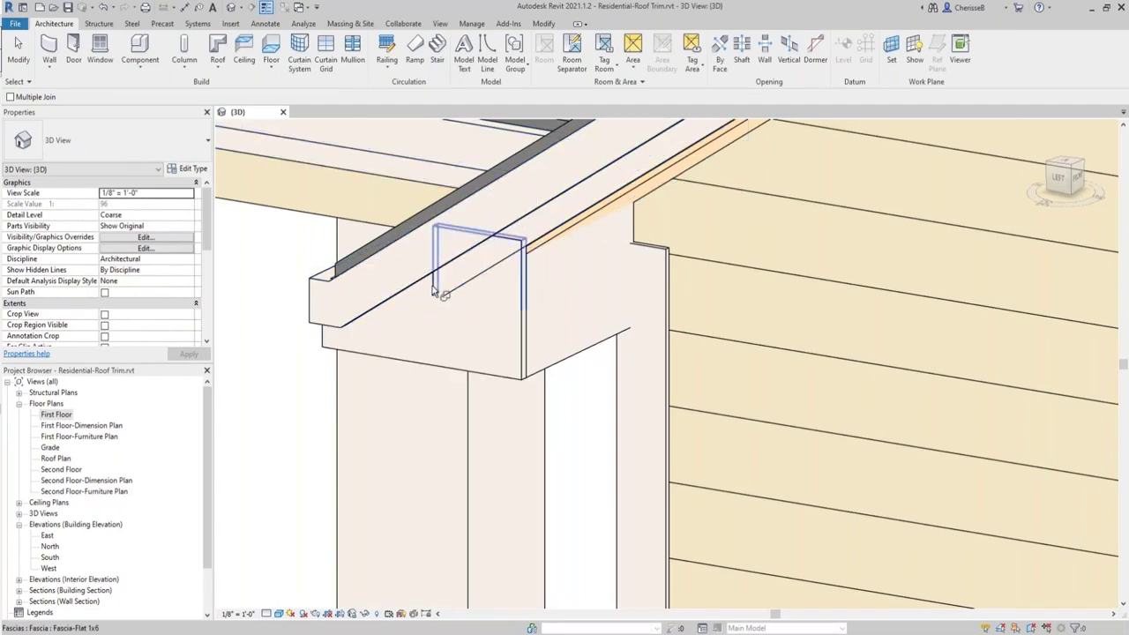
left_click(423, 295)
left_click(421, 283)
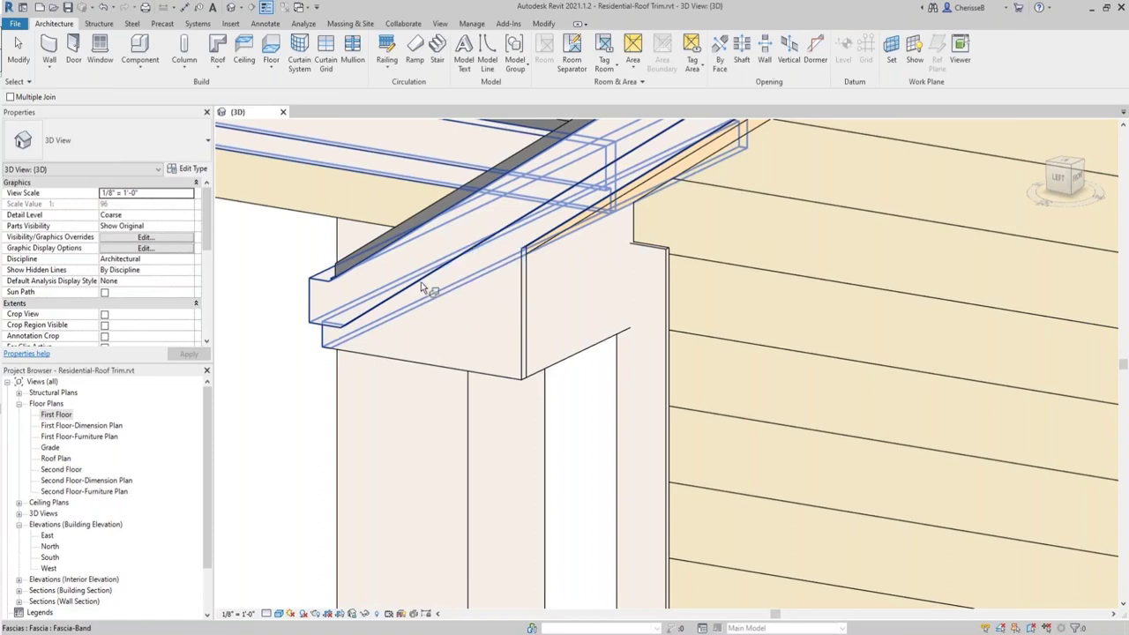
Join both 1x6 fascia boards with the 1x12 frieze board at the eave-end corner.
left_click(542, 378)
left_click(520, 383)
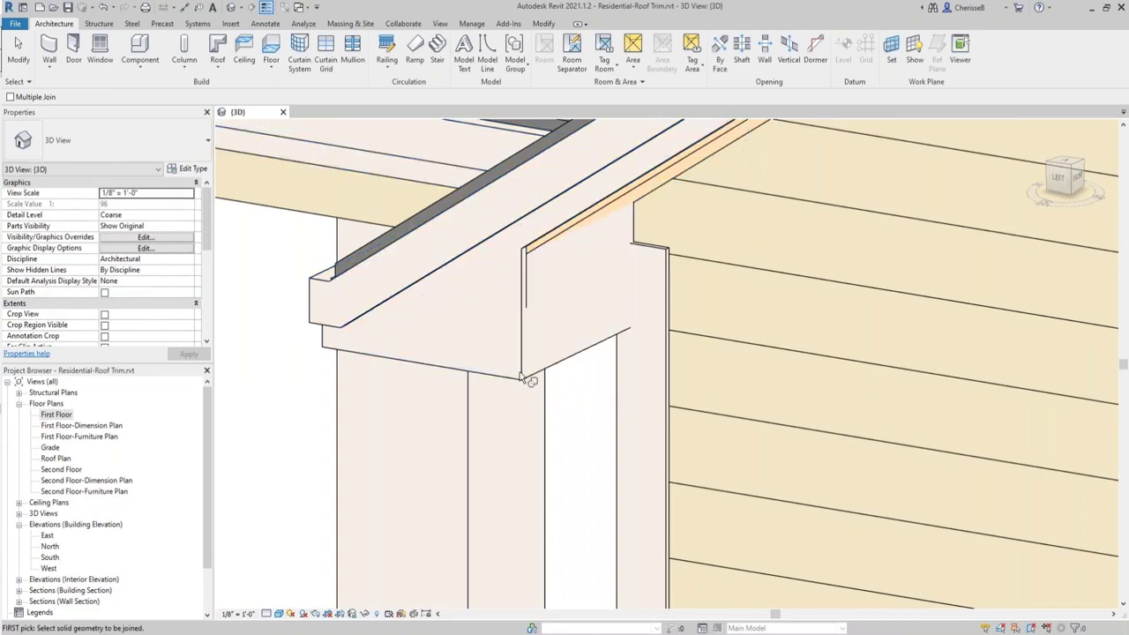
left_click(527, 300)
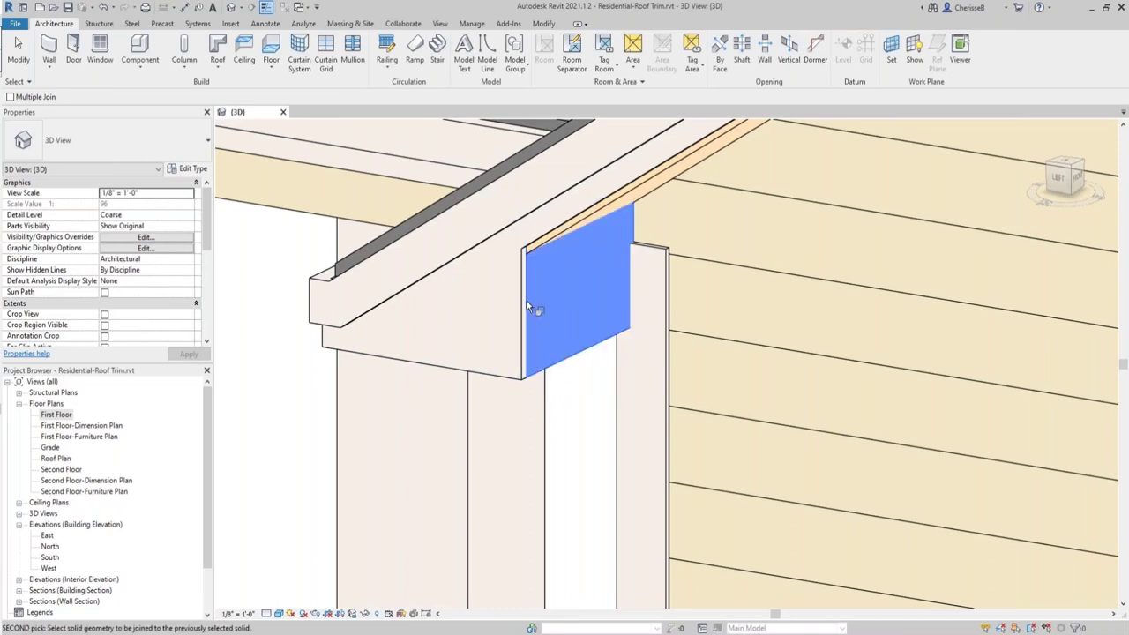
left_click(526, 302)
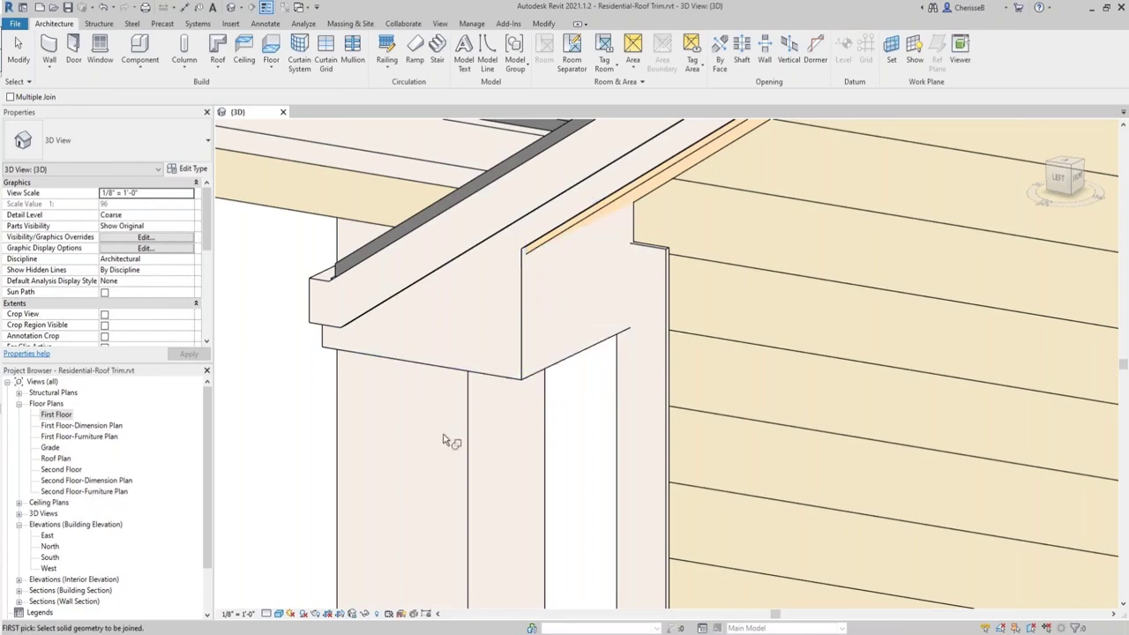
key("Escape")
Set the length of the corner board beside the eave-end frieze to 11' 6".
middle_click_drag(443, 441, 464, 468, "shift")
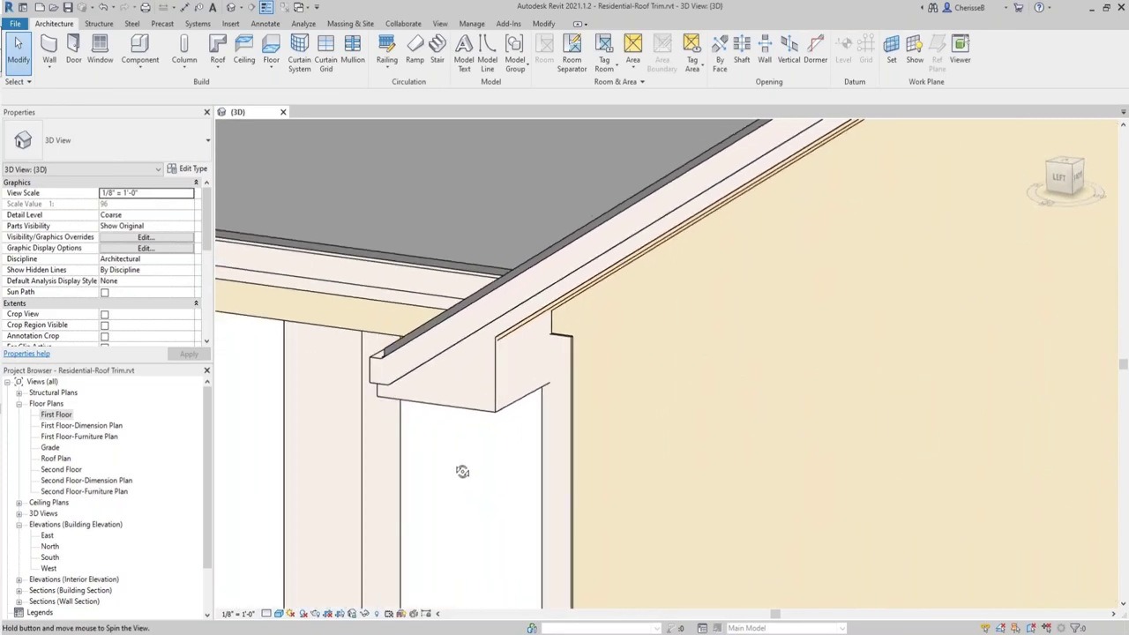
left_click(572, 465)
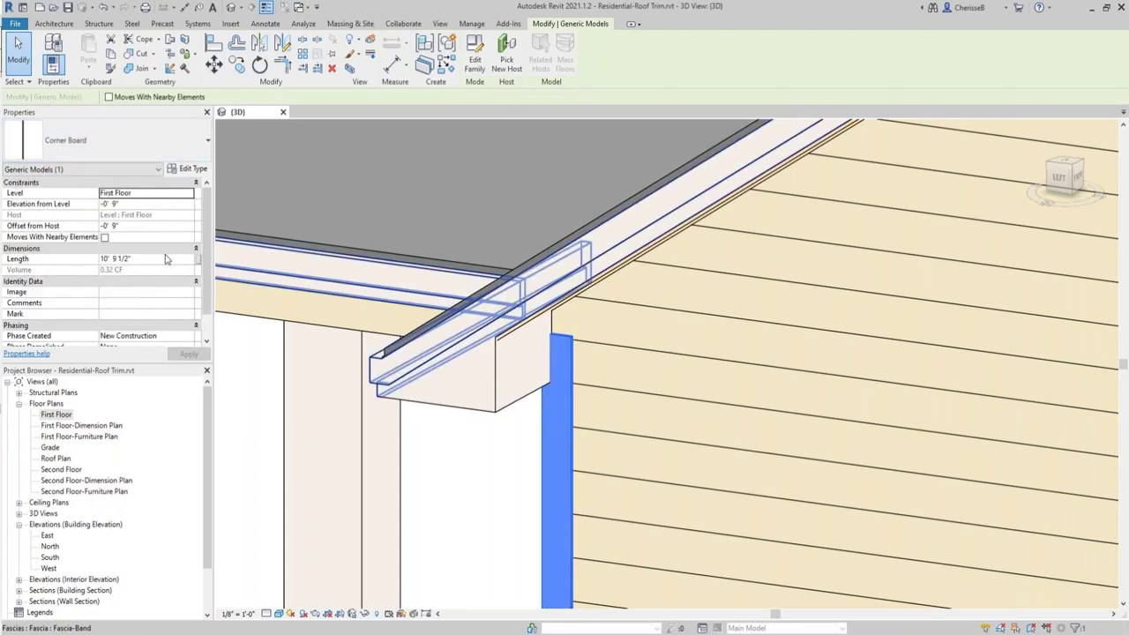
left_click(165, 265)
type("11' 6\"")
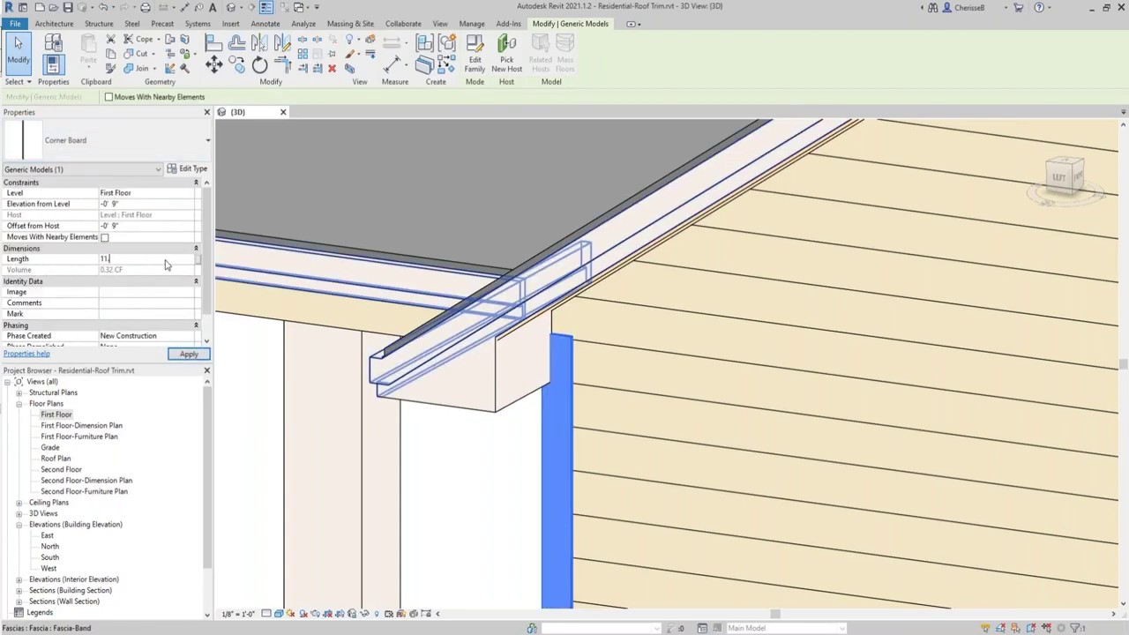
mouse_move(309, 388)
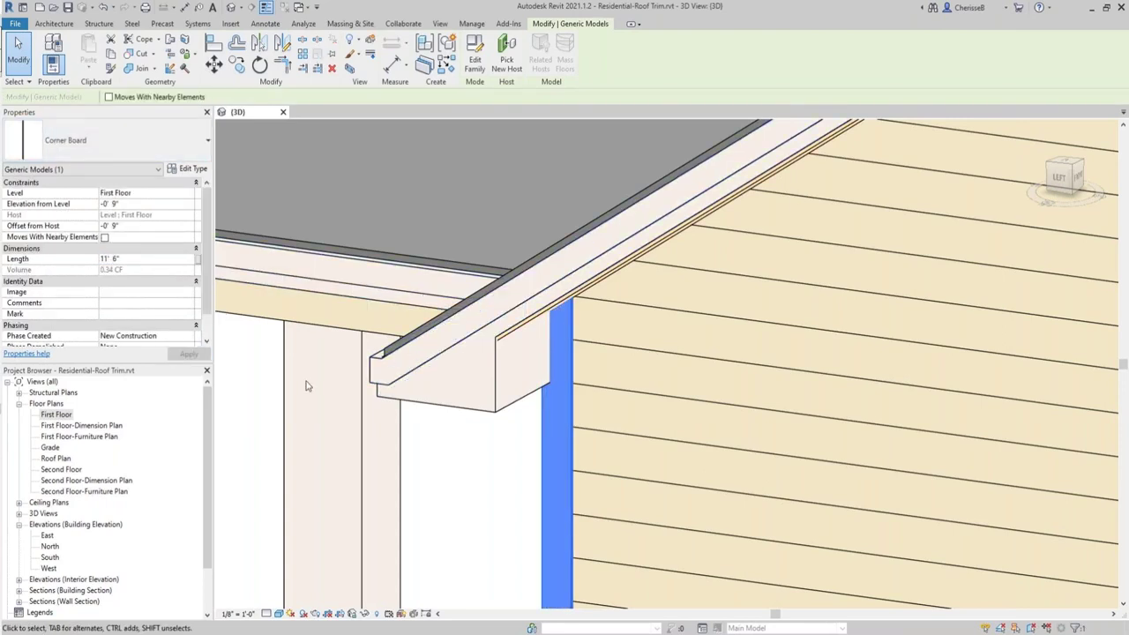
Examine the exposed soffit end and corner board at the opposite eave of the left-side gable.
scroll(318, 430, "down", 3)
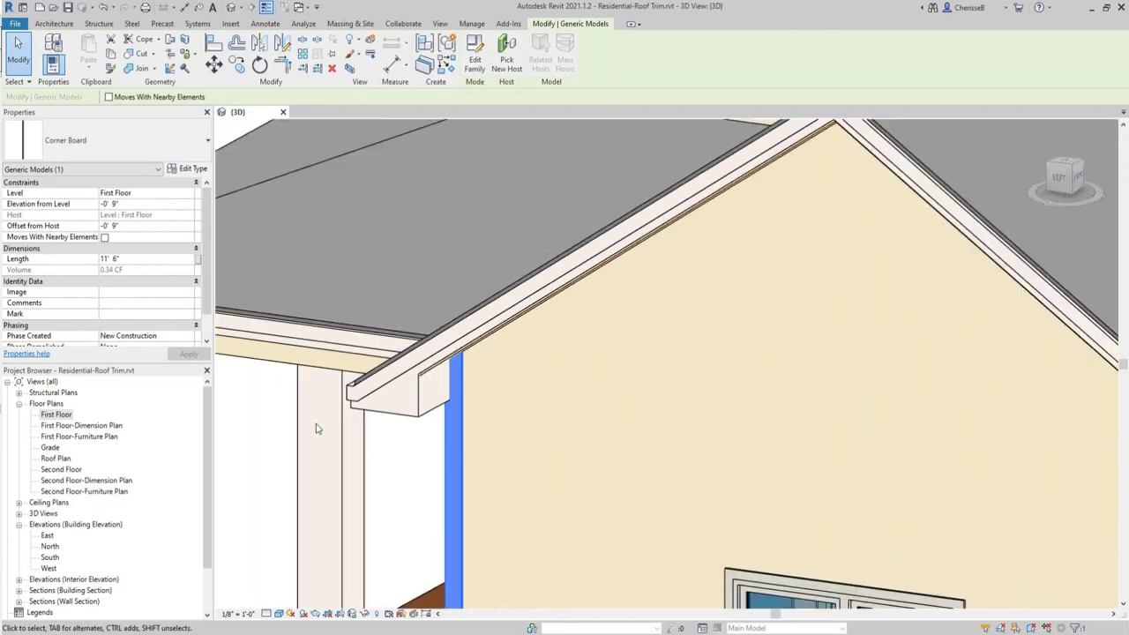
middle_click_drag(356, 469, 570, 491, "shift")
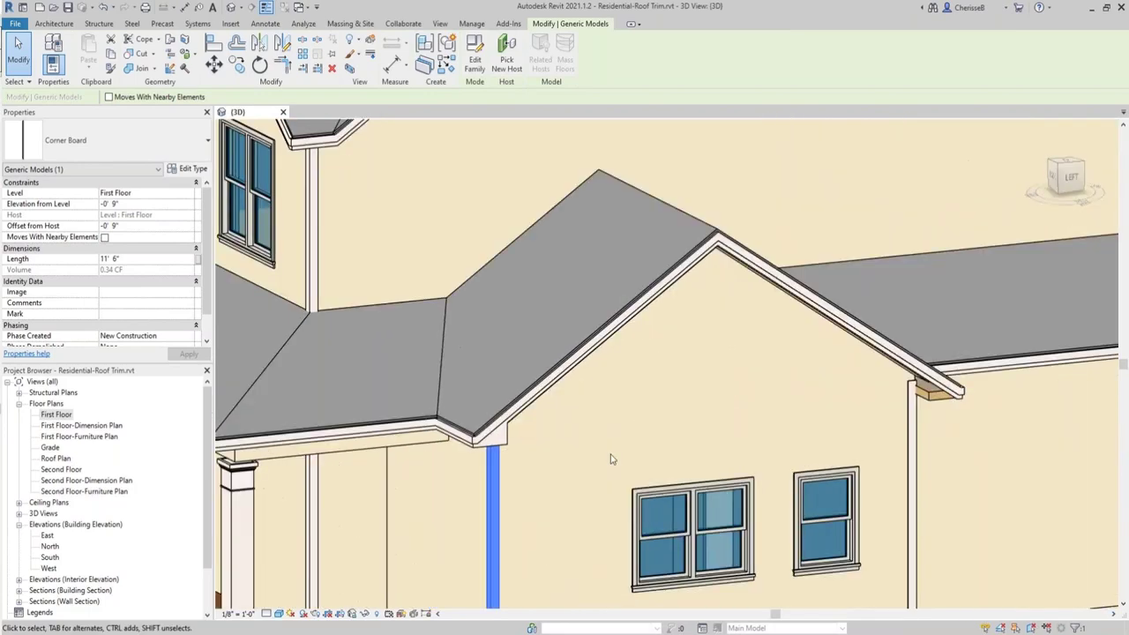
middle_click_drag(611, 458, 793, 414, "shift")
scroll(844, 397, "up", 5)
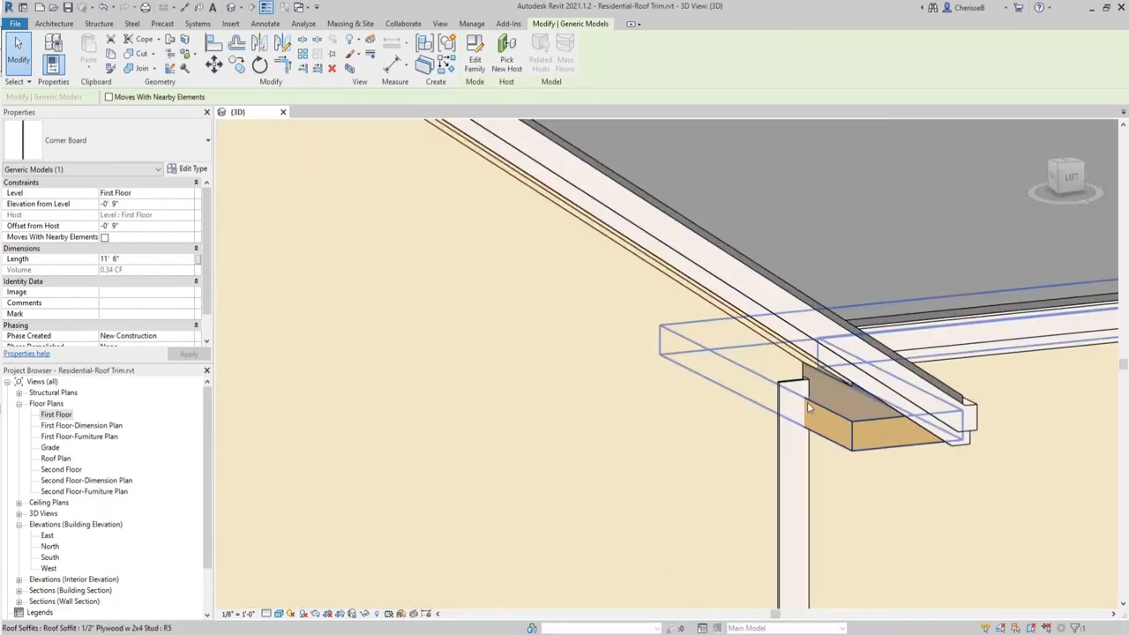